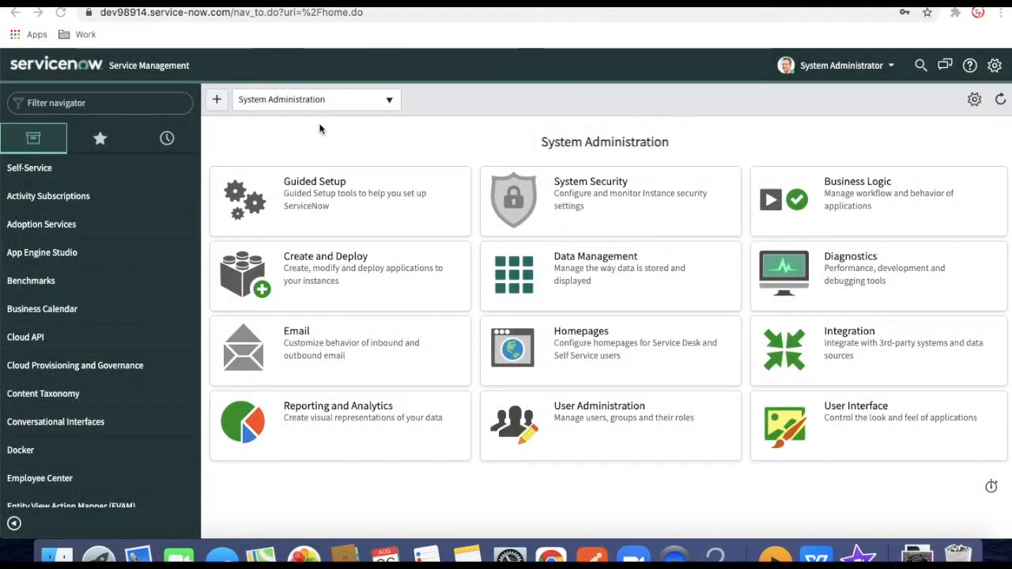
Open Discovery Models from the Software Asset favourite to list the 15 discovered models
{"action": "left_click", "coordinate": [113, 134]}
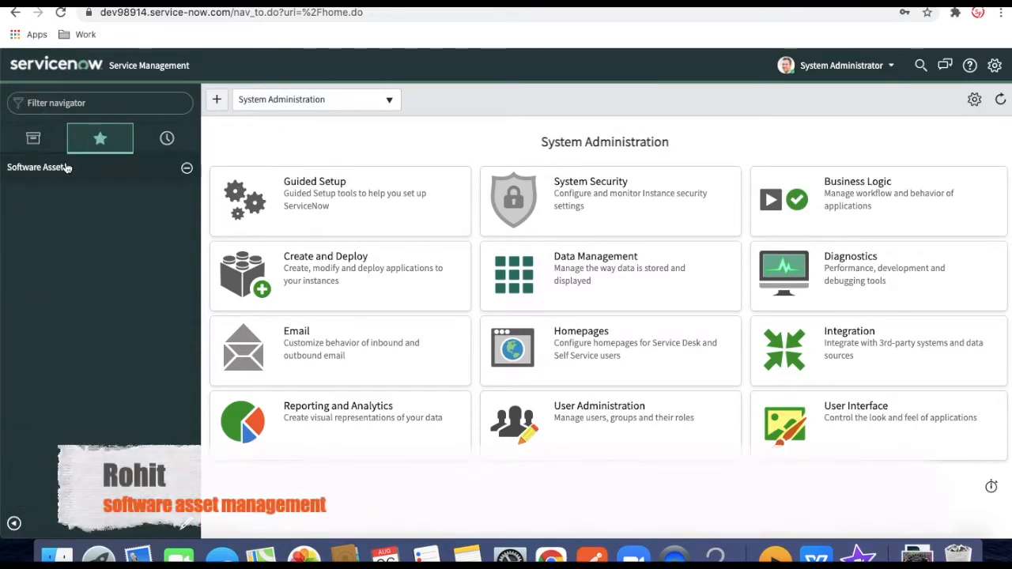
{"action": "left_click", "coordinate": [71, 166]}
{"action": "scroll", "coordinate": [119, 441], "scroll_direction": "down", "scroll_amount": 1}
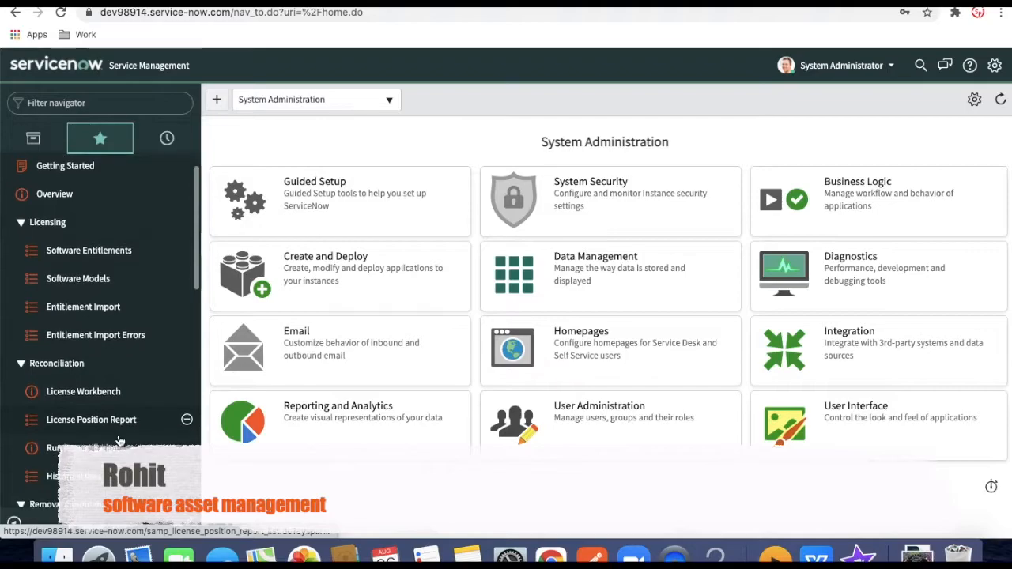
{"action": "scroll", "coordinate": [119, 441], "scroll_direction": "down", "scroll_amount": 5}
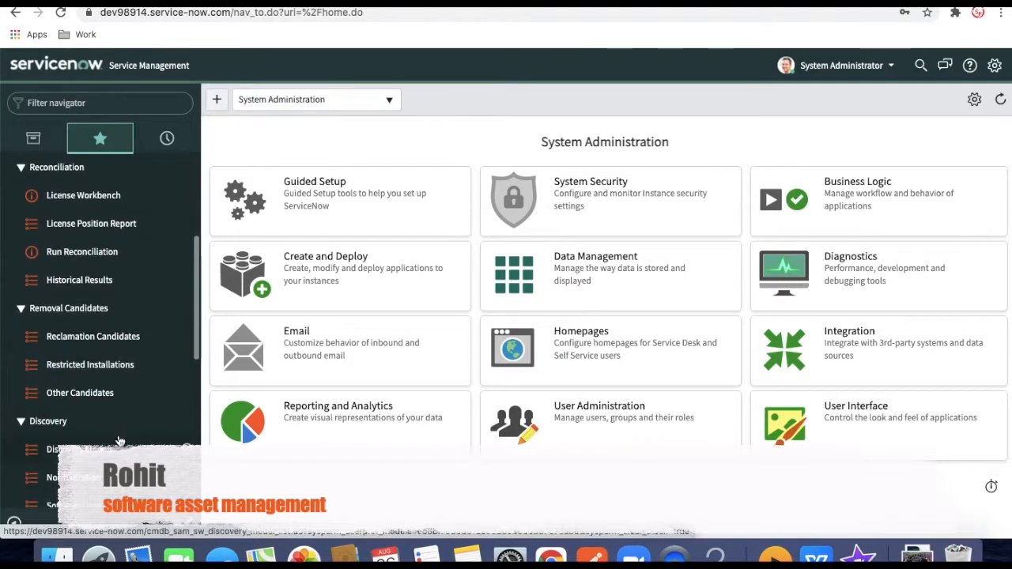
{"action": "scroll", "coordinate": [119, 440], "scroll_direction": "down", "scroll_amount": 3}
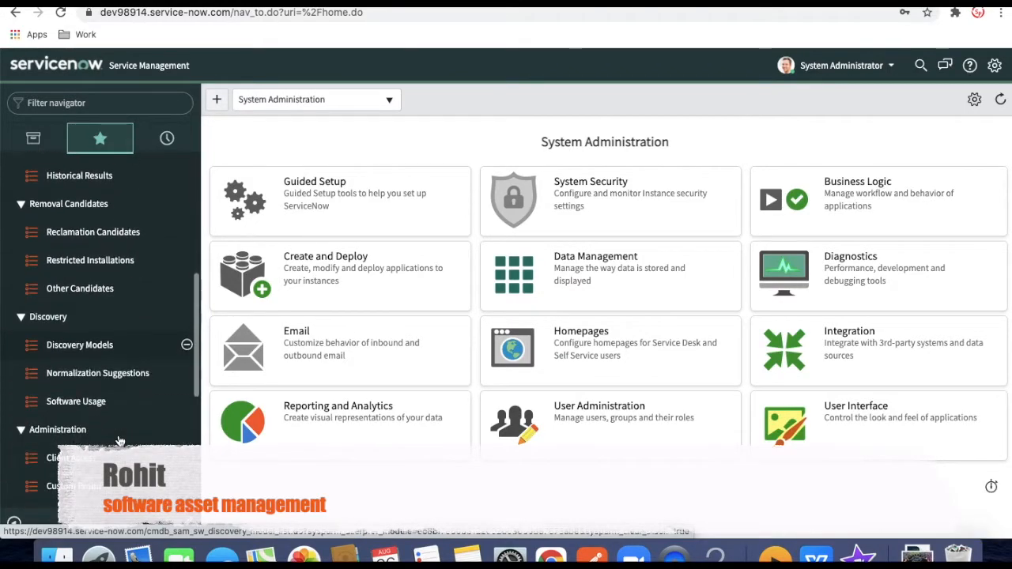
{"action": "left_click", "coordinate": [102, 358]}
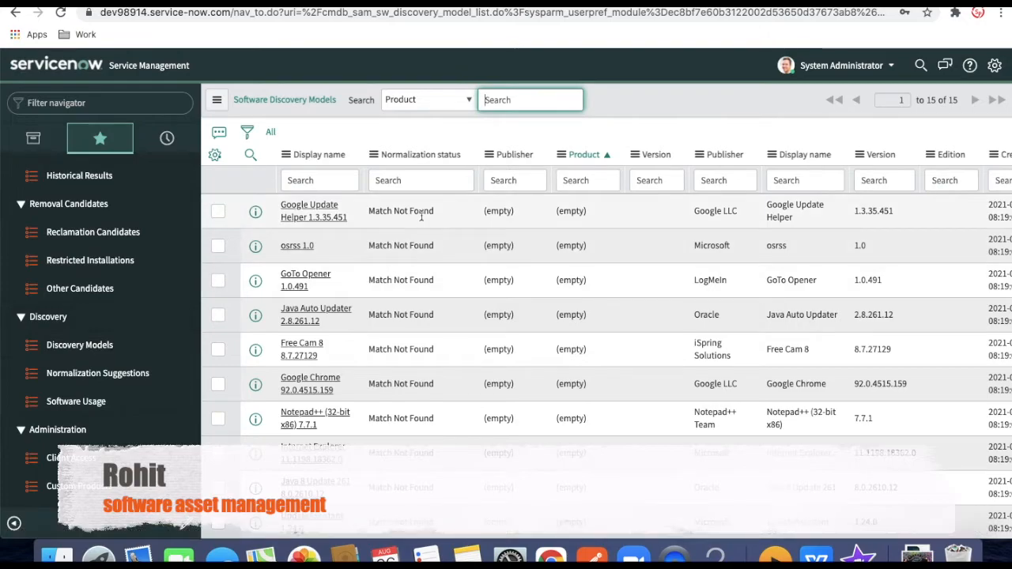
{"action": "right_click", "coordinate": [422, 215]}
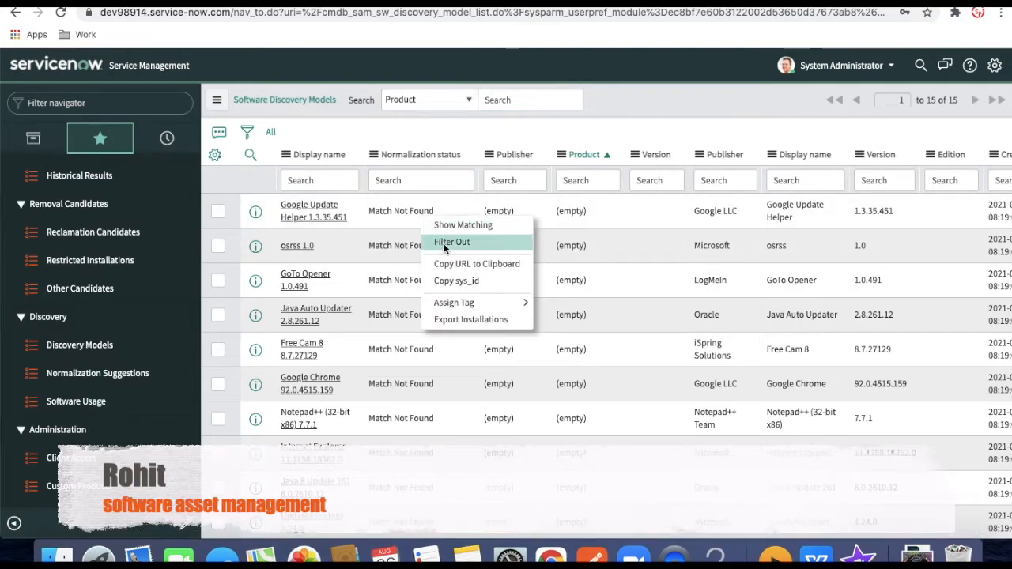
{"action": "left_click", "coordinate": [445, 245]}
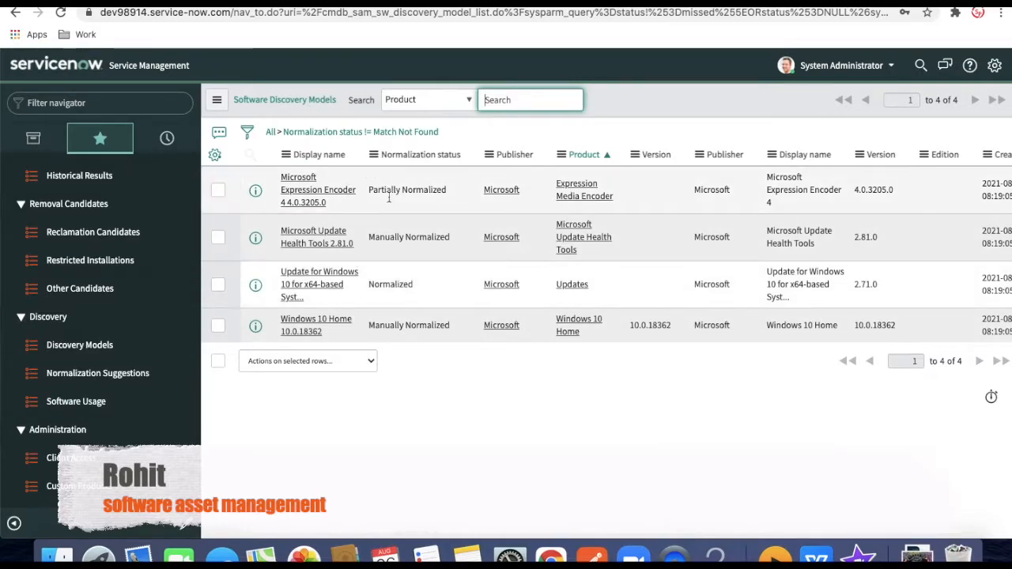
{"action": "left_click", "coordinate": [272, 133]}
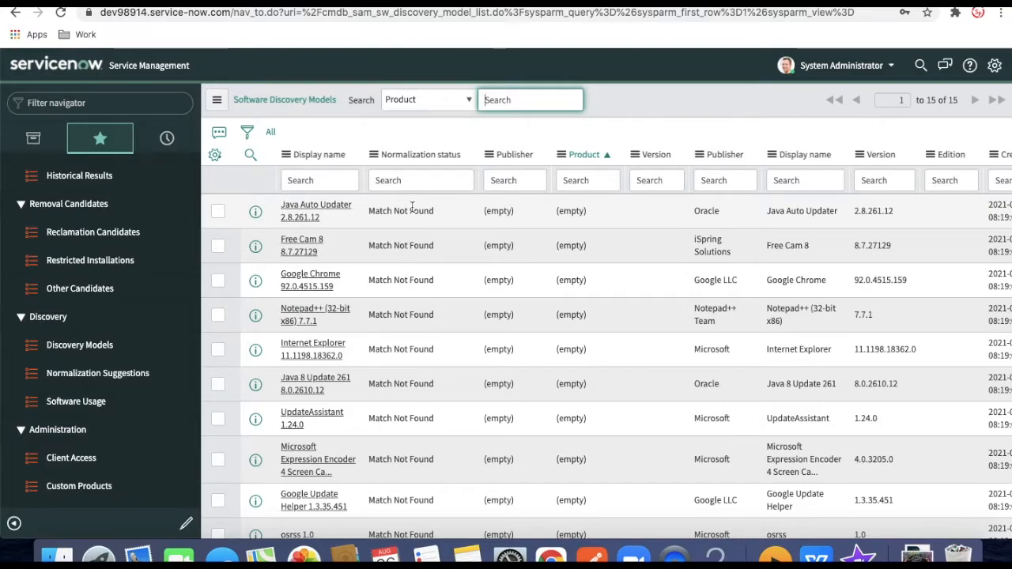
Filter the discovery models to publisher Oracle and open Java Auto Updater 2.8.261.12
{"action": "right_click", "coordinate": [700, 211]}
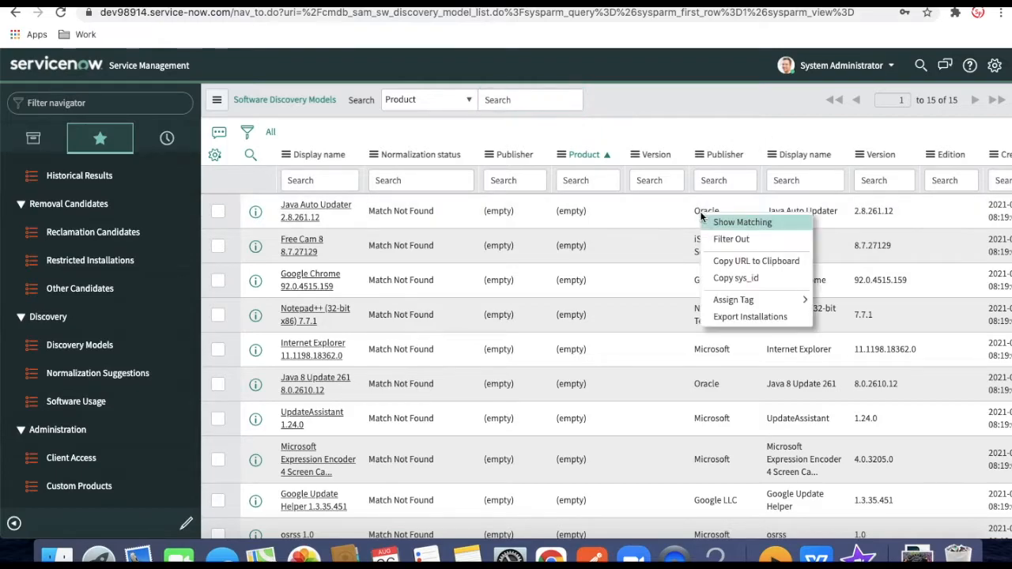
{"action": "left_click", "coordinate": [717, 226]}
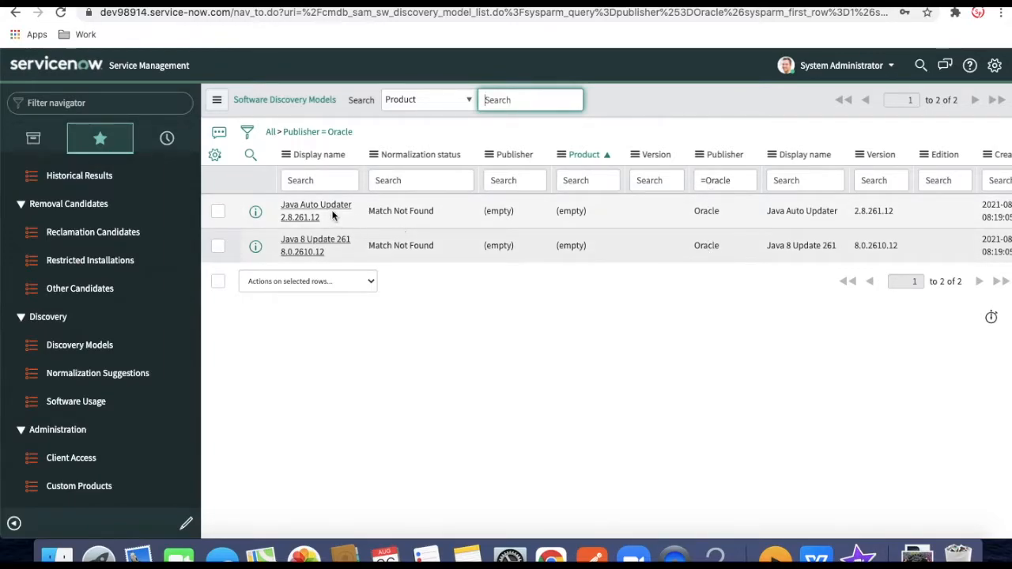
{"action": "left_click", "coordinate": [334, 208]}
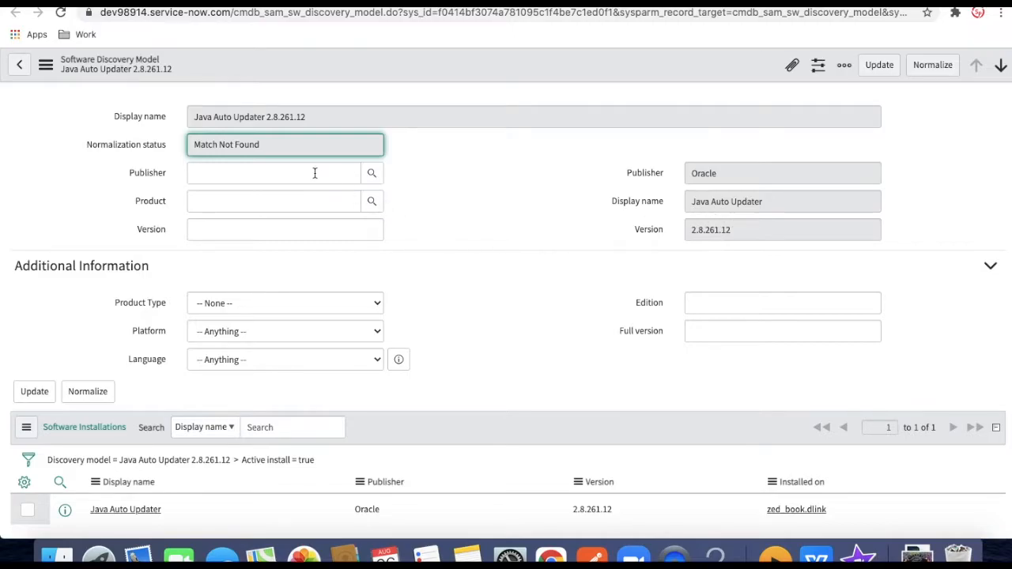
Set the discovery model's Publisher to Oracle
{"action": "left_click", "coordinate": [193, 172]}
{"action": "type", "text": "orac"}
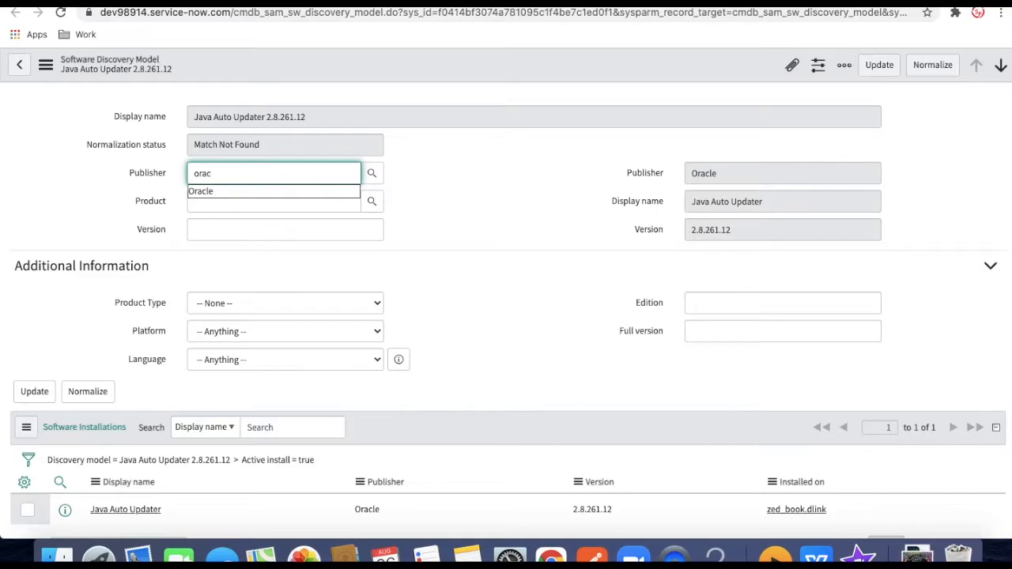
{"action": "type", "text": "l"}
{"action": "left_click", "coordinate": [281, 194]}
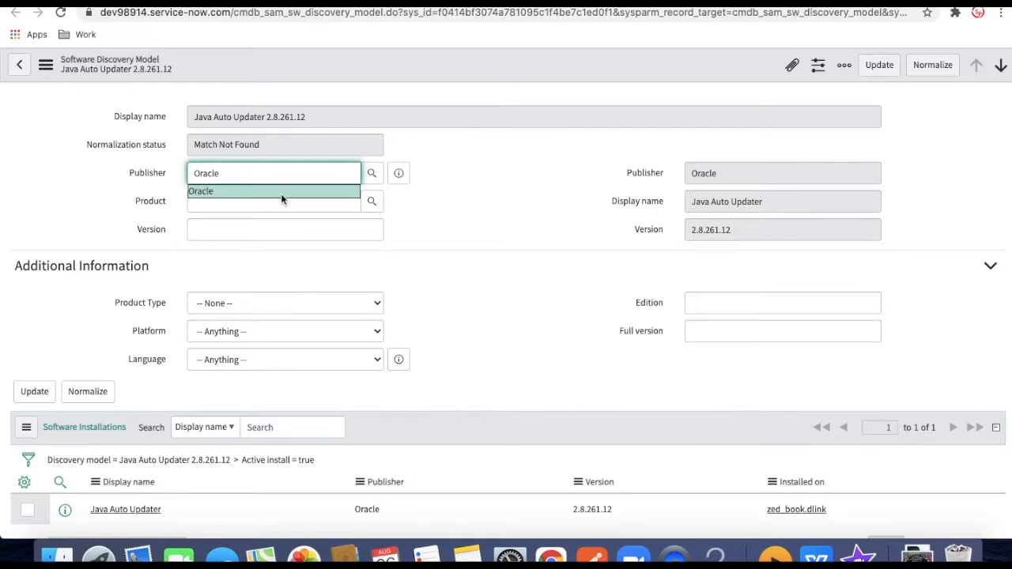
{"action": "left_click", "coordinate": [500, 212]}
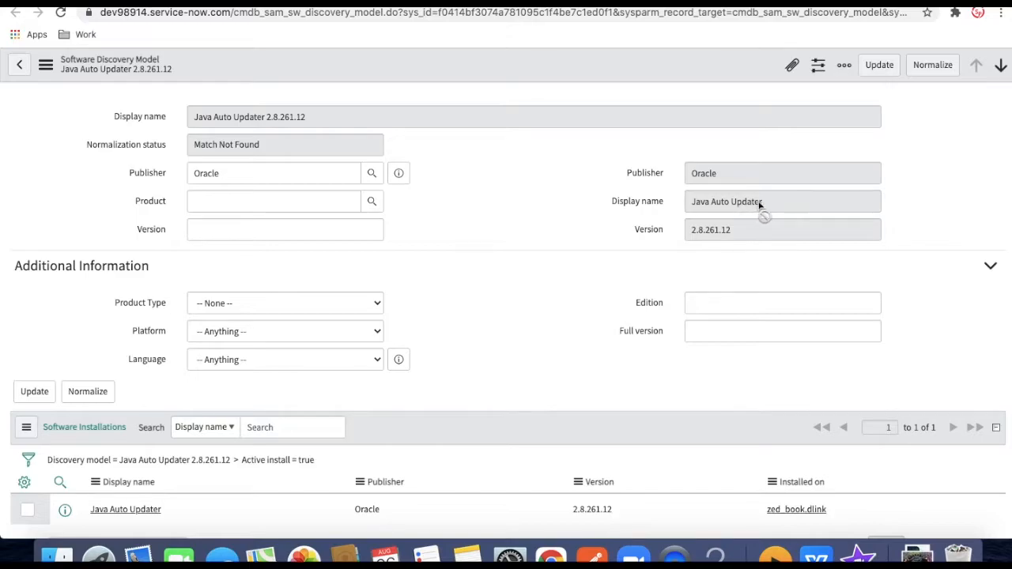
Copy the display name Java Auto Updater into the Product field
{"action": "left_click_drag", "start_coordinate": [764, 204], "coordinate": [695, 204]}
{"action": "key", "text": "ctrl+c"}
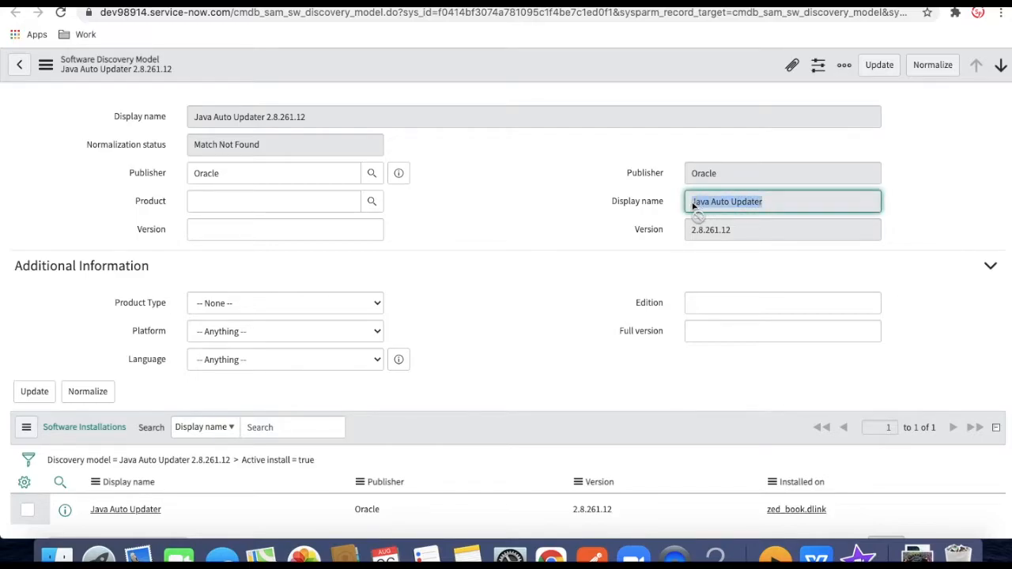
{"action": "left_click", "coordinate": [308, 199]}
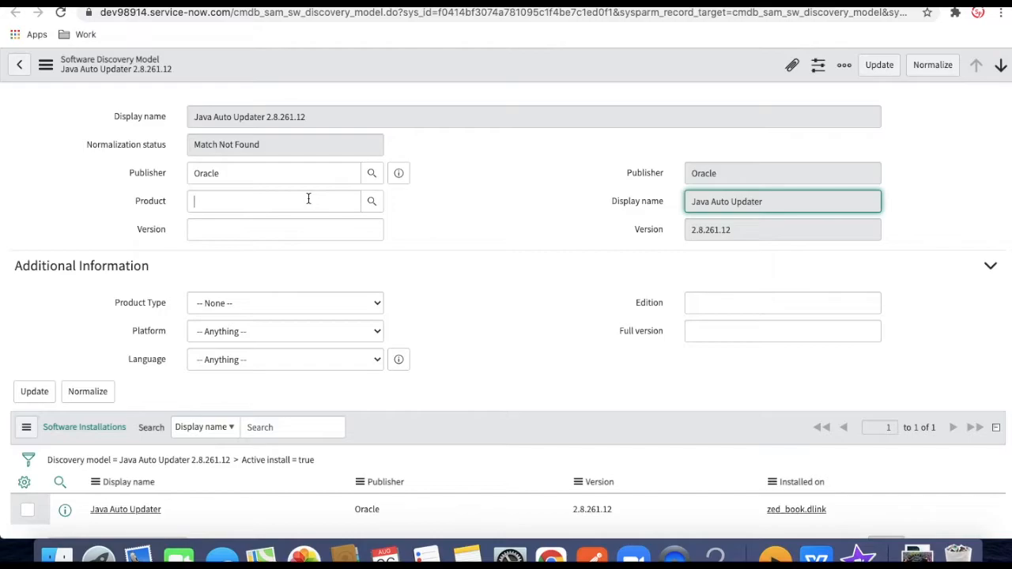
{"action": "key", "text": "ctrl+v"}
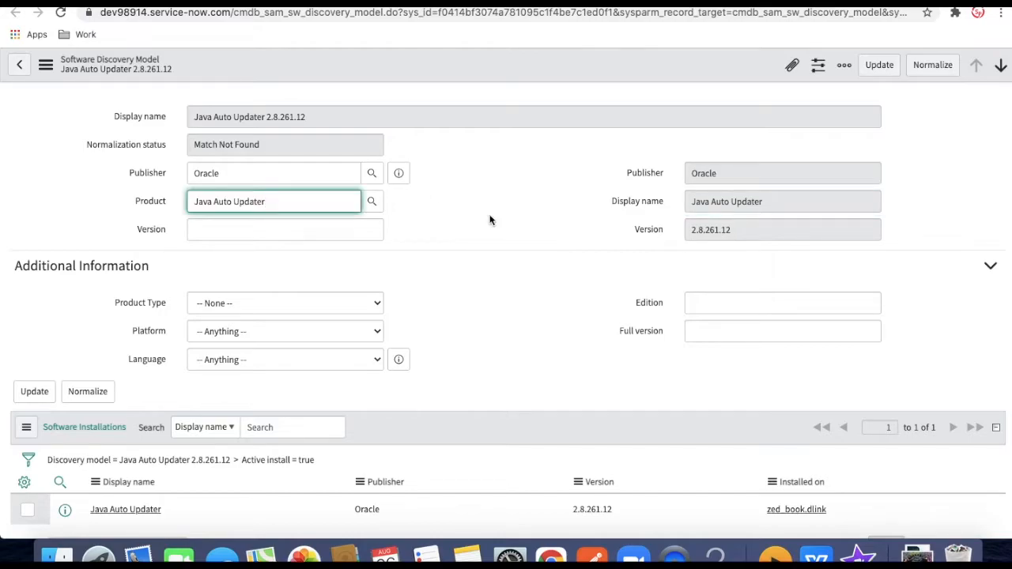
{"action": "left_click", "coordinate": [489, 220]}
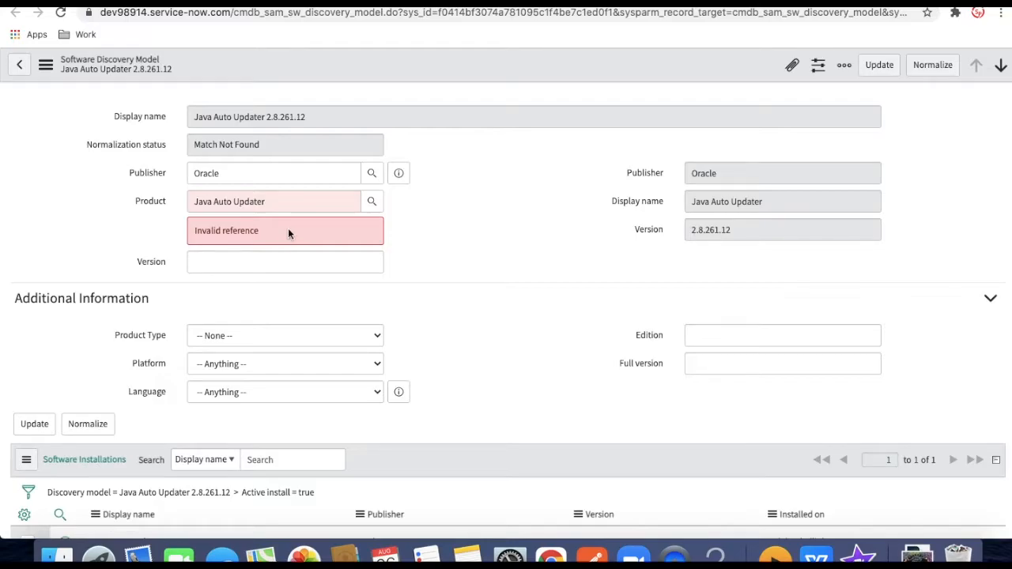
Go to Pattern Normalization Rules and start a new rule
{"action": "left_click", "coordinate": [196, 2]}
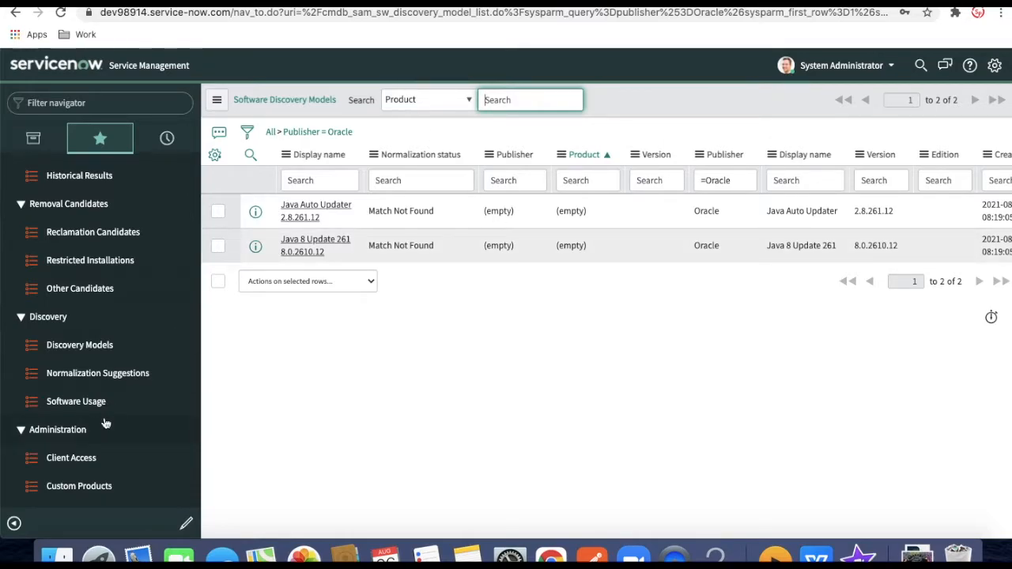
{"action": "scroll", "coordinate": [105, 425], "scroll_direction": "down", "scroll_amount": 5}
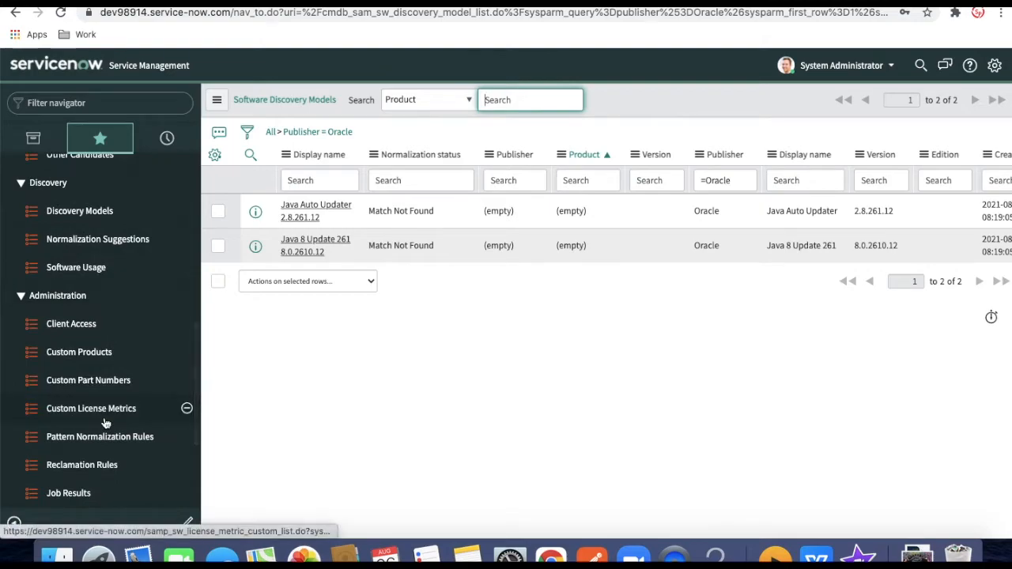
{"action": "scroll", "coordinate": [105, 425], "scroll_direction": "down", "scroll_amount": 2}
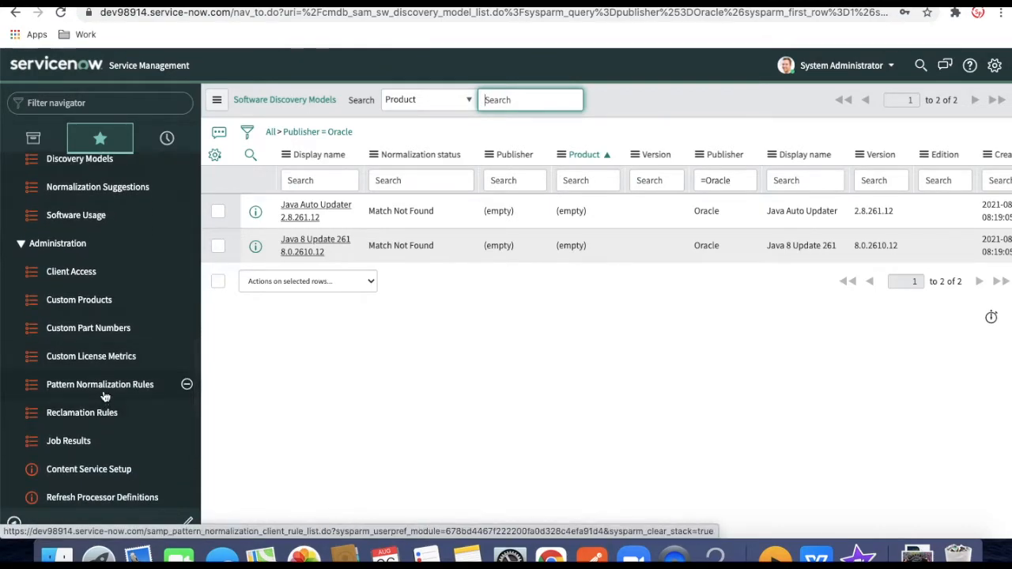
{"action": "left_click", "coordinate": [105, 397]}
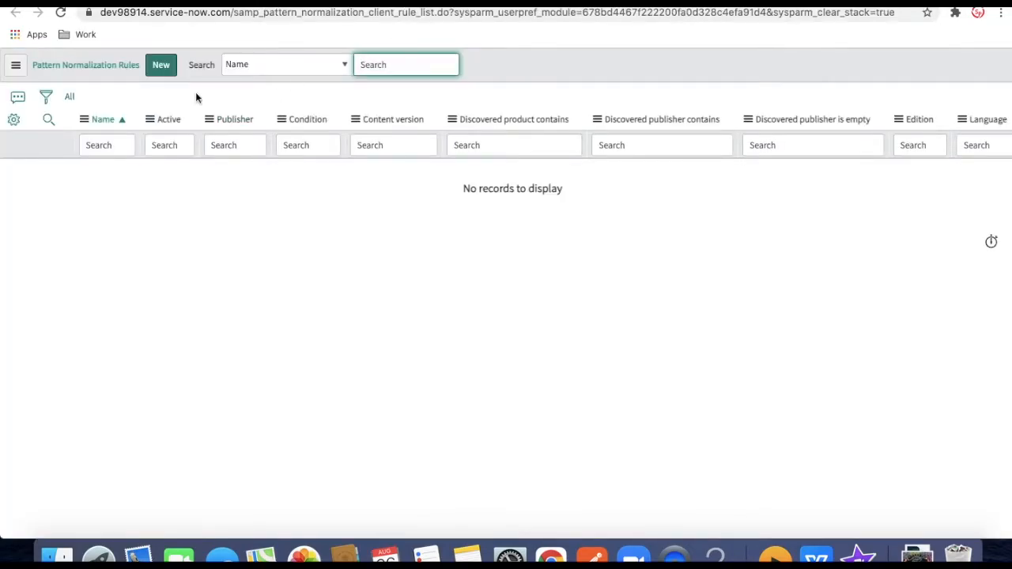
{"action": "left_click", "coordinate": [173, 68]}
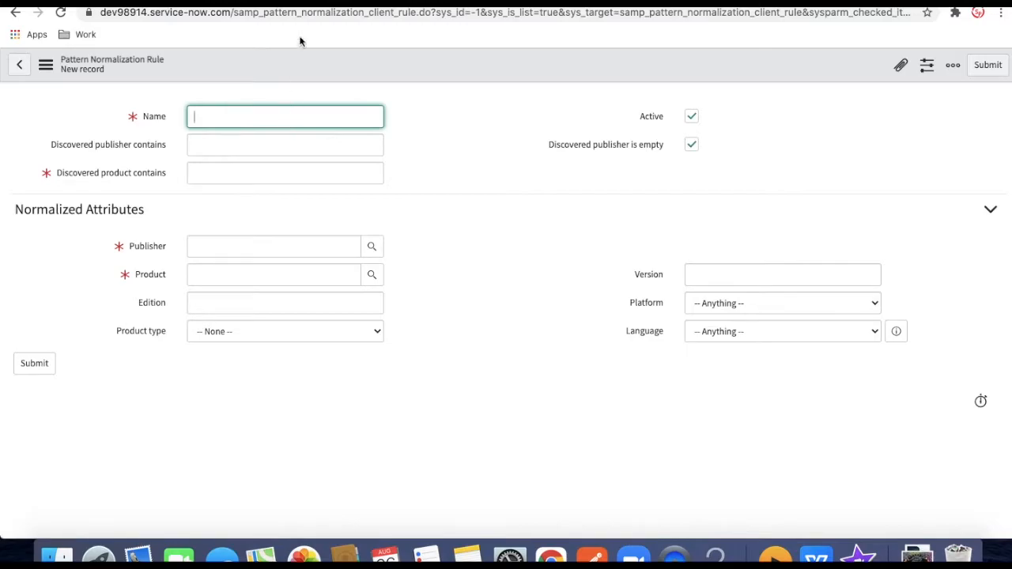
Name the rule Java Normalize and set its discovered publisher match to Oracle
{"action": "type", "text": "Jav"}
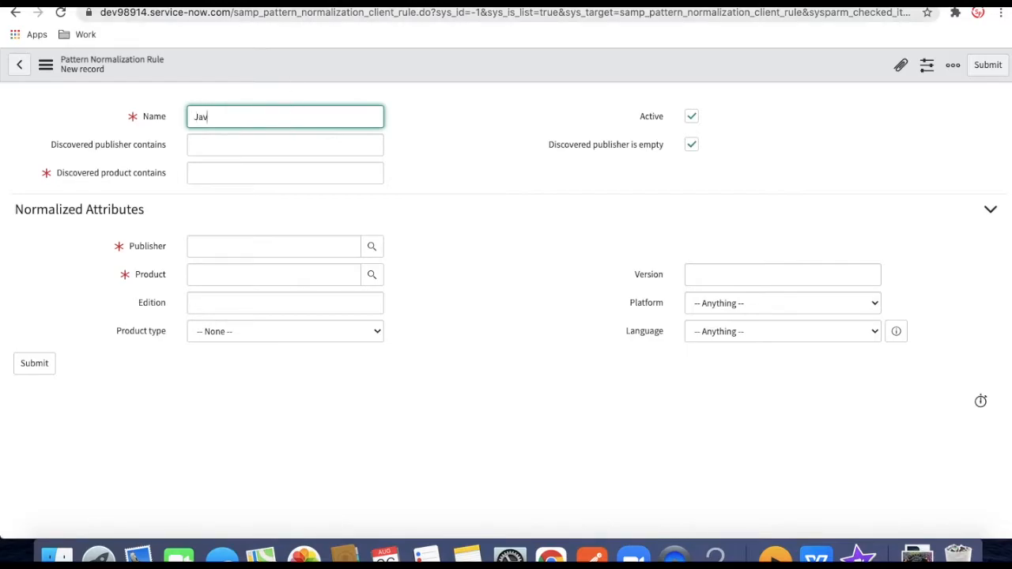
{"action": "type", "text": "a Normalize"}
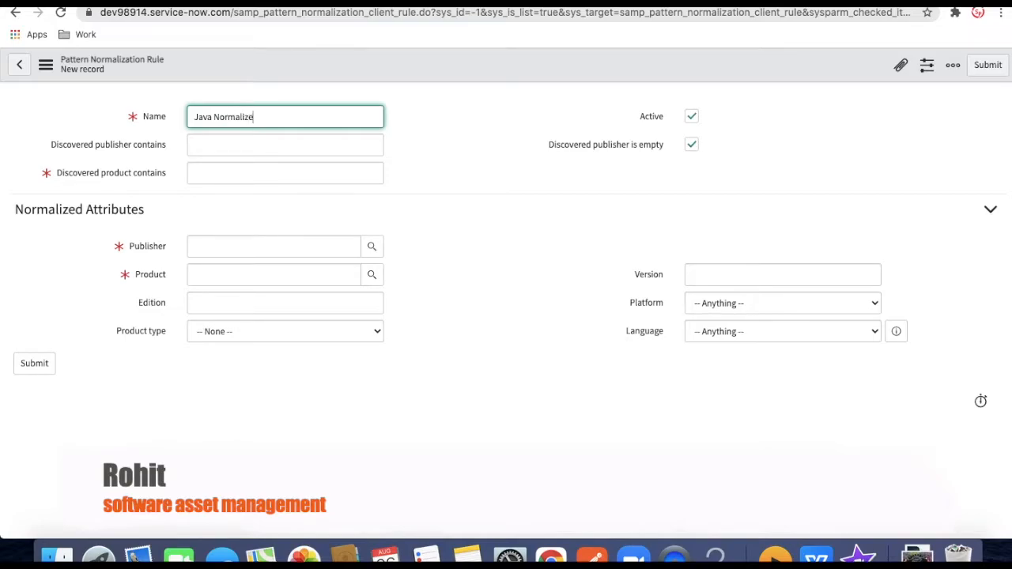
{"action": "left_click", "coordinate": [480, 150]}
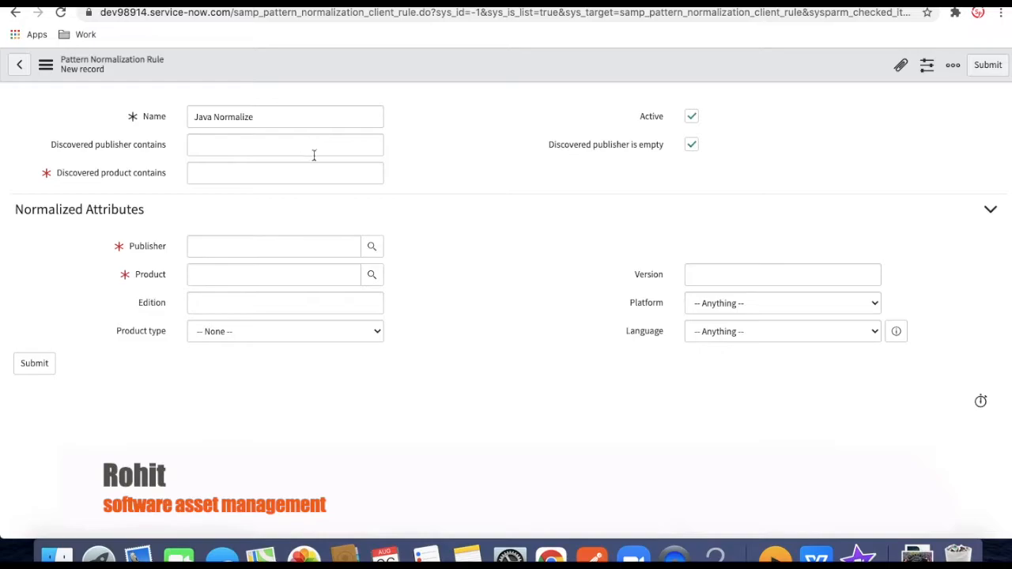
{"action": "left_click", "coordinate": [320, 144]}
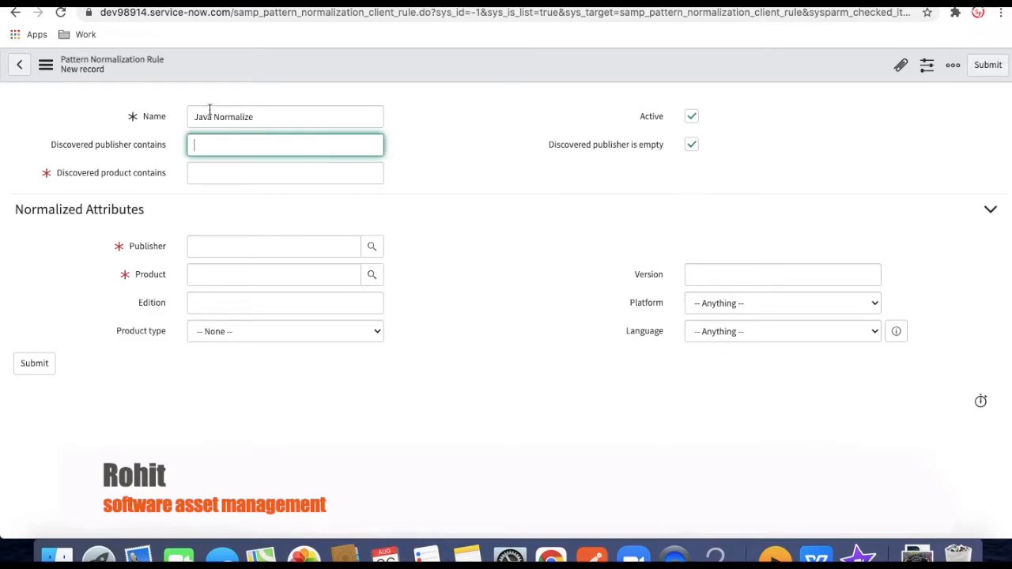
{"action": "left_click", "coordinate": [692, 147]}
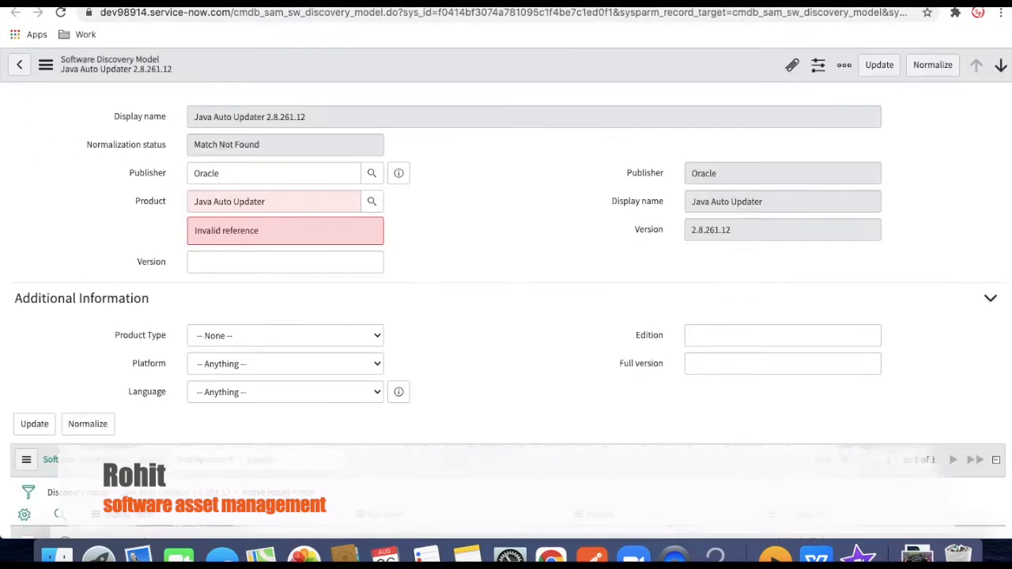
{"action": "left_click_drag", "start_coordinate": [724, 174], "coordinate": [685, 174]}
{"action": "key", "text": "ctrl+c"}
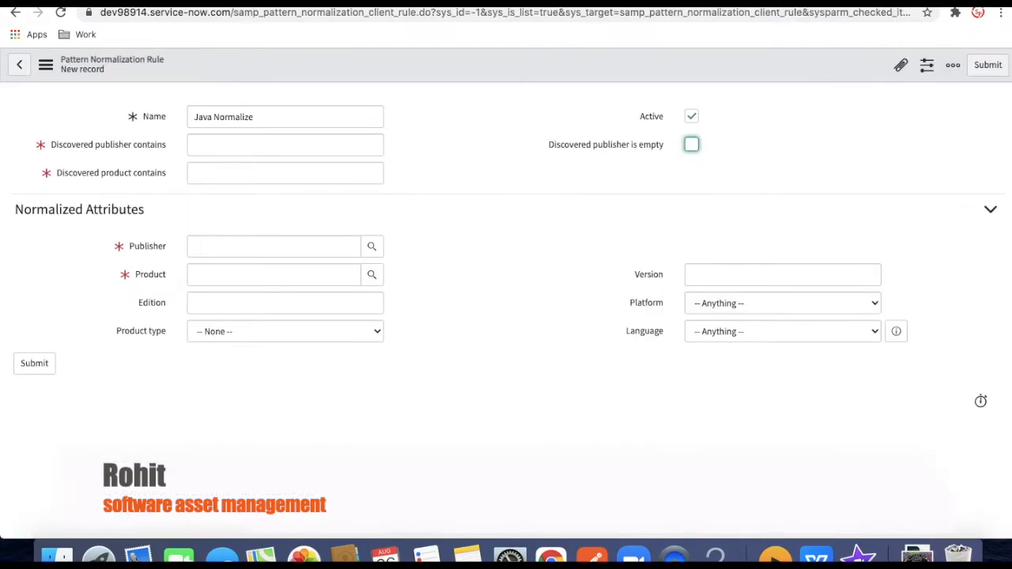
{"action": "left_click", "coordinate": [242, 155]}
{"action": "key", "text": "ctrl+v"}
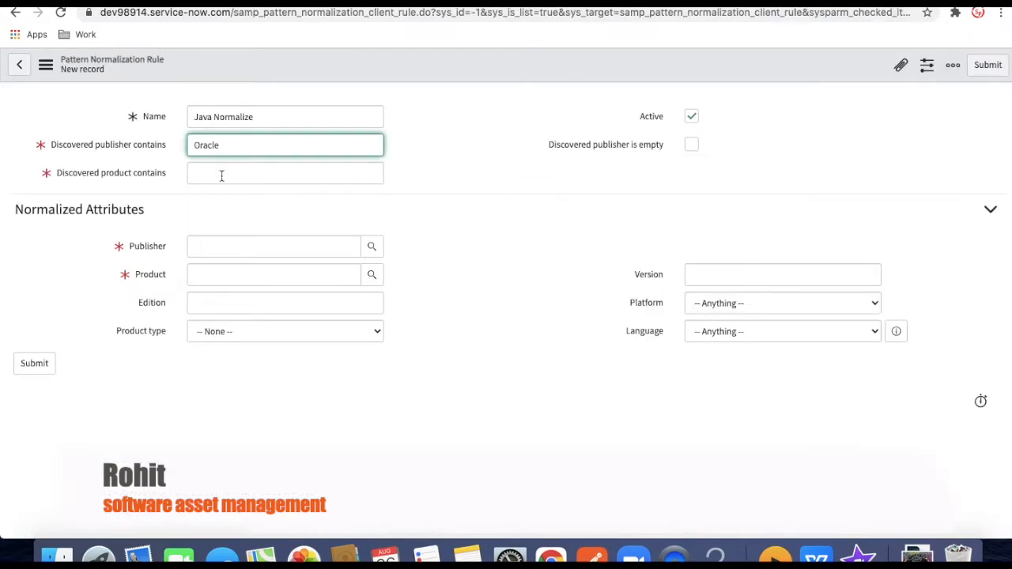
Match discovered product Java and set the normalized Publisher to Oracle
{"action": "left_click", "coordinate": [221, 177]}
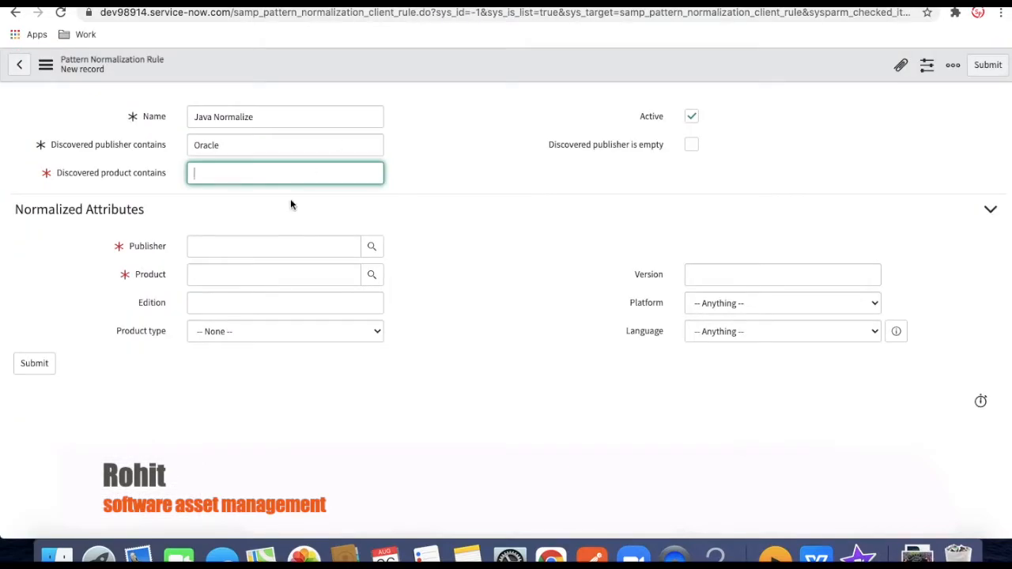
{"action": "type", "text": "Java"}
{"action": "left_click", "coordinate": [277, 247]}
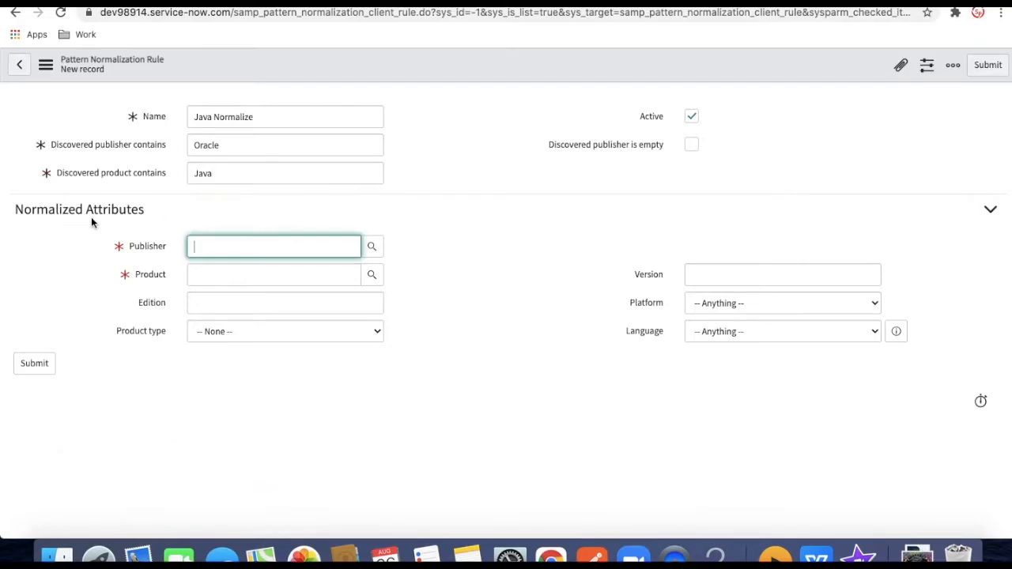
{"action": "type", "text": "or"}
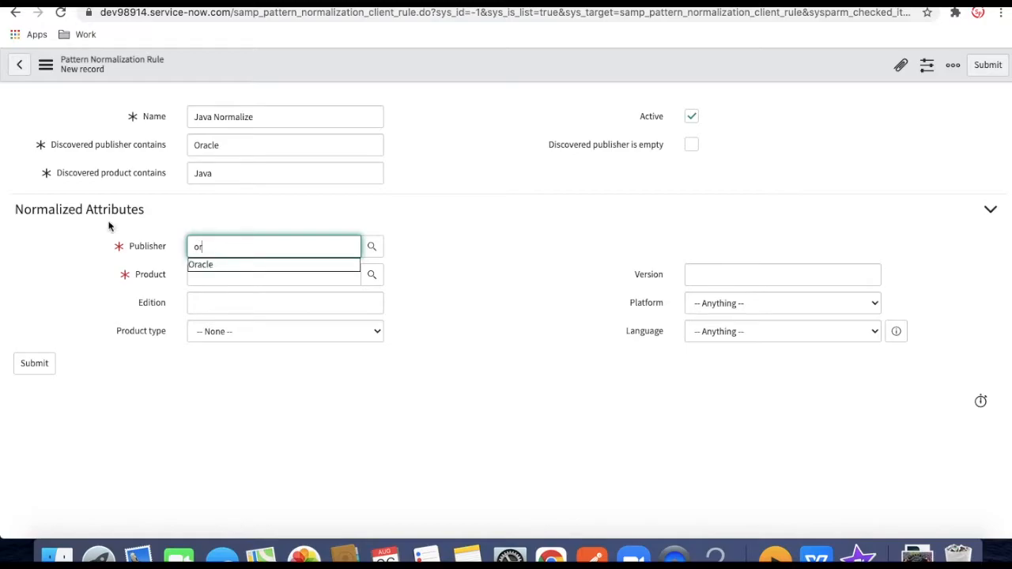
{"action": "left_click", "coordinate": [197, 264]}
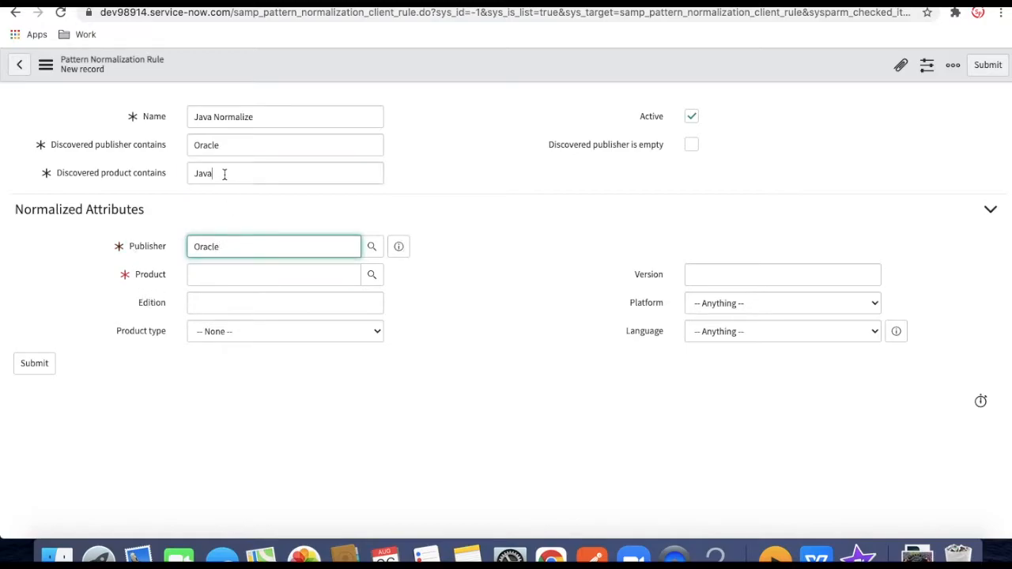
{"action": "left_click_drag", "start_coordinate": [225, 174], "coordinate": [174, 182]}
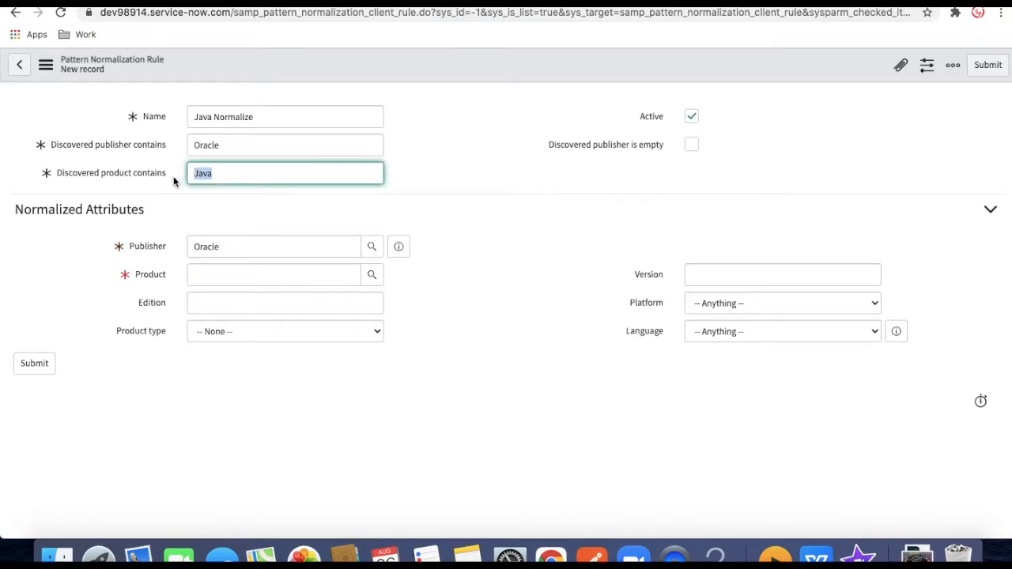
{"action": "left_click", "coordinate": [303, 280]}
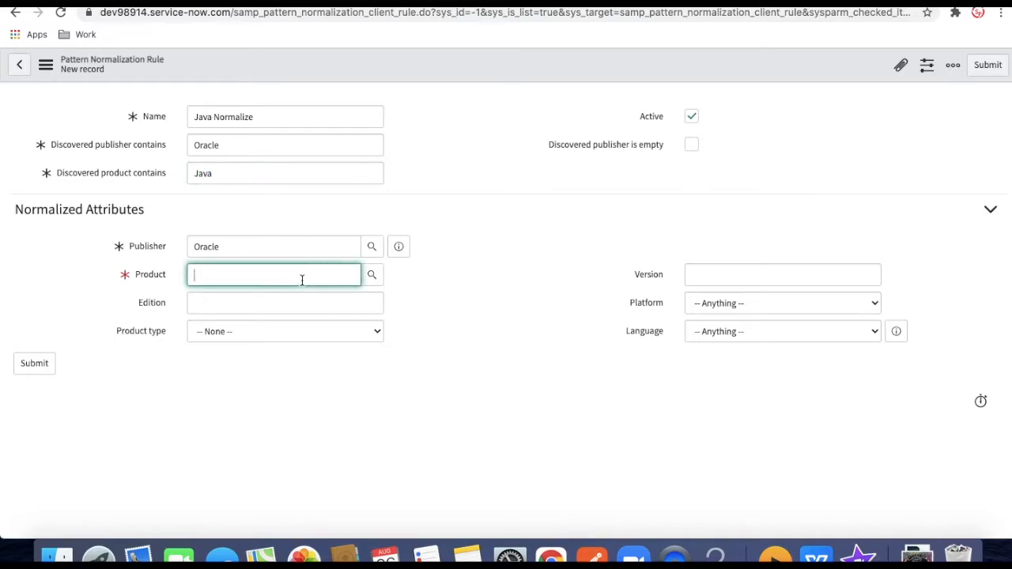
{"action": "left_click", "coordinate": [377, 281]}
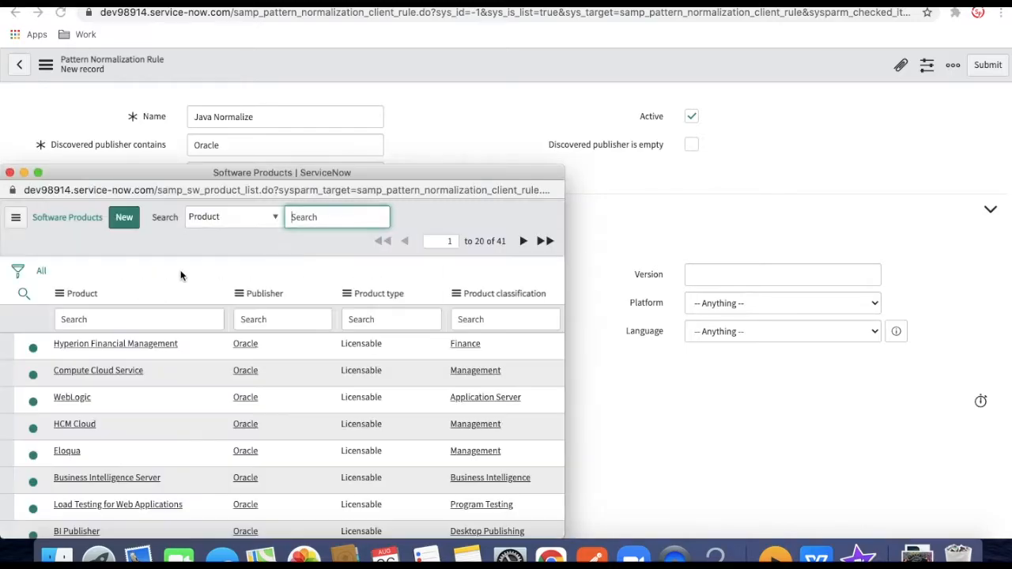
Create a new Licensable Oracle product, Java Update, as the rule's normalized Product
{"action": "left_click", "coordinate": [107, 319]}
{"action": "type", "text": "Java"}
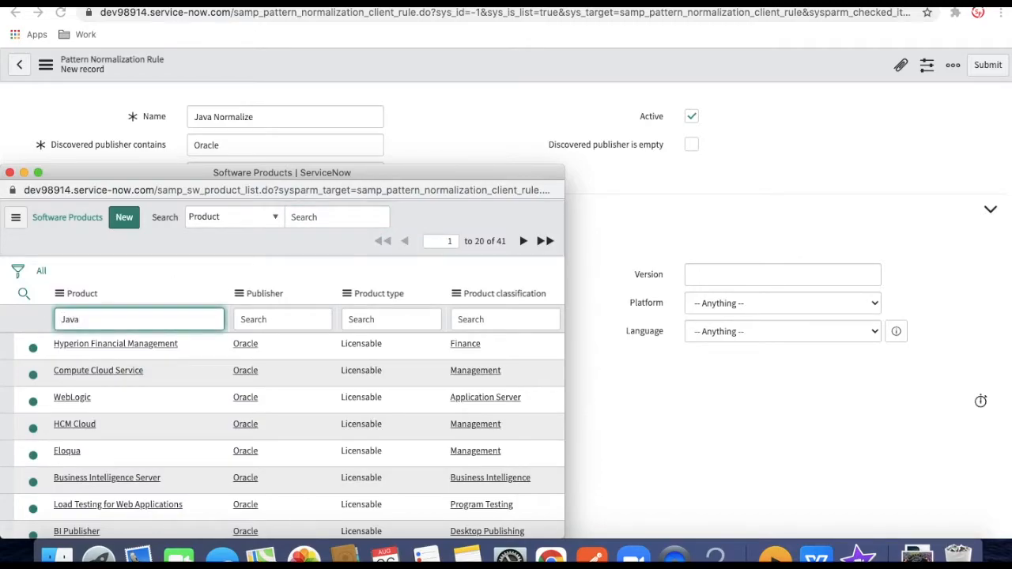
{"action": "key", "text": "Return"}
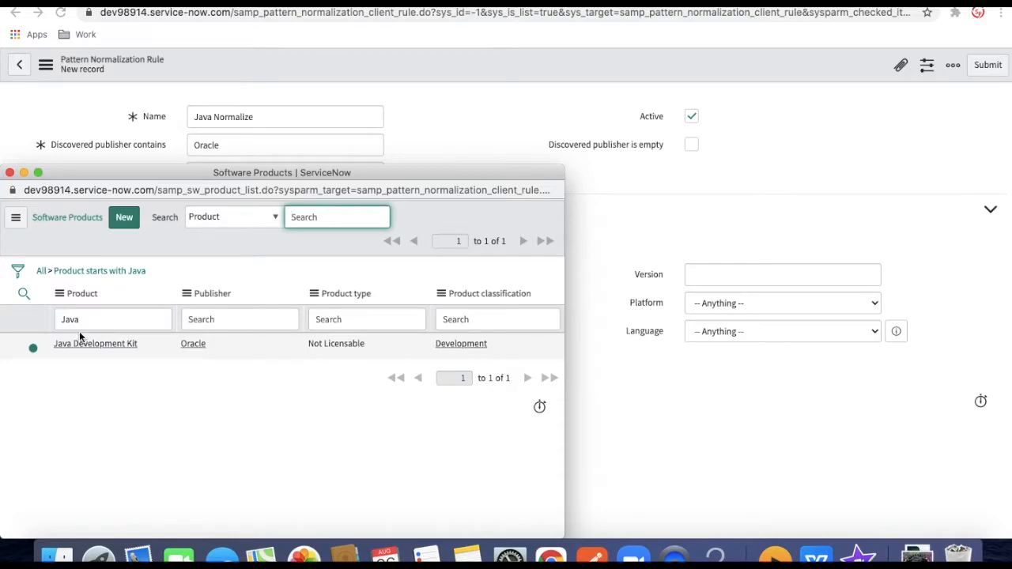
{"action": "left_click", "coordinate": [128, 225]}
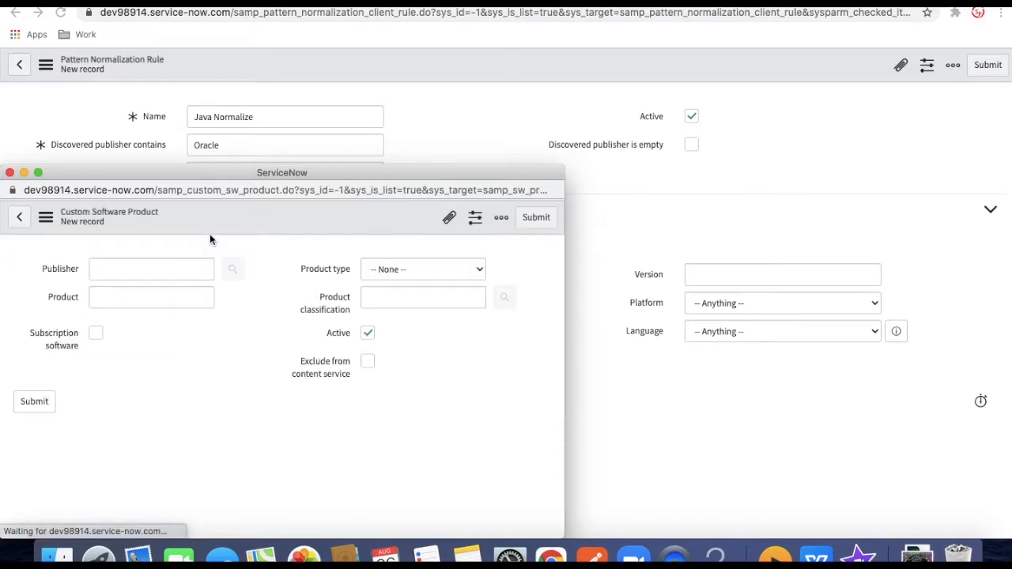
{"action": "left_click", "coordinate": [184, 270]}
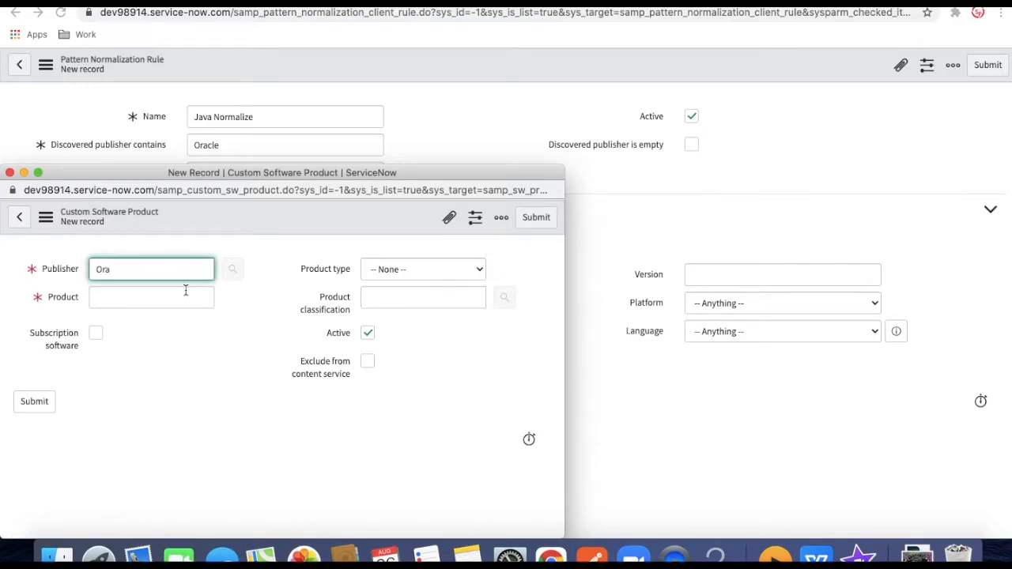
{"action": "left_click", "coordinate": [148, 290]}
{"action": "left_click", "coordinate": [144, 300]}
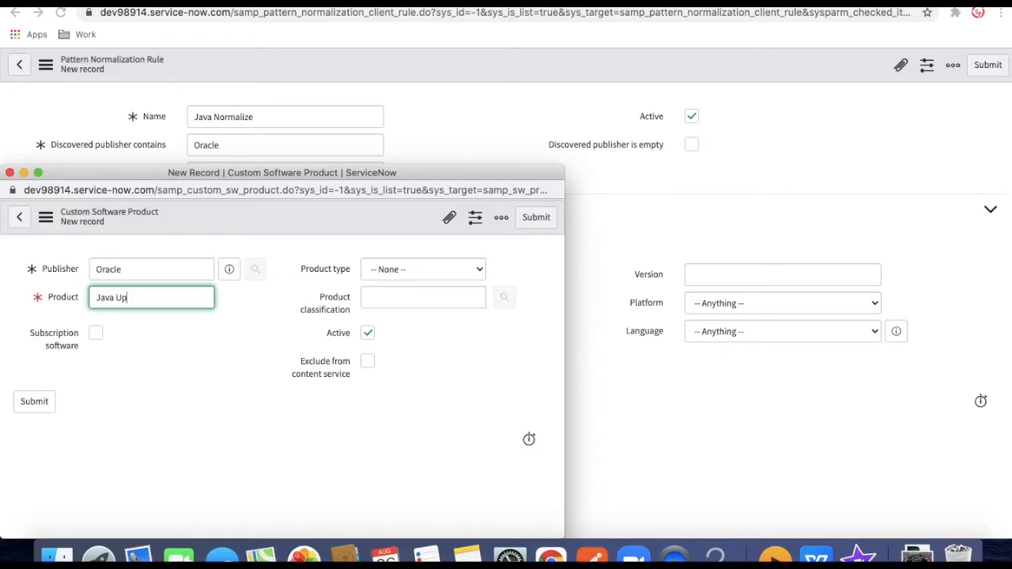
{"action": "left_click", "coordinate": [394, 276]}
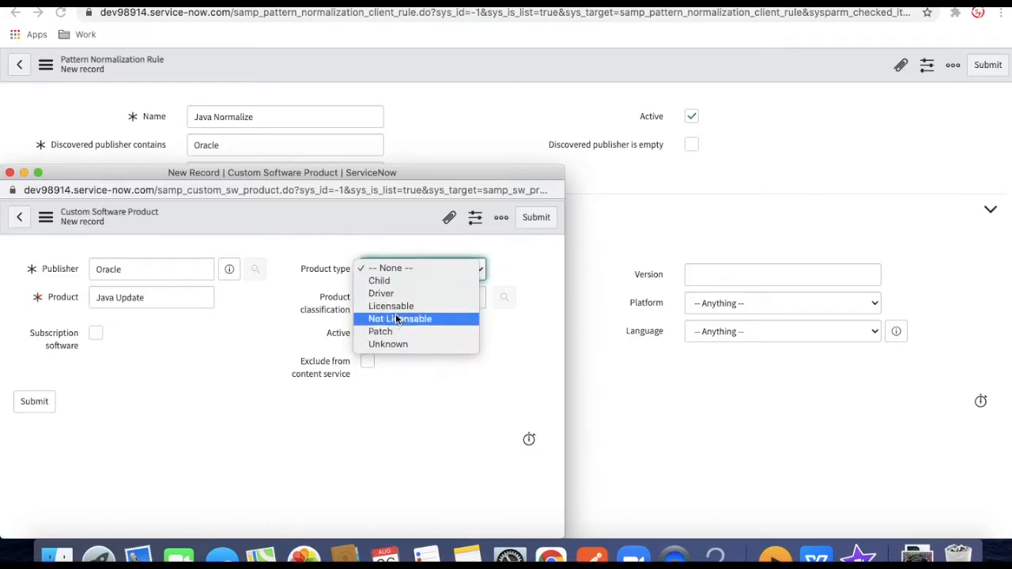
{"action": "left_click", "coordinate": [394, 307]}
{"action": "left_click", "coordinate": [535, 227]}
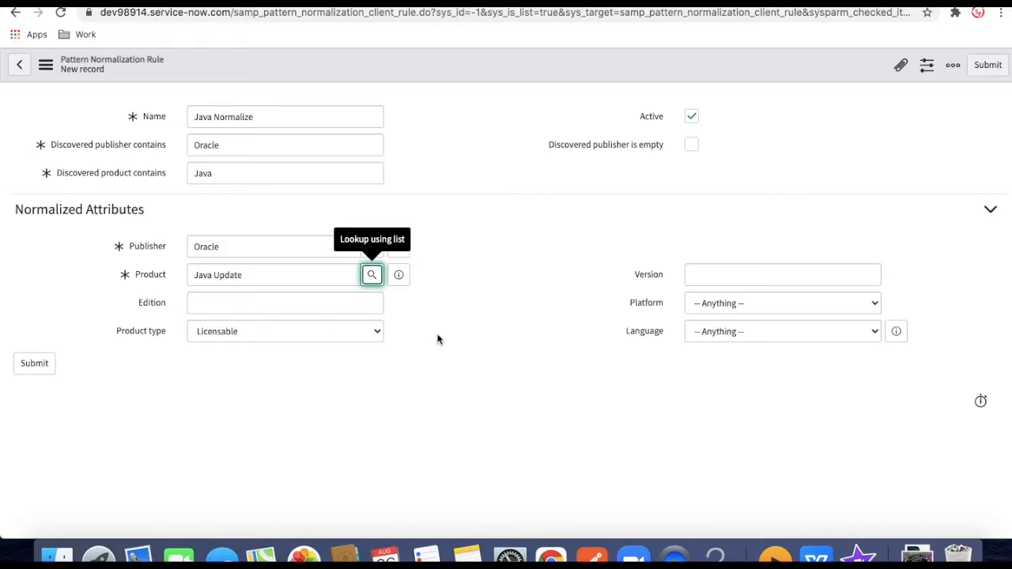
Save the Java Normalize rule and close the Java Auto Updater discovery model tab
{"action": "right_click", "coordinate": [519, 68]}
{"action": "left_click", "coordinate": [537, 79]}
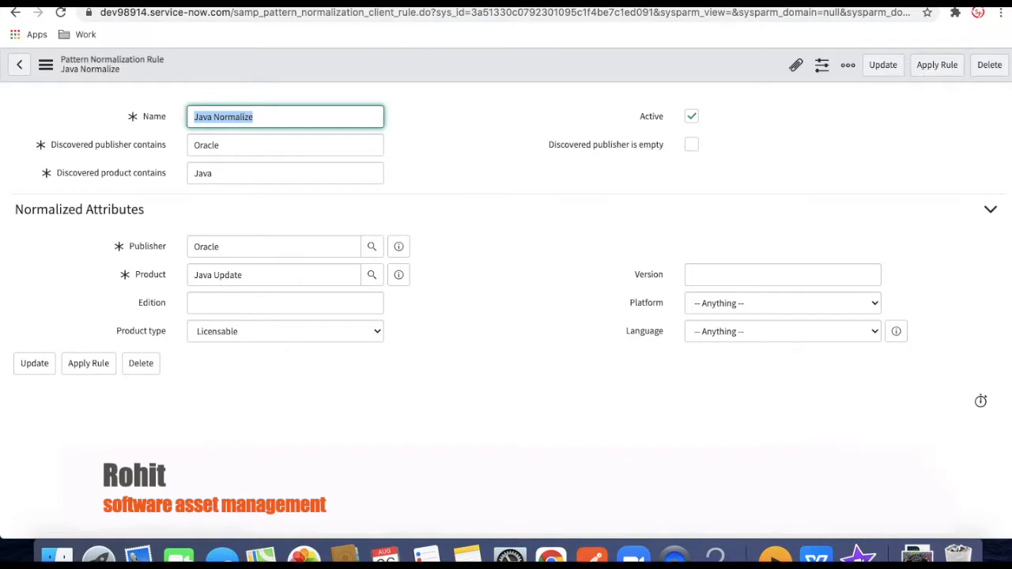
{"action": "left_click", "coordinate": [301, 0]}
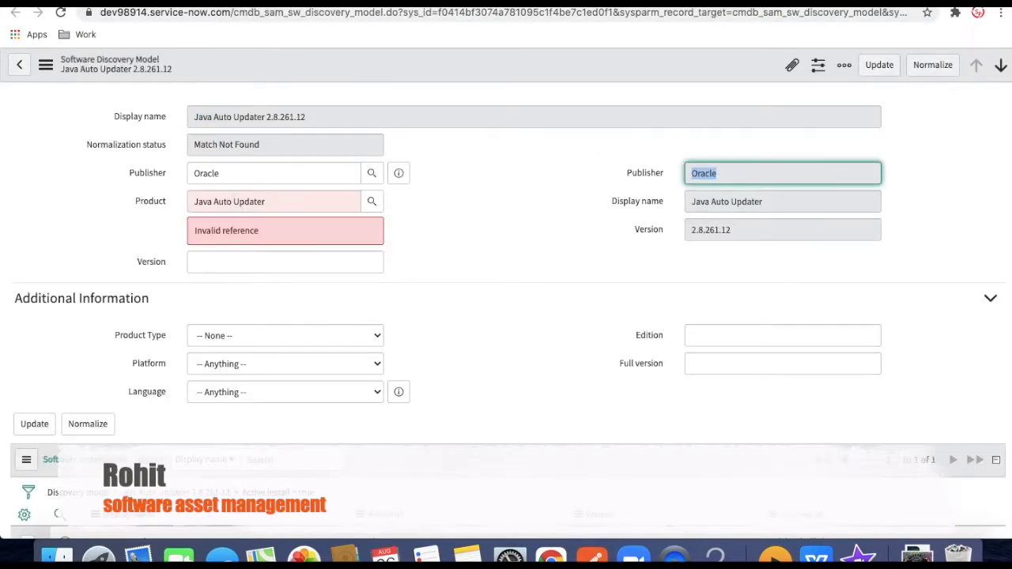
{"action": "key", "text": "ctrl+w"}
{"action": "left_click", "coordinate": [616, 171]}
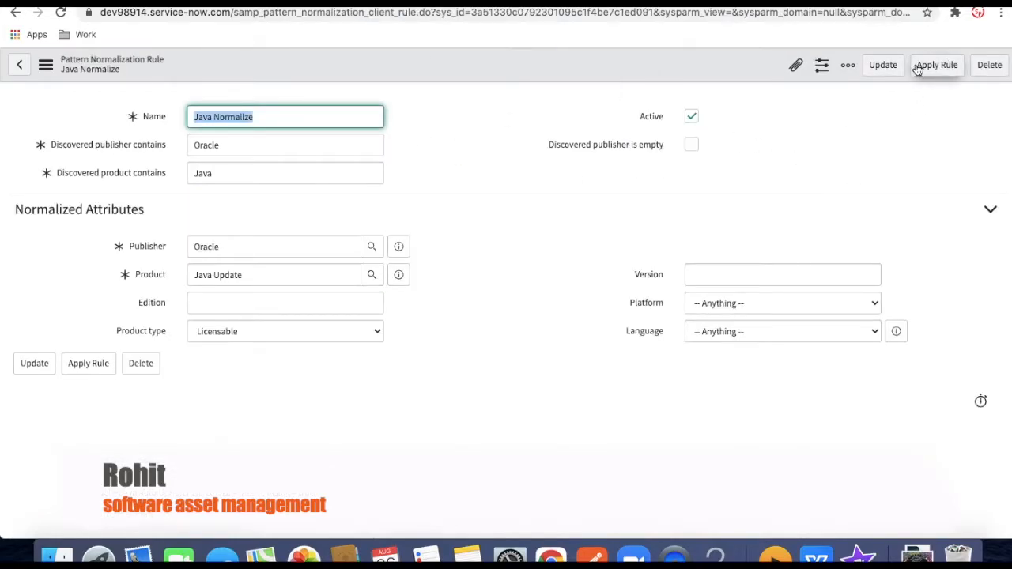
Apply the Java Normalize rule to discovered software
{"action": "left_click", "coordinate": [934, 66]}
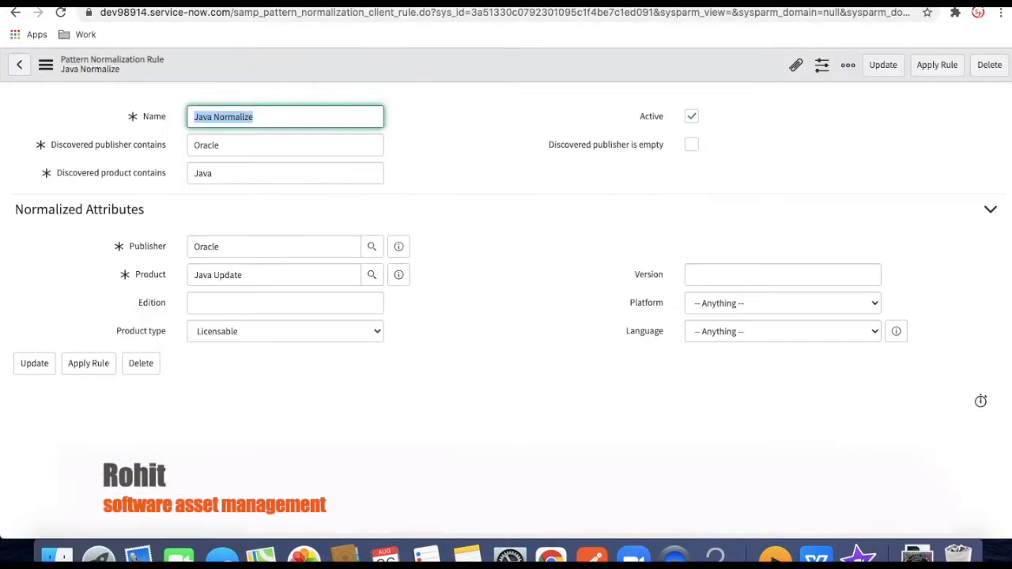
{"action": "left_click", "coordinate": [930, 66]}
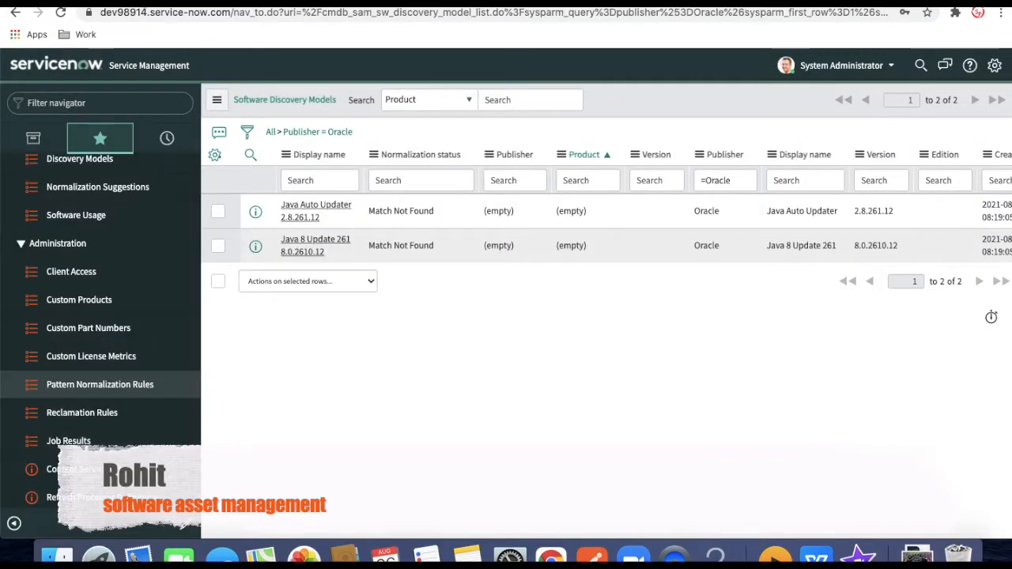
Reopen the Oracle Java Auto Updater discovery model to confirm it normalizes to Java Update
{"action": "left_click", "coordinate": [308, 132]}
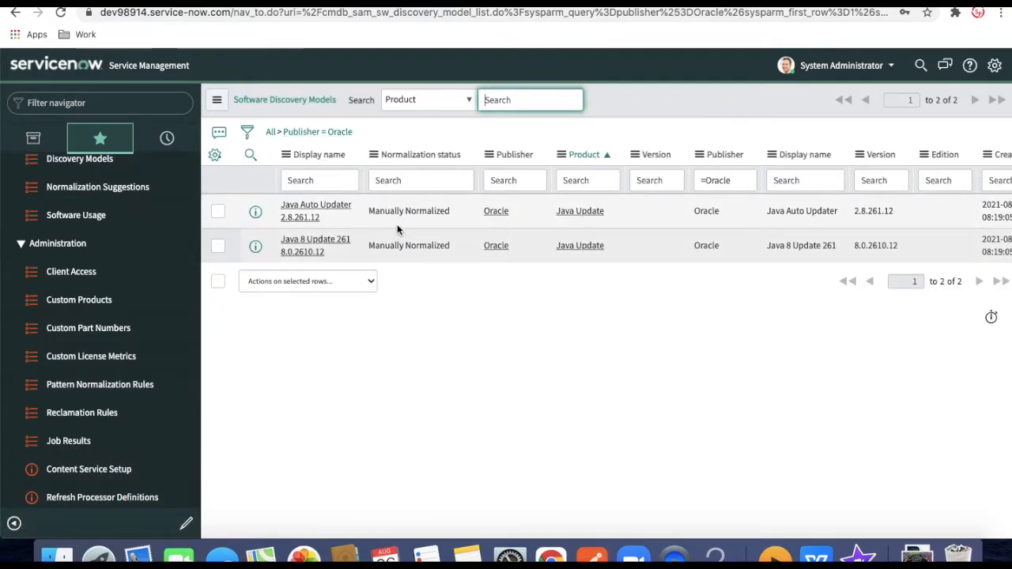
{"action": "left_click", "coordinate": [345, 214]}
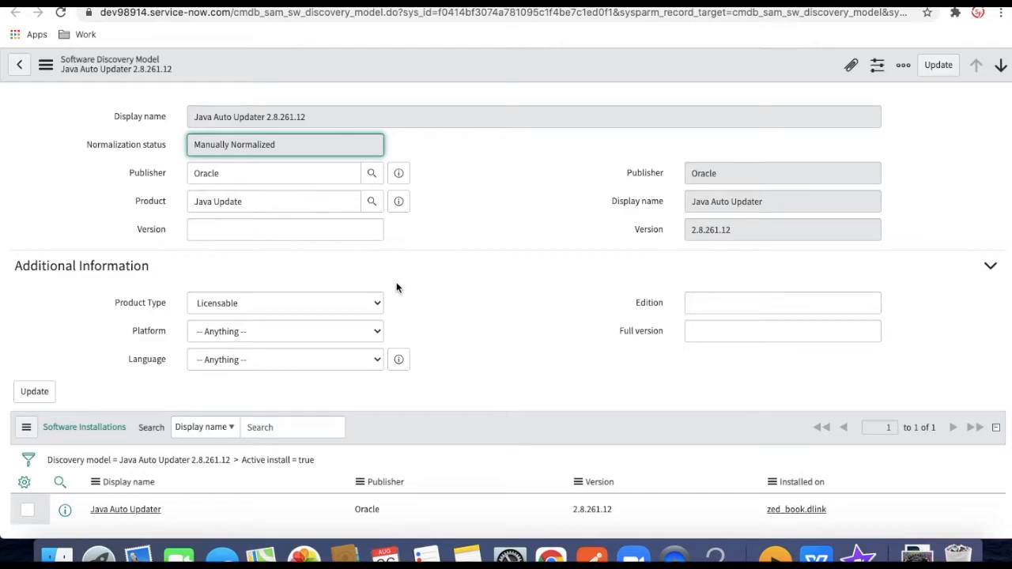
{"action": "scroll", "coordinate": [397, 282], "scroll_direction": "down", "scroll_amount": 2}
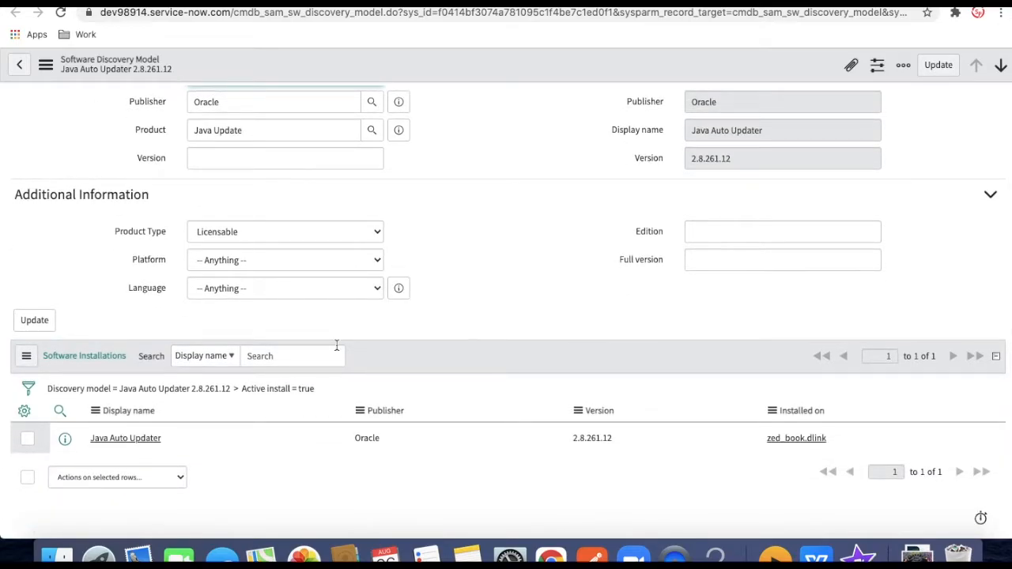
{"action": "scroll", "coordinate": [336, 346], "scroll_direction": "up", "scroll_amount": 2}
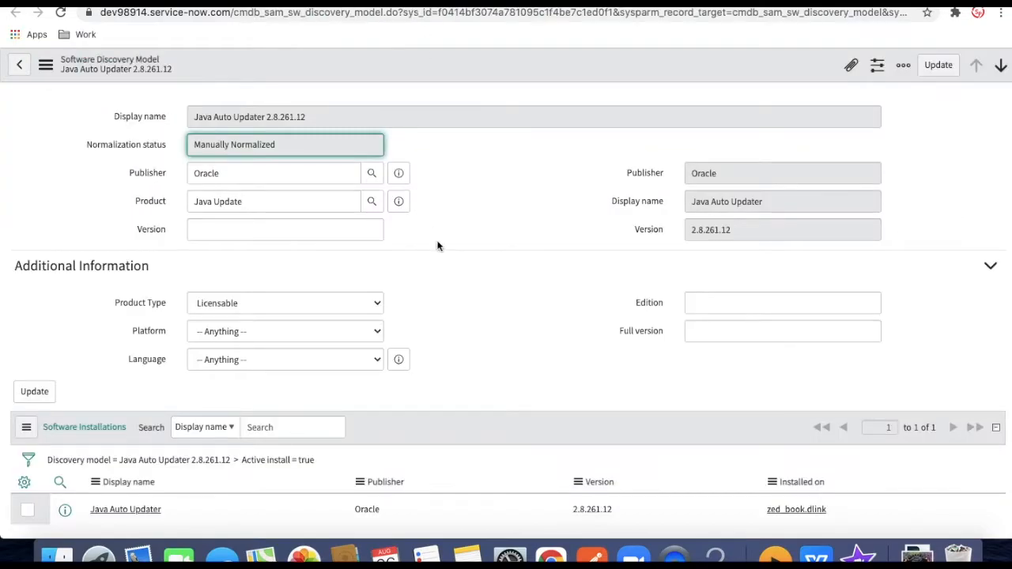
{"action": "scroll", "coordinate": [438, 246], "scroll_direction": "down", "scroll_amount": 2}
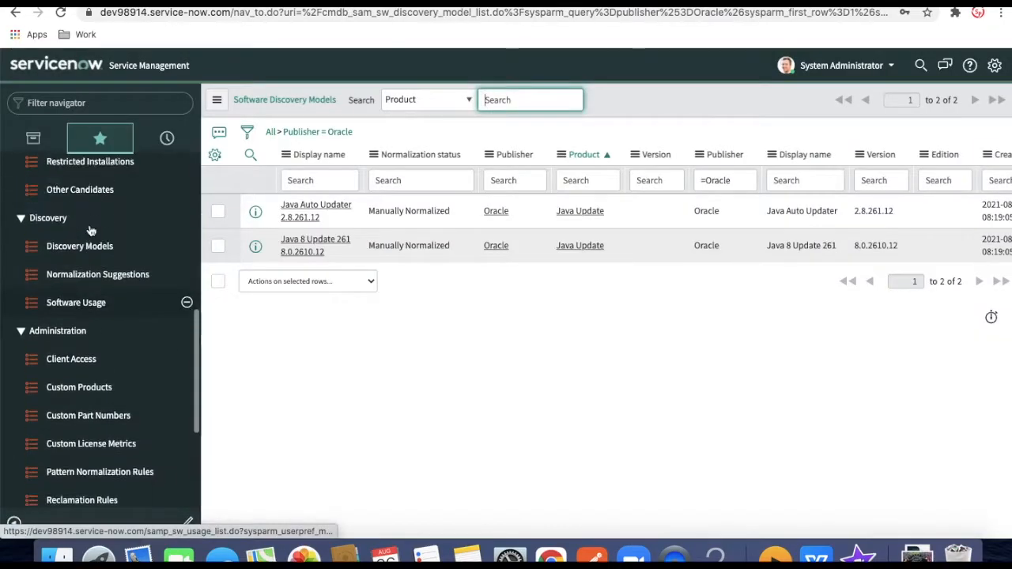
{"action": "scroll", "coordinate": [90, 226], "scroll_direction": "up", "scroll_amount": 5}
{"action": "left_click", "coordinate": [77, 309]}
Start a new software model with Publisher Oracle, Product Java Update and cost 1000
{"action": "left_click", "coordinate": [318, 102]}
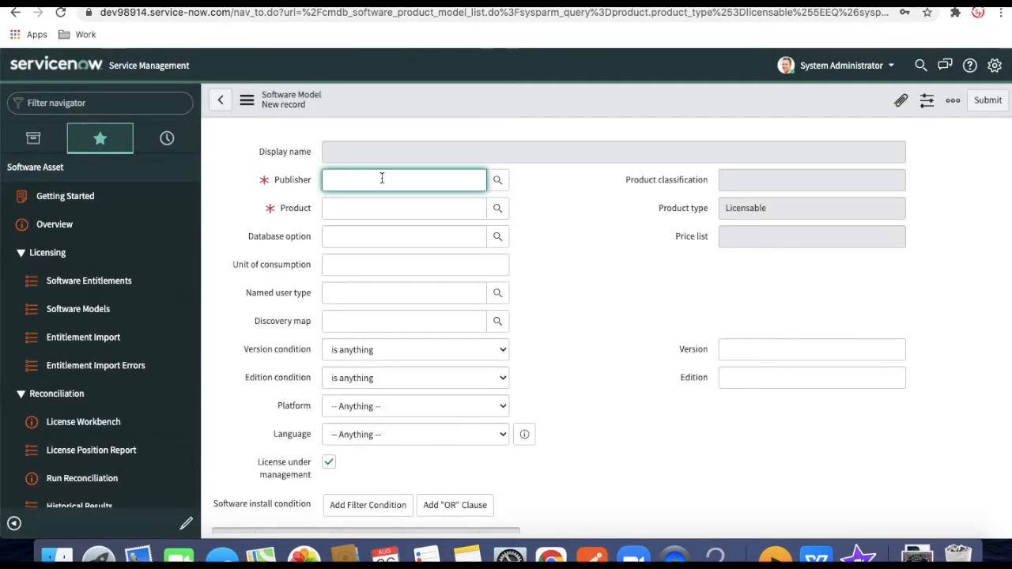
{"action": "type", "text": "Or"}
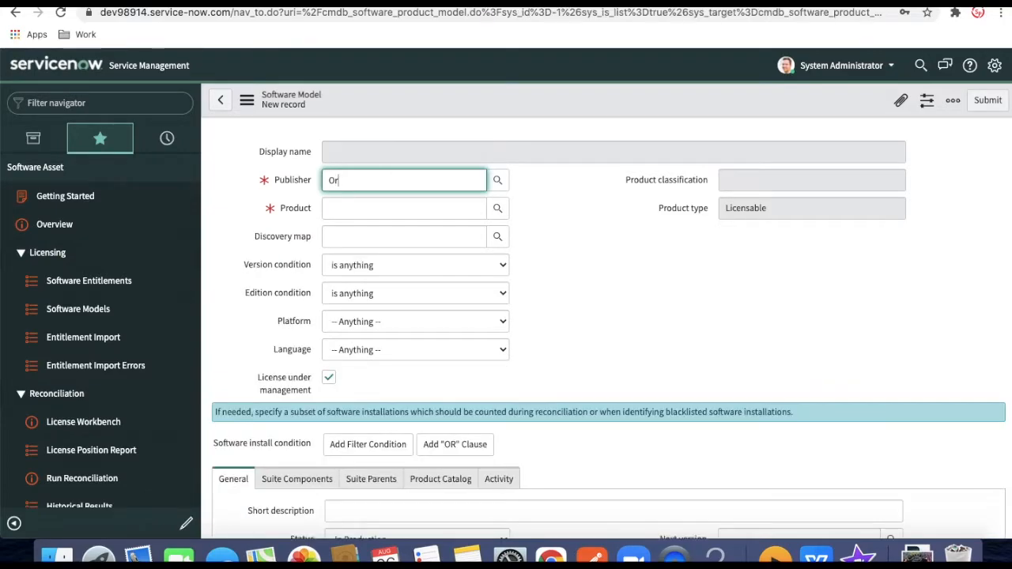
{"action": "type", "text": "ac"}
{"action": "key", "text": "Tab"}
{"action": "type", "text": "Java"}
{"action": "scroll", "coordinate": [317, 324], "scroll_direction": "down", "scroll_amount": 5}
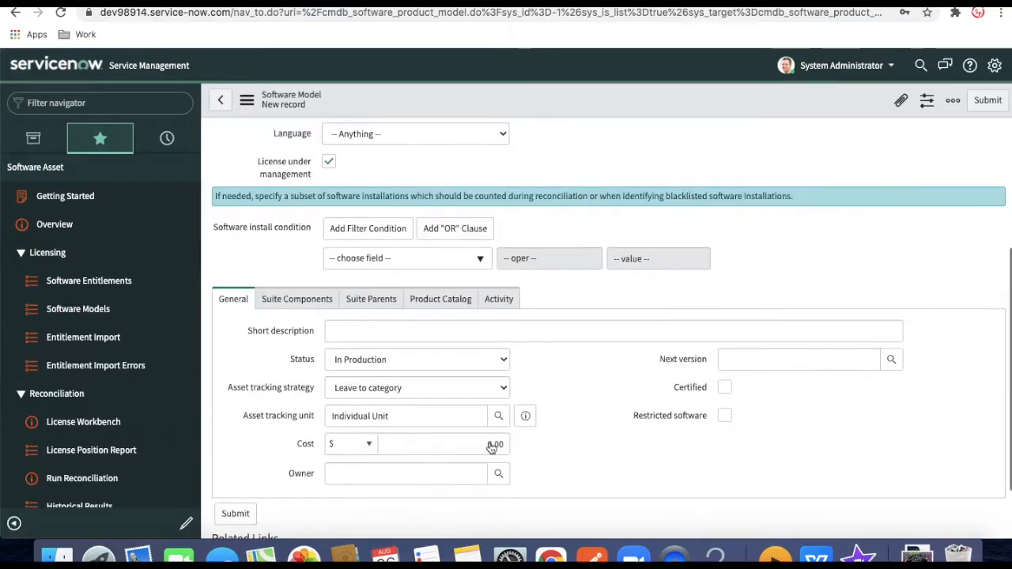
{"action": "left_click", "coordinate": [476, 449]}
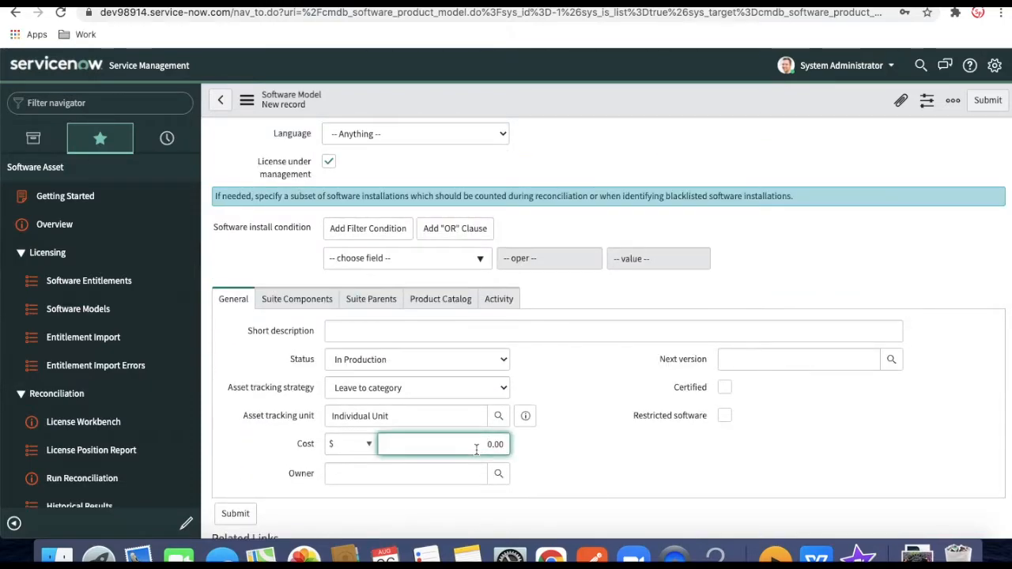
{"action": "type", "text": "100"}
Review the model's related sections and save the Oracle Java Update software model
{"action": "scroll", "coordinate": [591, 448], "scroll_direction": "down", "scroll_amount": 2}
{"action": "left_click", "coordinate": [314, 220]}
{"action": "left_click", "coordinate": [374, 264]}
{"action": "left_click", "coordinate": [450, 283]}
{"action": "right_click", "coordinate": [516, 95]}
{"action": "left_click", "coordinate": [524, 101]}
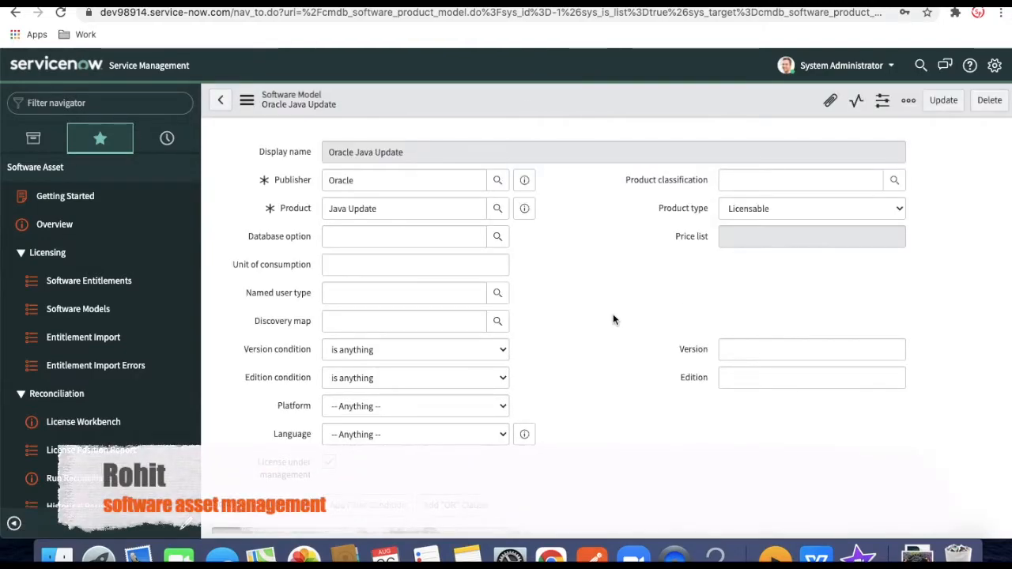
Publish the Oracle Java Update model to the software catalog under the Software category
{"action": "scroll", "coordinate": [613, 320], "scroll_direction": "down", "scroll_amount": 10}
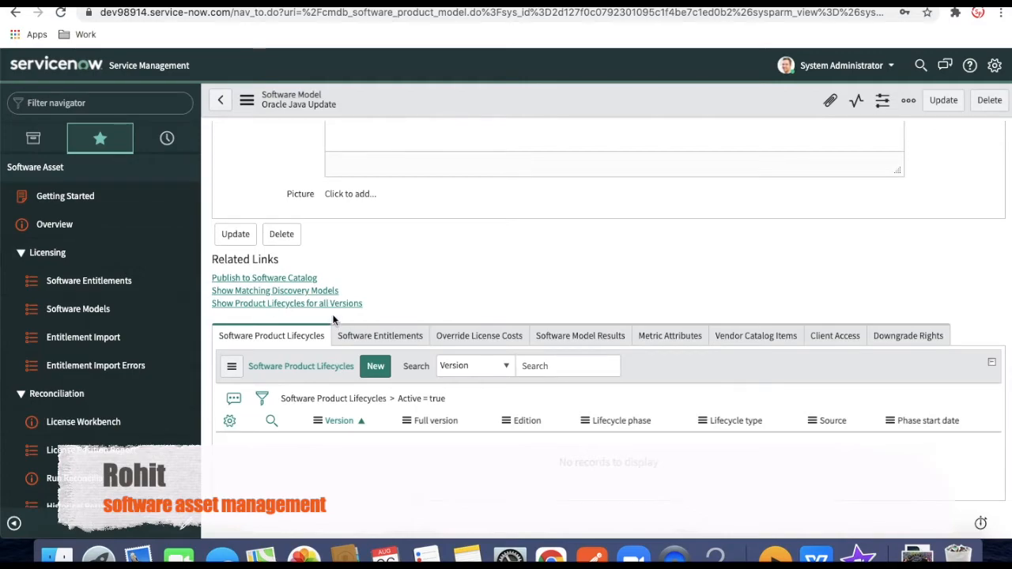
{"action": "left_click", "coordinate": [269, 279]}
{"action": "left_click", "coordinate": [713, 177]}
{"action": "type", "text": "so"}
{"action": "left_click", "coordinate": [585, 200]}
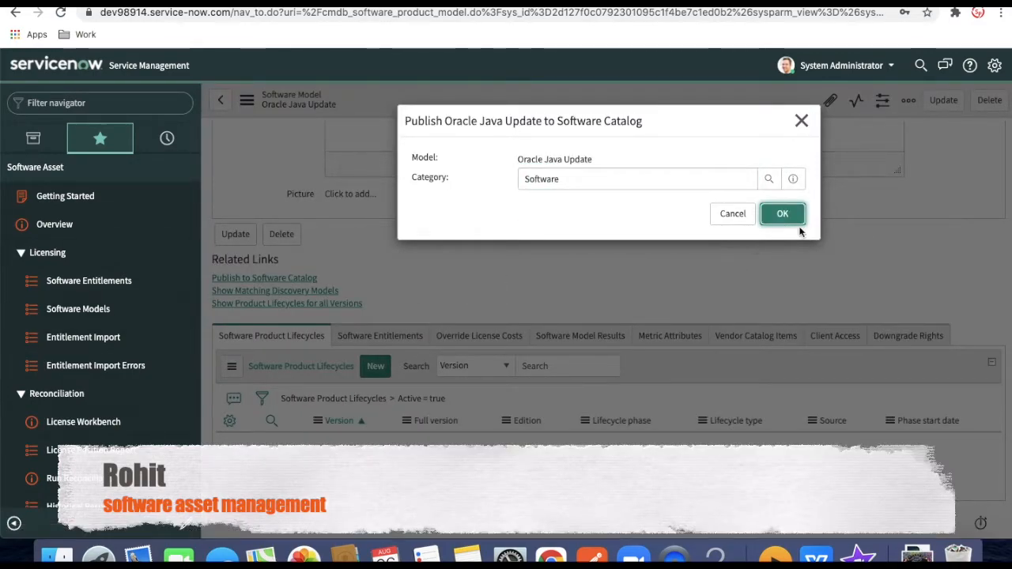
{"action": "left_click", "coordinate": [784, 216]}
Reopen the Oracle Java Update model from Software Models to see its linked catalog item
{"action": "left_click", "coordinate": [78, 309]}
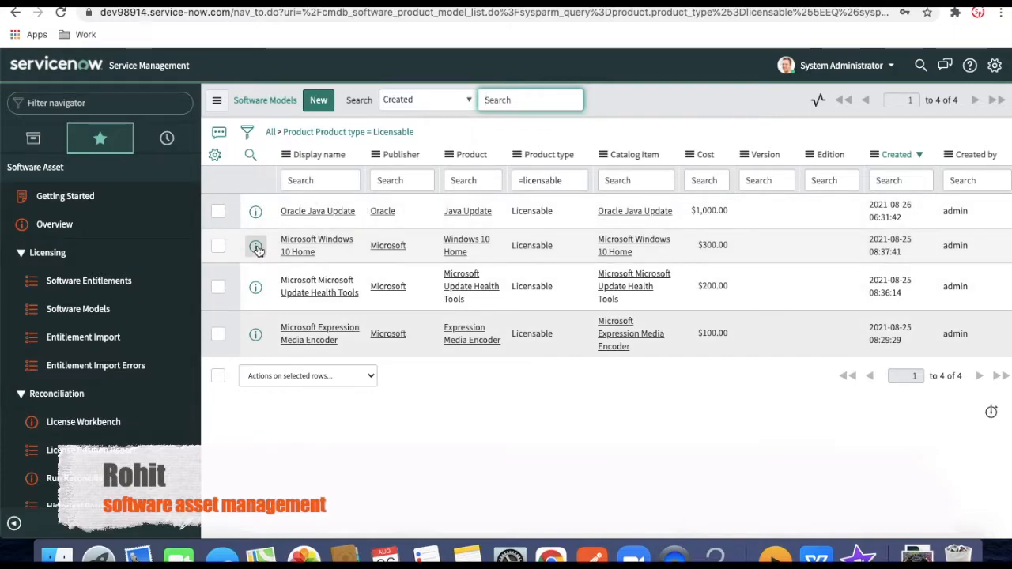
{"action": "left_click", "coordinate": [337, 213]}
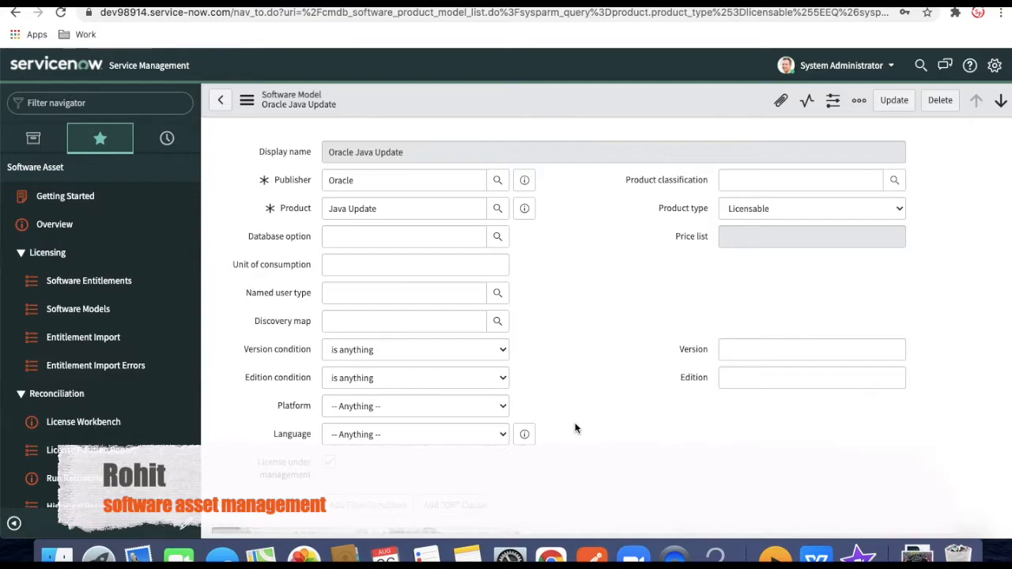
{"action": "scroll", "coordinate": [576, 428], "scroll_direction": "down", "scroll_amount": 10}
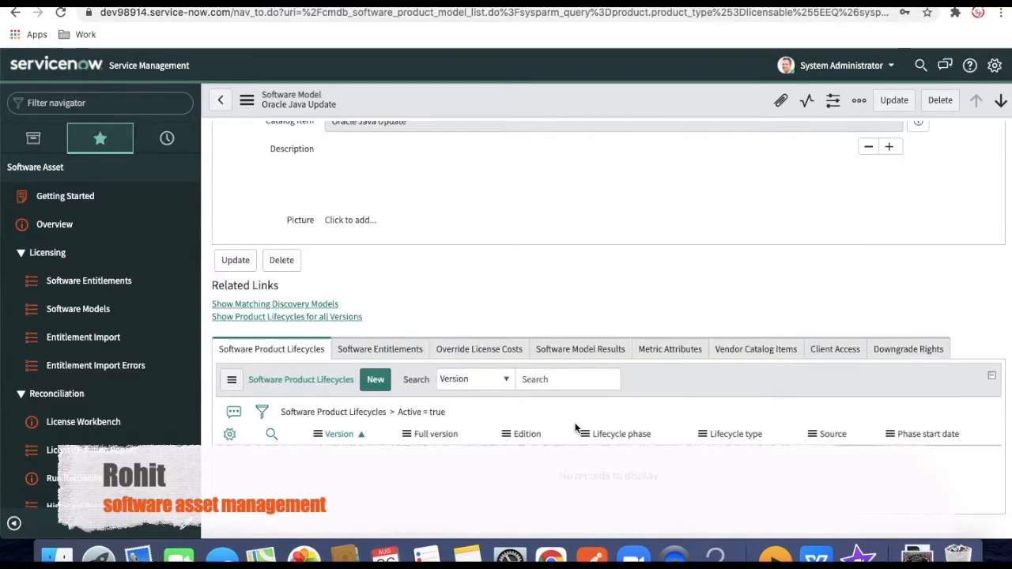
{"action": "scroll", "coordinate": [576, 424], "scroll_direction": "up", "scroll_amount": 2}
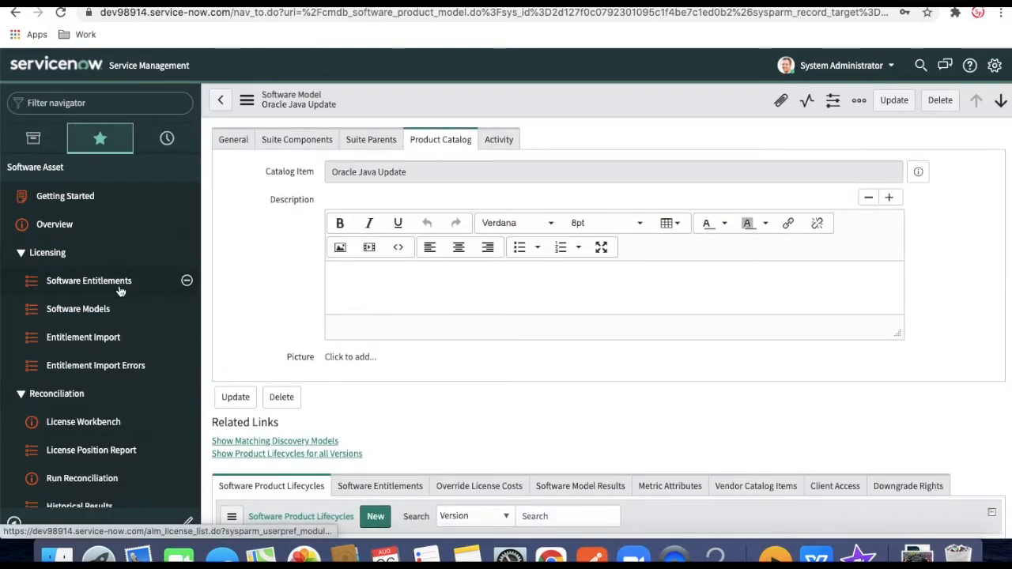
{"action": "scroll", "coordinate": [119, 293], "scroll_direction": "down", "scroll_amount": 2}
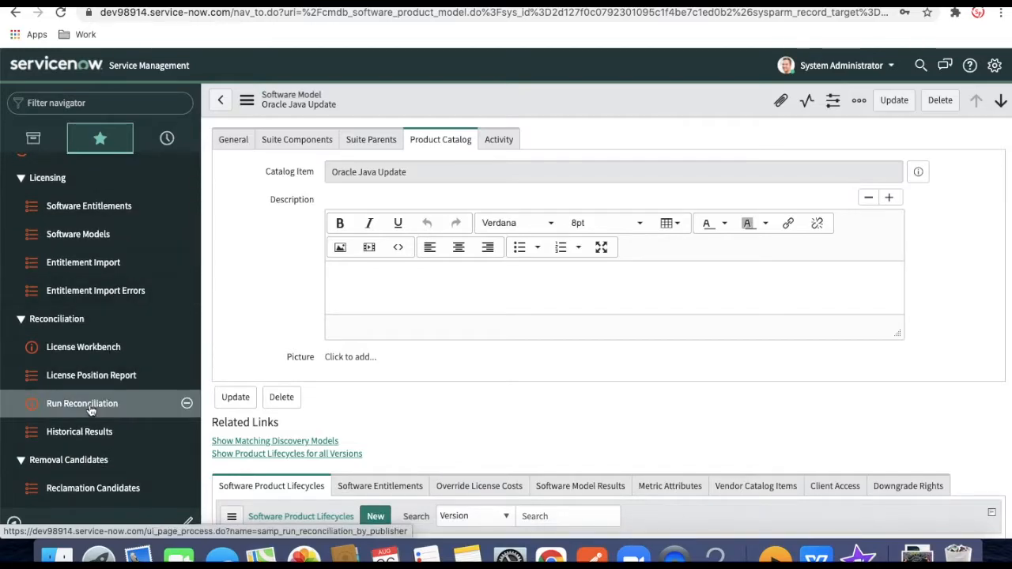
Run reconciliation for all publishers, refresh until RR0001020 completes, then open License Workbench
{"action": "left_click", "coordinate": [91, 410]}
{"action": "left_click", "coordinate": [462, 338]}
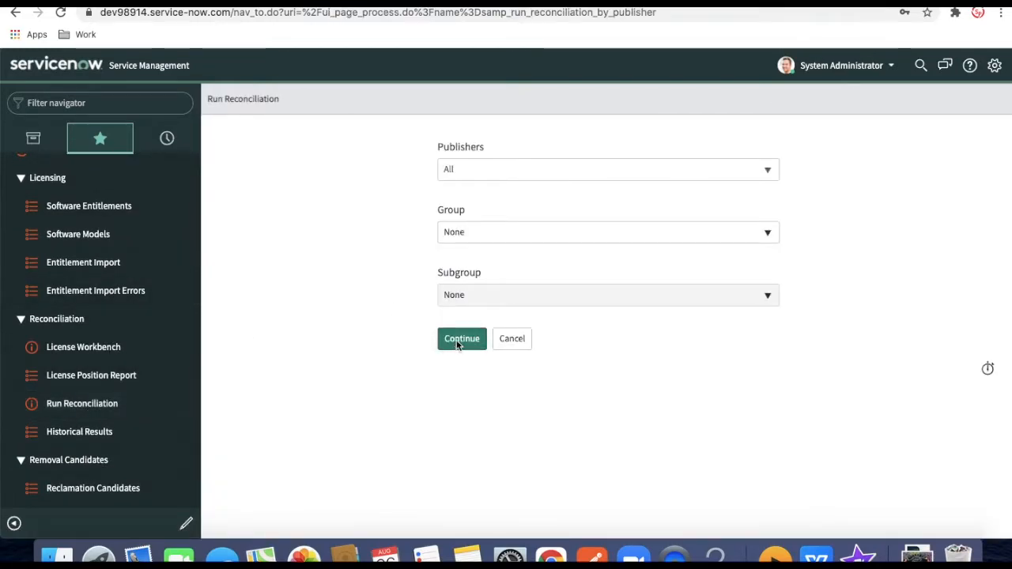
{"action": "left_click", "coordinate": [657, 199]}
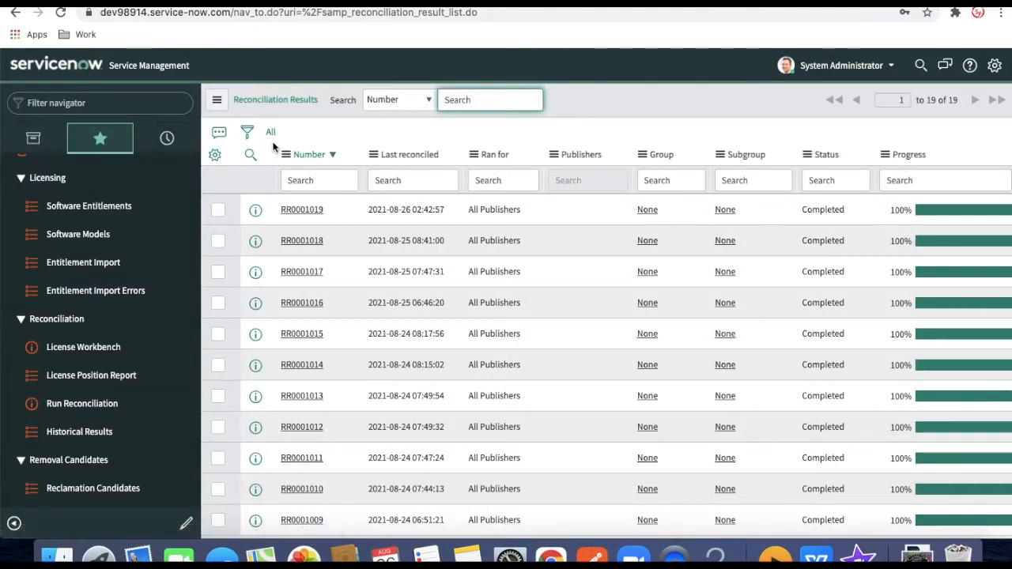
{"action": "left_click", "coordinate": [271, 134]}
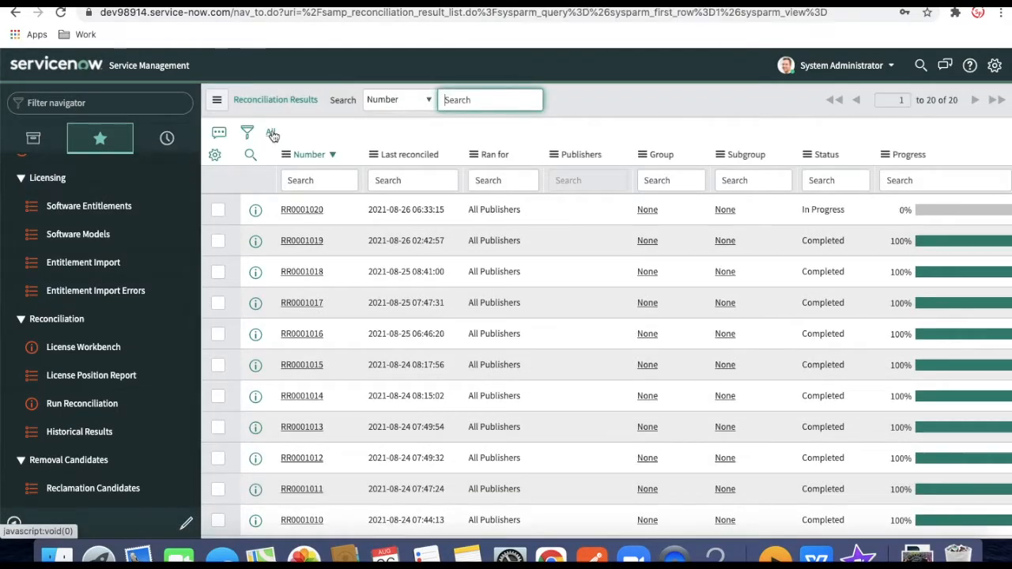
{"action": "left_click", "coordinate": [272, 135]}
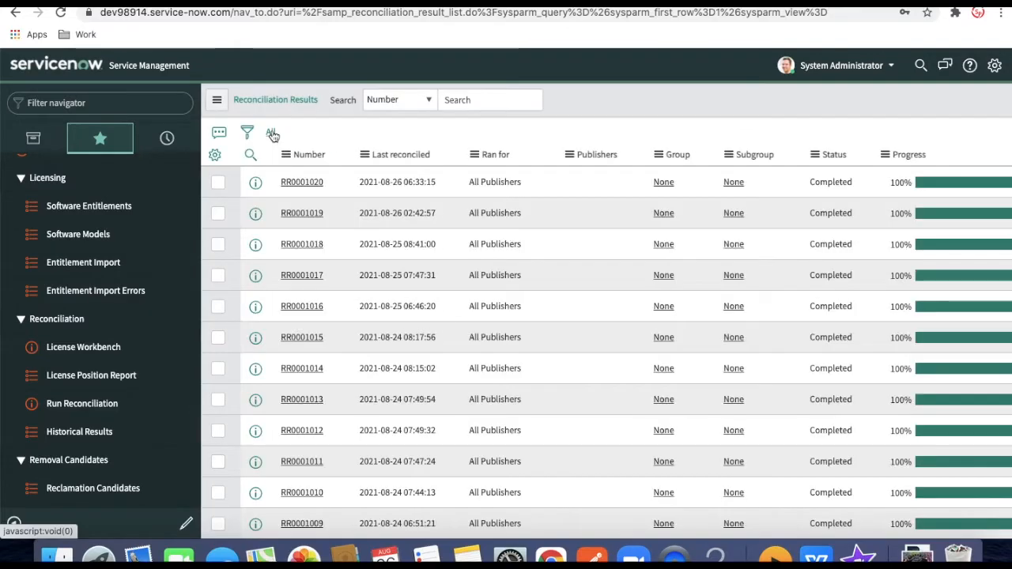
{"action": "left_click", "coordinate": [91, 356]}
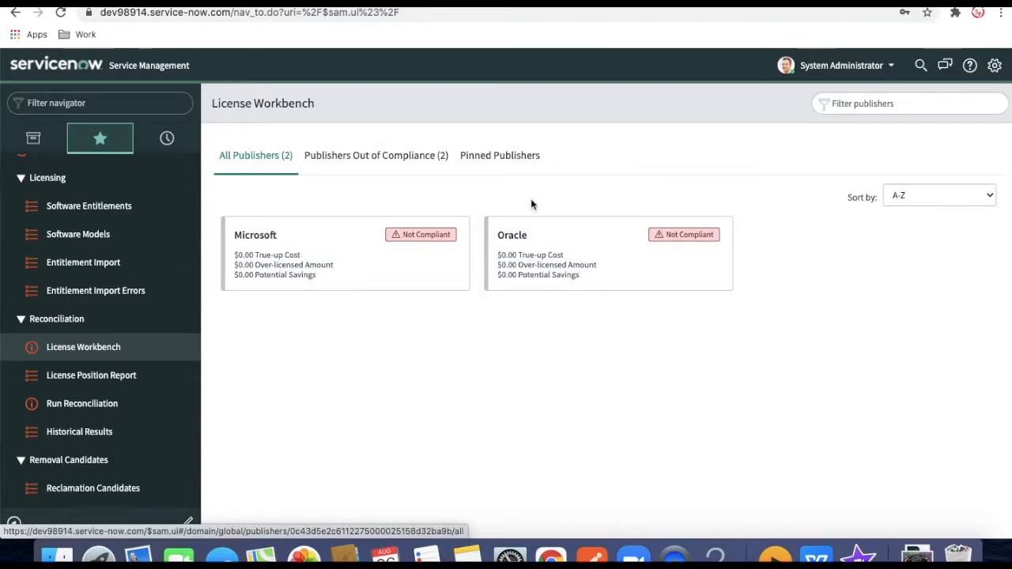
Drill into Oracle's Java Update Any Version and/or Edition results to list its 2 unlicensed installs
{"action": "left_click", "coordinate": [511, 252]}
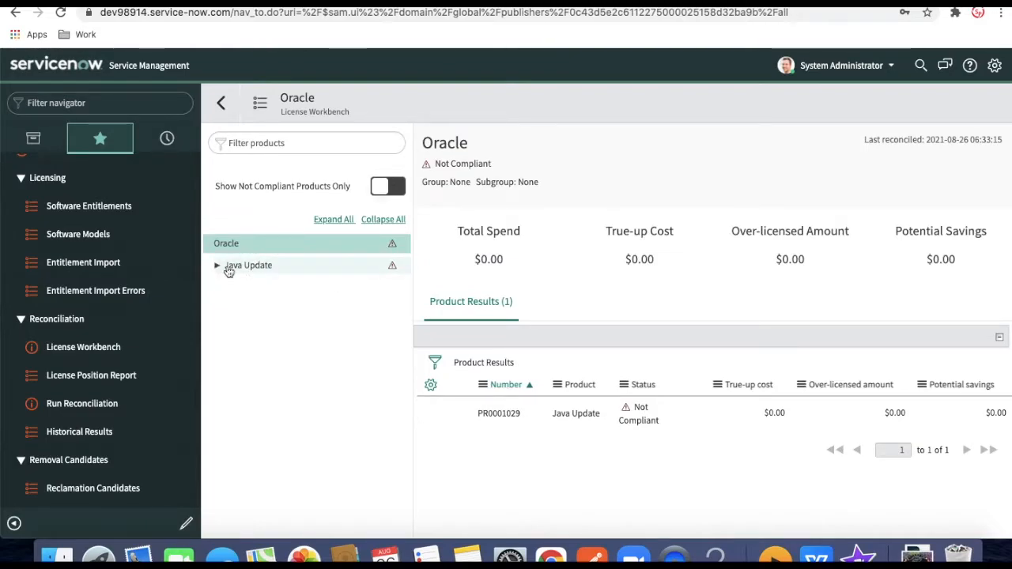
{"action": "left_click", "coordinate": [223, 268]}
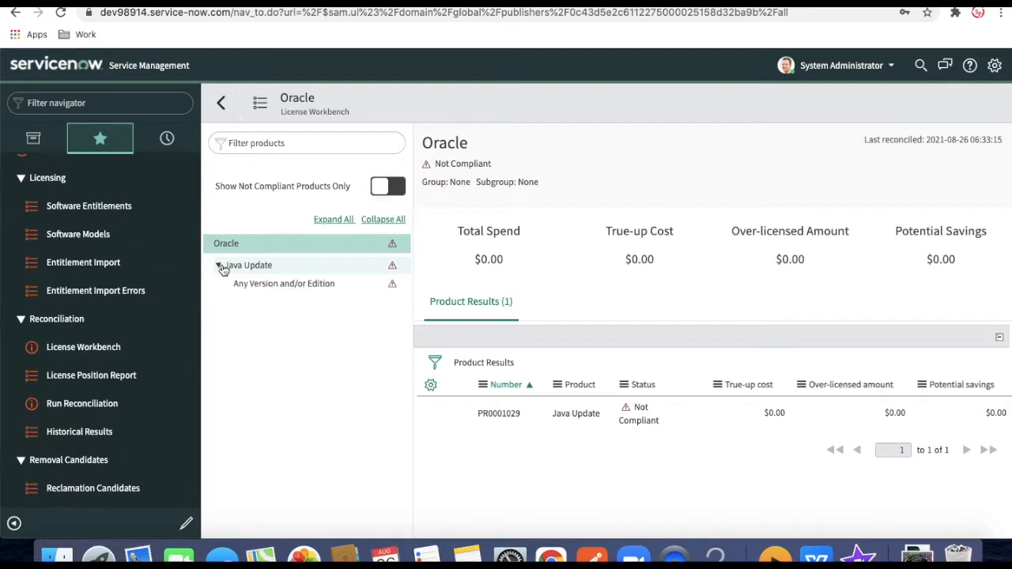
{"action": "left_click", "coordinate": [267, 284]}
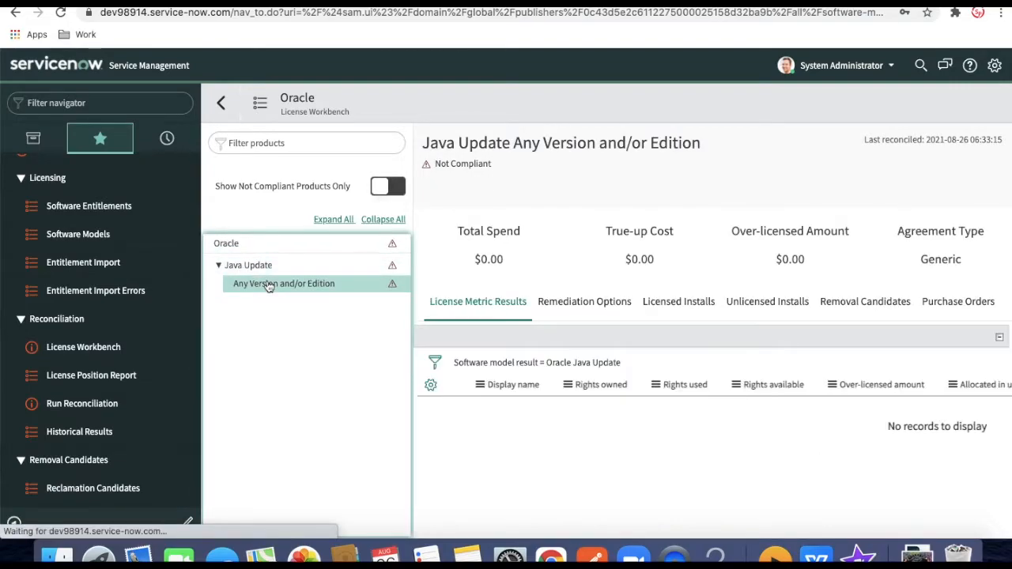
{"action": "left_click", "coordinate": [769, 320]}
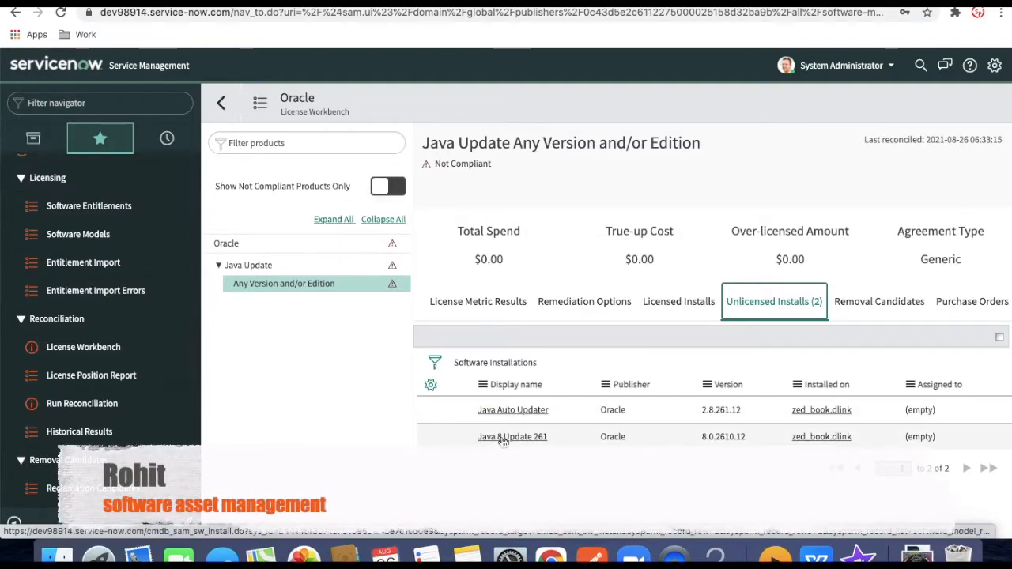
{"action": "scroll", "coordinate": [576, 314], "scroll_direction": "down", "scroll_amount": 1}
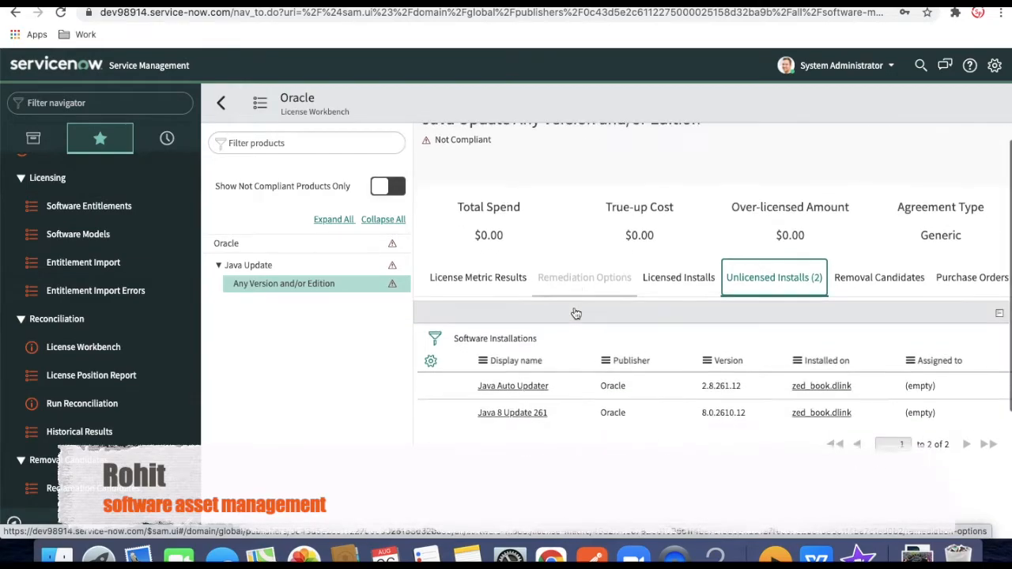
{"action": "left_click", "coordinate": [77, 234]}
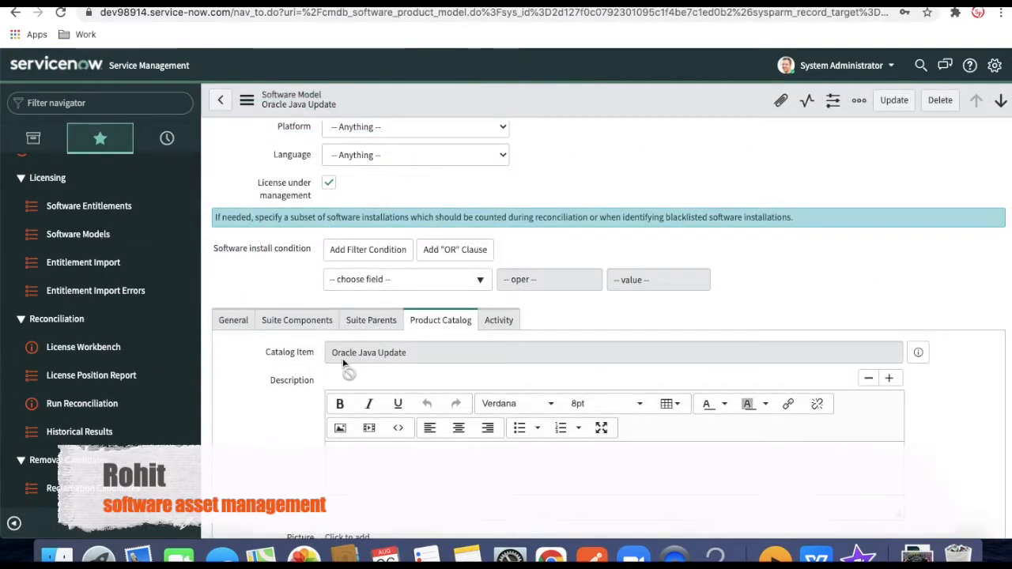
Scroll down the Oracle Java Update model and show its empty Vendor Catalog Items list
{"action": "scroll", "coordinate": [289, 399], "scroll_direction": "down", "scroll_amount": 1}
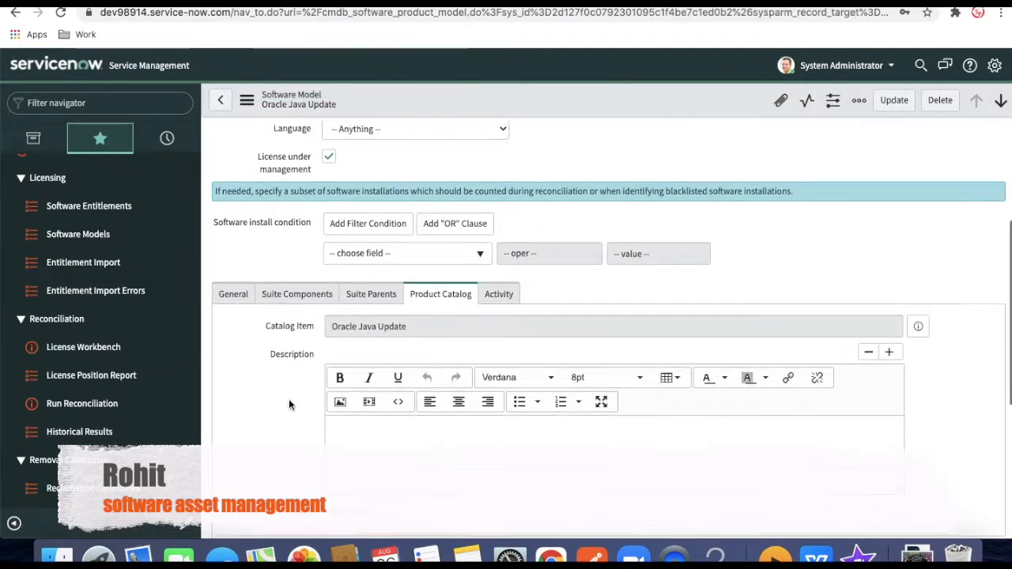
{"action": "scroll", "coordinate": [289, 398], "scroll_direction": "down", "scroll_amount": 5}
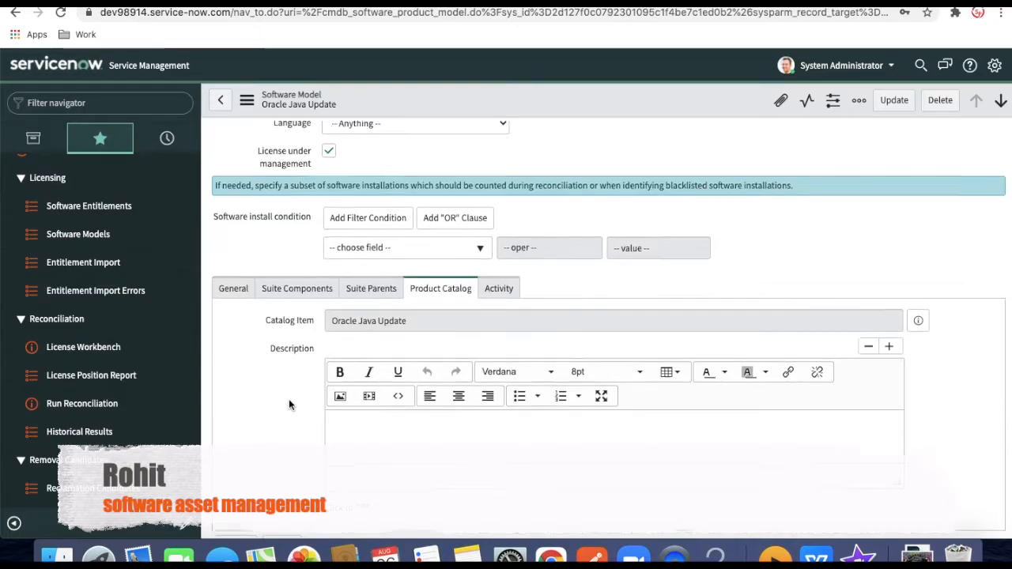
{"action": "scroll", "coordinate": [289, 399], "scroll_direction": "down", "scroll_amount": 2}
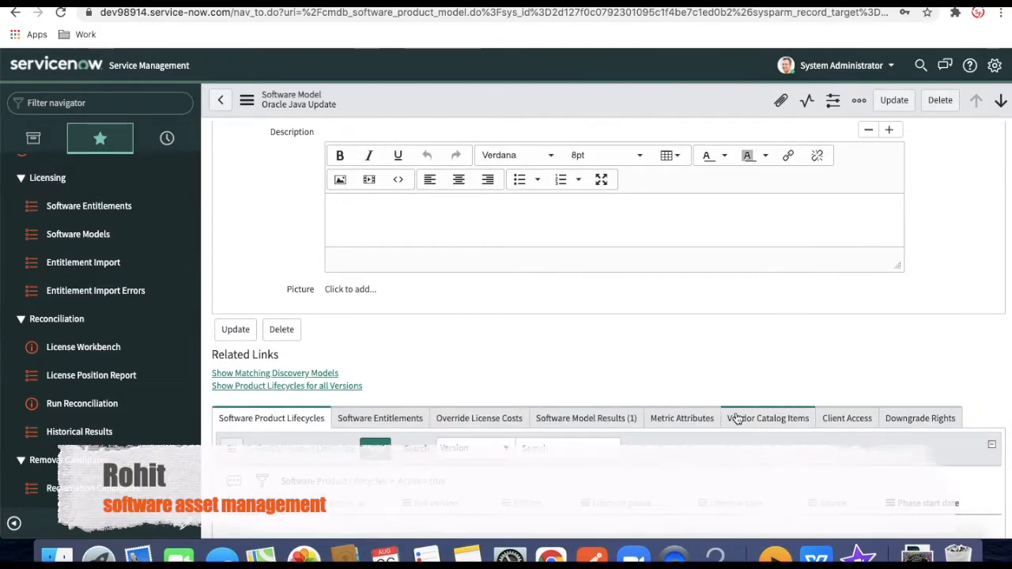
{"action": "left_click", "coordinate": [759, 421]}
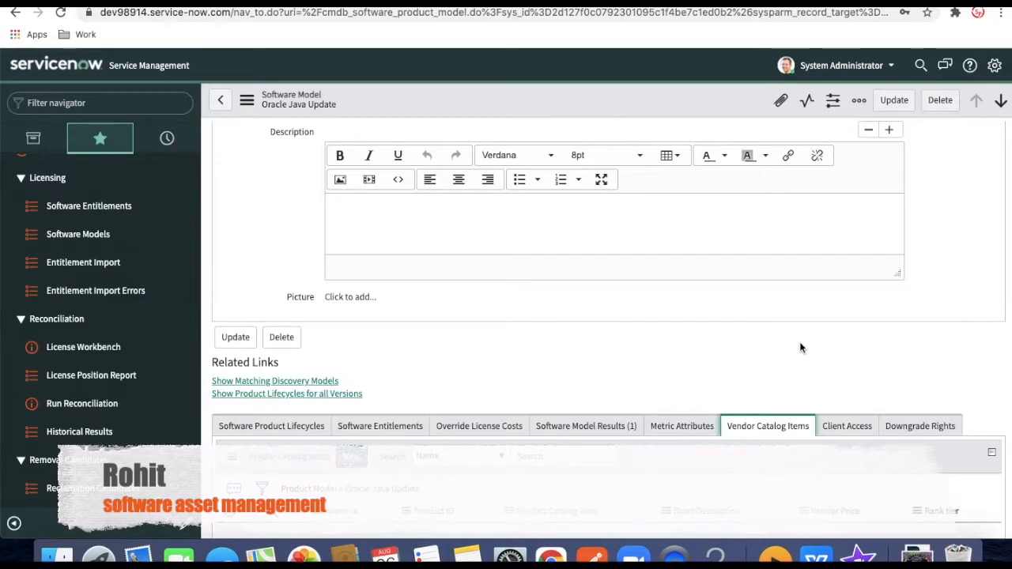
{"action": "scroll", "coordinate": [799, 346], "scroll_direction": "down", "scroll_amount": 2}
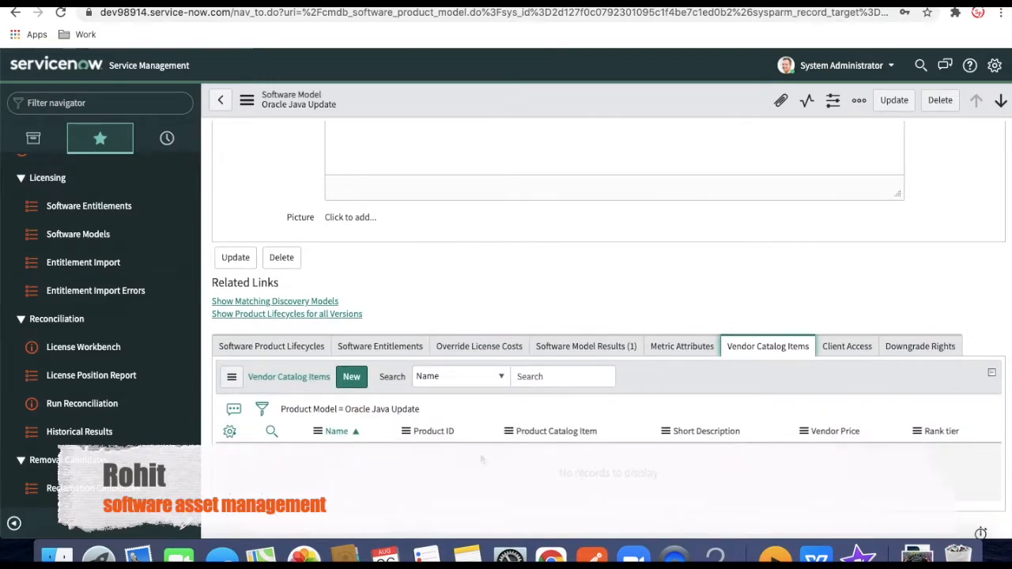
{"action": "scroll", "coordinate": [481, 460], "scroll_direction": "up", "scroll_amount": 10}
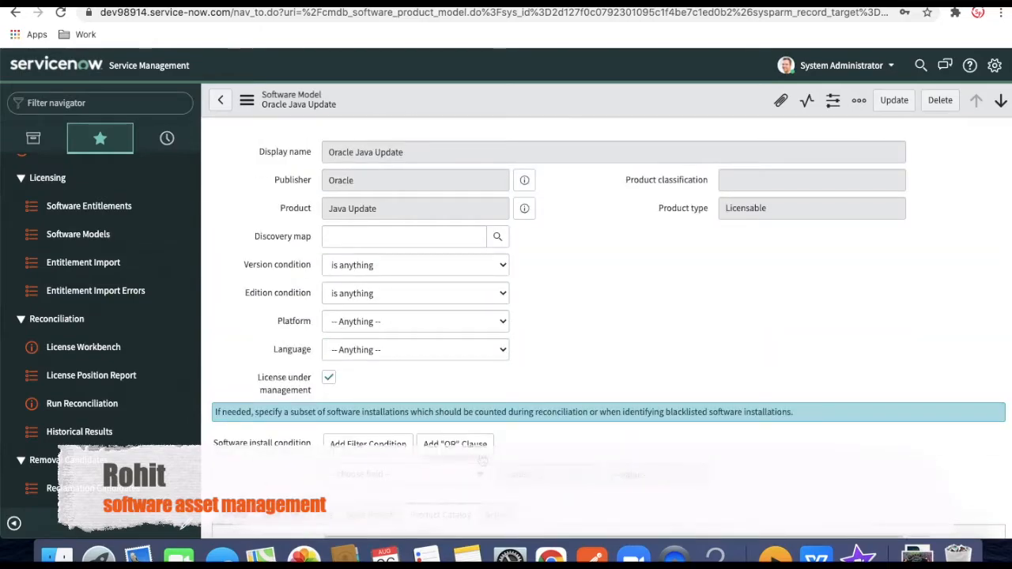
{"action": "scroll", "coordinate": [481, 460], "scroll_direction": "down", "scroll_amount": 6}
{"action": "scroll", "coordinate": [481, 460], "scroll_direction": "down", "scroll_amount": 5}
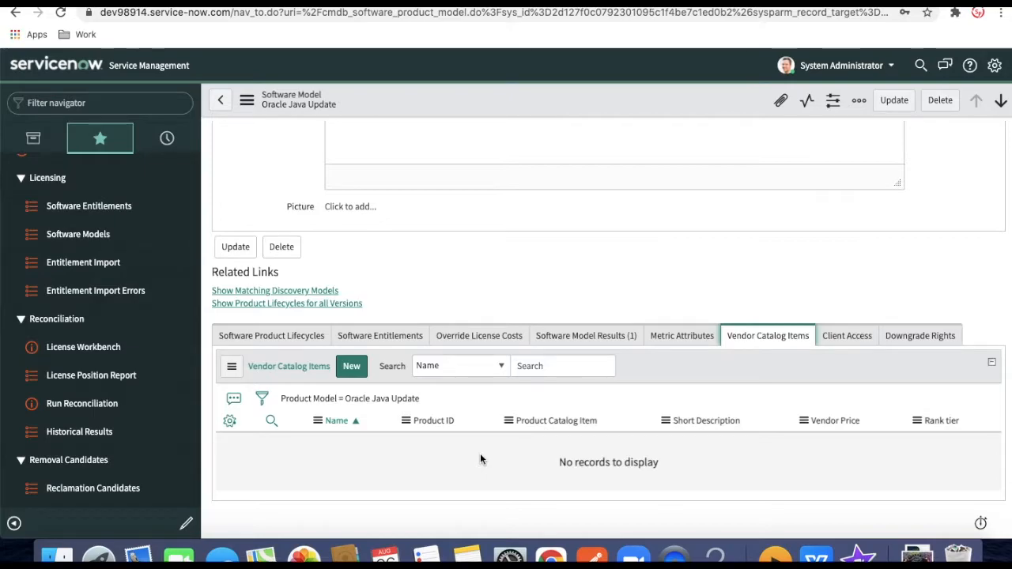
Create a new vendor catalog item with vendor Oracle, product ID P001 and list price 900.00
{"action": "left_click", "coordinate": [352, 367]}
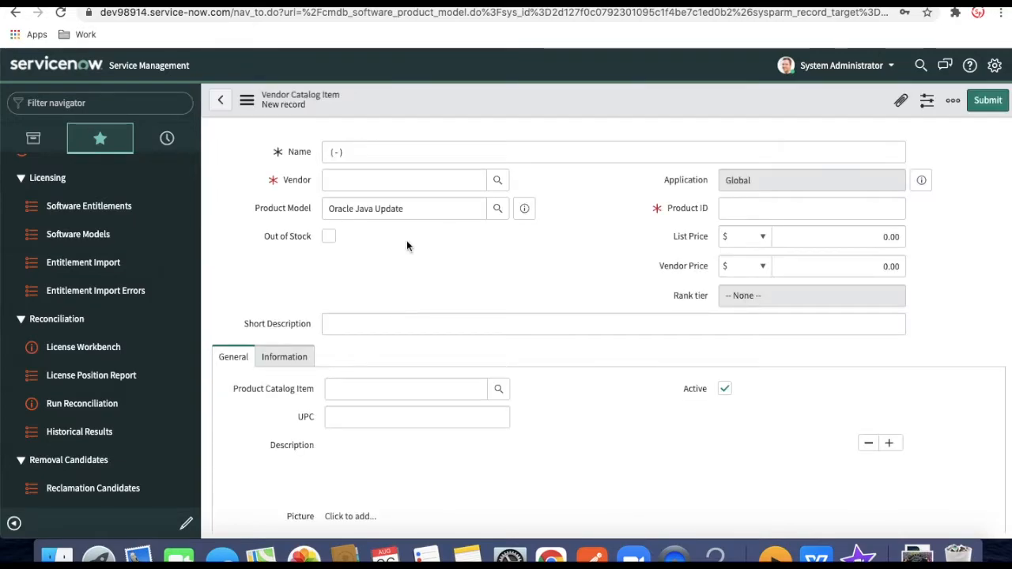
{"action": "left_click", "coordinate": [424, 185]}
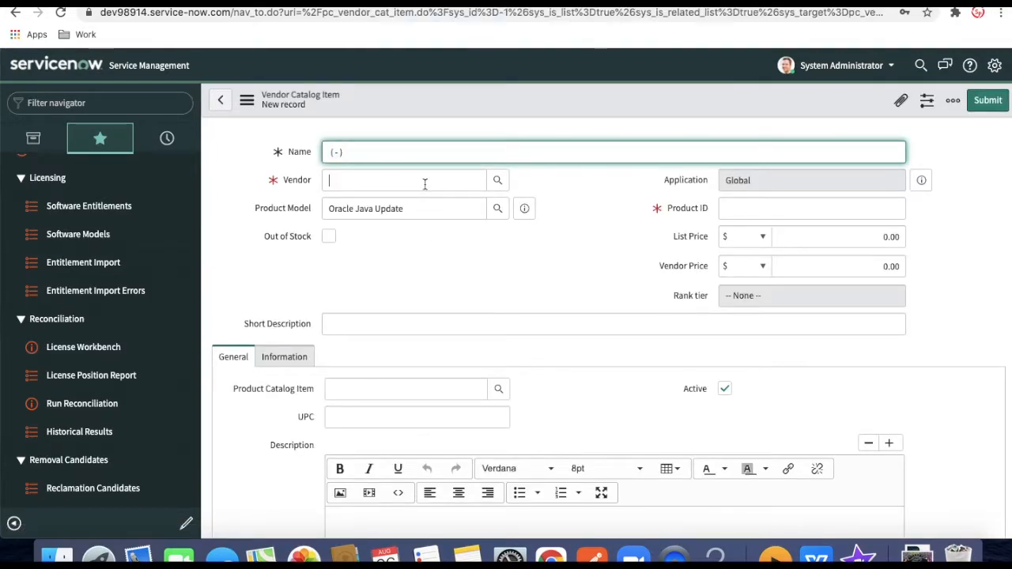
{"action": "type", "text": "or"}
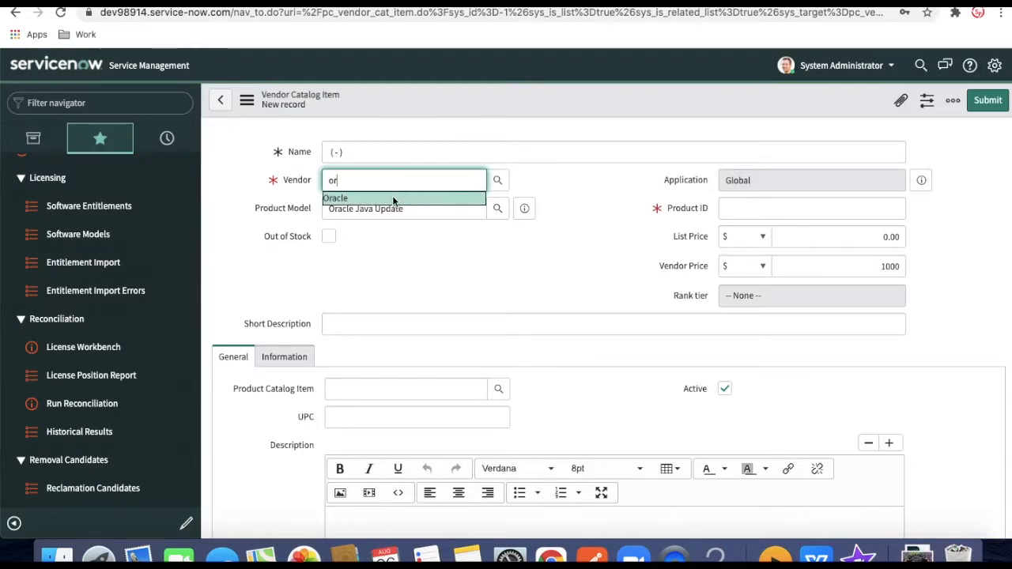
{"action": "left_click", "coordinate": [394, 196]}
{"action": "left_click", "coordinate": [750, 207]}
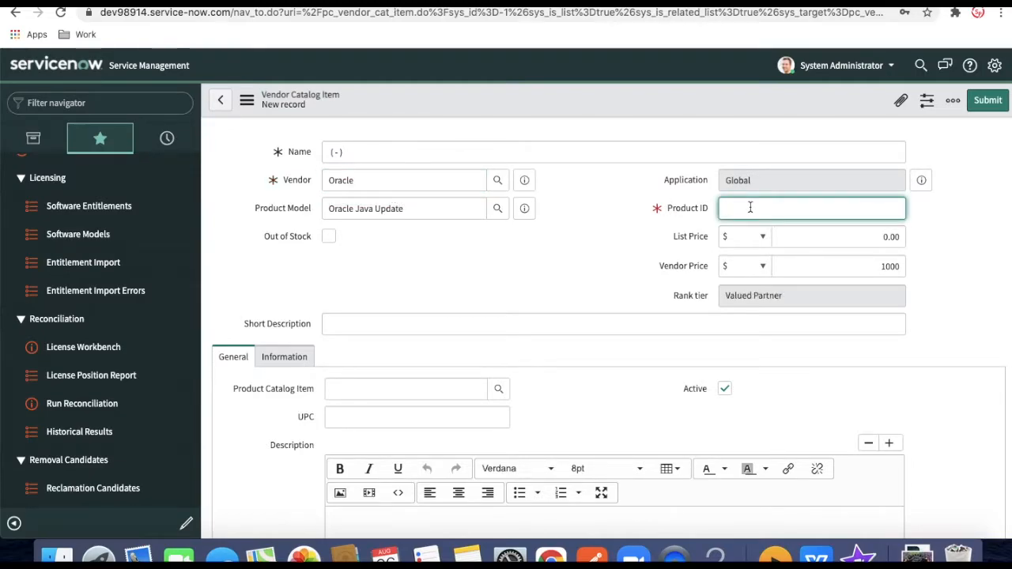
{"action": "type", "text": "P001"}
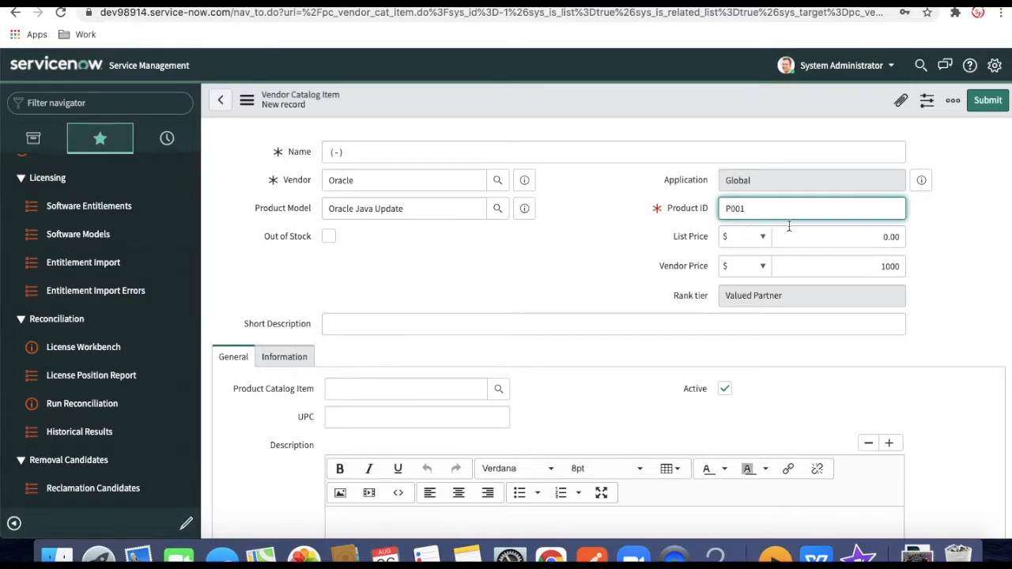
{"action": "left_click", "coordinate": [882, 239]}
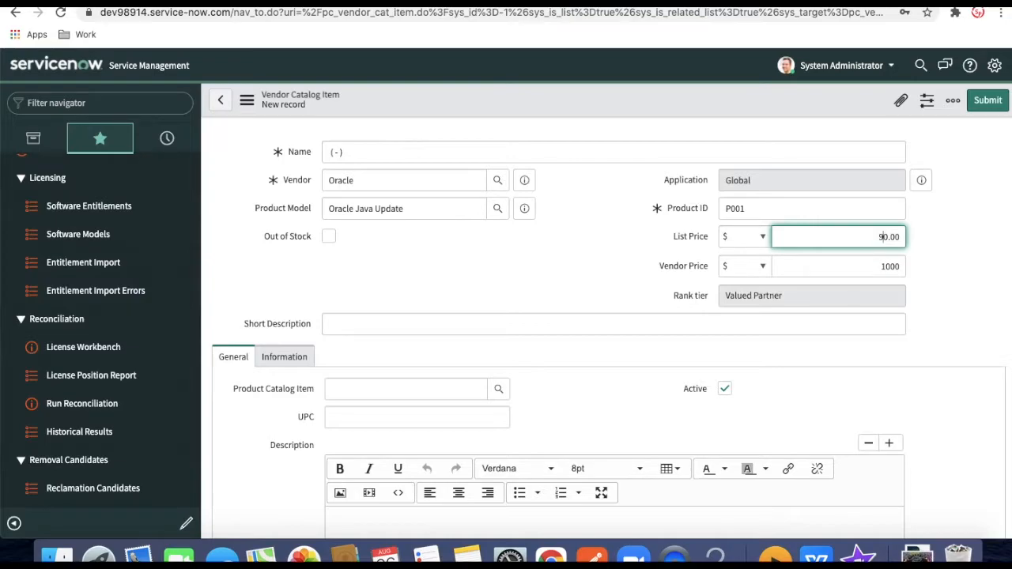
Link the item to the Oracle Java Update catalog item and save the record
{"action": "scroll", "coordinate": [633, 293], "scroll_direction": "down", "scroll_amount": 1}
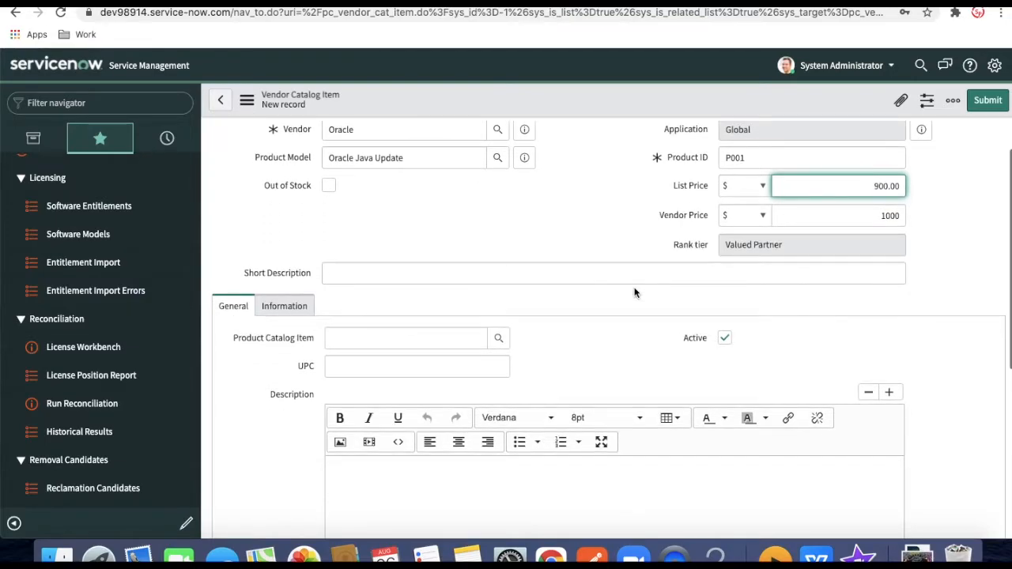
{"action": "scroll", "coordinate": [634, 292], "scroll_direction": "down", "scroll_amount": 1}
{"action": "left_click", "coordinate": [438, 317]}
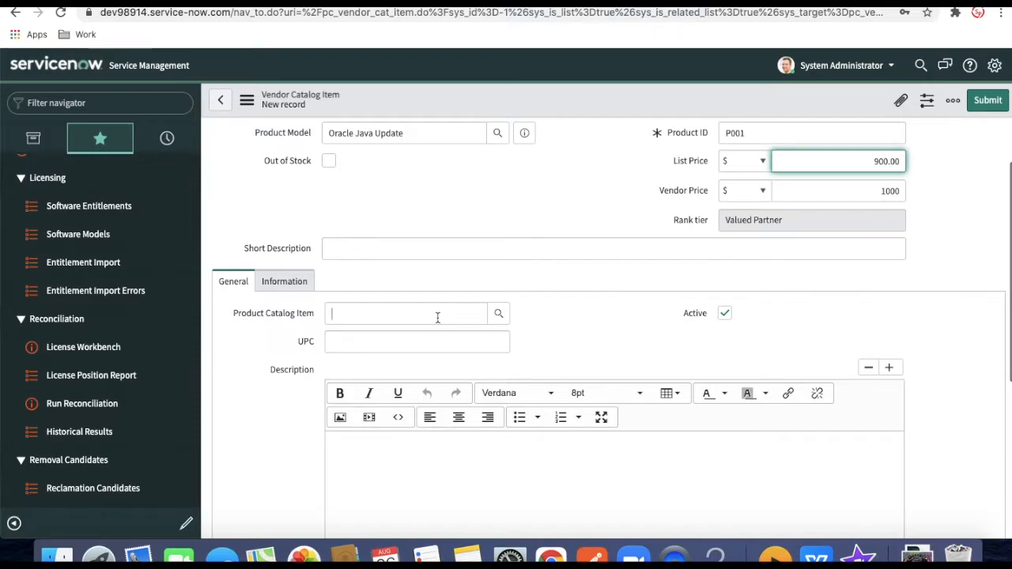
{"action": "scroll", "coordinate": [437, 317], "scroll_direction": "up", "scroll_amount": 2}
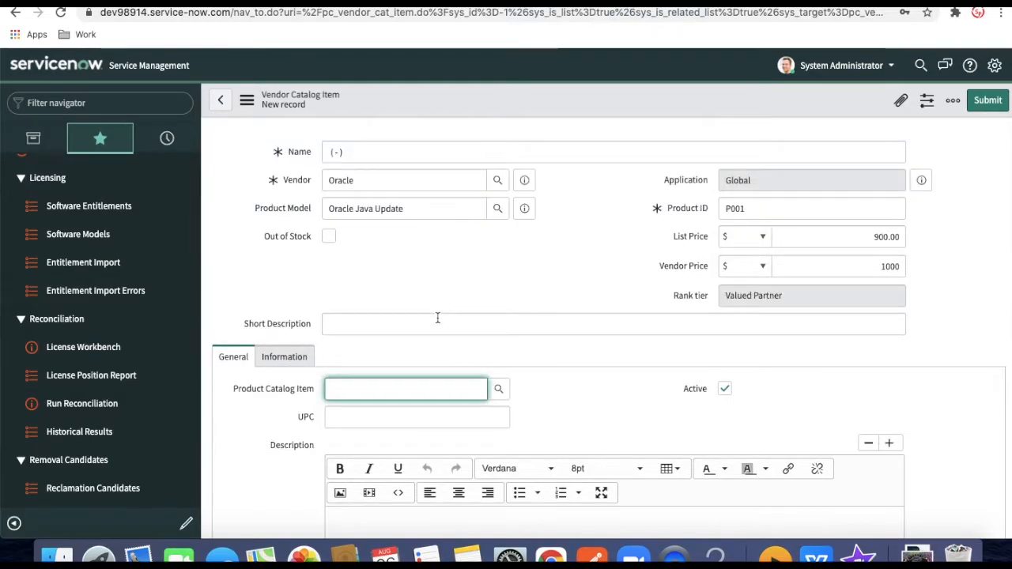
{"action": "type", "text": "ora"}
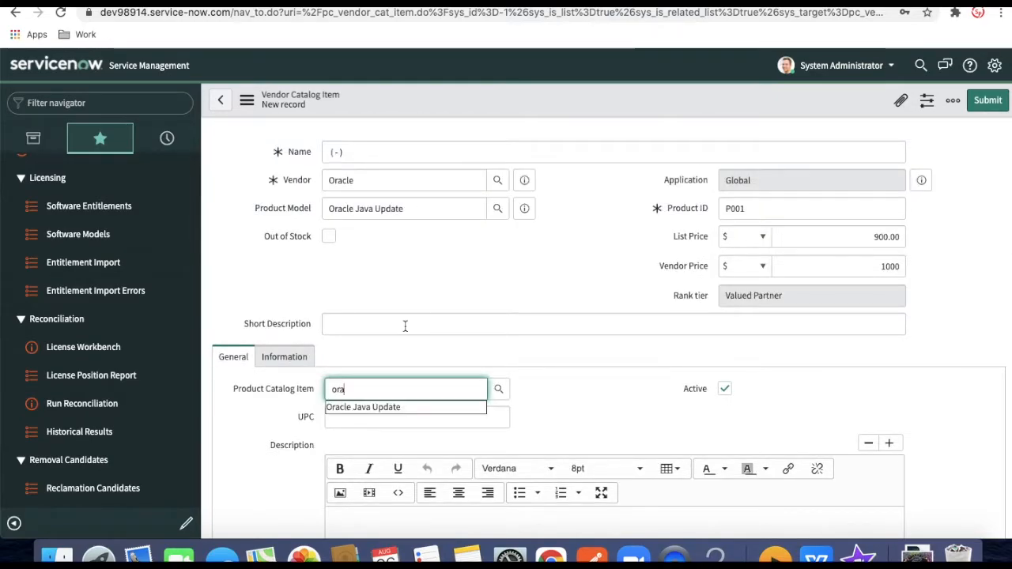
{"action": "left_click", "coordinate": [382, 408]}
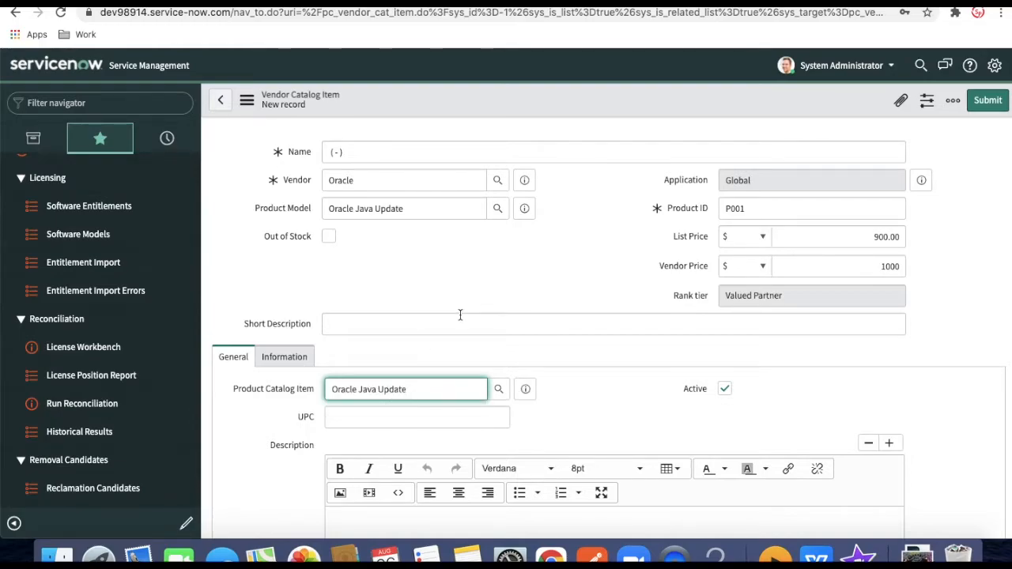
{"action": "scroll", "coordinate": [459, 315], "scroll_direction": "down", "scroll_amount": 1}
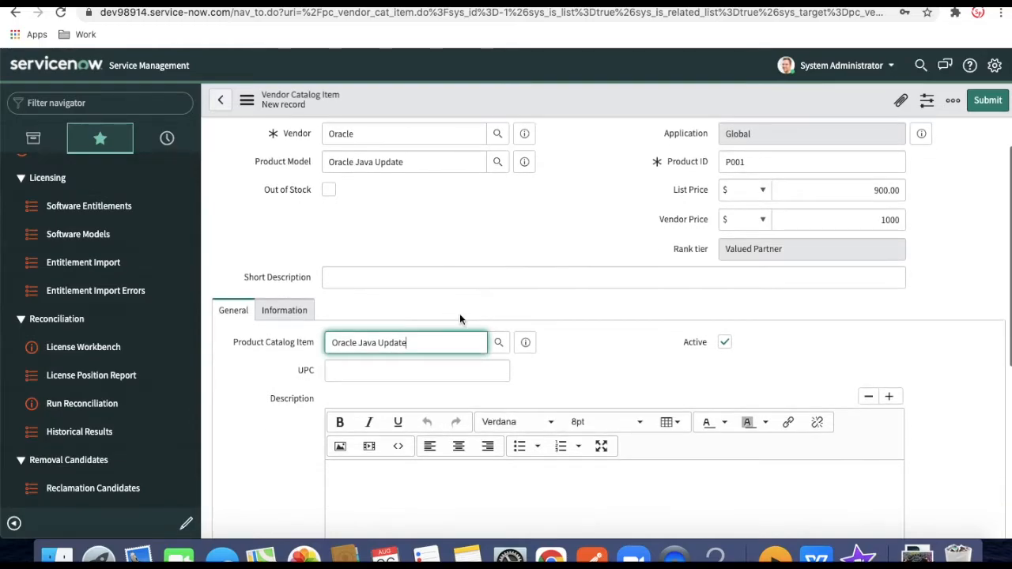
{"action": "right_click", "coordinate": [499, 100]}
{"action": "left_click", "coordinate": [518, 107]}
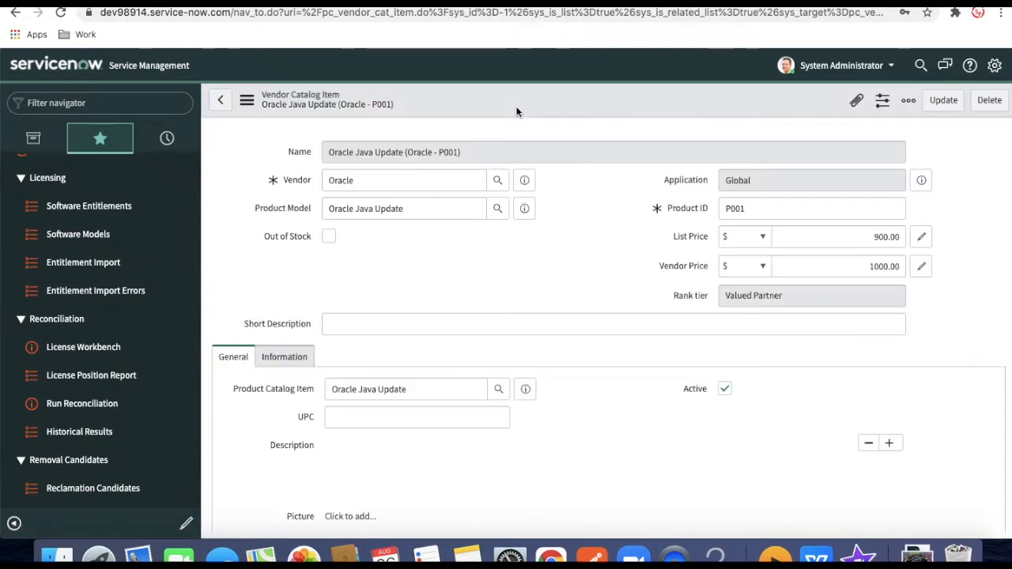
Change vendor to Microsoft, product ID to P002, list price to 950, and Insert and Stay
{"action": "double_click", "coordinate": [362, 180]}
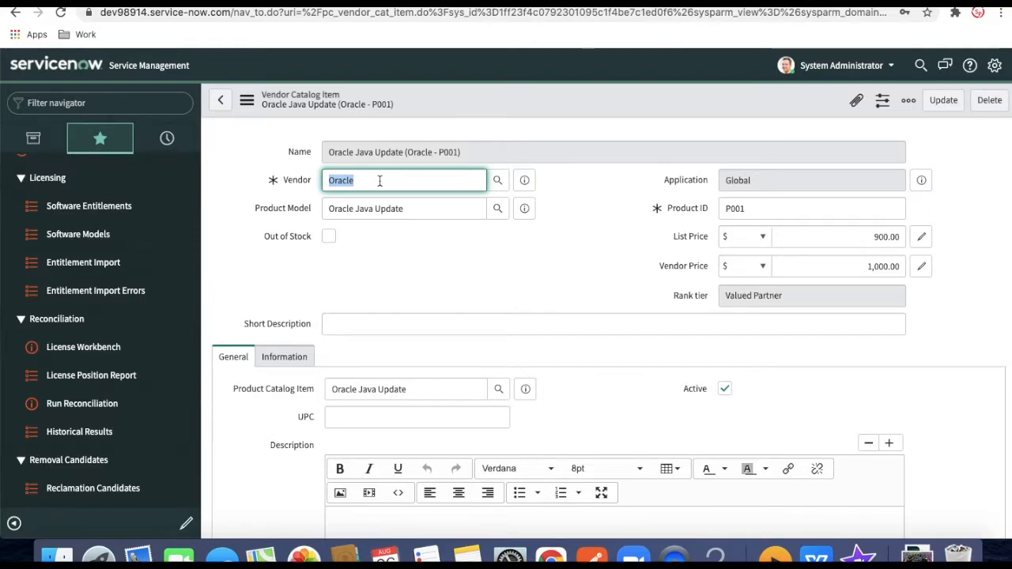
{"action": "type", "text": "Mic"}
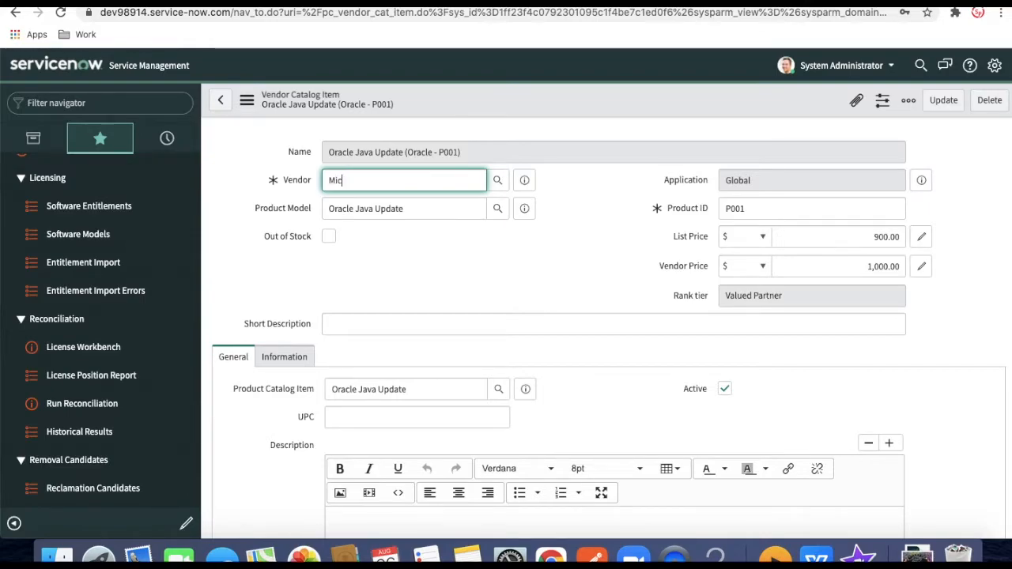
{"action": "left_click", "coordinate": [360, 211]}
{"action": "left_click", "coordinate": [754, 207]}
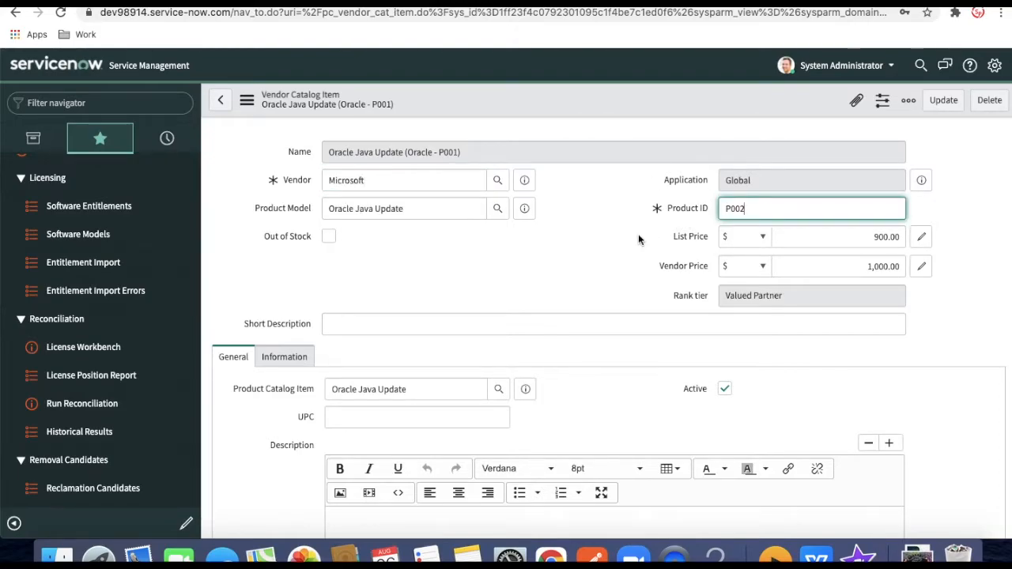
{"action": "left_click", "coordinate": [885, 237]}
{"action": "key", "text": "BackSpace"}
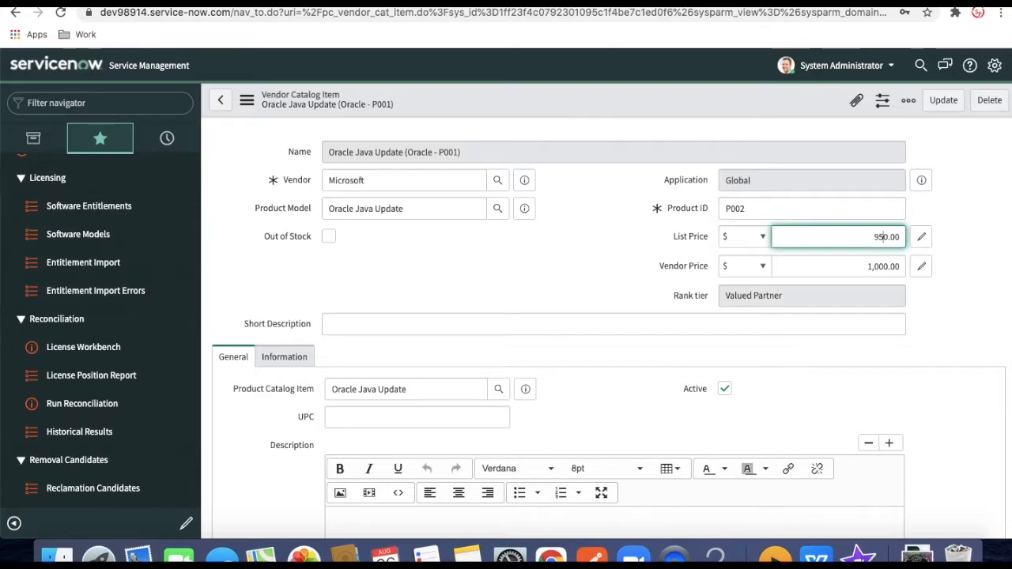
{"action": "left_click", "coordinate": [576, 267]}
{"action": "scroll", "coordinate": [575, 267], "scroll_direction": "down", "scroll_amount": 1}
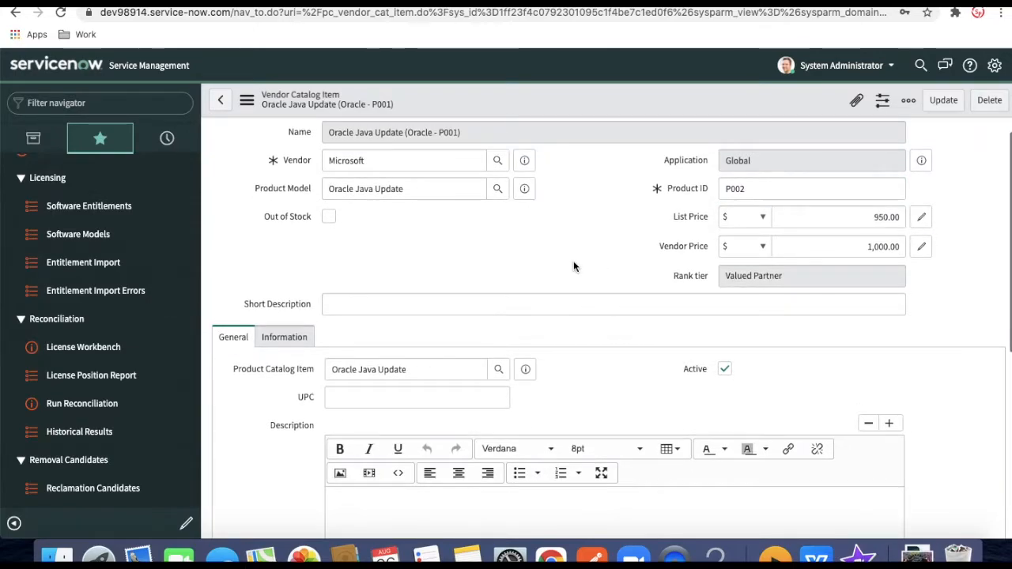
{"action": "scroll", "coordinate": [573, 266], "scroll_direction": "down", "scroll_amount": 1}
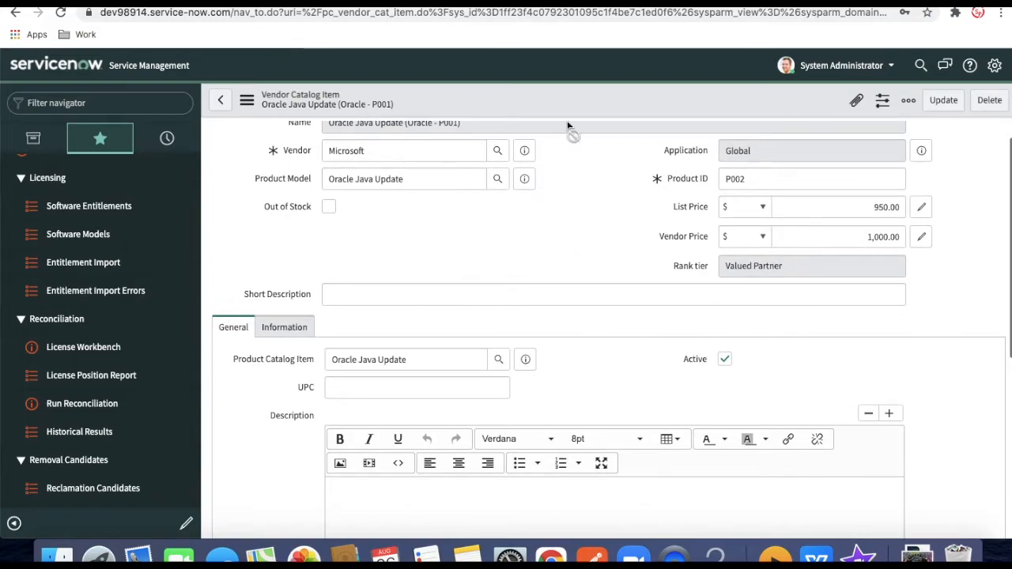
{"action": "right_click", "coordinate": [566, 98]}
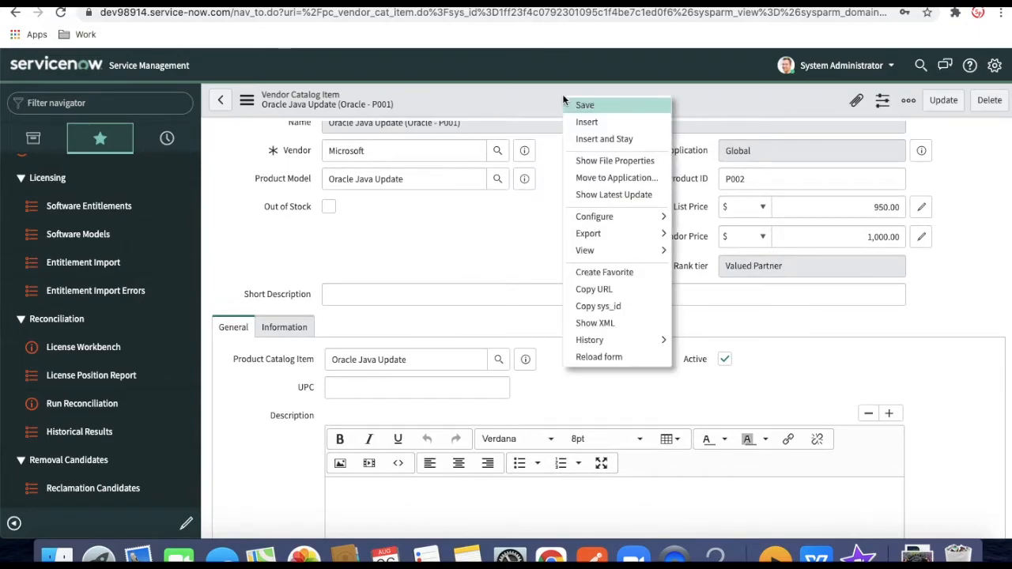
{"action": "left_click", "coordinate": [597, 140]}
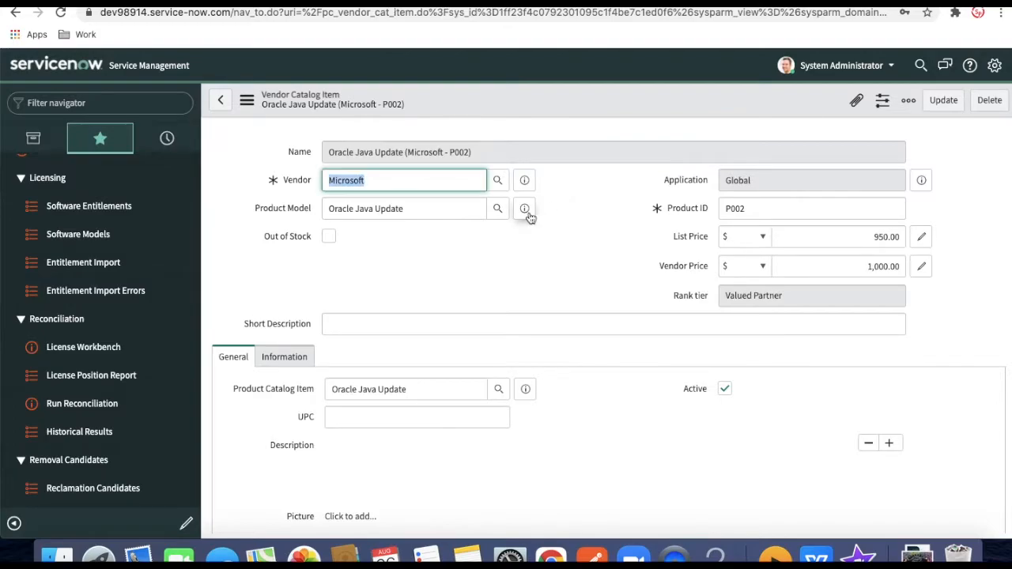
Open the linked Oracle Java Update software model, then its Oracle Java Update catalog item record
{"action": "left_click", "coordinate": [525, 210]}
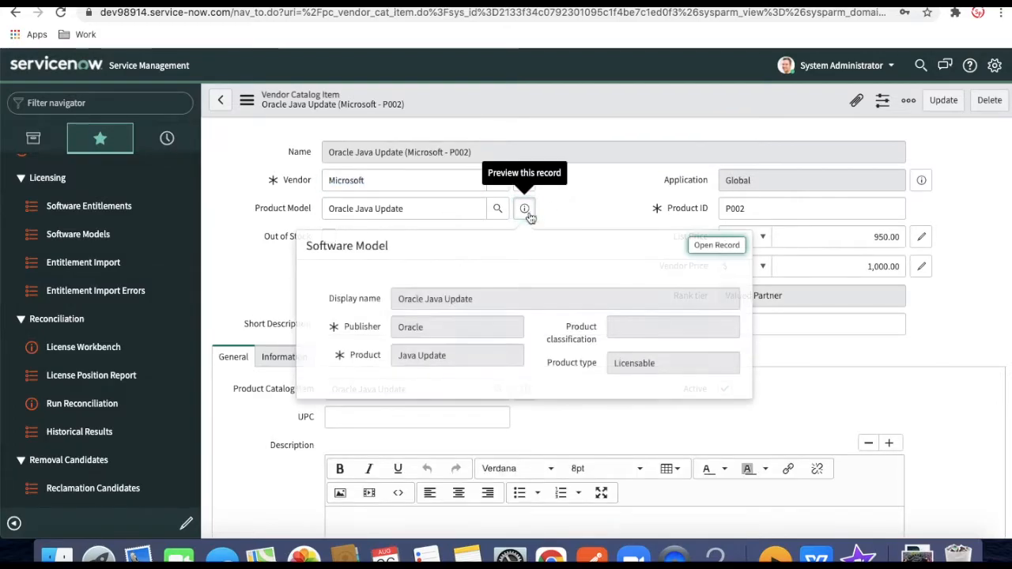
{"action": "left_click", "coordinate": [717, 246]}
{"action": "scroll", "coordinate": [635, 308], "scroll_direction": "down", "scroll_amount": 1}
{"action": "scroll", "coordinate": [635, 307], "scroll_direction": "down", "scroll_amount": 5}
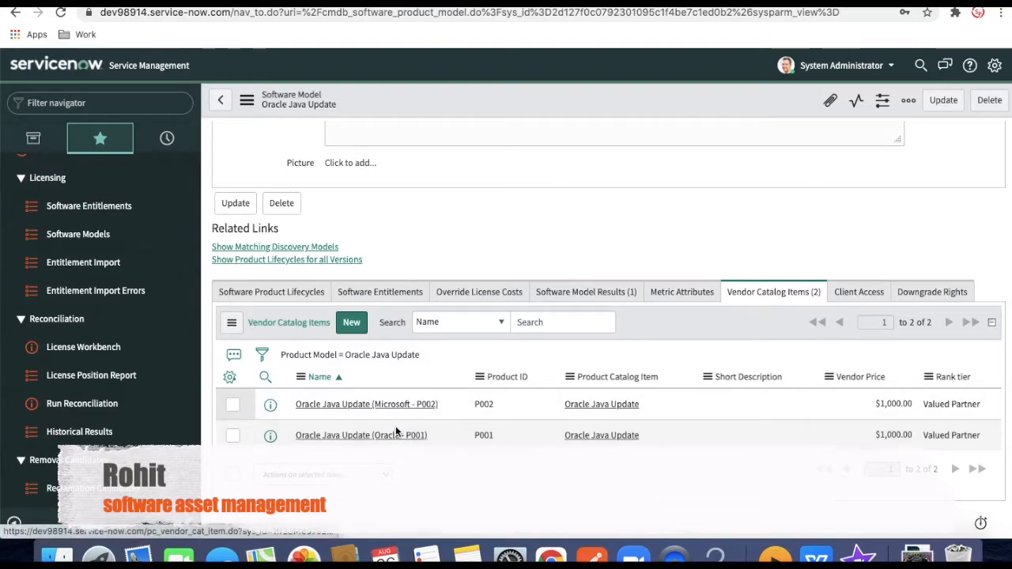
{"action": "scroll", "coordinate": [719, 272], "scroll_direction": "up", "scroll_amount": 5}
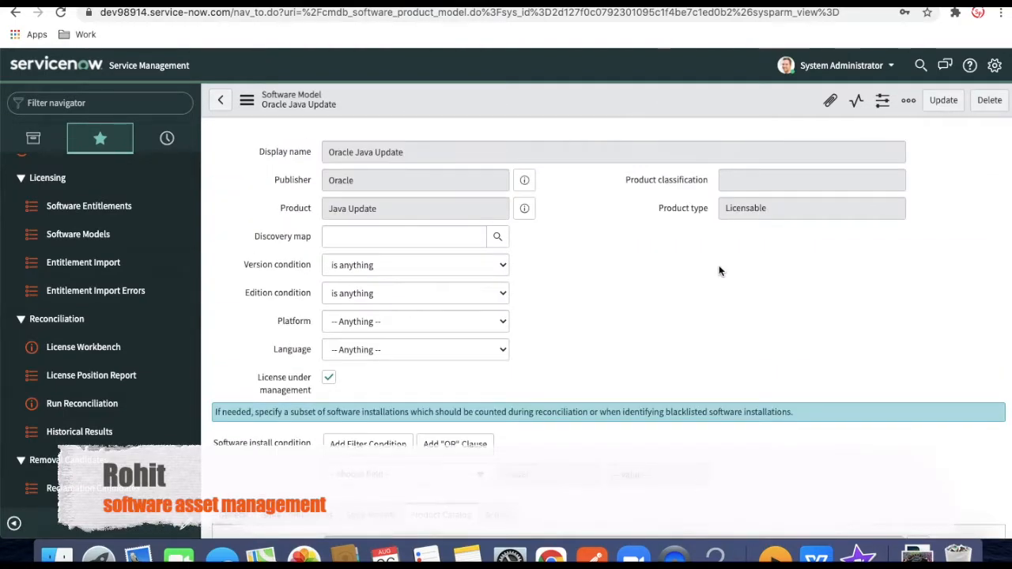
{"action": "scroll", "coordinate": [719, 271], "scroll_direction": "down", "scroll_amount": 5}
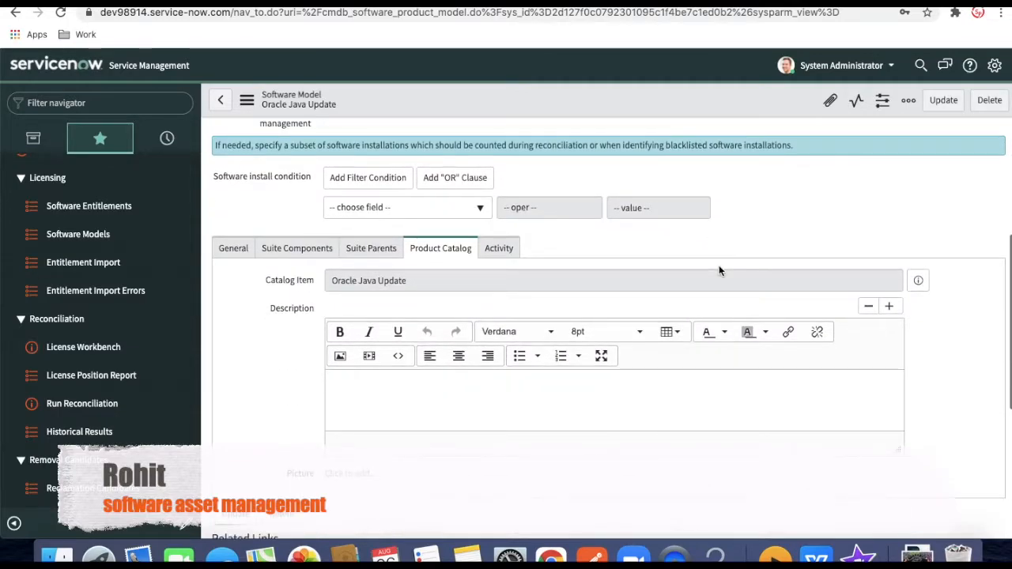
{"action": "left_click", "coordinate": [919, 281]}
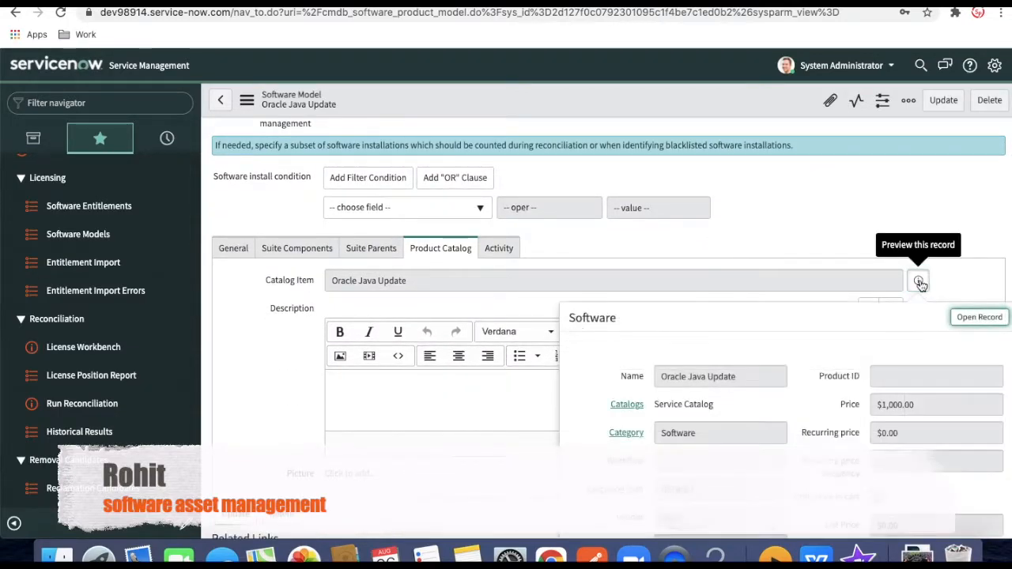
{"action": "left_click", "coordinate": [978, 317]}
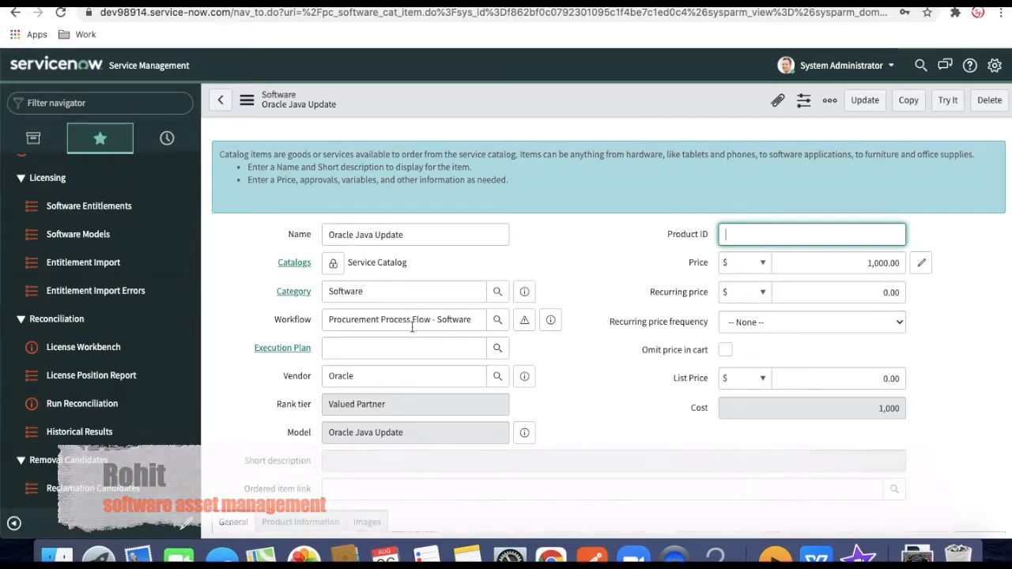
Order one Oracle Java Update with Try It and Order Now, then open the request
{"action": "left_click", "coordinate": [946, 100]}
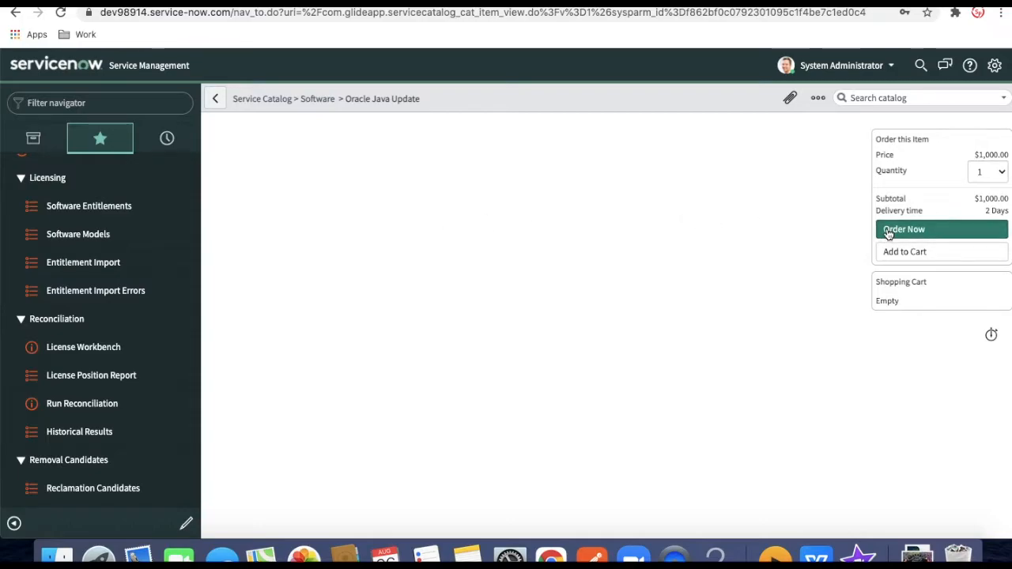
{"action": "left_click", "coordinate": [889, 232]}
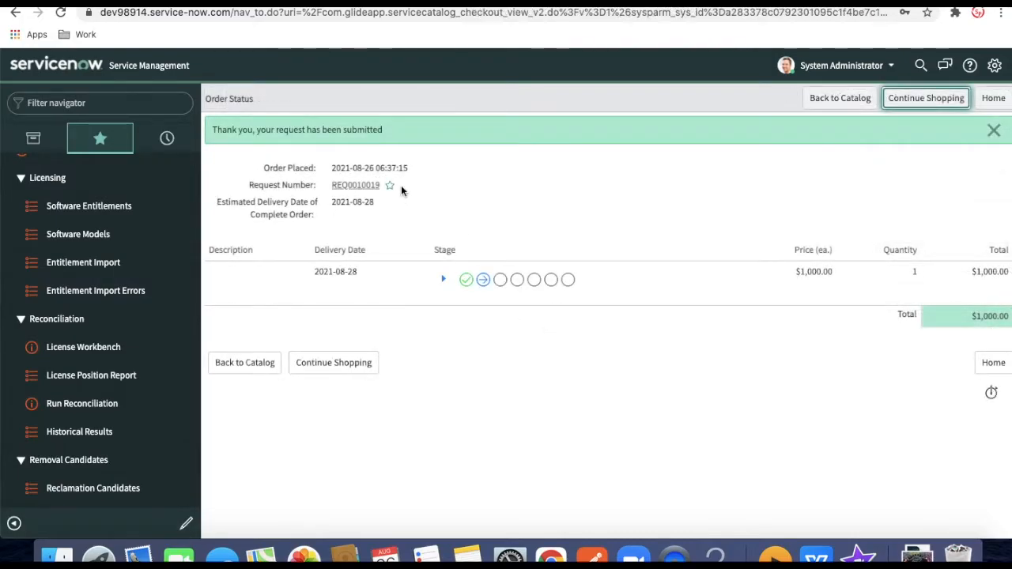
{"action": "left_click", "coordinate": [368, 188]}
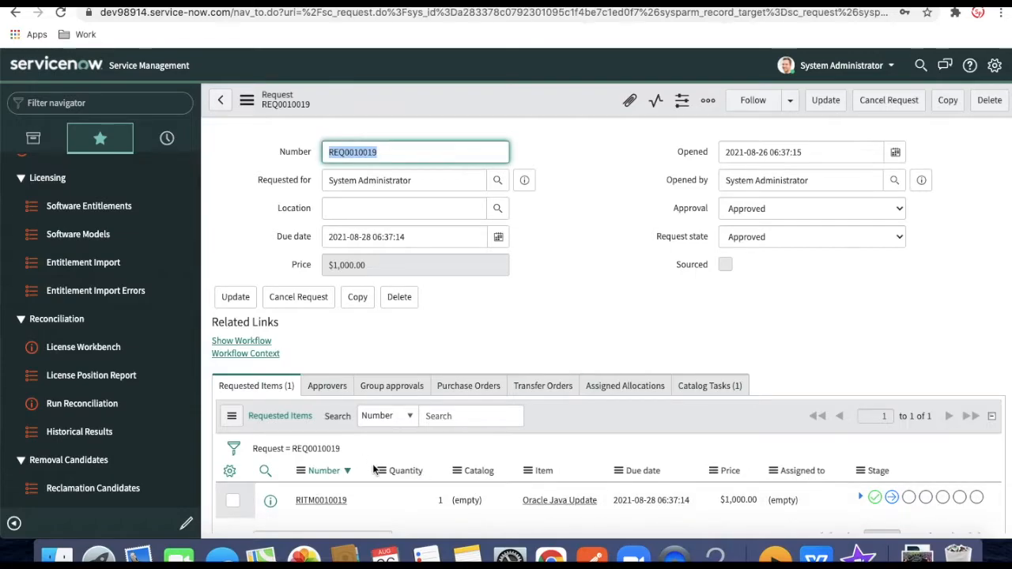
{"action": "left_click", "coordinate": [321, 501]}
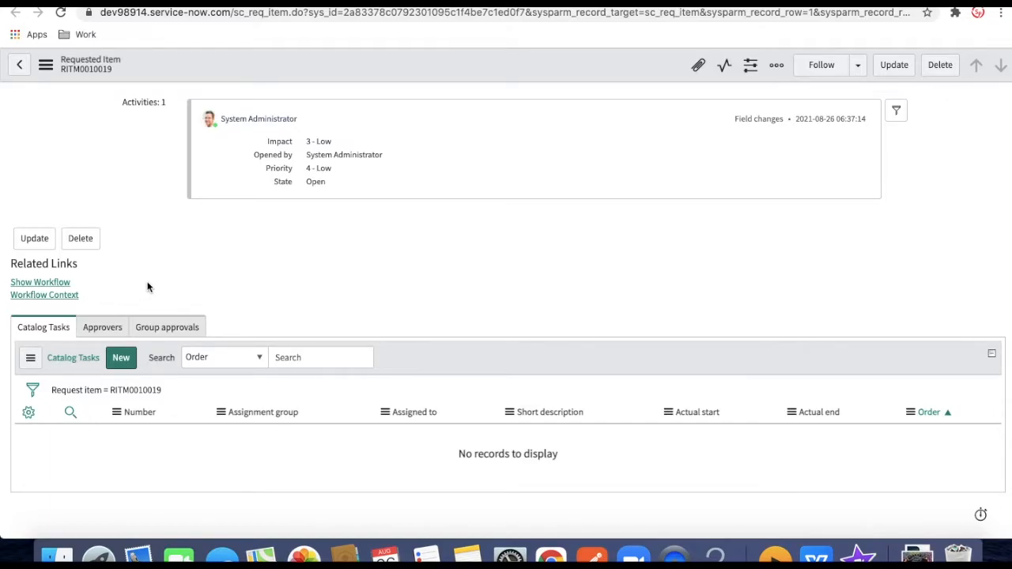
{"action": "left_click", "coordinate": [64, 287]}
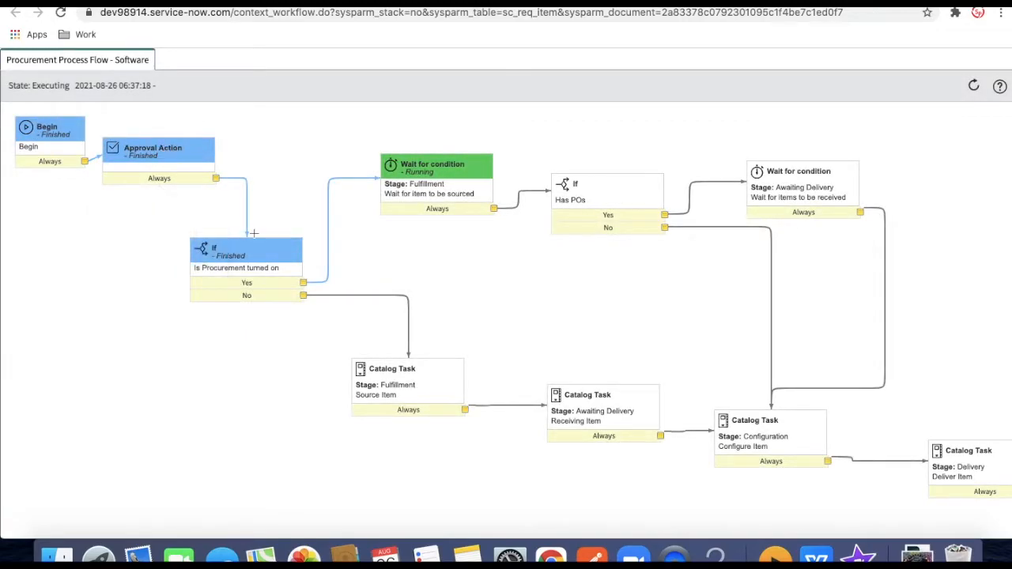
{"action": "mouse_move", "coordinate": [229, 261]}
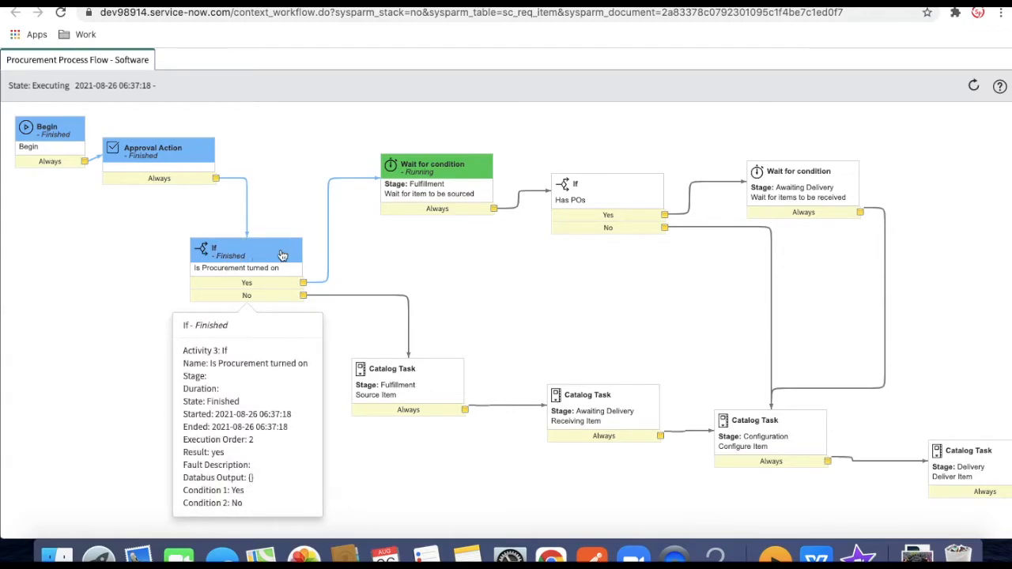
{"action": "mouse_move", "coordinate": [646, 413]}
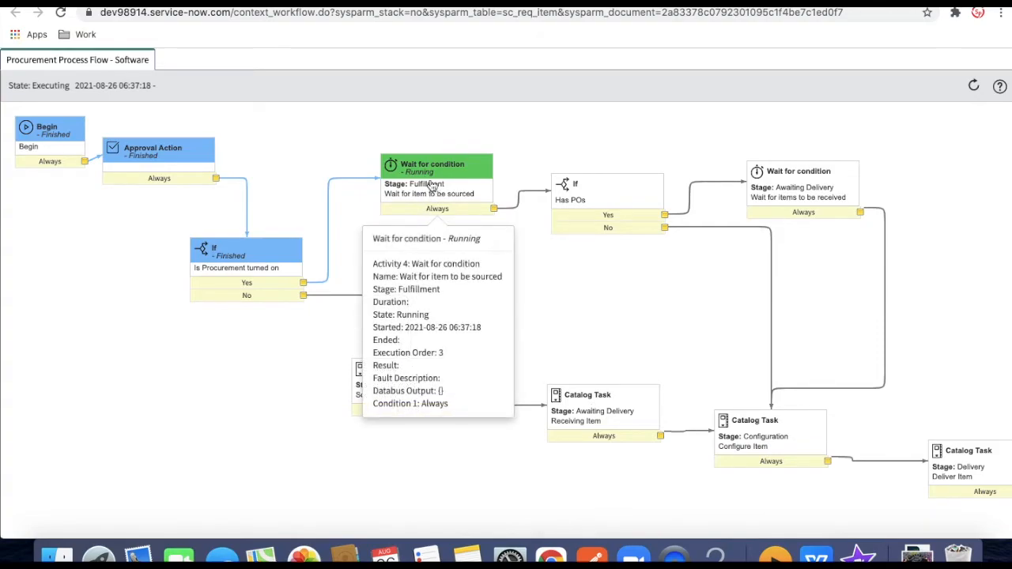
Open the request's Source Request Items catalog task and start sourcing it
{"action": "left_click", "coordinate": [506, 2]}
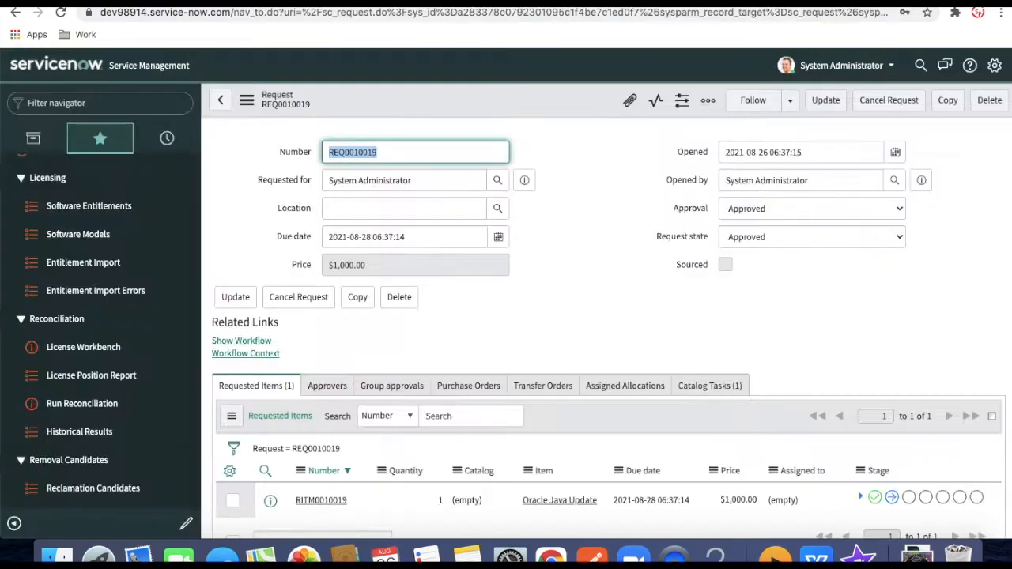
{"action": "left_click", "coordinate": [710, 394]}
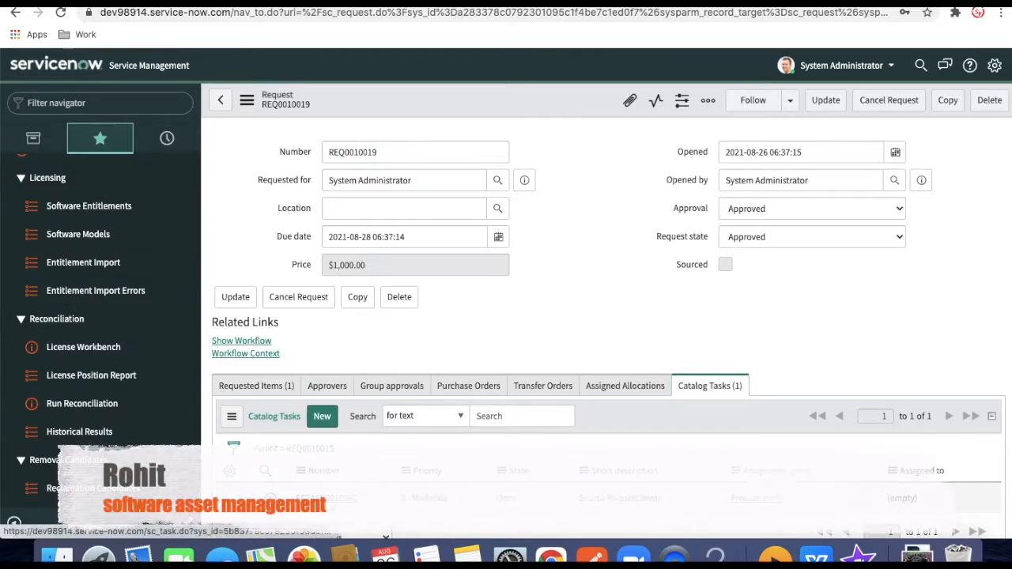
{"action": "left_click", "coordinate": [332, 501]}
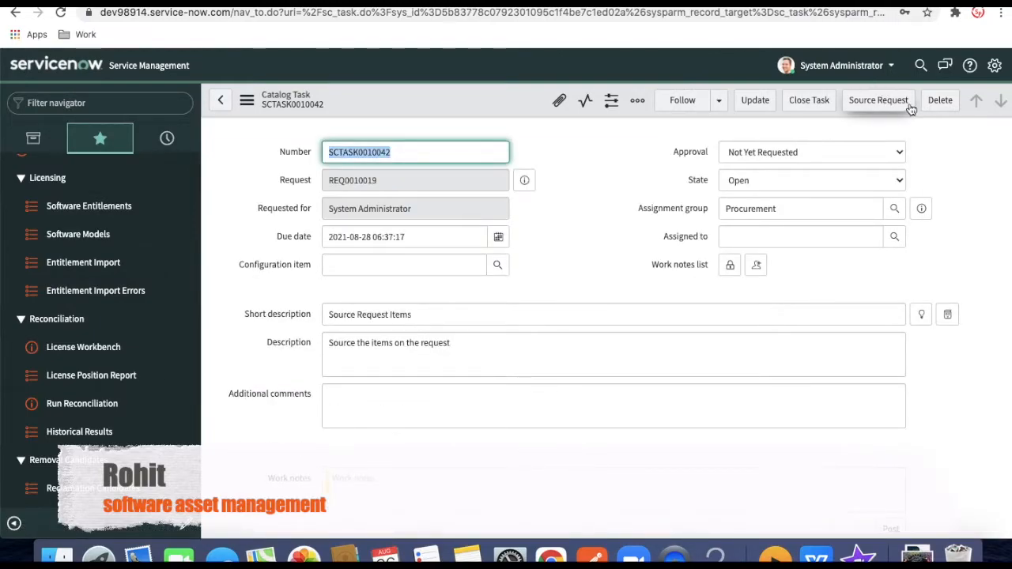
{"action": "left_click", "coordinate": [909, 109]}
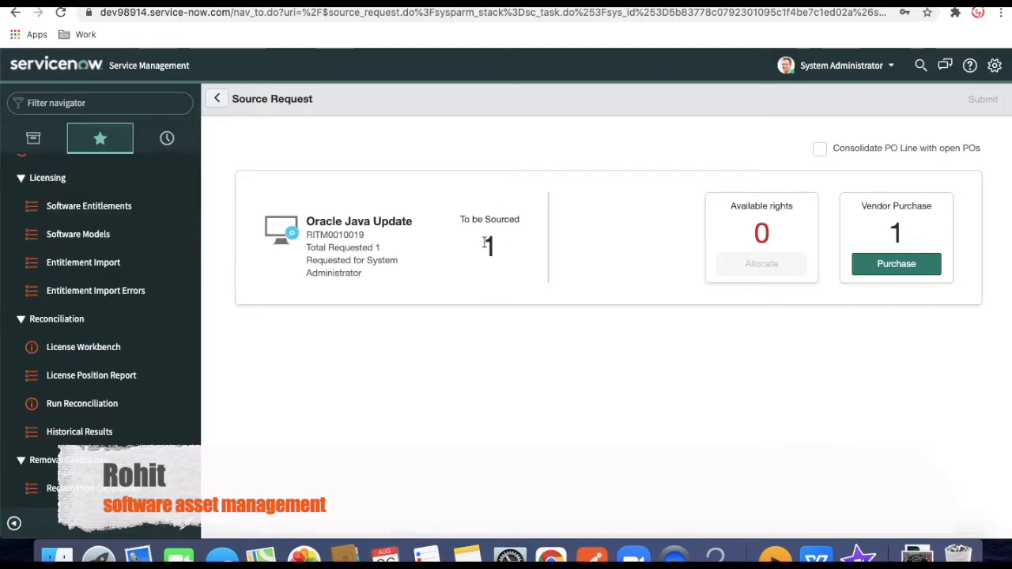
Add a vendor purchase line with Microsoft as the vendor
{"action": "left_click", "coordinate": [886, 269]}
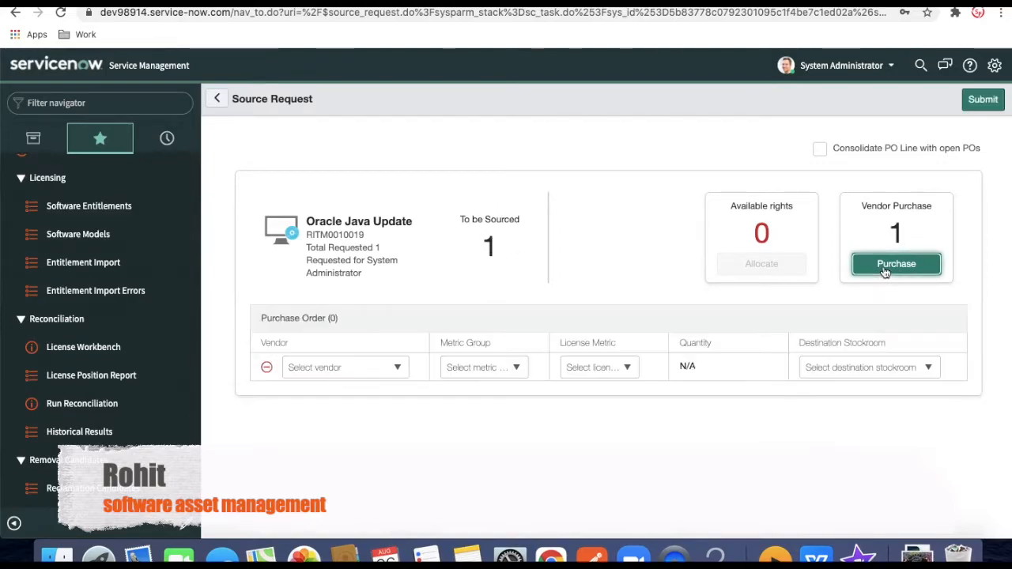
{"action": "left_click", "coordinate": [386, 372]}
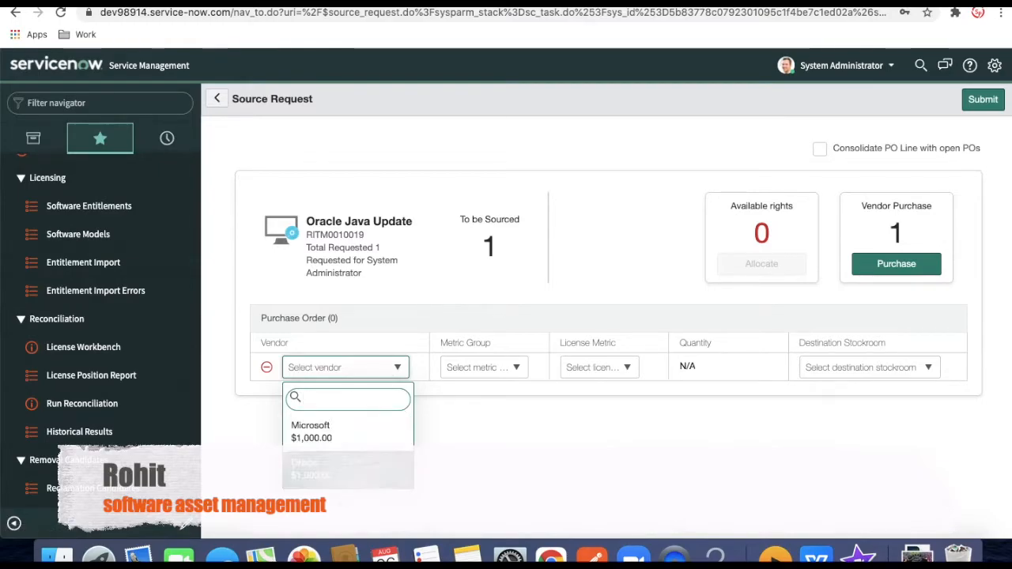
{"action": "left_click", "coordinate": [477, 487]}
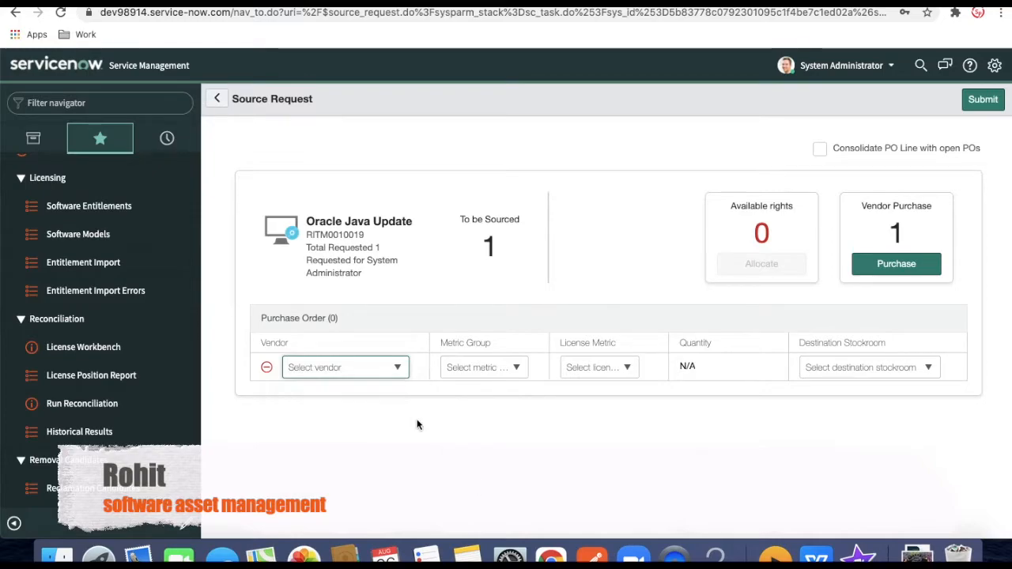
{"action": "left_click", "coordinate": [395, 367]}
{"action": "left_click", "coordinate": [464, 476]}
{"action": "left_click", "coordinate": [372, 374]}
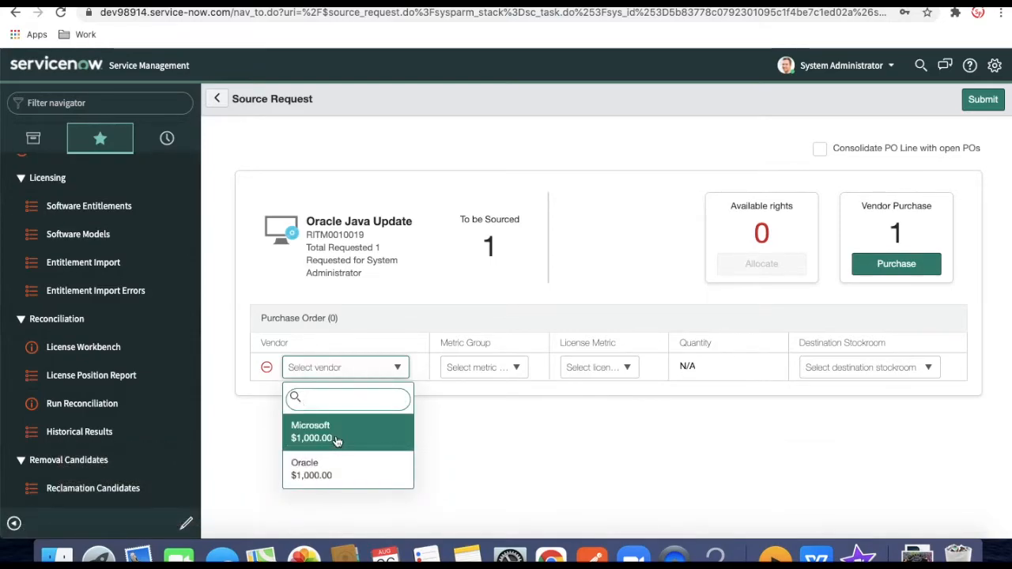
{"action": "left_click", "coordinate": [335, 435]}
Set metric group Common, Per Device metric, quantity 1, stockroom Stock01, and submit the source request
{"action": "left_click", "coordinate": [490, 372]}
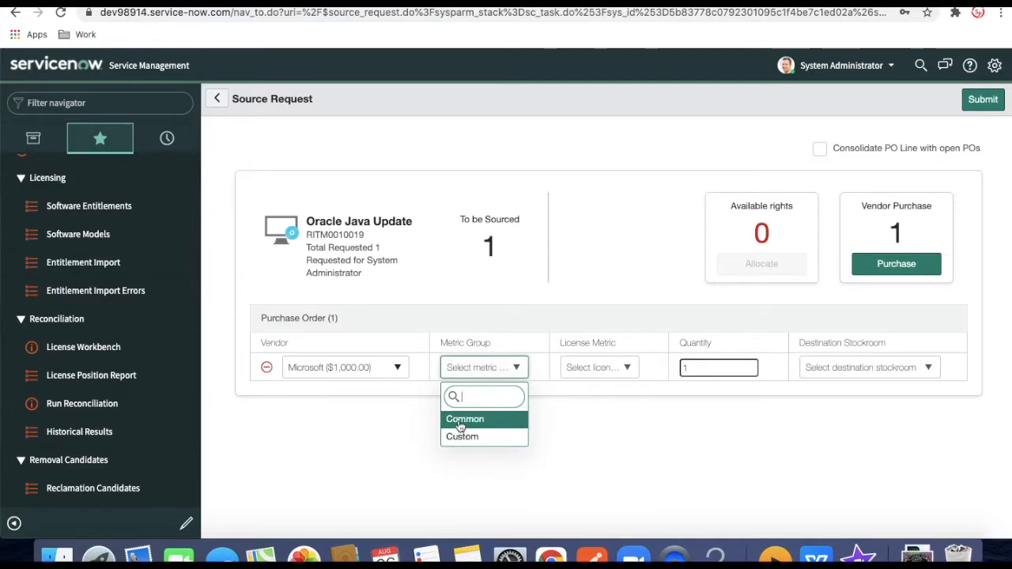
{"action": "left_click", "coordinate": [484, 421]}
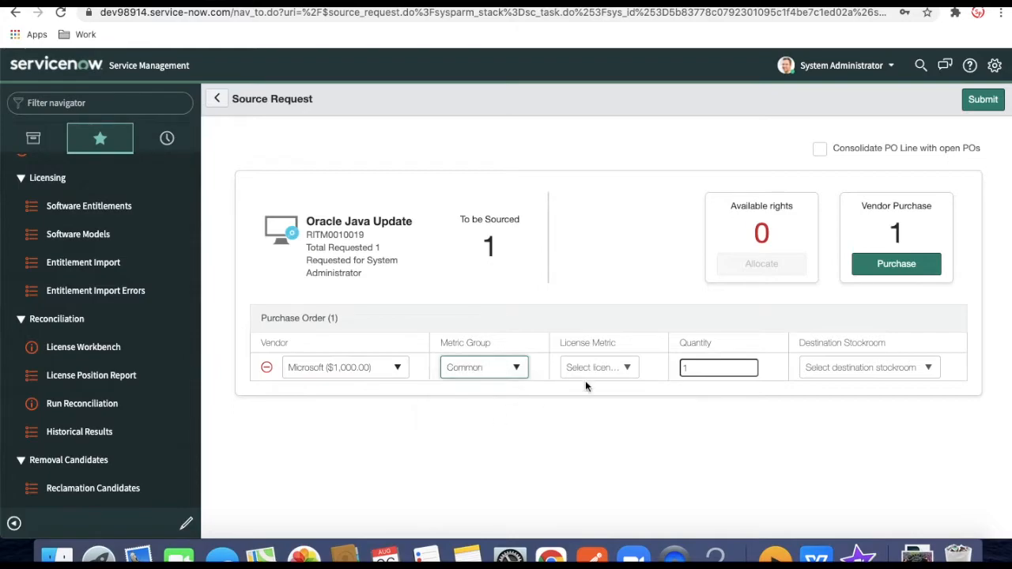
{"action": "left_click", "coordinate": [601, 368]}
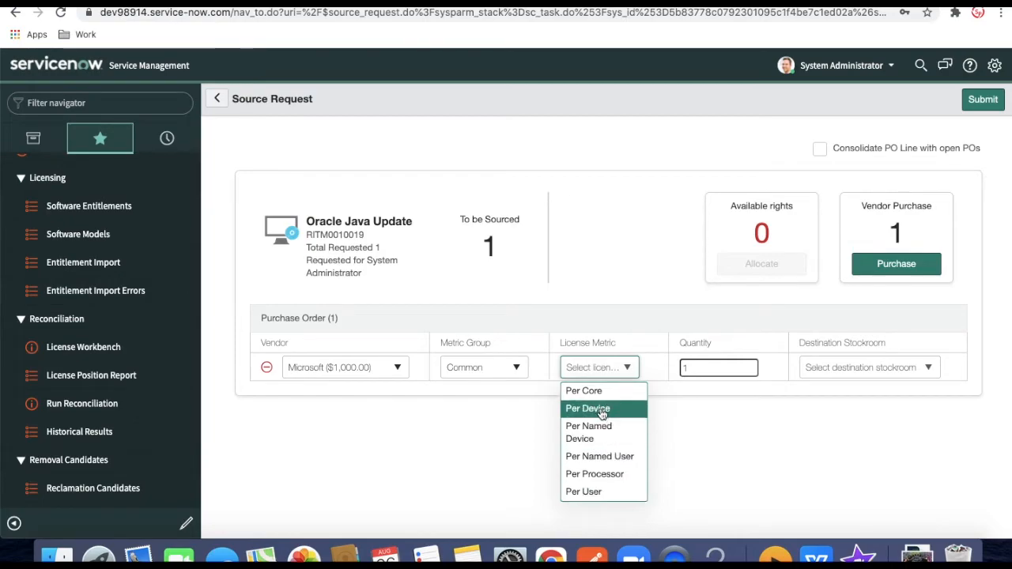
{"action": "left_click", "coordinate": [601, 411]}
{"action": "left_click", "coordinate": [692, 370]}
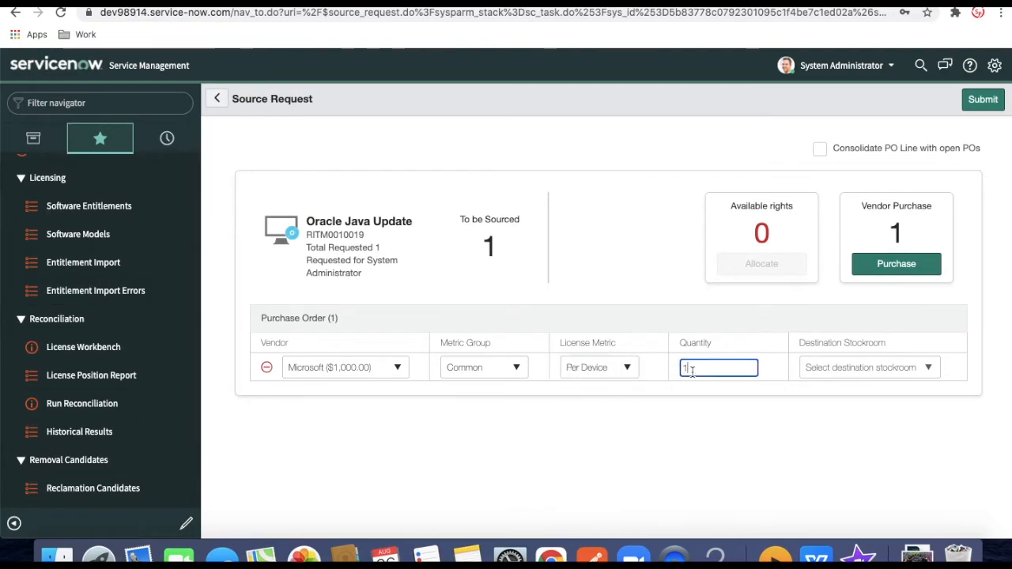
{"action": "left_click", "coordinate": [839, 377]}
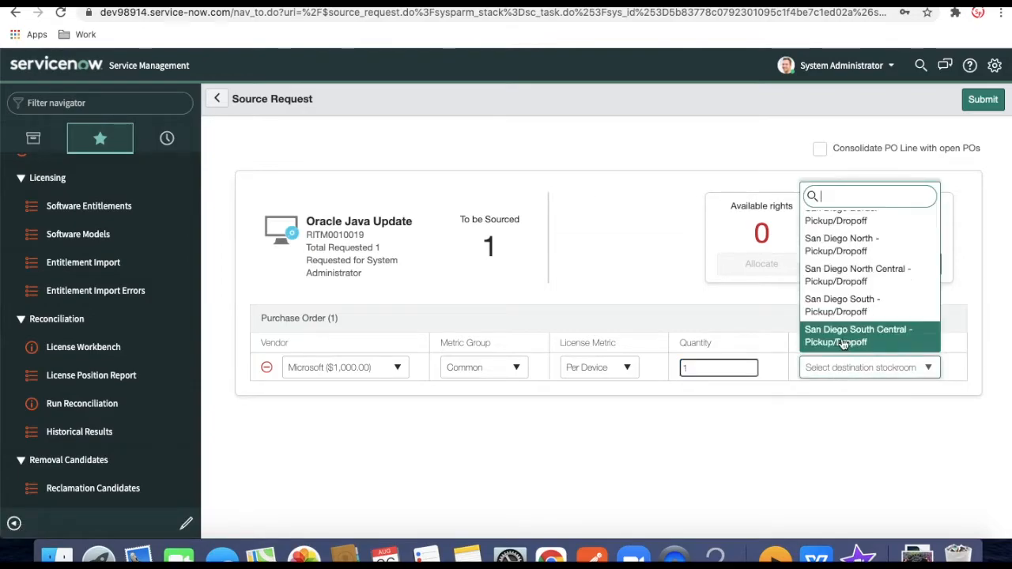
{"action": "type", "text": "sto"}
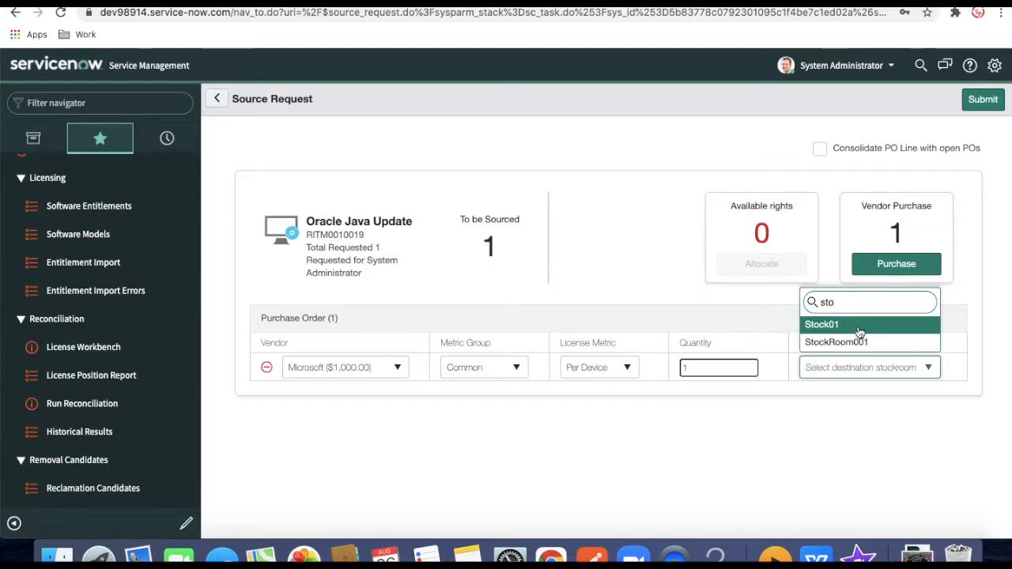
{"action": "left_click", "coordinate": [860, 326]}
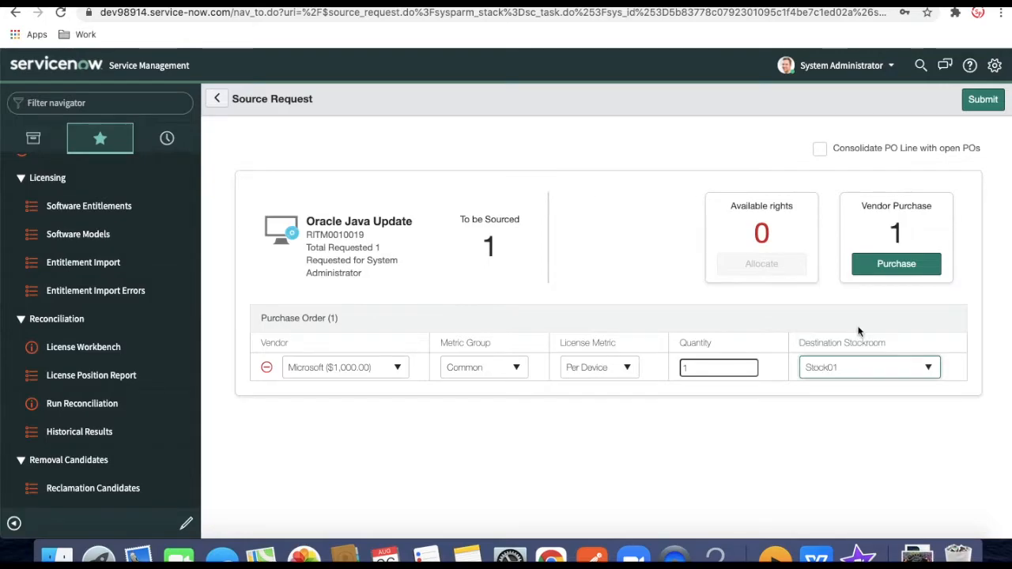
{"action": "left_click", "coordinate": [985, 102]}
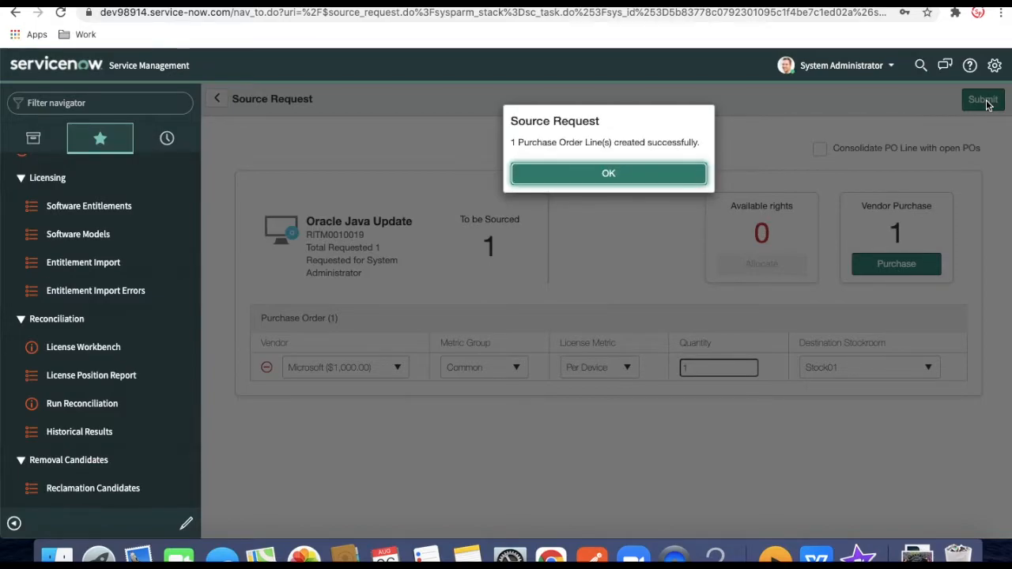
{"action": "left_click", "coordinate": [617, 177]}
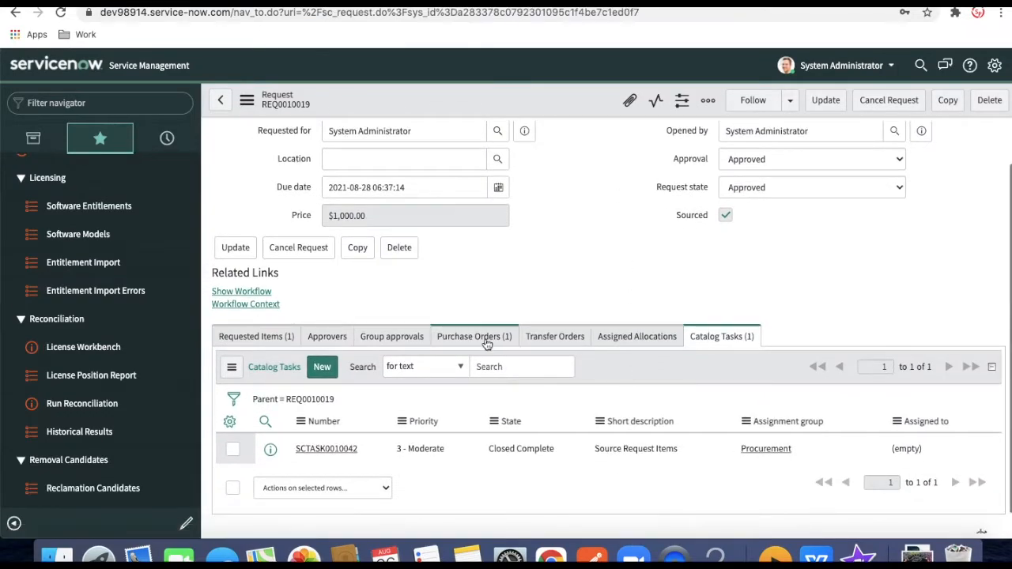
Show the request's purchase orders and refresh the procurement workflow to check its progress
{"action": "left_click", "coordinate": [483, 339]}
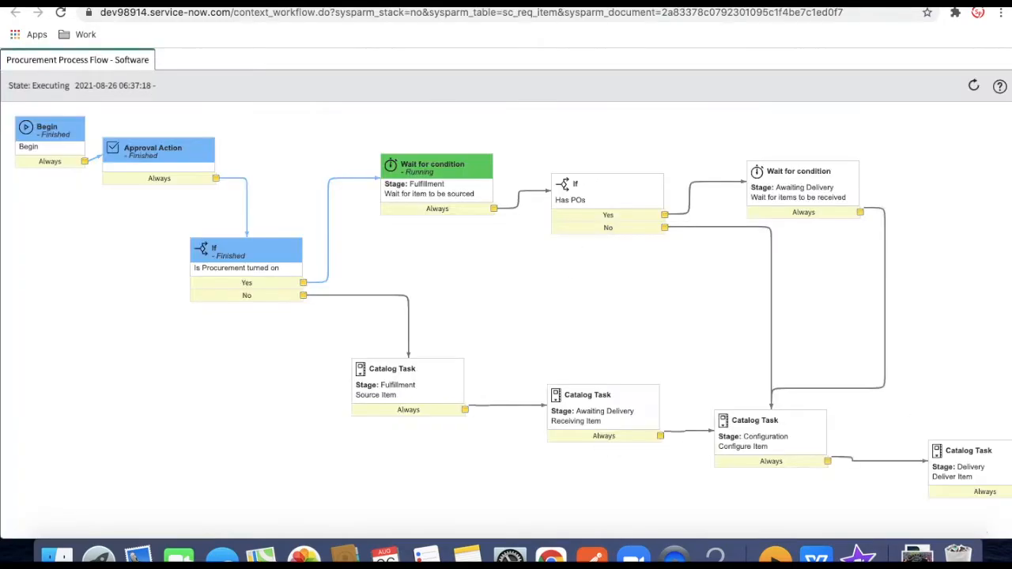
{"action": "left_click", "coordinate": [973, 85]}
{"action": "mouse_move", "coordinate": [437, 148]}
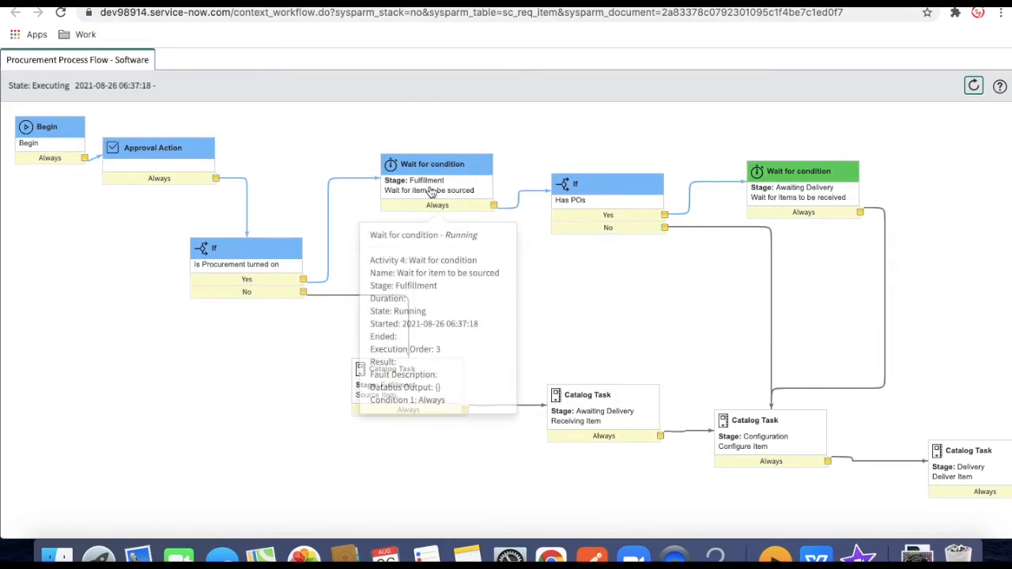
{"action": "mouse_move", "coordinate": [583, 202]}
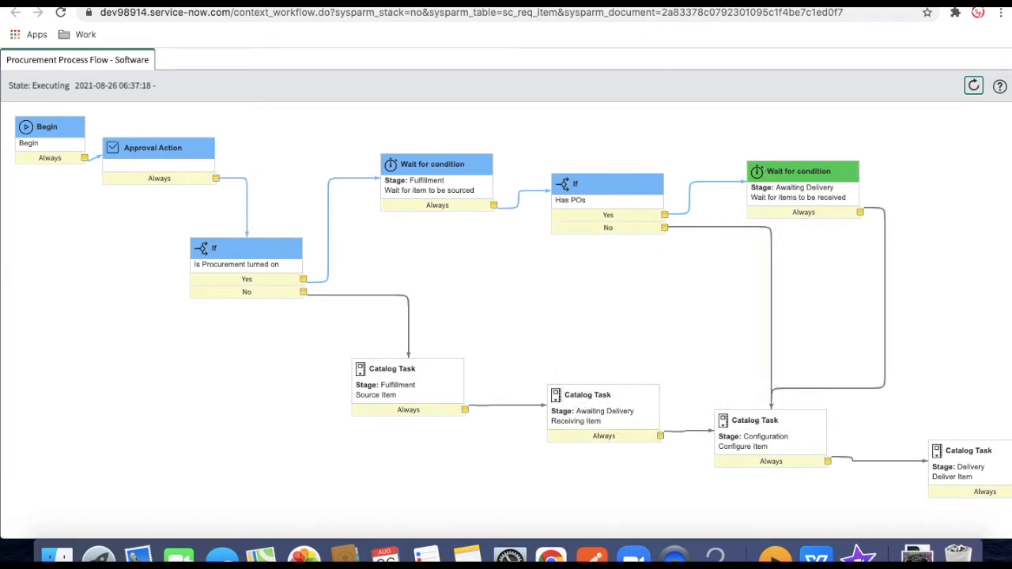
{"action": "left_click", "coordinate": [507, 2]}
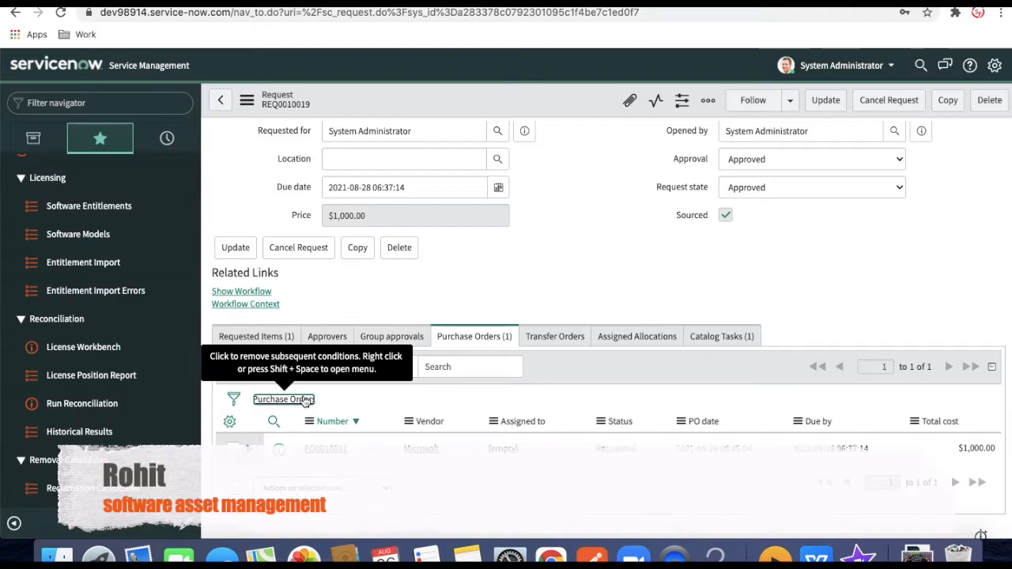
{"action": "left_click", "coordinate": [864, 3]}
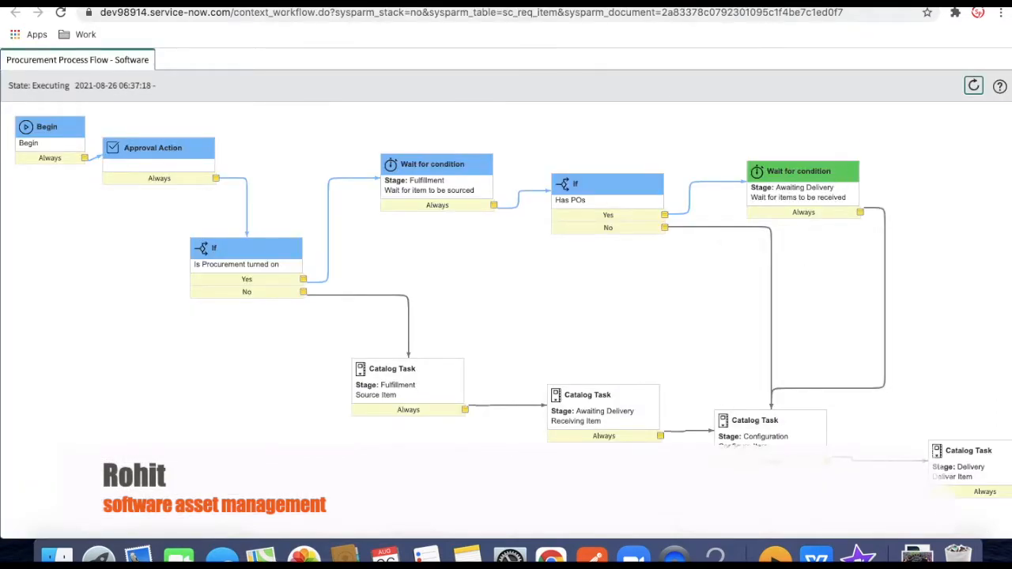
{"action": "left_click", "coordinate": [459, 3]}
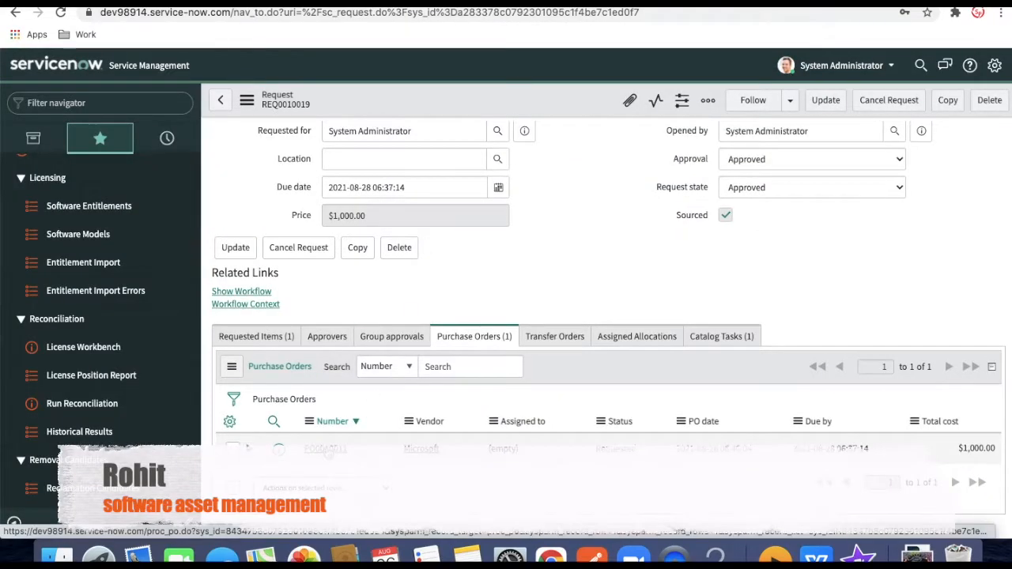
Open purchase order PO0010011, review its line POL0010014, then return to the order
{"action": "left_click", "coordinate": [325, 449]}
{"action": "scroll", "coordinate": [555, 385], "scroll_direction": "down", "scroll_amount": 3}
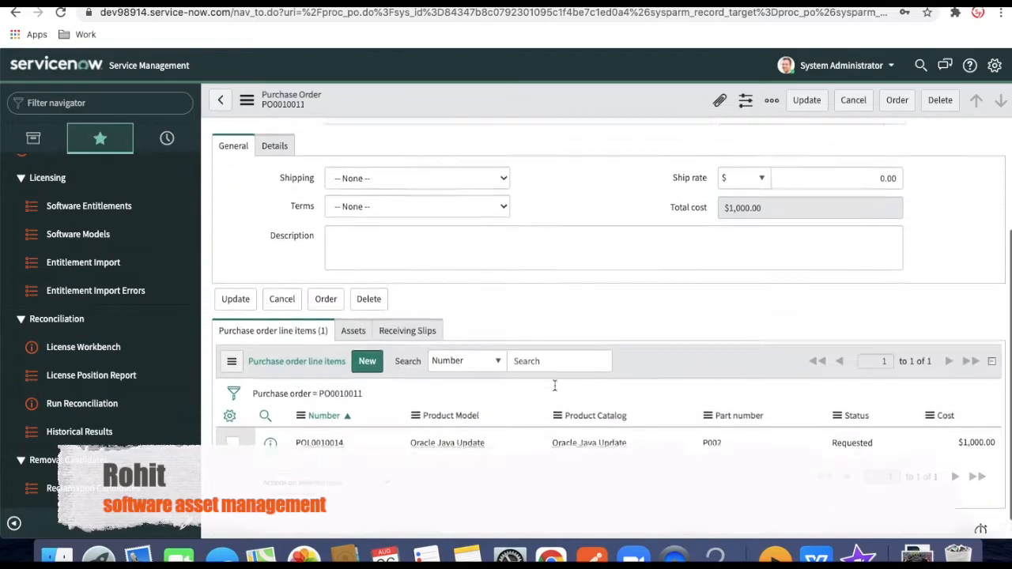
{"action": "left_click", "coordinate": [320, 427]}
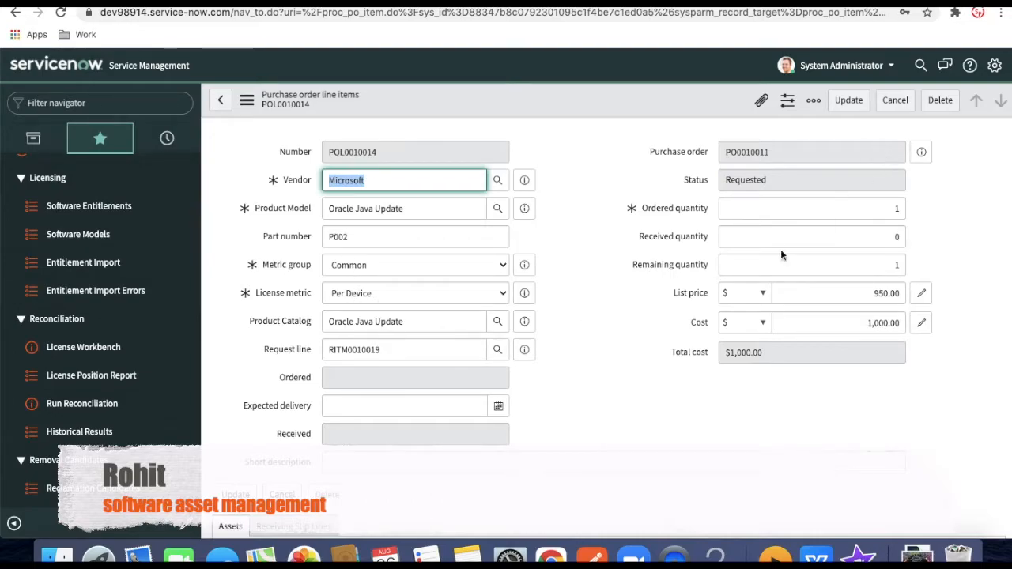
{"action": "scroll", "coordinate": [781, 249], "scroll_direction": "down", "scroll_amount": 1}
{"action": "scroll", "coordinate": [781, 249], "scroll_direction": "up", "scroll_amount": 1}
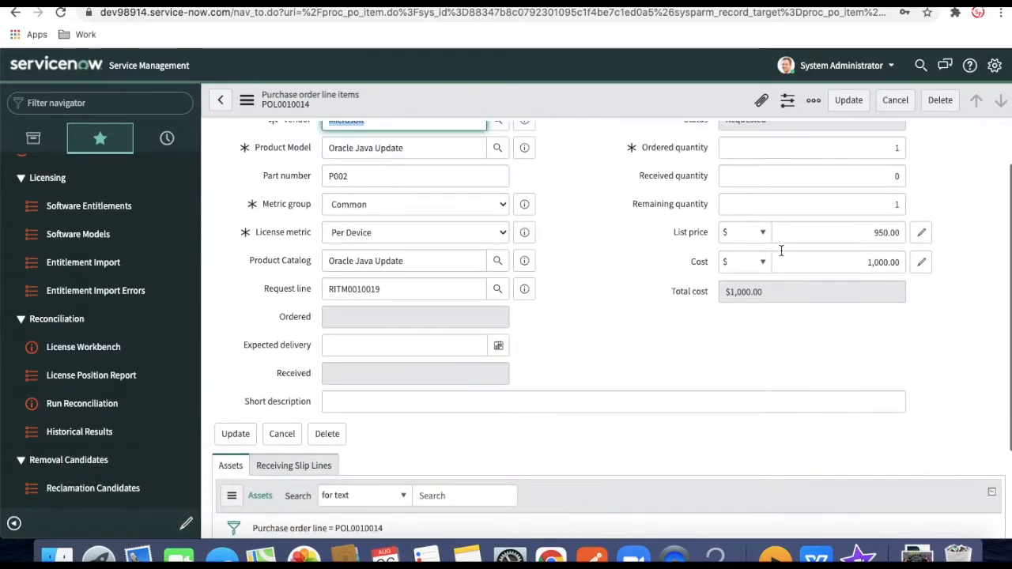
{"action": "scroll", "coordinate": [402, 248], "scroll_direction": "up", "scroll_amount": 2}
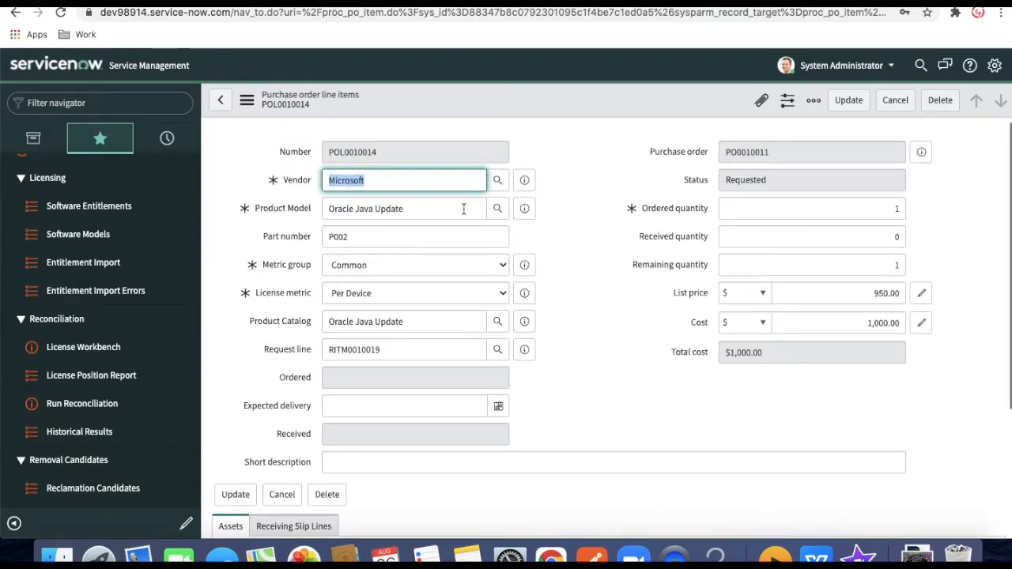
{"action": "left_click", "coordinate": [16, 13]}
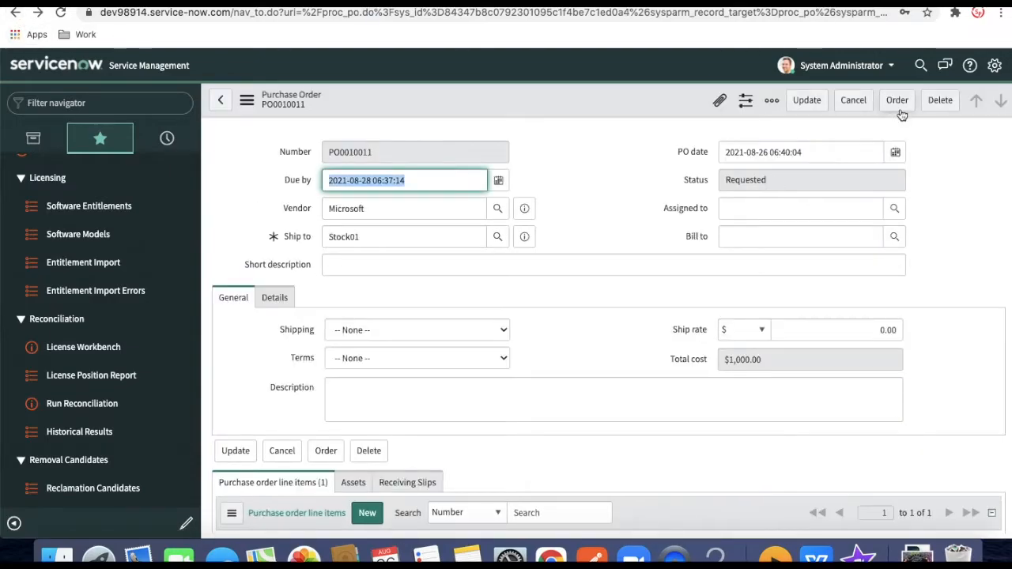
Order PO0010011 and start receiving it, entering serial number SL01
{"action": "left_click", "coordinate": [899, 103]}
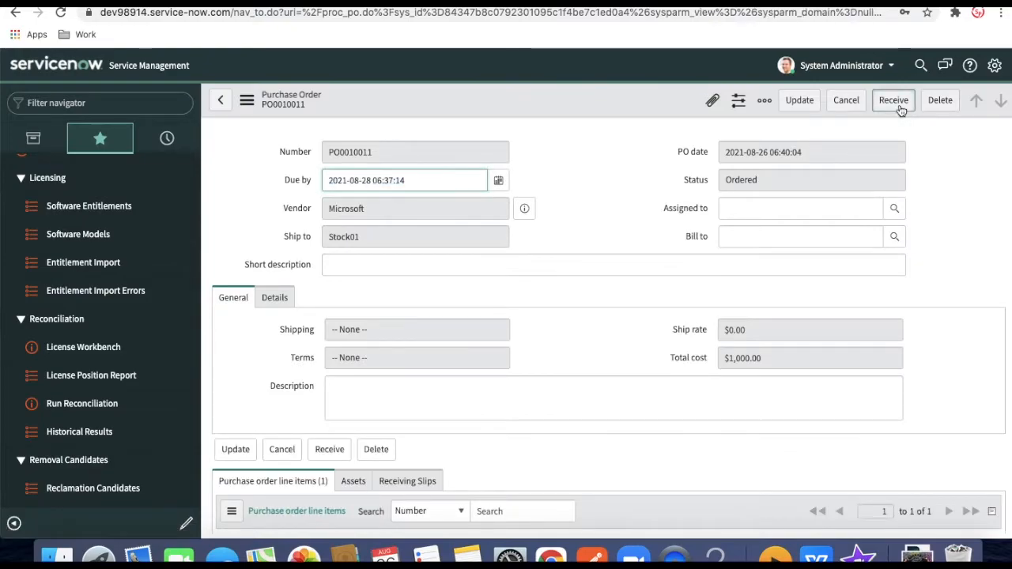
{"action": "left_click", "coordinate": [899, 106]}
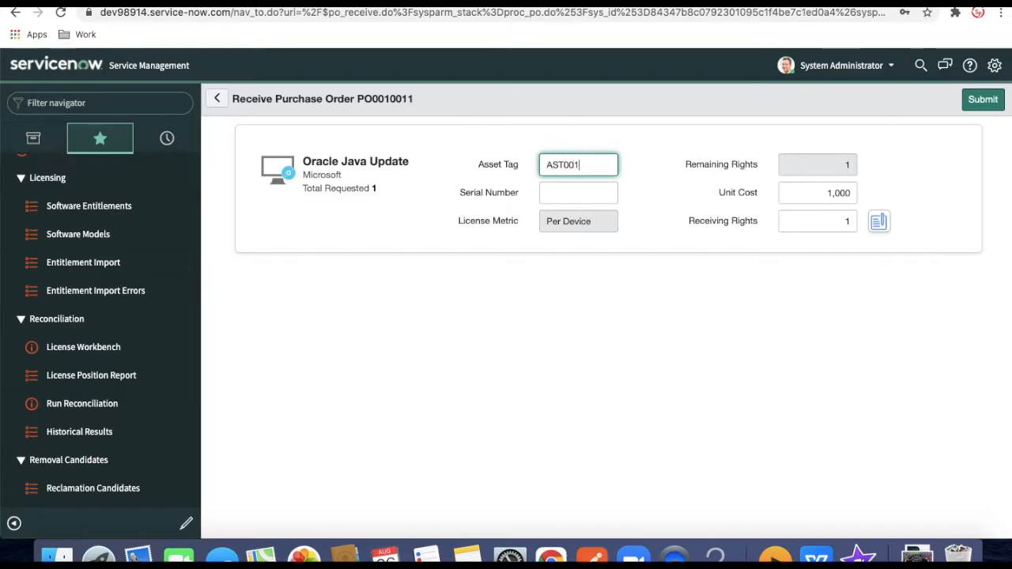
{"action": "left_click", "coordinate": [553, 190]}
{"action": "type", "text": "S"}
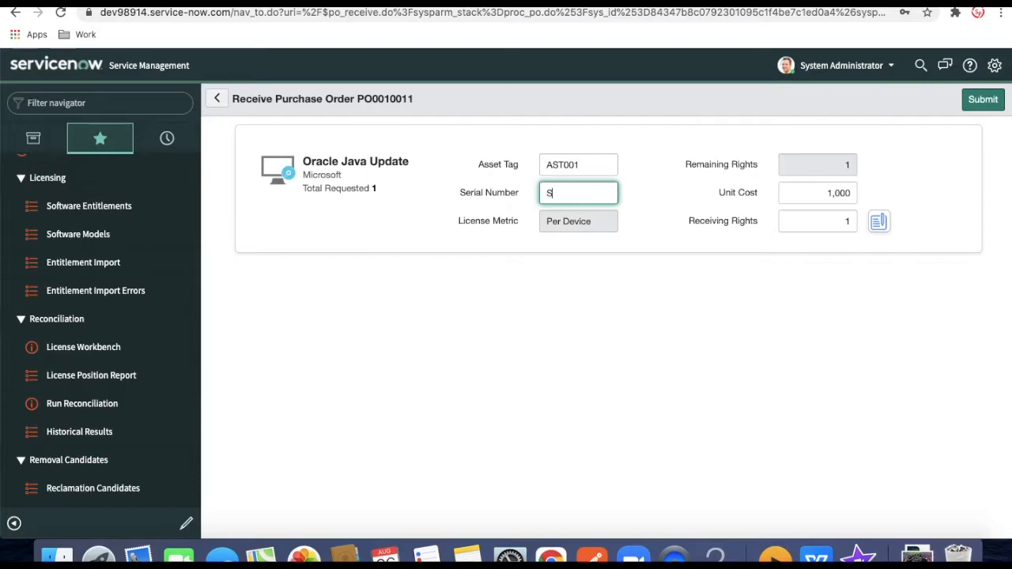
{"action": "type", "text": "LC1"}
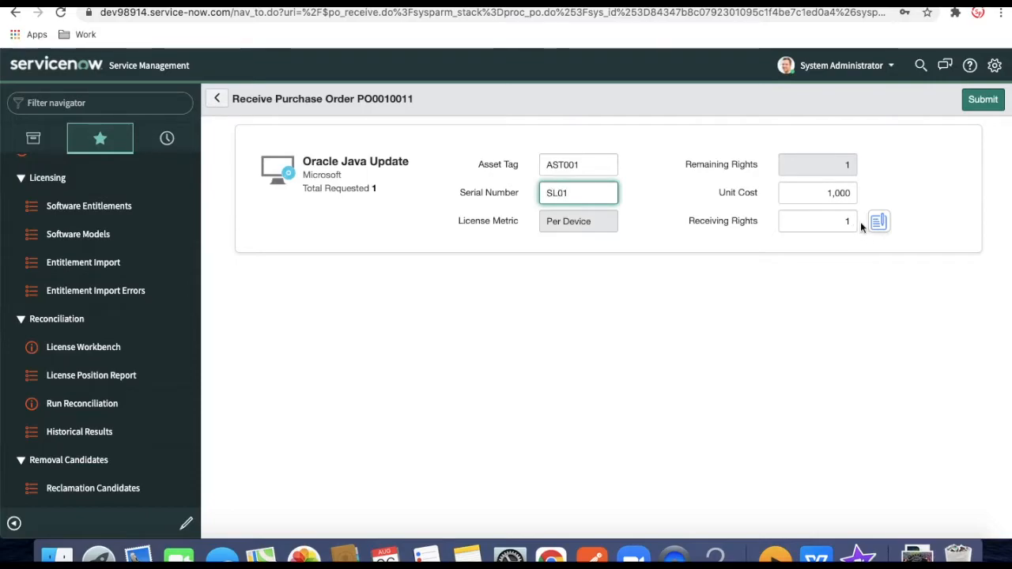
{"action": "left_click", "coordinate": [878, 222]}
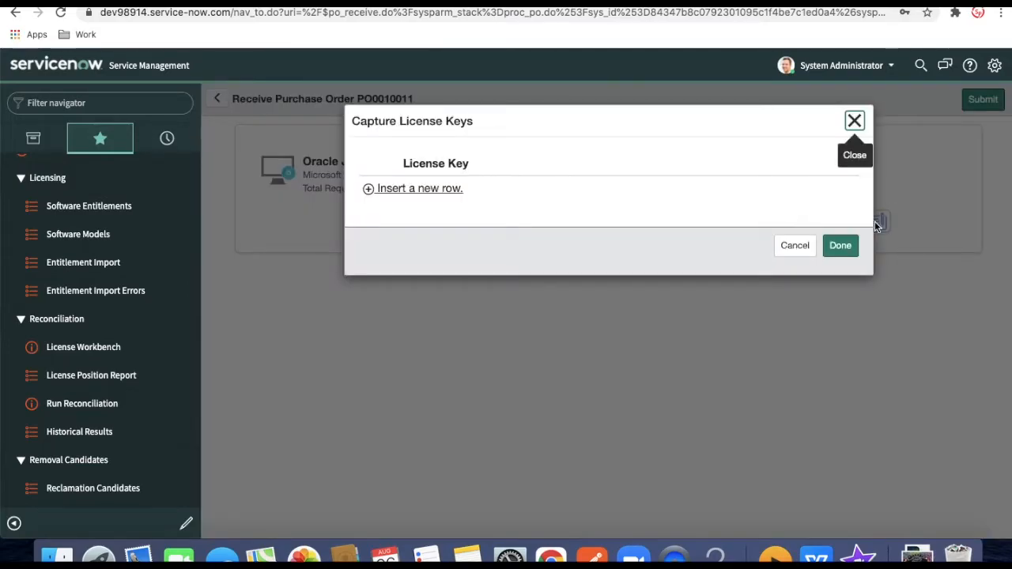
{"action": "left_click", "coordinate": [369, 188]}
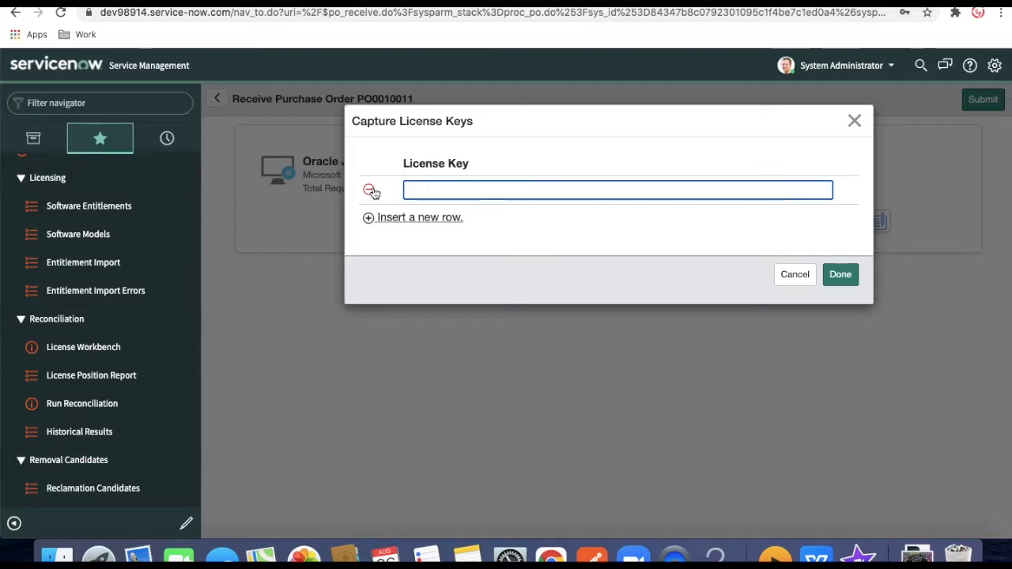
{"action": "type", "text": "LCNC001"}
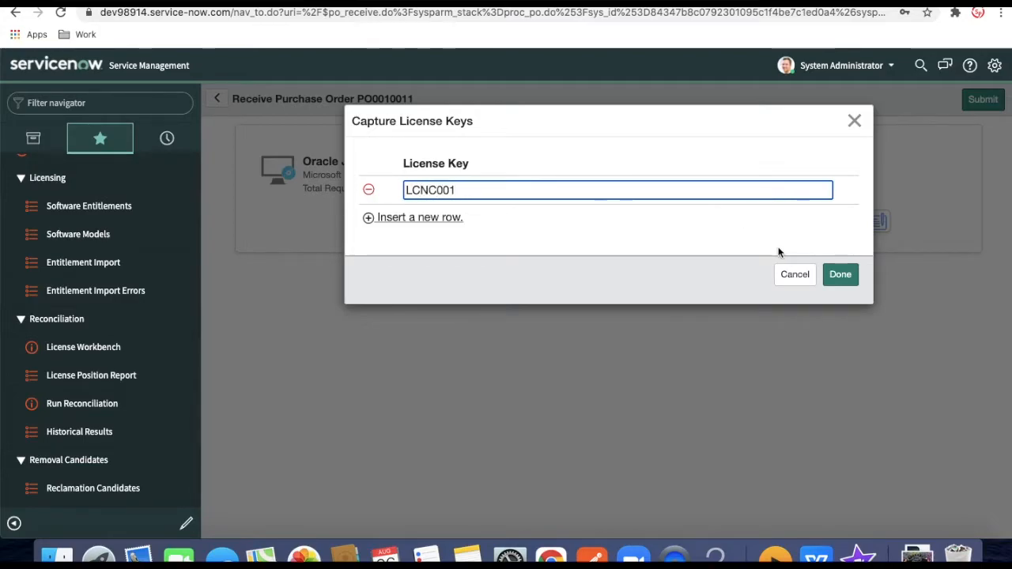
{"action": "left_click", "coordinate": [843, 276]}
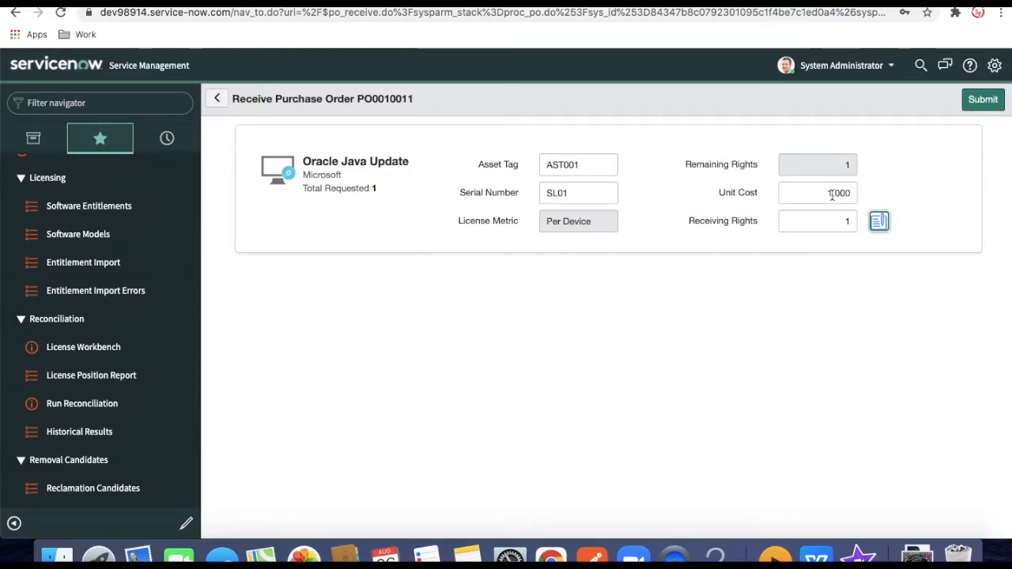
{"action": "left_click", "coordinate": [984, 101]}
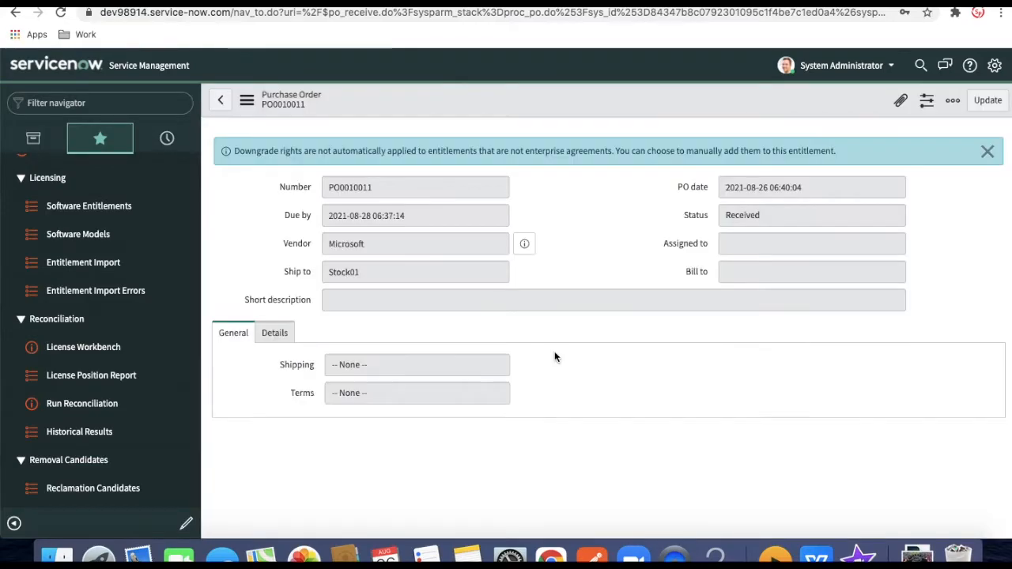
Open the order's Assets list and the SL01 Oracle Java Update software entitlement
{"action": "scroll", "coordinate": [644, 388], "scroll_direction": "down", "scroll_amount": 3}
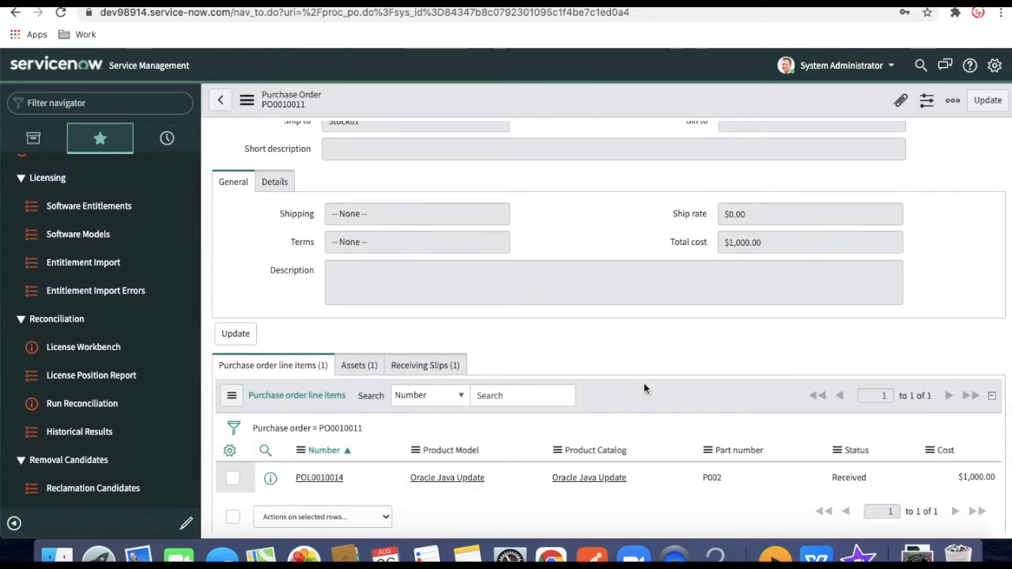
{"action": "scroll", "coordinate": [643, 383], "scroll_direction": "up", "scroll_amount": 3}
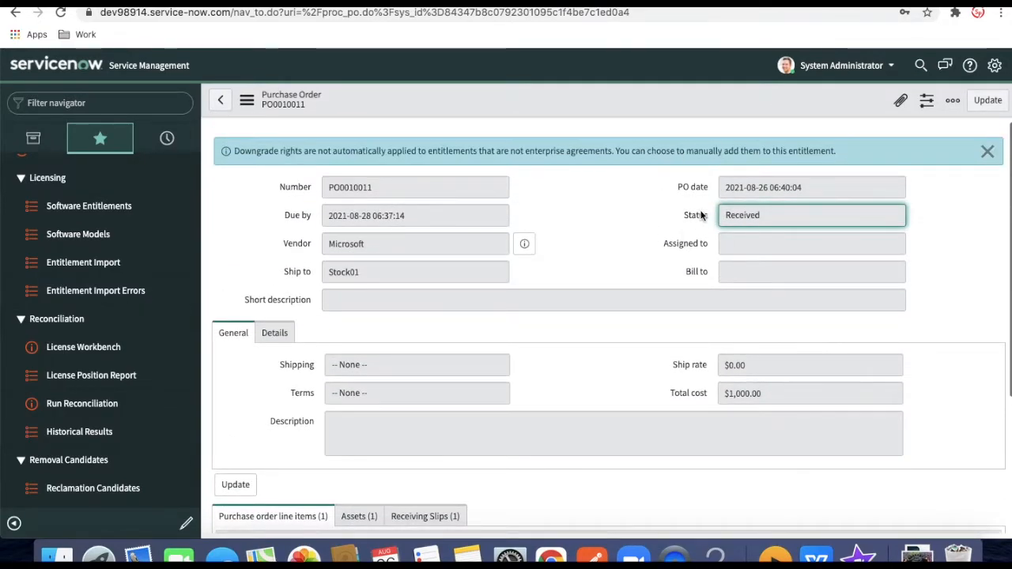
{"action": "scroll", "coordinate": [700, 214], "scroll_direction": "down", "scroll_amount": 3}
{"action": "left_click", "coordinate": [359, 333]}
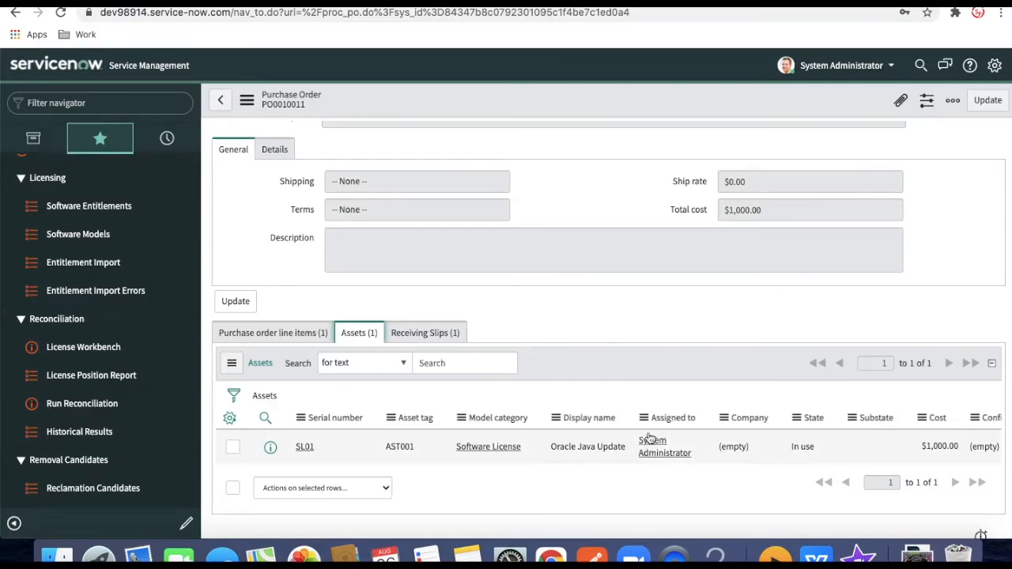
{"action": "left_click", "coordinate": [304, 449]}
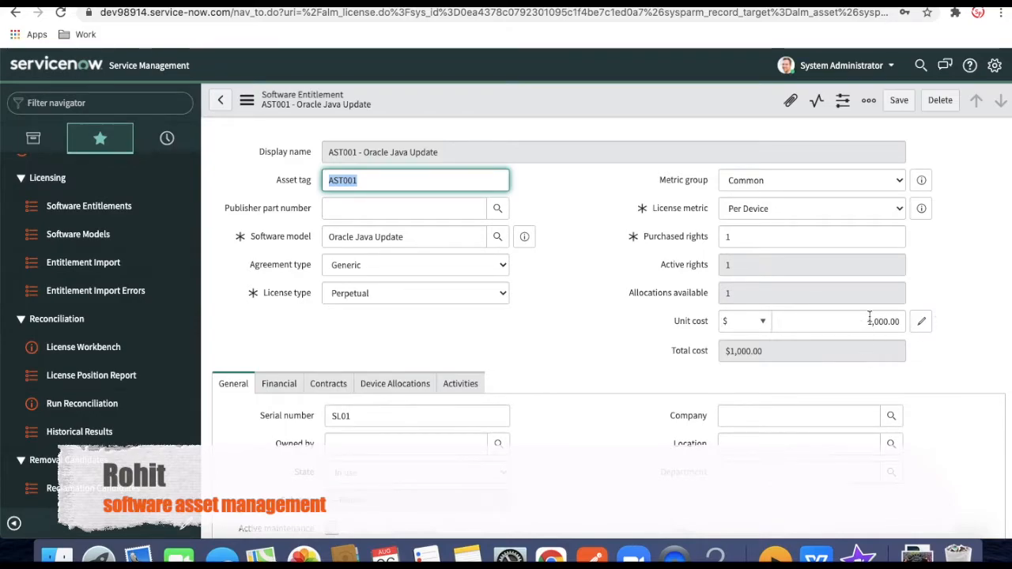
Review the AST001 entitlement's $1,000.00 one-time expense line and its unallocated license key
{"action": "scroll", "coordinate": [629, 378], "scroll_direction": "down", "scroll_amount": 2}
{"action": "scroll", "coordinate": [628, 375], "scroll_direction": "down", "scroll_amount": 5}
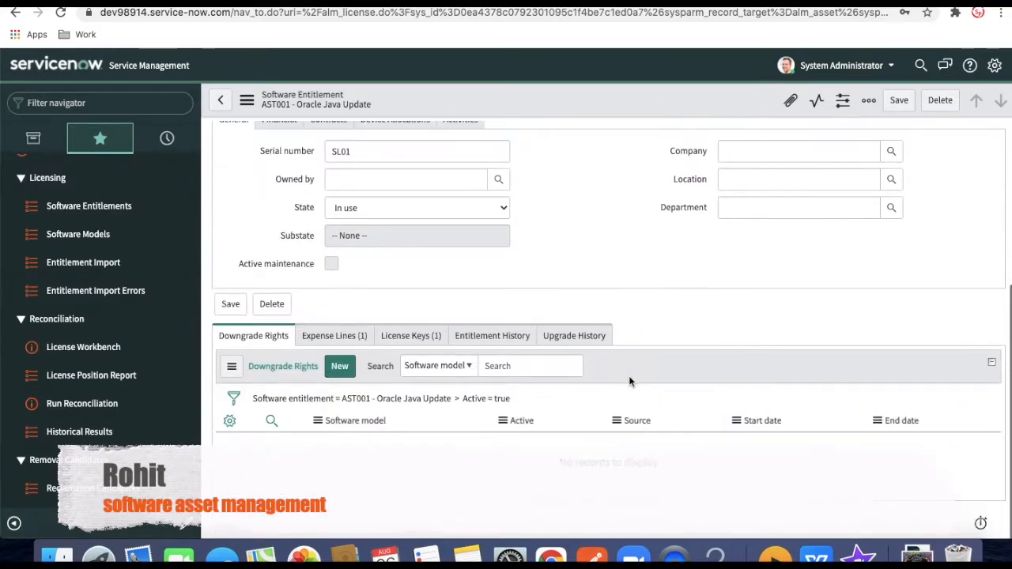
{"action": "left_click", "coordinate": [357, 341]}
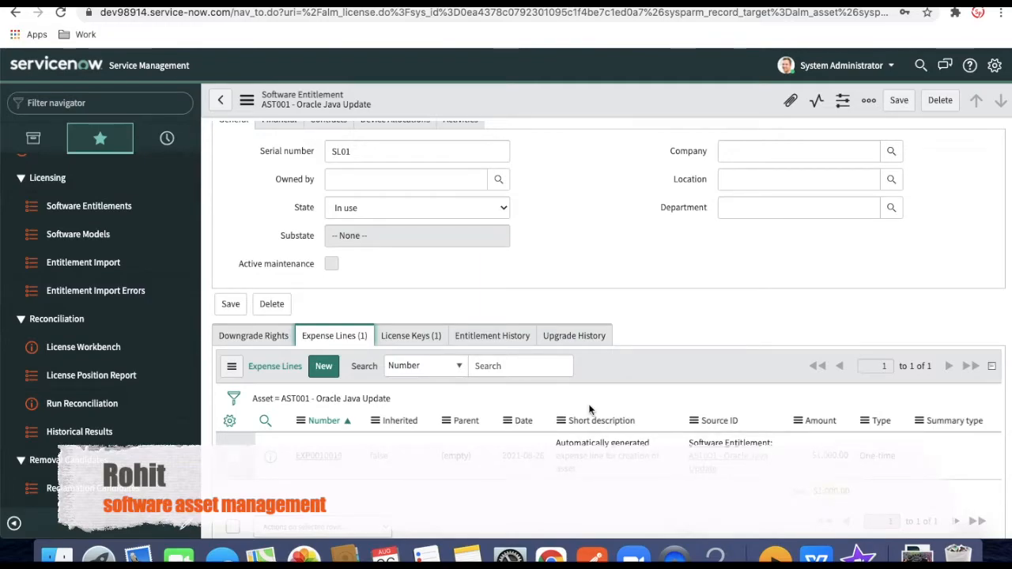
{"action": "left_click", "coordinate": [423, 335]}
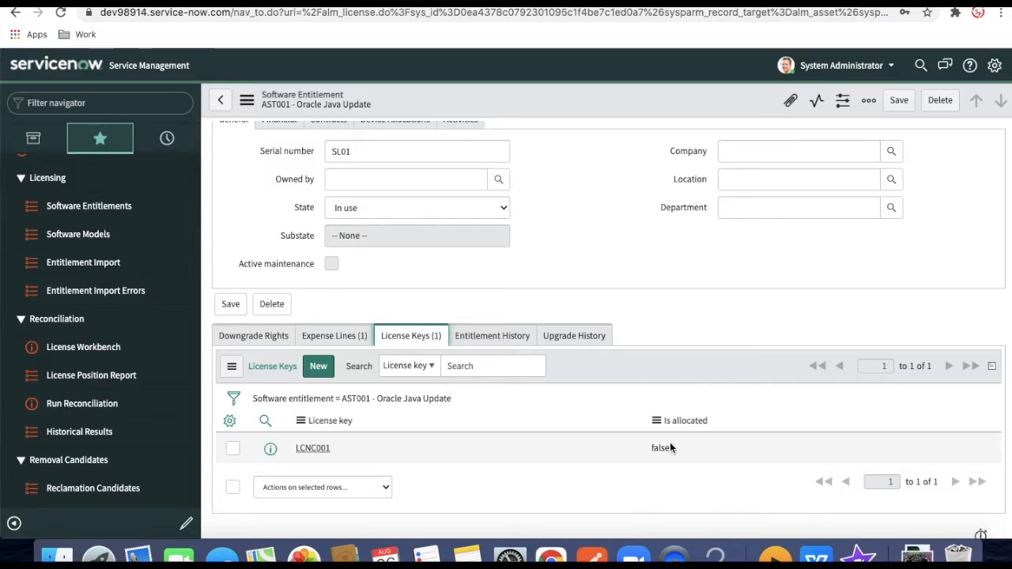
{"action": "scroll", "coordinate": [670, 448], "scroll_direction": "up", "scroll_amount": 4}
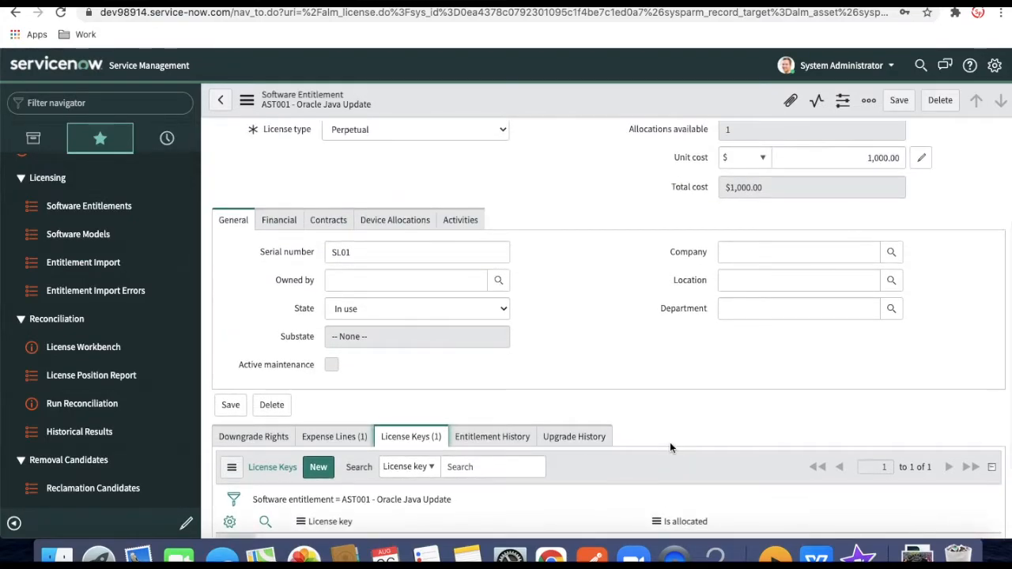
{"action": "scroll", "coordinate": [670, 448], "scroll_direction": "down", "scroll_amount": 3}
{"action": "left_click", "coordinate": [395, 175]}
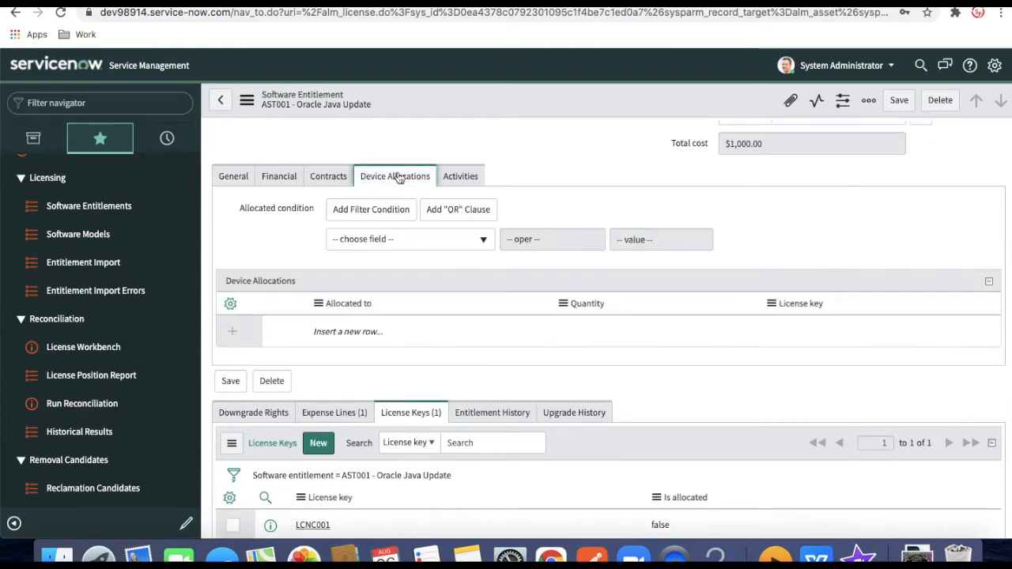
{"action": "left_click", "coordinate": [367, 345]}
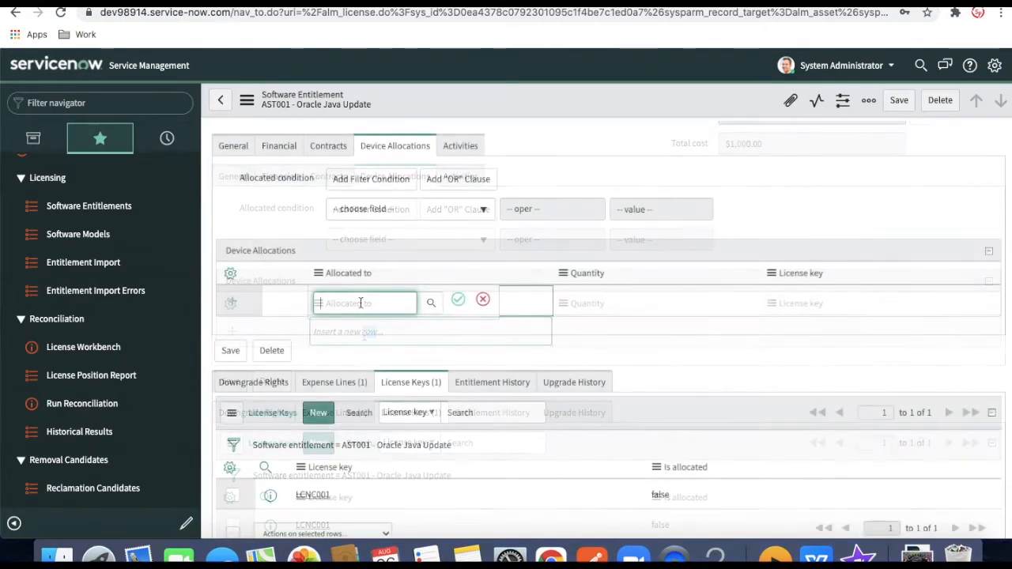
{"action": "type", "text": "*"}
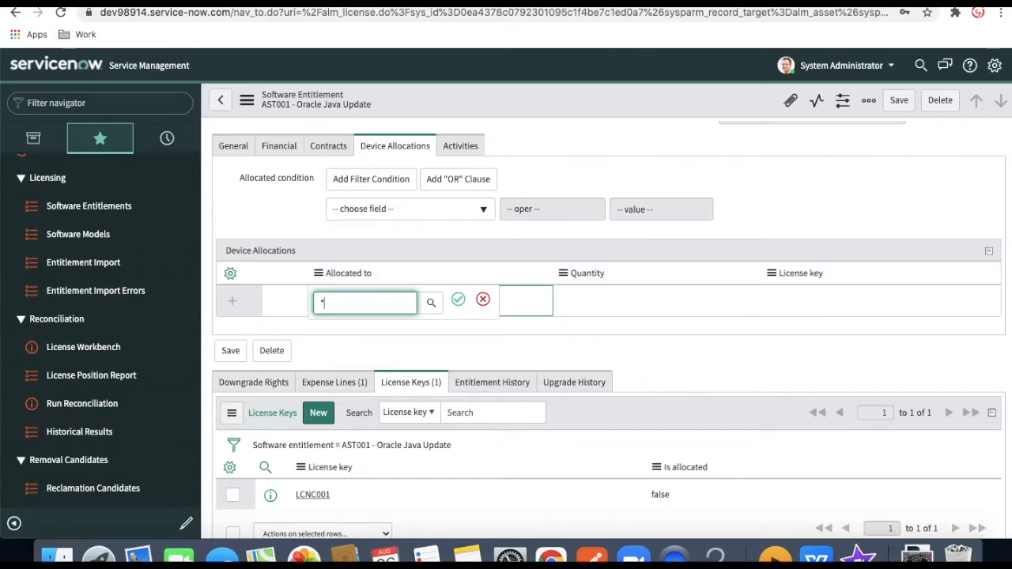
{"action": "type", "text": "zed"}
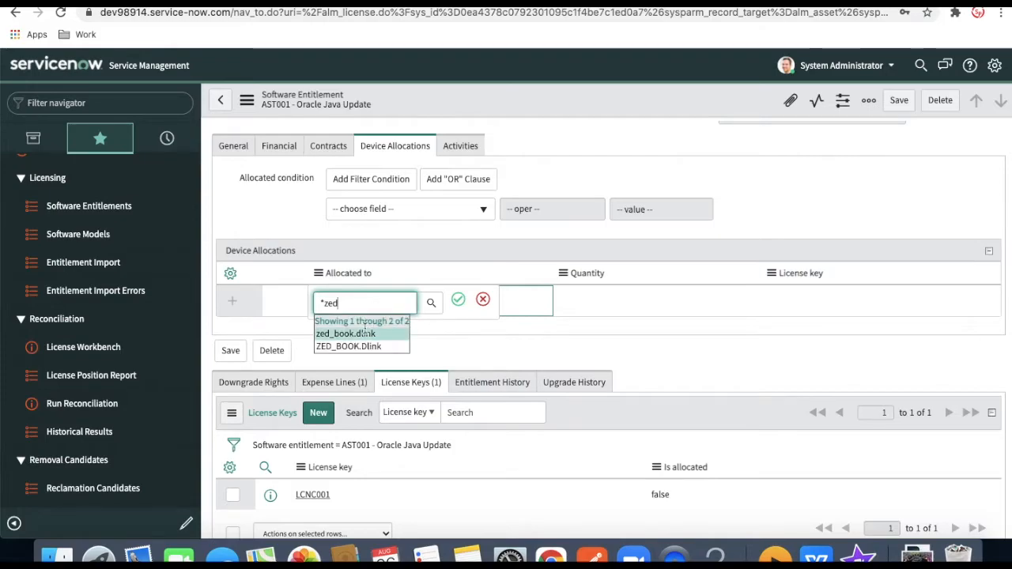
{"action": "left_click", "coordinate": [372, 334]}
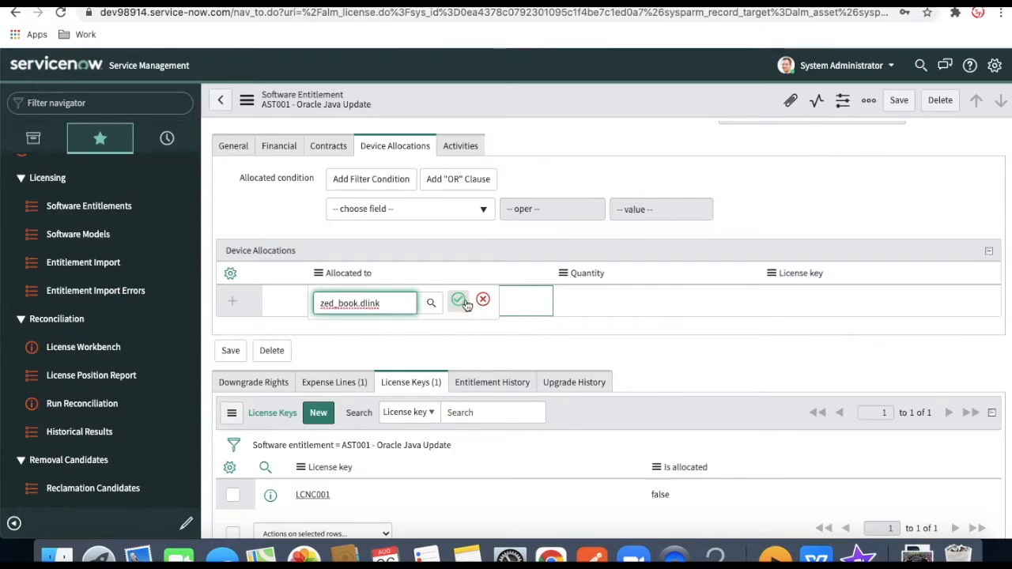
{"action": "left_click", "coordinate": [458, 299]}
{"action": "double_click", "coordinate": [820, 306]}
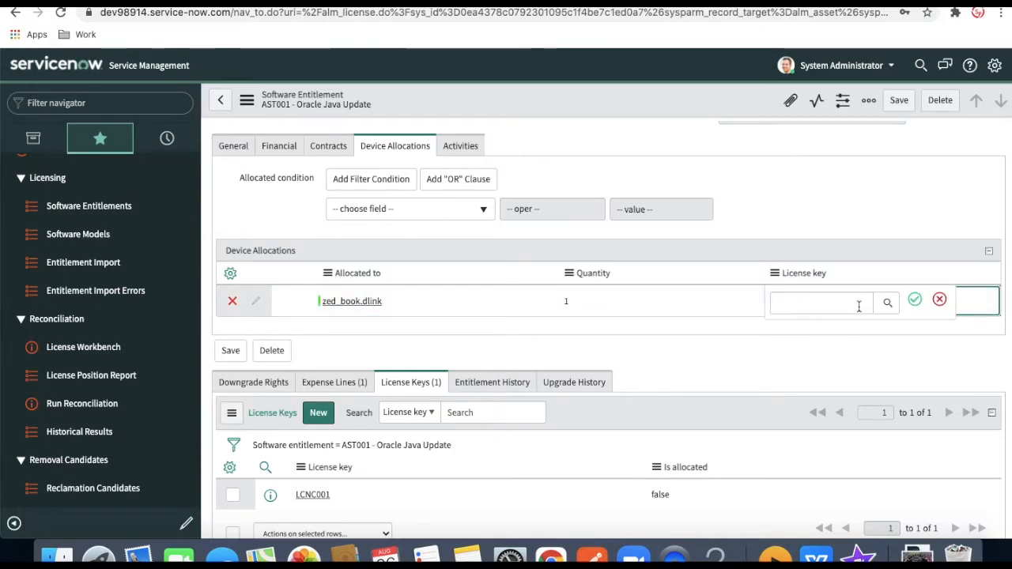
{"action": "type", "text": "L"}
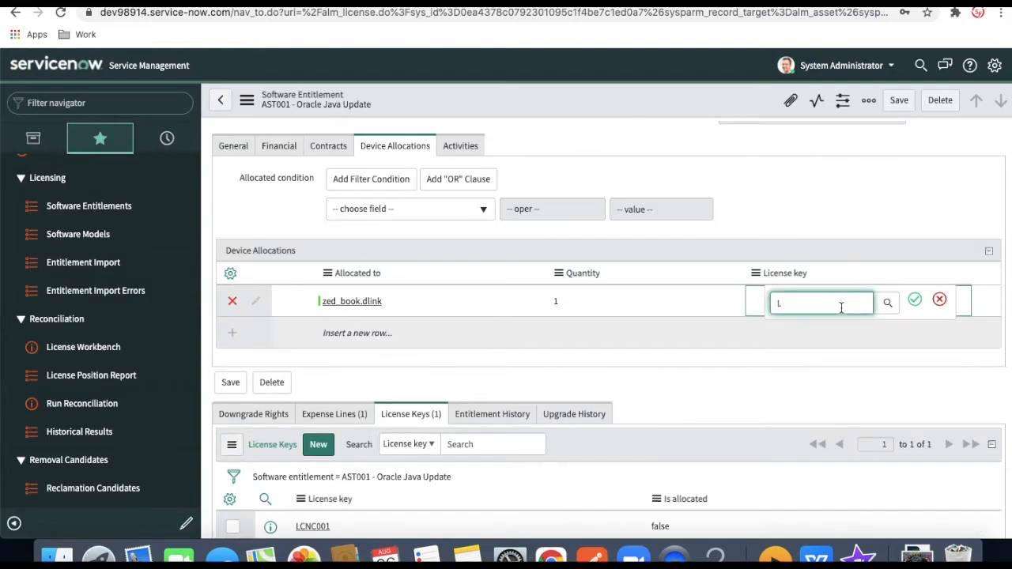
{"action": "left_click", "coordinate": [834, 333]}
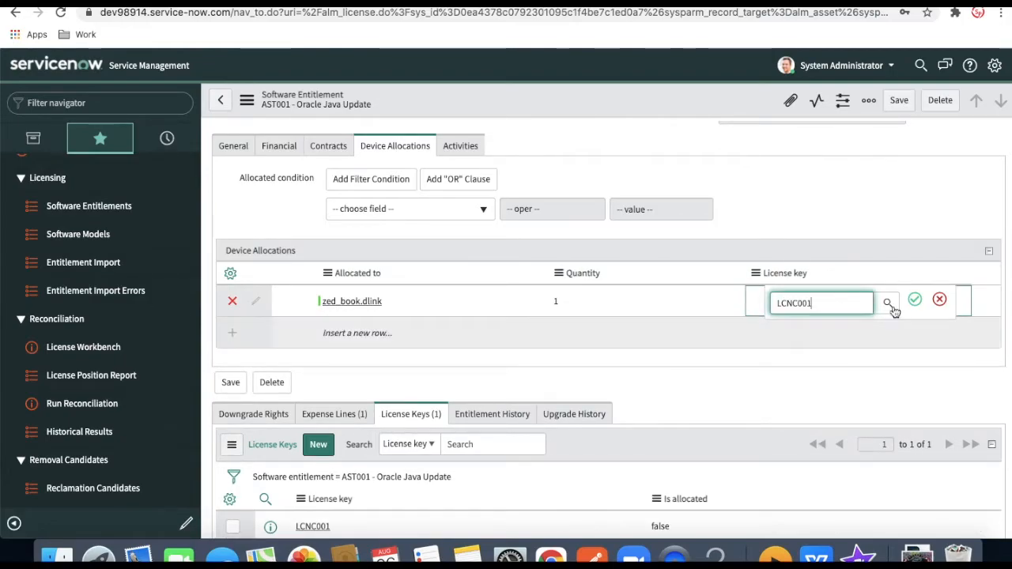
{"action": "left_click", "coordinate": [914, 300]}
{"action": "scroll", "coordinate": [755, 362], "scroll_direction": "down", "scroll_amount": 2}
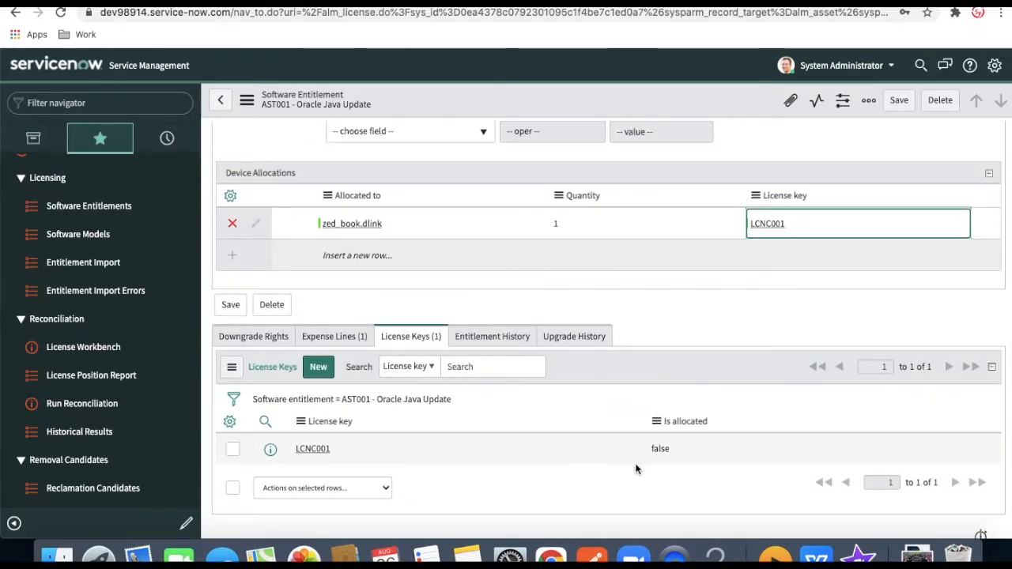
{"action": "right_click", "coordinate": [640, 109]}
{"action": "left_click", "coordinate": [657, 117]}
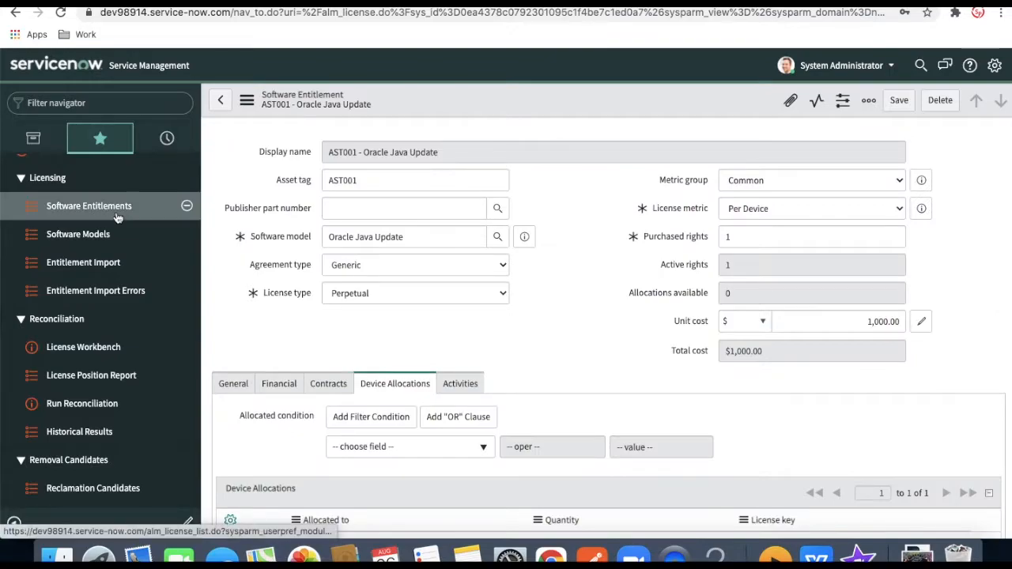
Run reconciliation for all publishers, check Oracle's compliance, and reopen the AST001 entitlement
{"action": "left_click", "coordinate": [117, 217]}
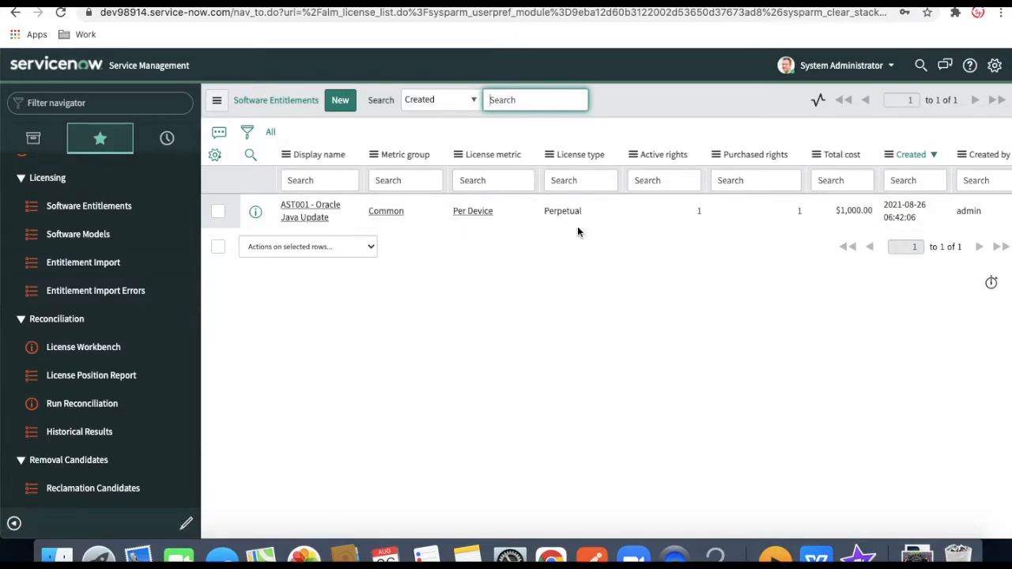
{"action": "left_click", "coordinate": [72, 405]}
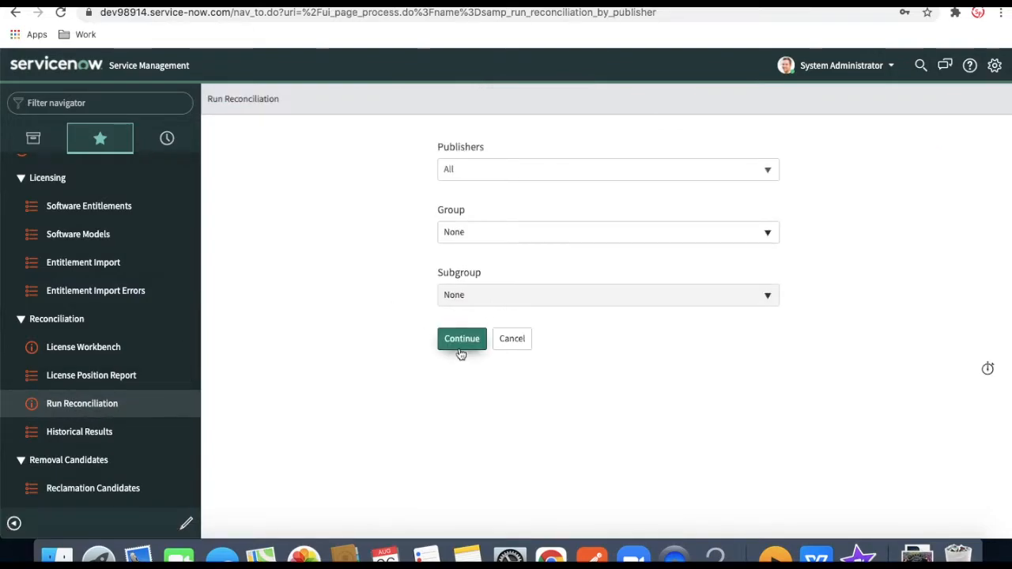
{"action": "left_click", "coordinate": [459, 344]}
{"action": "left_click", "coordinate": [656, 198]}
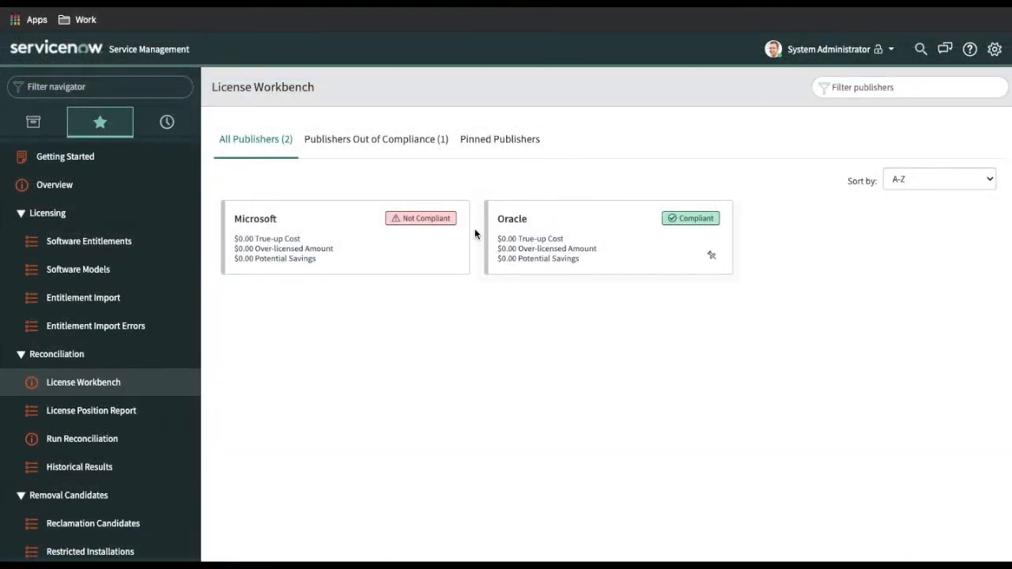
{"action": "left_click", "coordinate": [565, 233]}
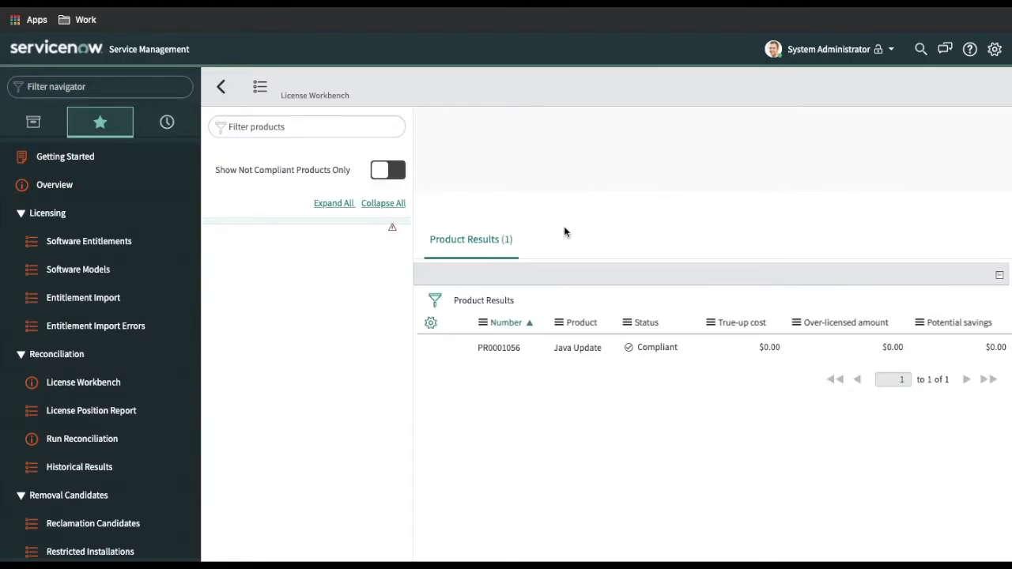
{"action": "left_click", "coordinate": [89, 245]}
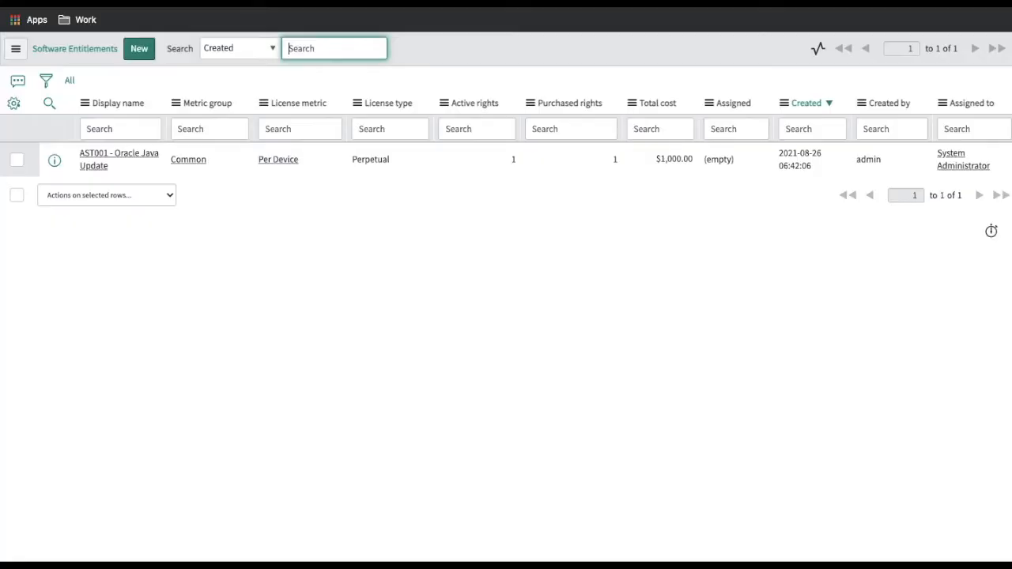
{"action": "left_click", "coordinate": [136, 161]}
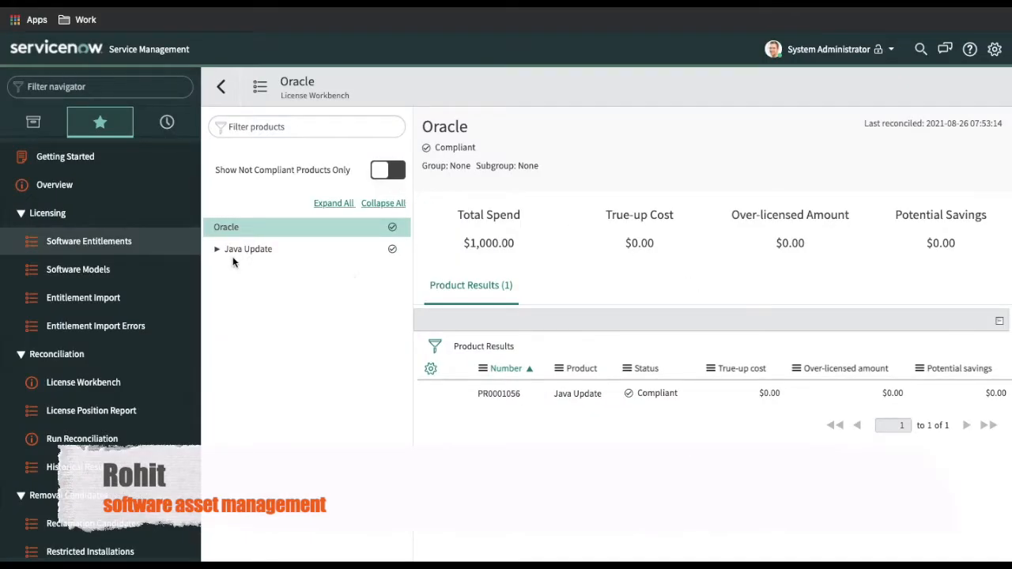
Expand Java Update, select Any Version and/or Edition, and view its licensed installs
{"action": "left_click", "coordinate": [217, 249]}
{"action": "left_click", "coordinate": [262, 271]}
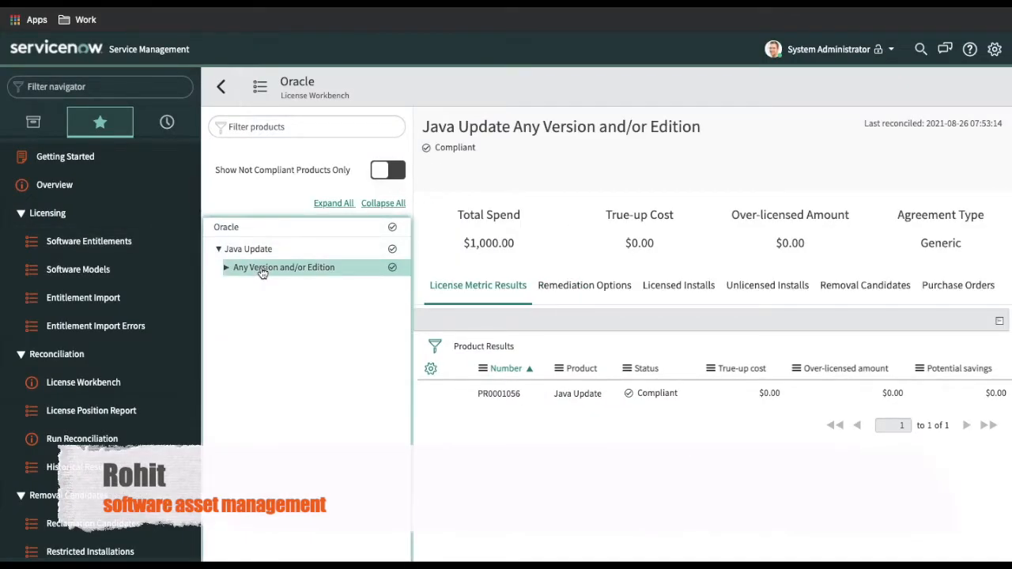
{"action": "left_click", "coordinate": [679, 288]}
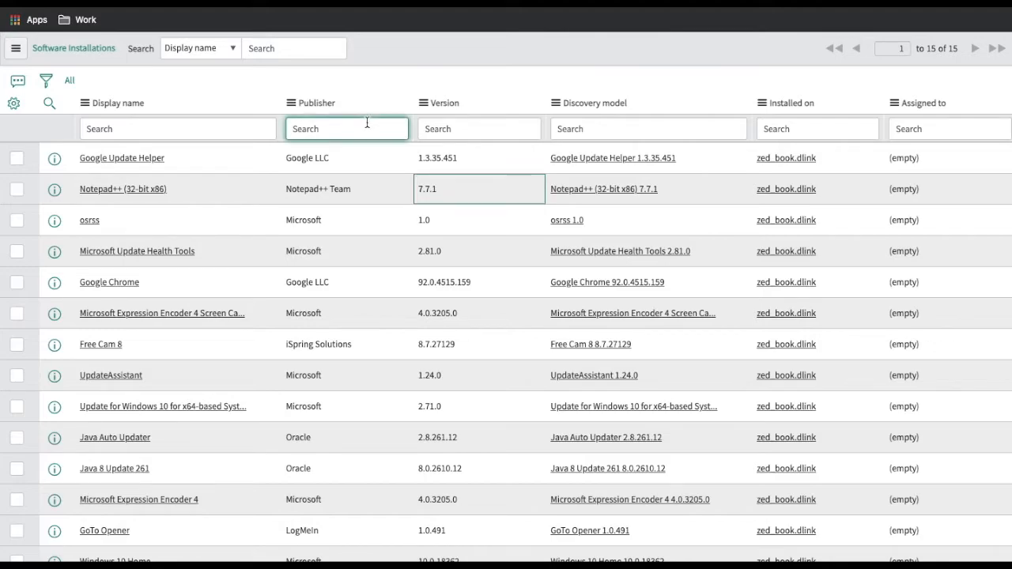
Filter installations to Oracle and move Java 8 Update 261 to the Technical Staff MacBook Pro
{"action": "type", "text": "orac"}
{"action": "key", "text": "Return"}
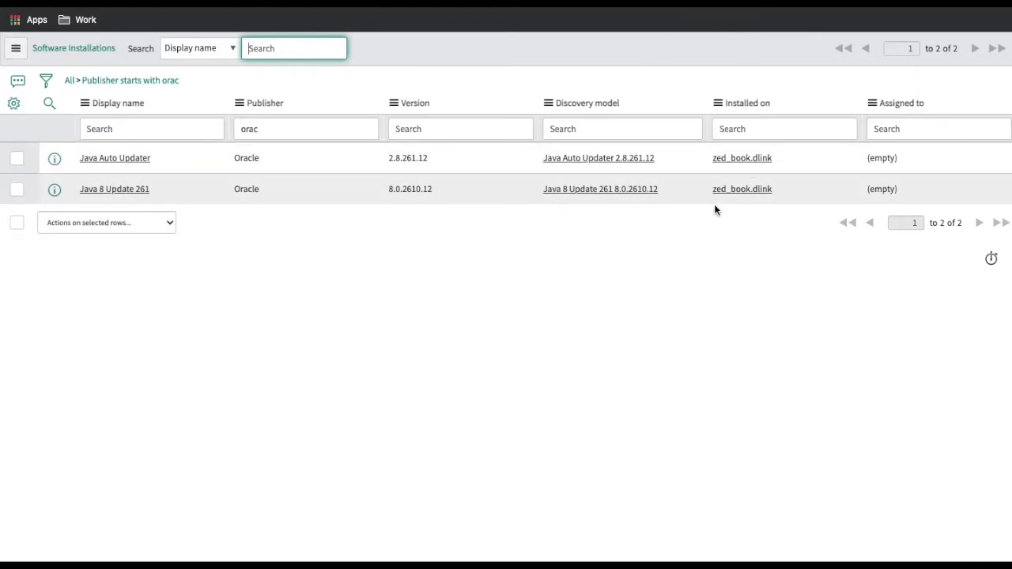
{"action": "left_click", "coordinate": [802, 186]}
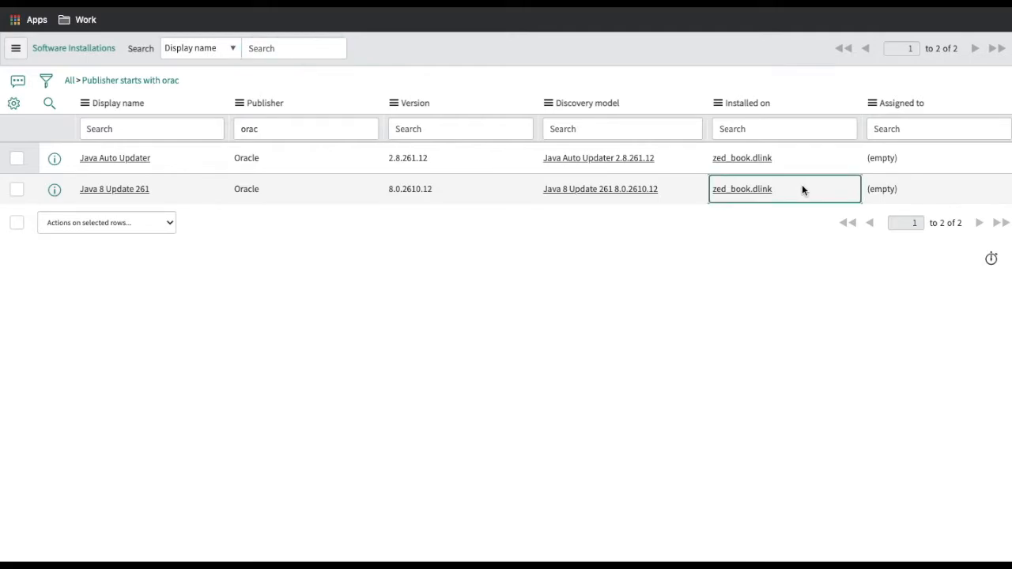
{"action": "double_click", "coordinate": [802, 189]}
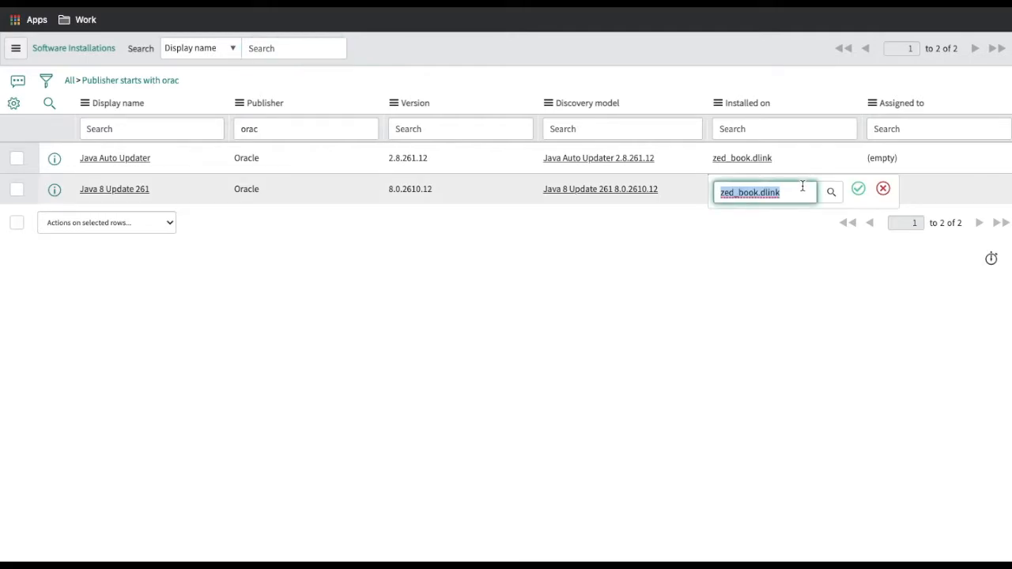
{"action": "key", "text": "BackSpace"}
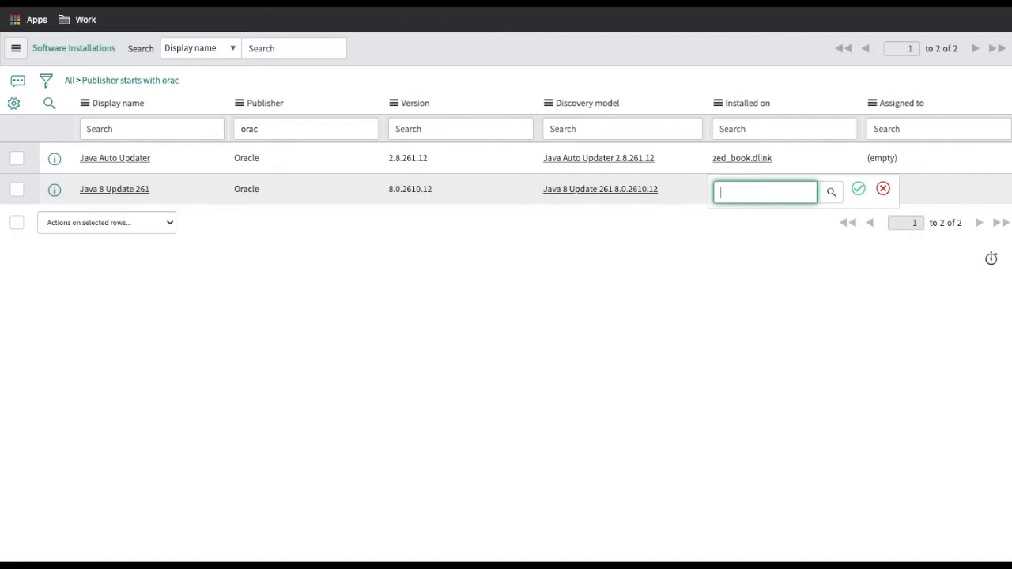
{"action": "type", "text": "a"}
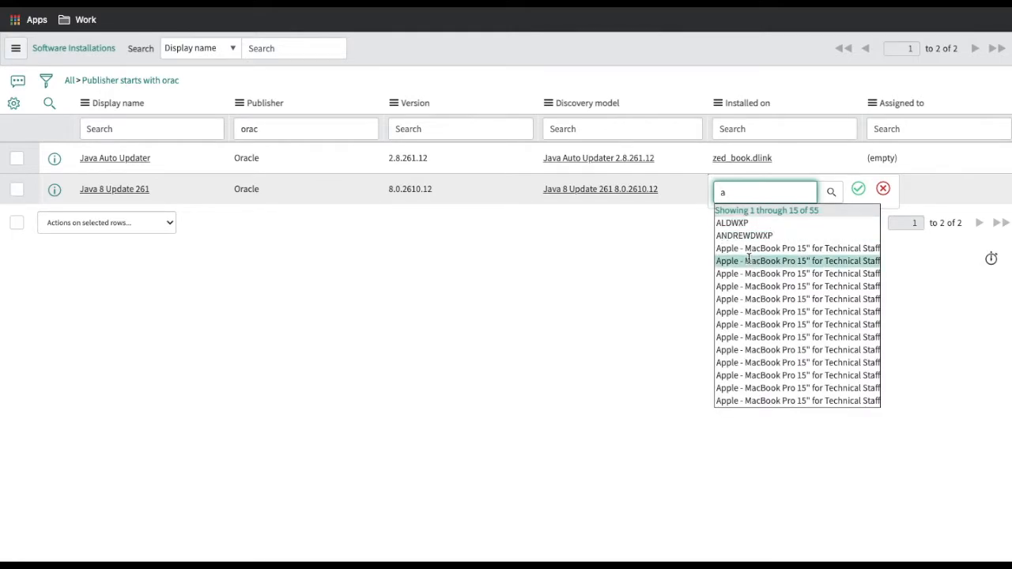
{"action": "left_click", "coordinate": [771, 247]}
{"action": "left_click", "coordinate": [856, 195]}
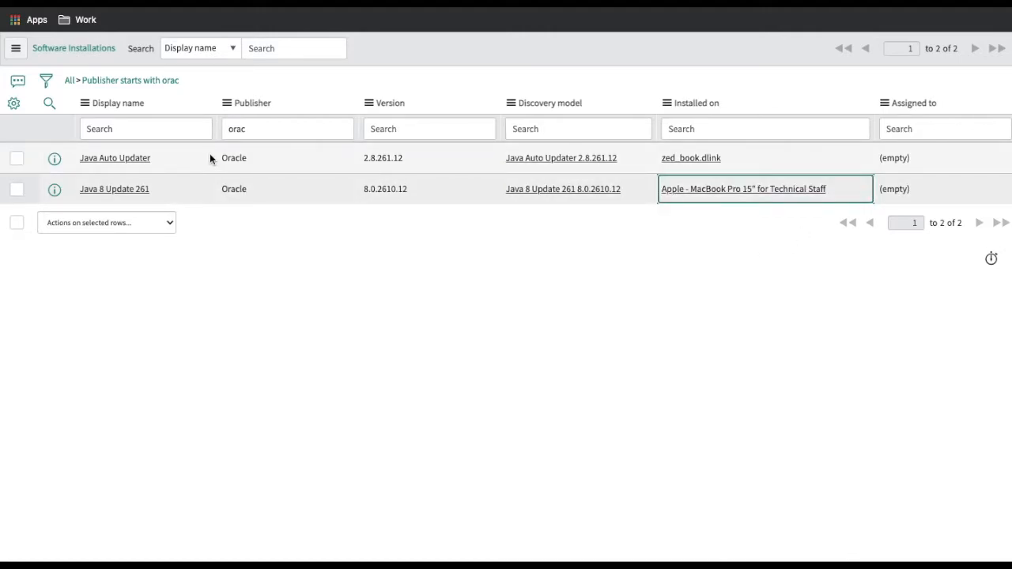
Remove the Oracle filter and group the installations by Installed on device
{"action": "left_click", "coordinate": [70, 81]}
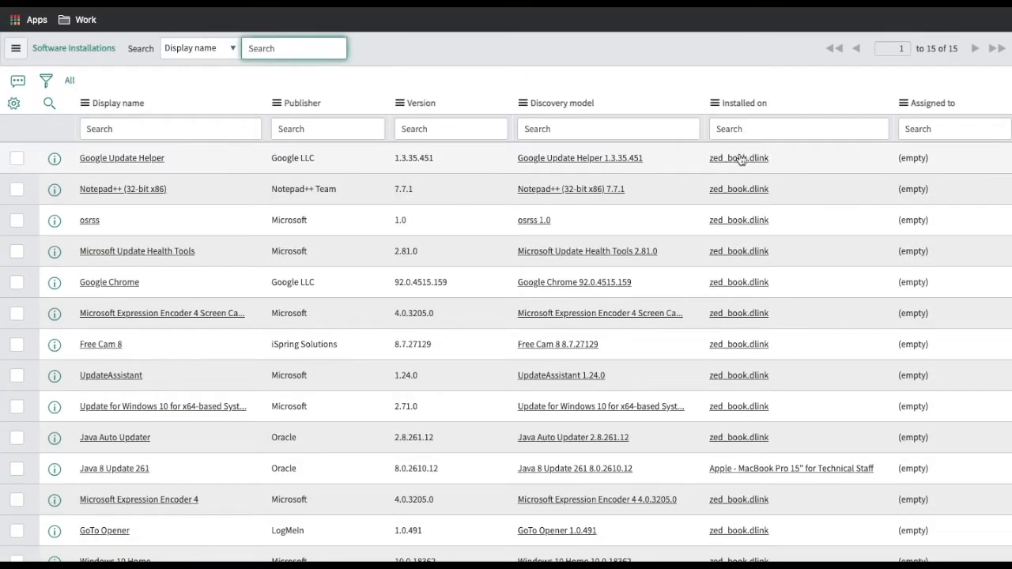
{"action": "right_click", "coordinate": [741, 105]}
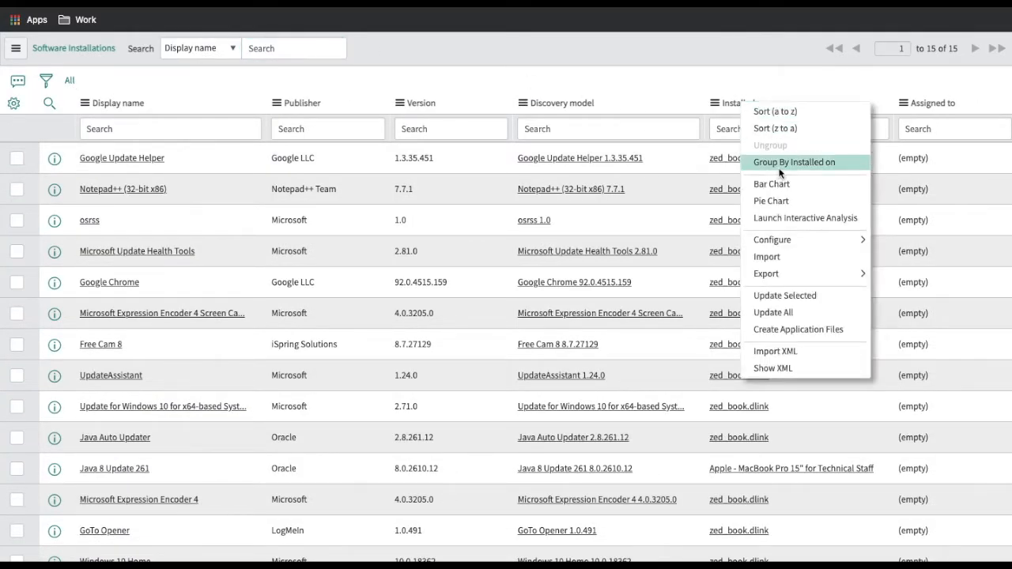
{"action": "left_click", "coordinate": [780, 171]}
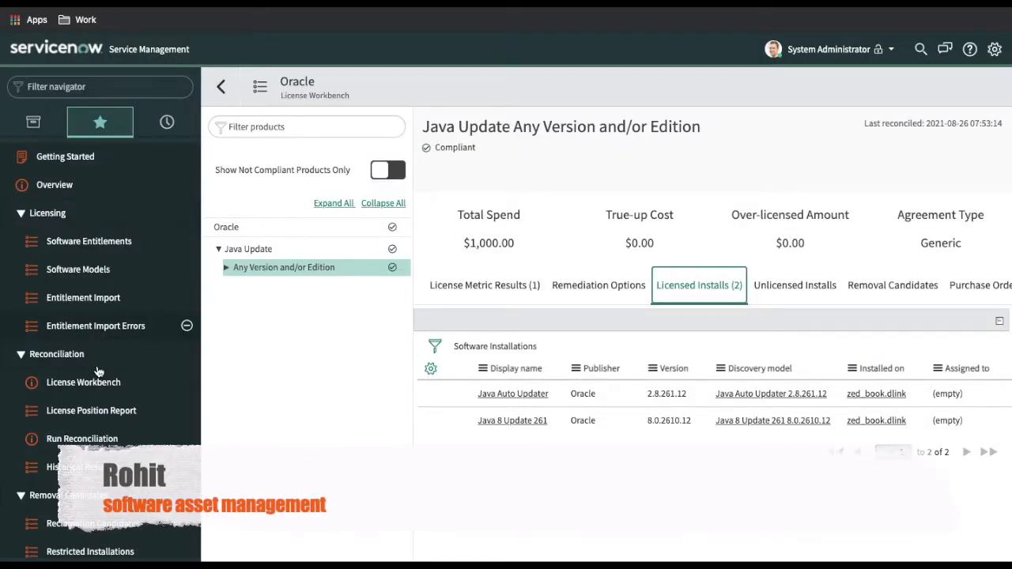
Rerun reconciliation for all publishers and open the License Workbench
{"action": "left_click", "coordinate": [83, 441]}
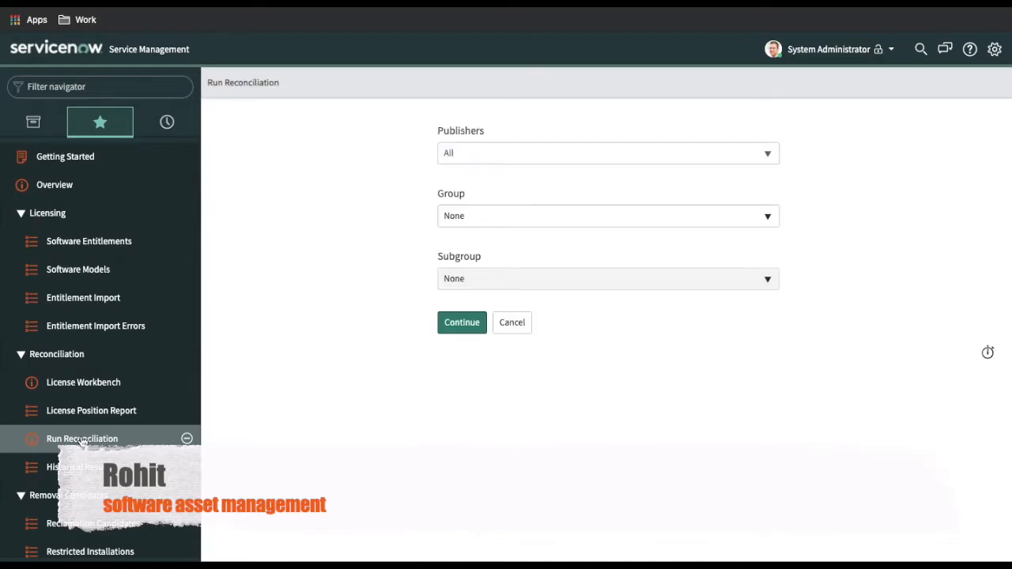
{"action": "left_click", "coordinate": [467, 324]}
{"action": "left_click", "coordinate": [653, 196]}
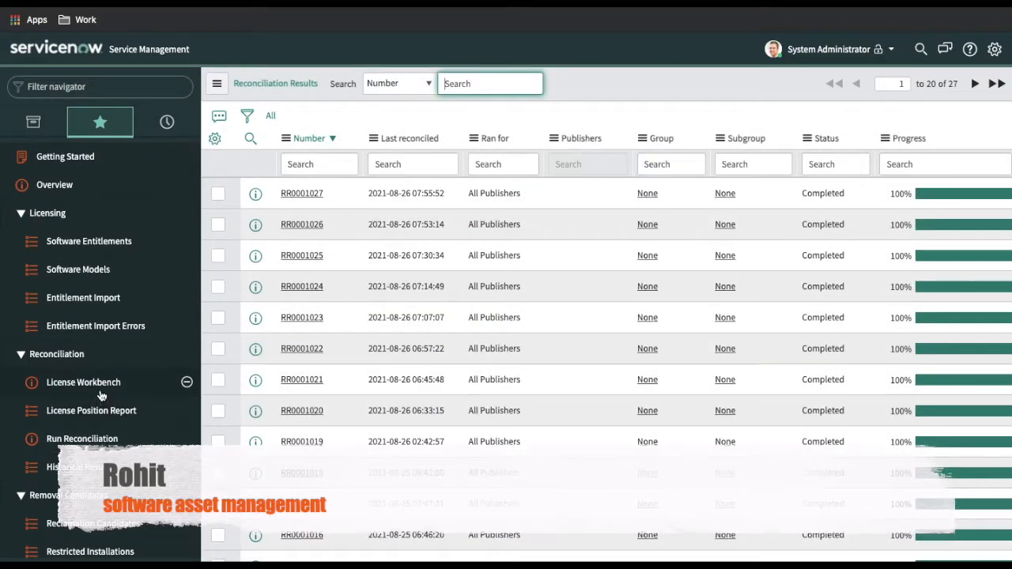
{"action": "left_click", "coordinate": [101, 393]}
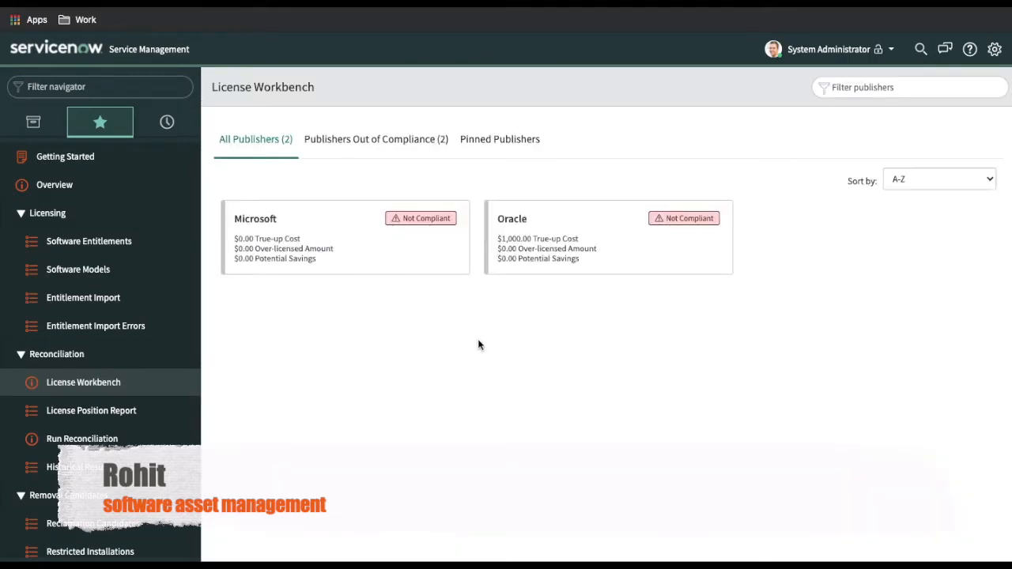
Open Oracle's Java Update results, compare licensed and unlicensed installs, and expand its editions
{"action": "left_click", "coordinate": [529, 268]}
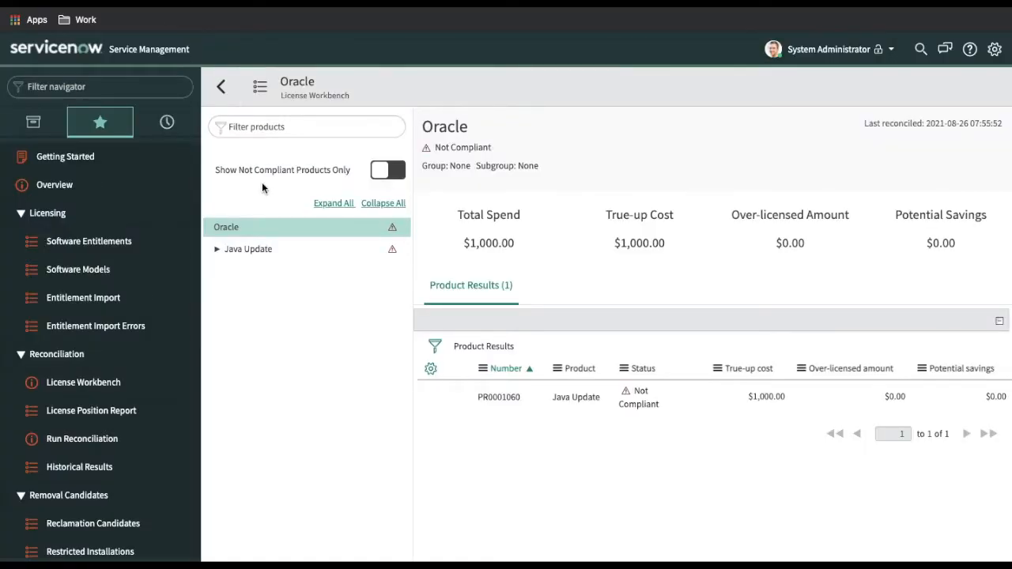
{"action": "left_click", "coordinate": [250, 254]}
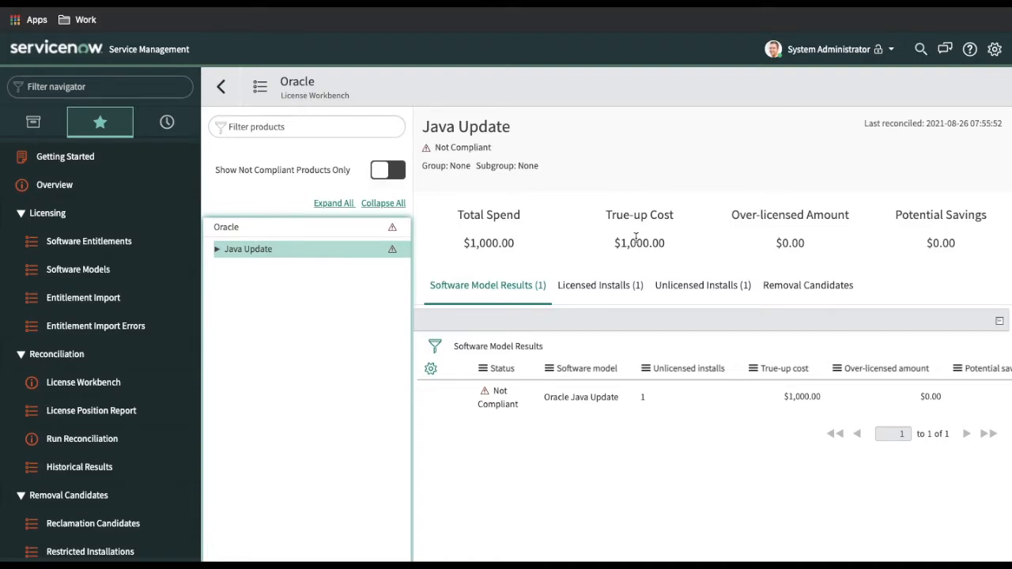
{"action": "left_click", "coordinate": [622, 299]}
{"action": "left_click", "coordinate": [635, 290]}
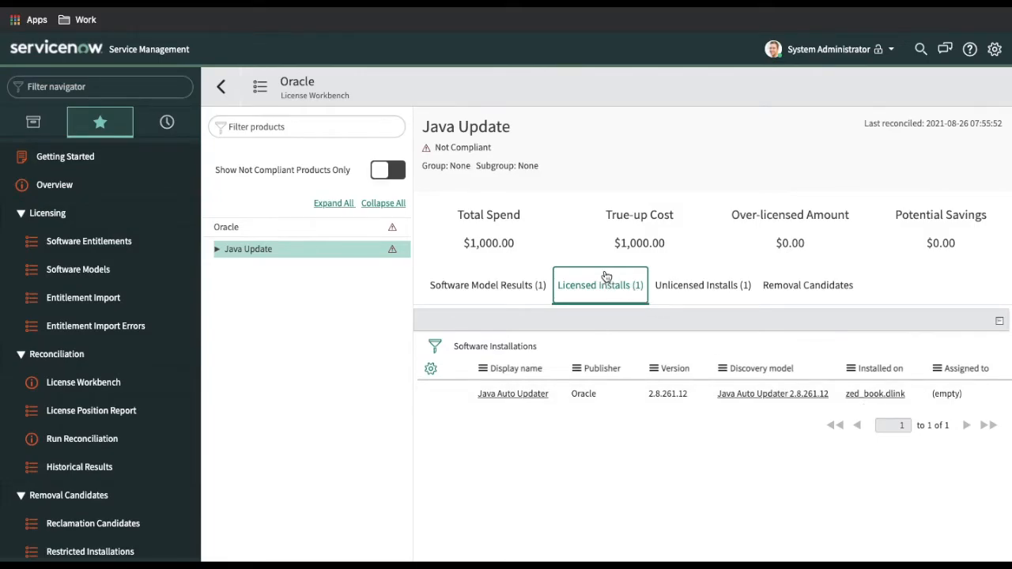
{"action": "left_click", "coordinate": [699, 296]}
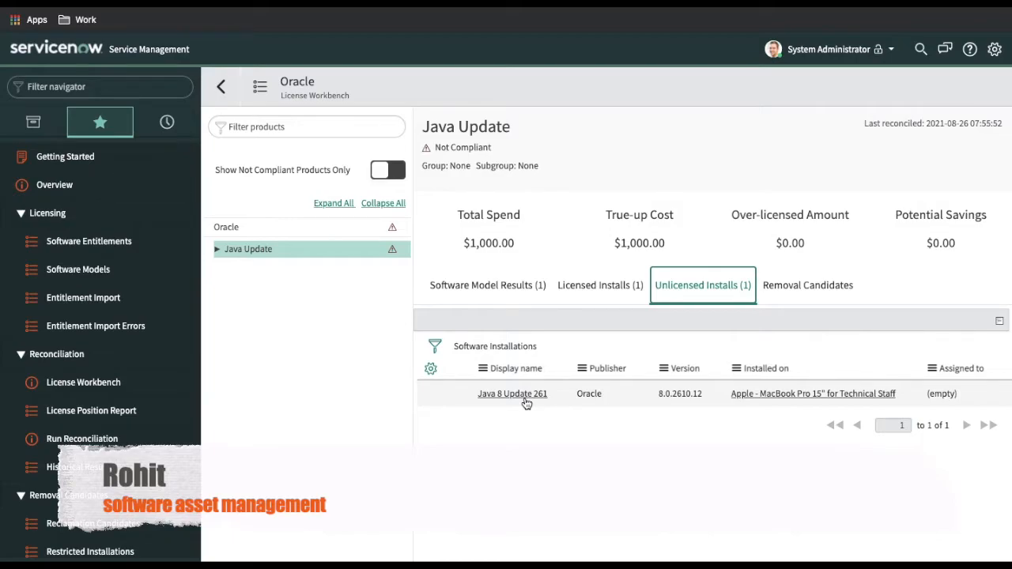
{"action": "left_click", "coordinate": [218, 249]}
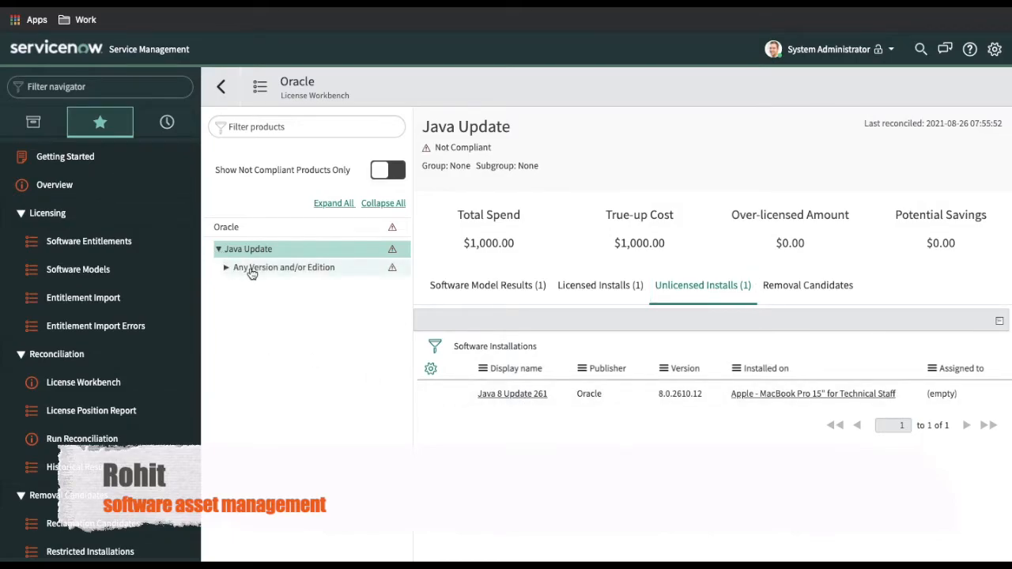
Show Java Update Any Version and/or Edition remediation options: Remove Unlicensed Installs and Purchase Rights ($1,000.00)
{"action": "left_click", "coordinate": [251, 269]}
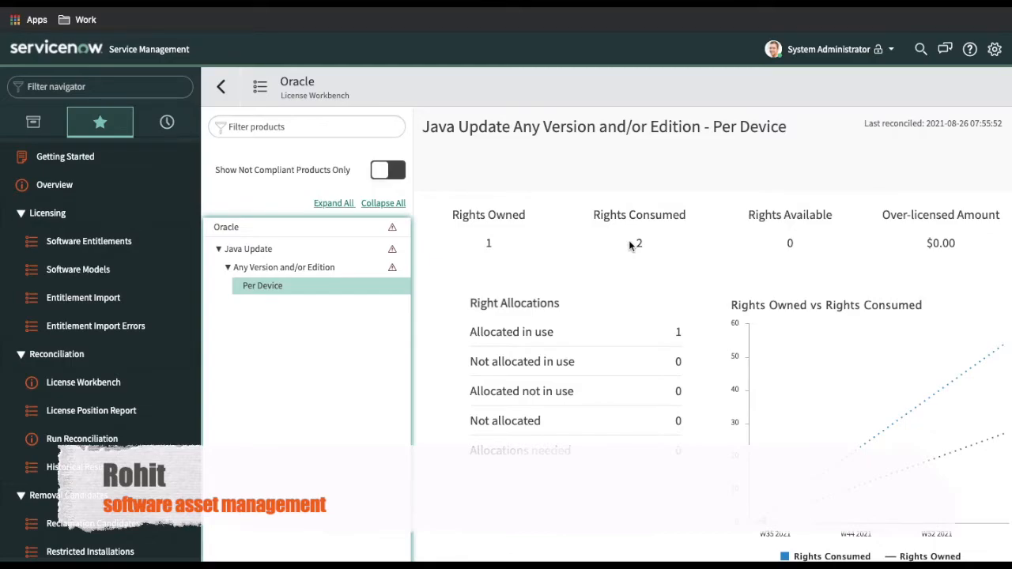
{"action": "left_click", "coordinate": [301, 270]}
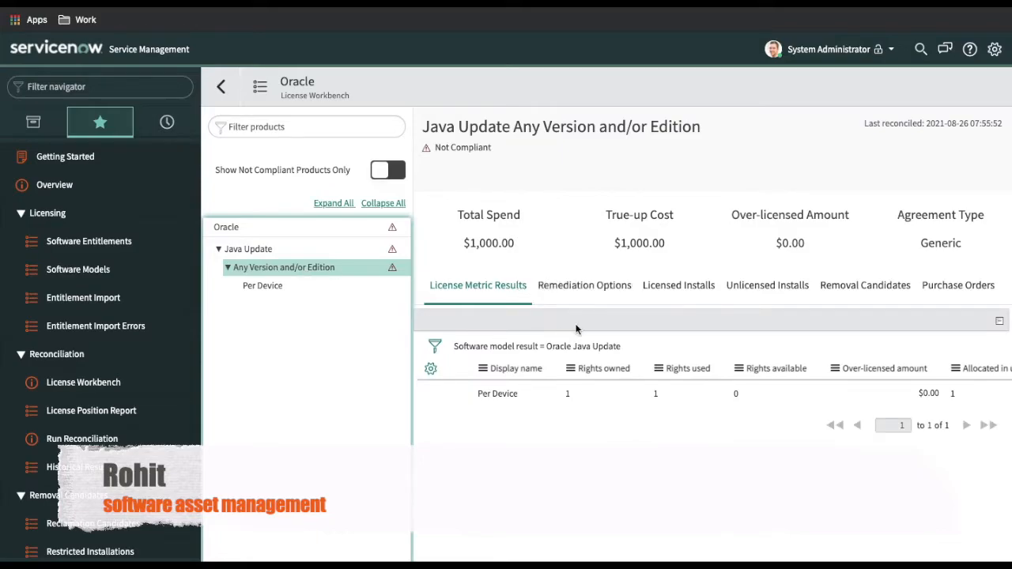
{"action": "left_click", "coordinate": [571, 288]}
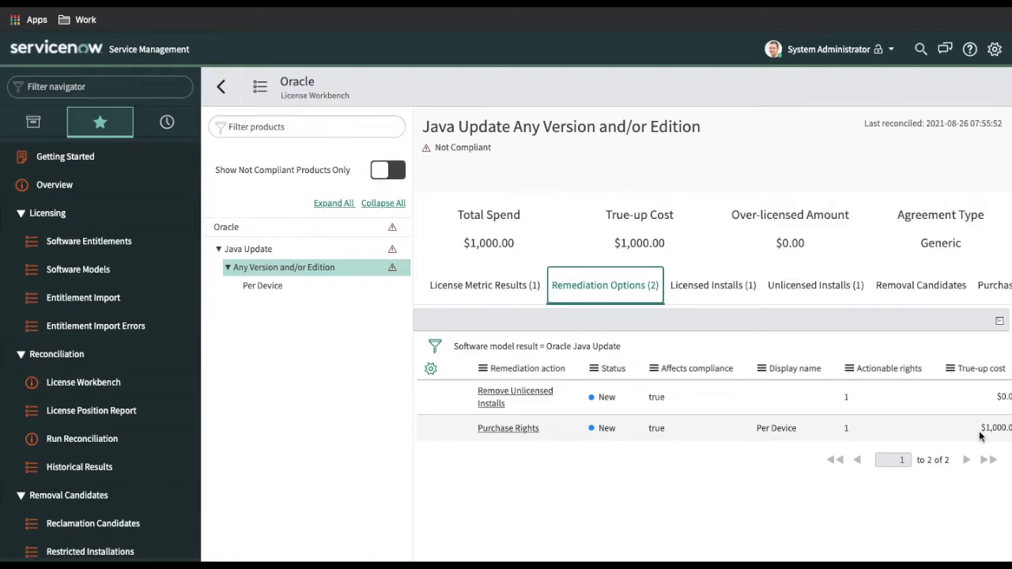
Review the Purchase Rights remediation and create Oracle purchase order PO0010012 from it
{"action": "left_click", "coordinate": [492, 430]}
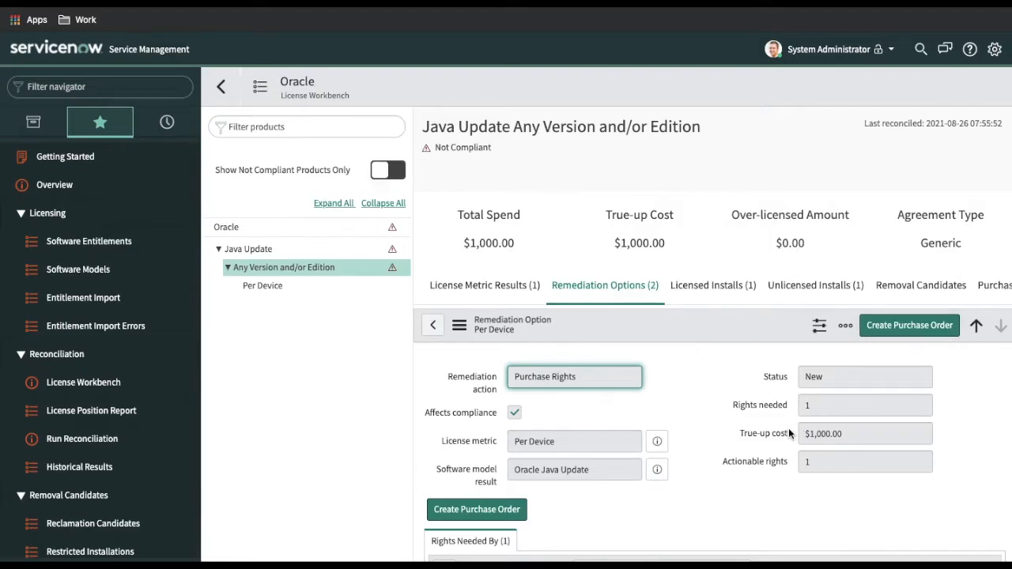
{"action": "scroll", "coordinate": [789, 428], "scroll_direction": "down", "scroll_amount": 1}
{"action": "scroll", "coordinate": [776, 495], "scroll_direction": "down", "scroll_amount": 3}
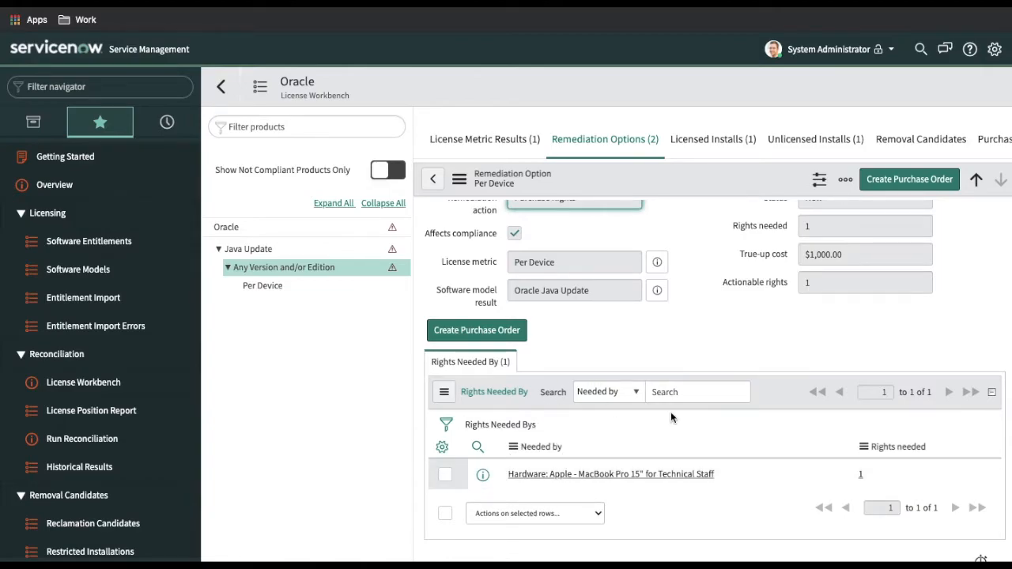
{"action": "scroll", "coordinate": [553, 439], "scroll_direction": "up", "scroll_amount": 1}
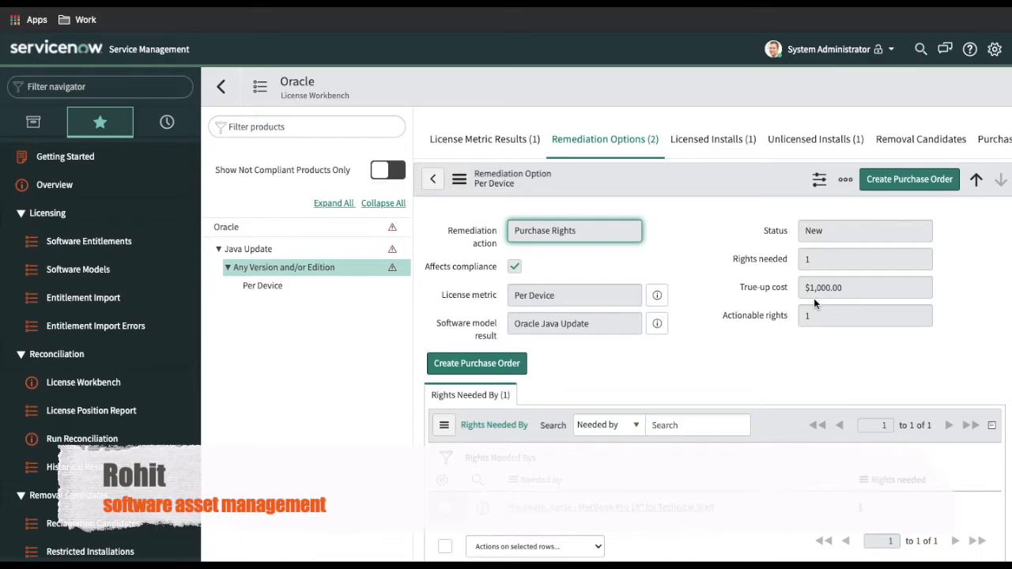
{"action": "left_click", "coordinate": [926, 188]}
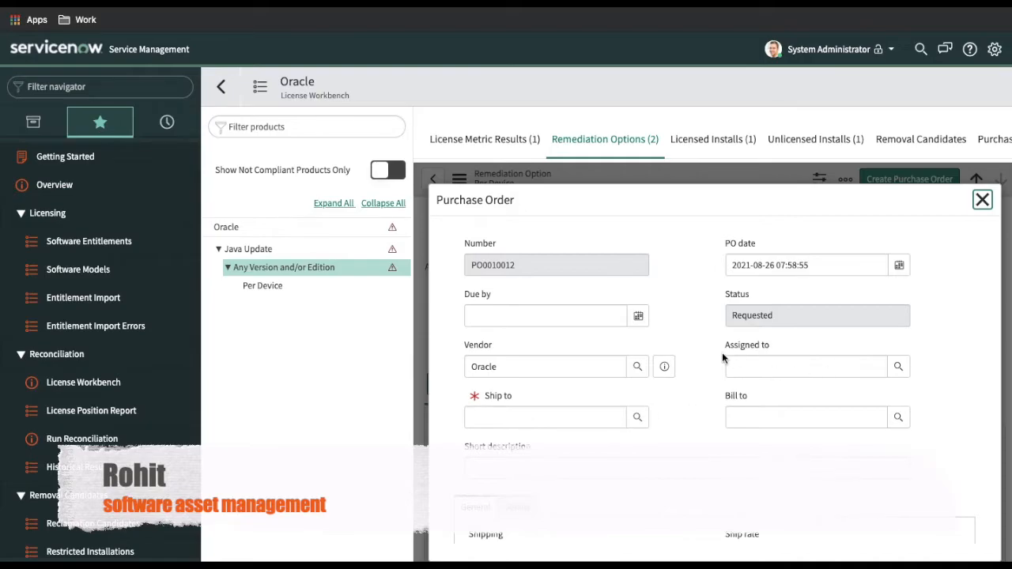
Ship purchase order PO0010012 to Stock01, place the order, and preview it
{"action": "scroll", "coordinate": [722, 352], "scroll_direction": "down", "scroll_amount": 5}
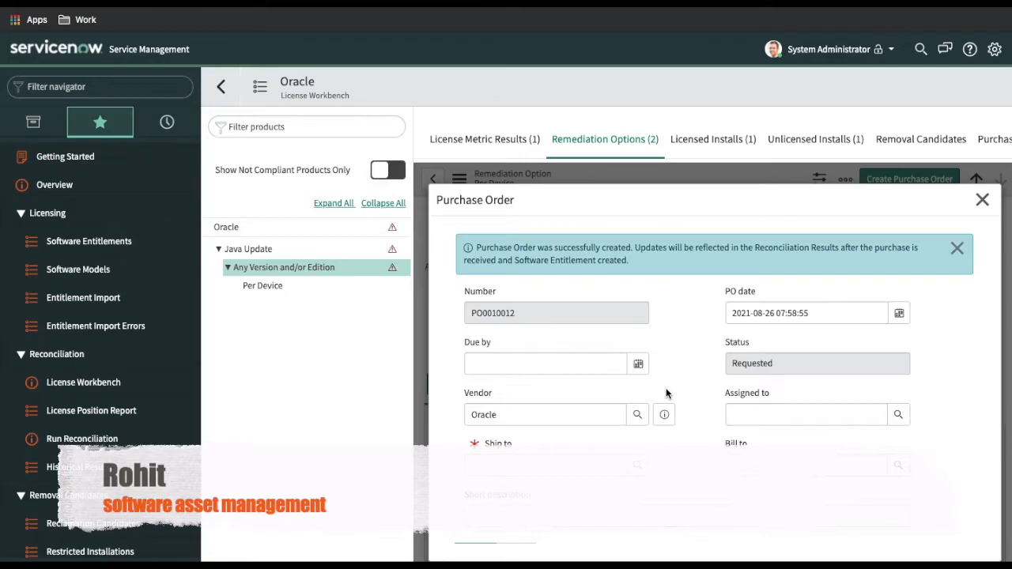
{"action": "left_click", "coordinate": [641, 469]}
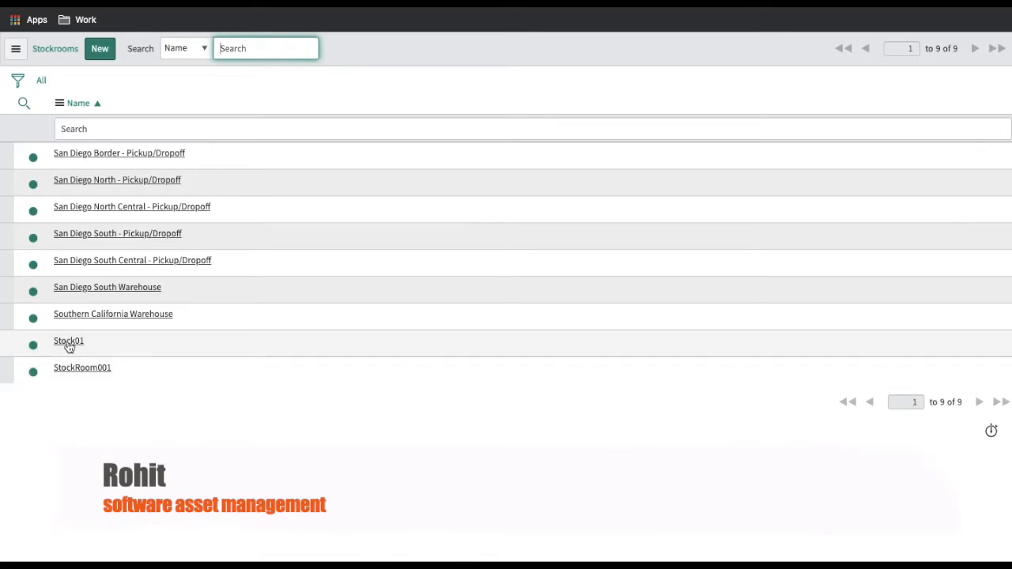
{"action": "left_click", "coordinate": [69, 342]}
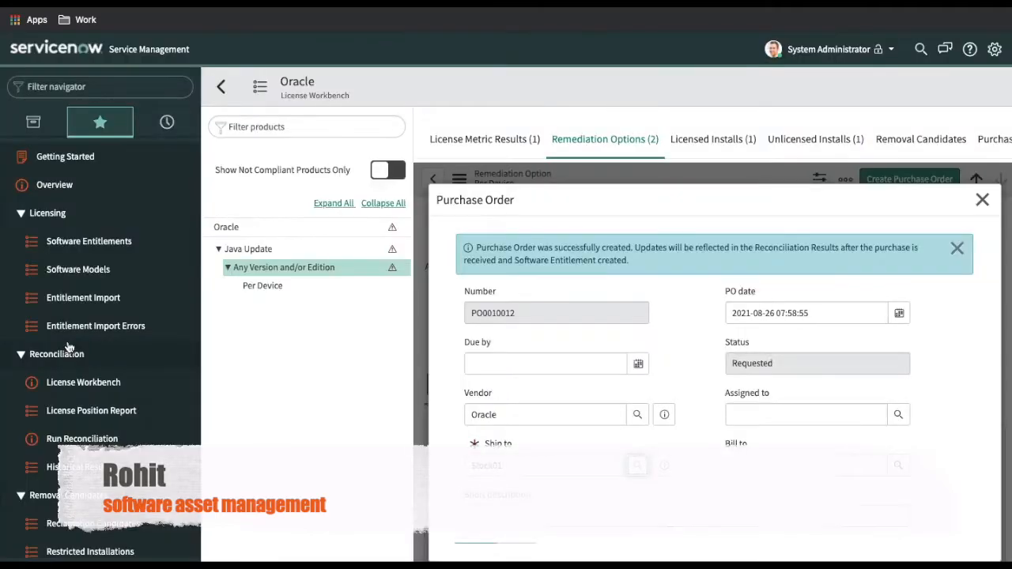
{"action": "scroll", "coordinate": [734, 435], "scroll_direction": "down", "scroll_amount": 3}
{"action": "scroll", "coordinate": [734, 441], "scroll_direction": "down", "scroll_amount": 2}
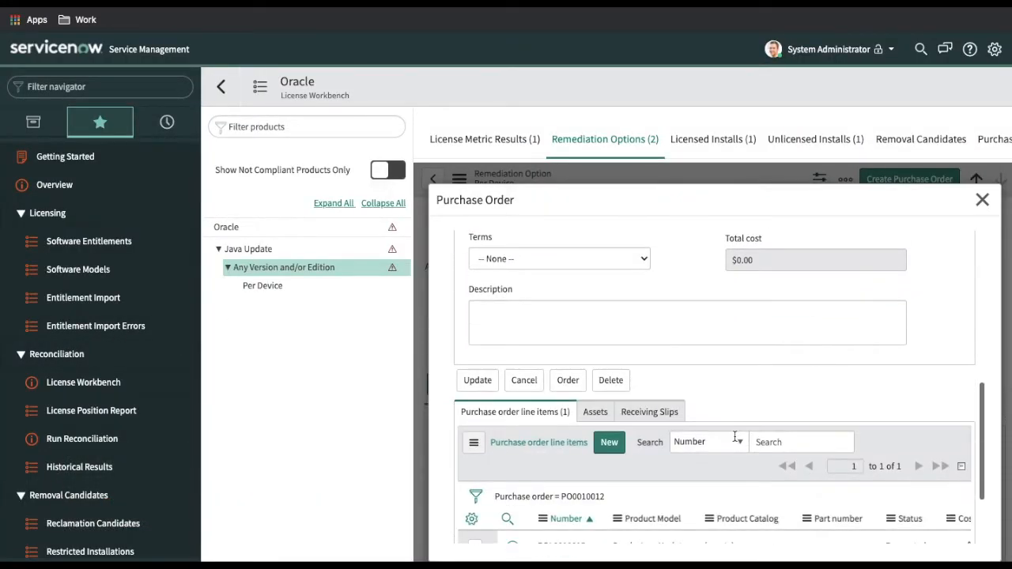
{"action": "left_click", "coordinate": [569, 380]}
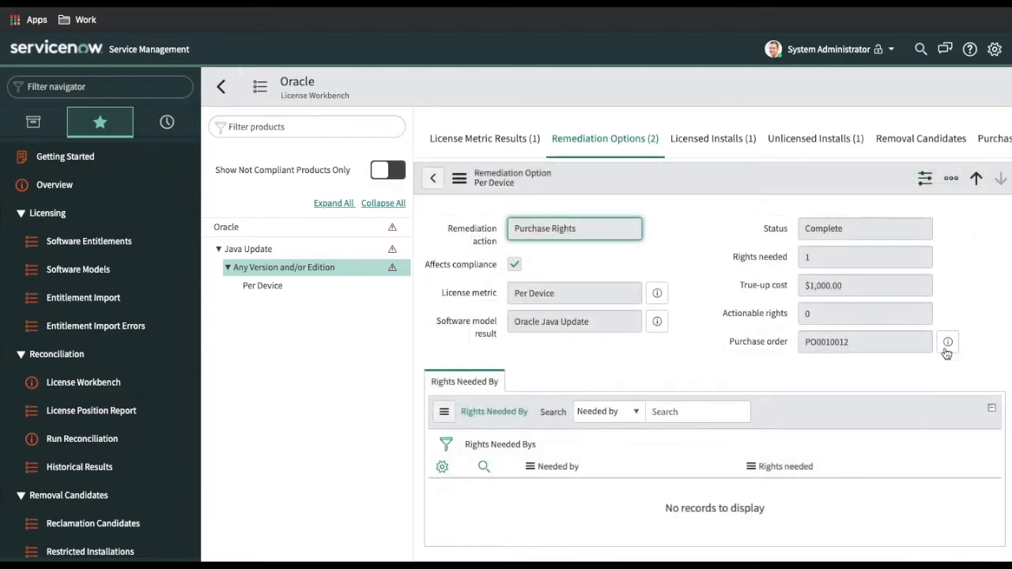
{"action": "left_click", "coordinate": [948, 342]}
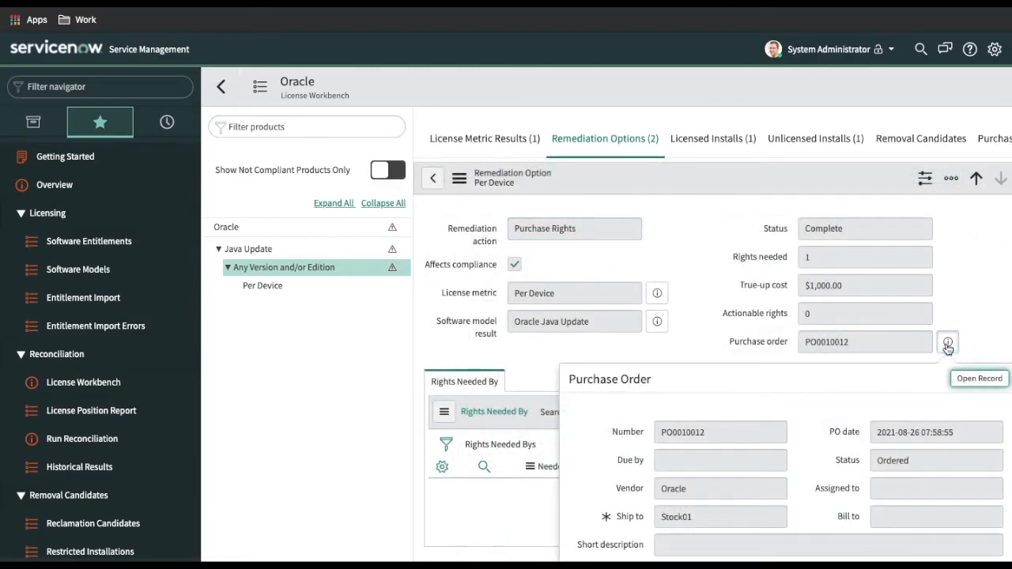
Start receiving PO0010012 with asset tag AST02 and serial number SL02
{"action": "left_click", "coordinate": [980, 379]}
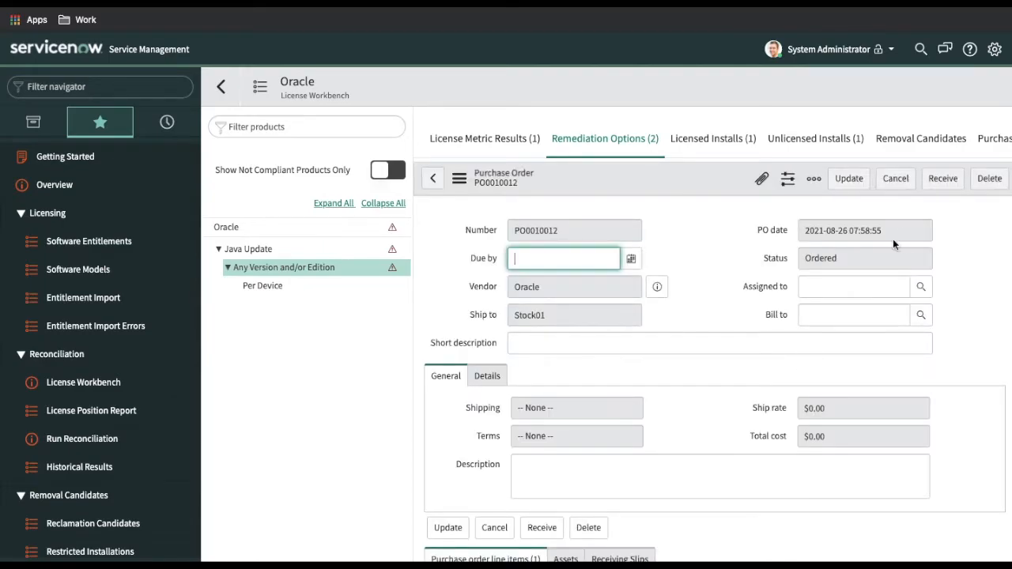
{"action": "left_click", "coordinate": [940, 180]}
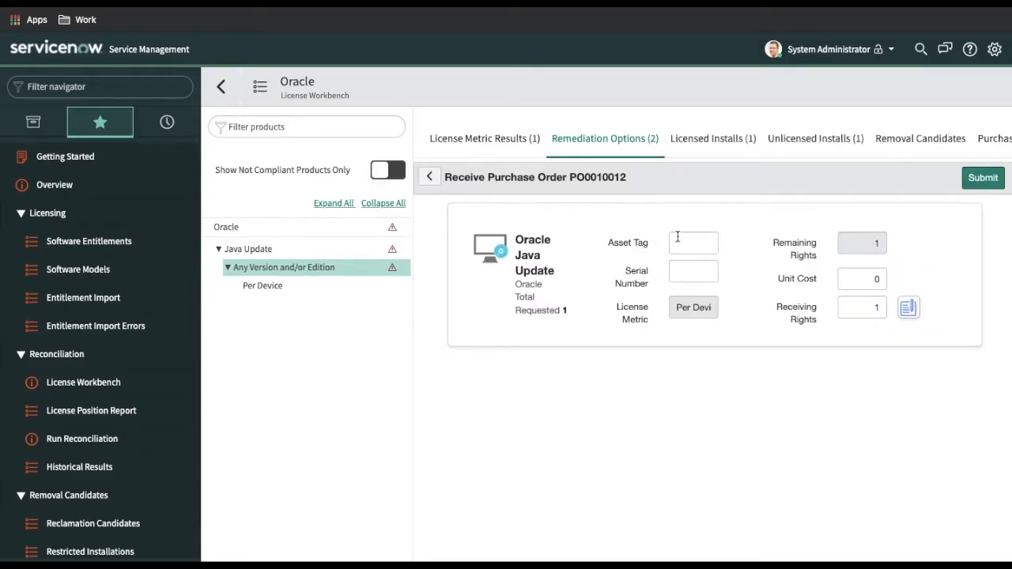
{"action": "left_click", "coordinate": [121, 241]}
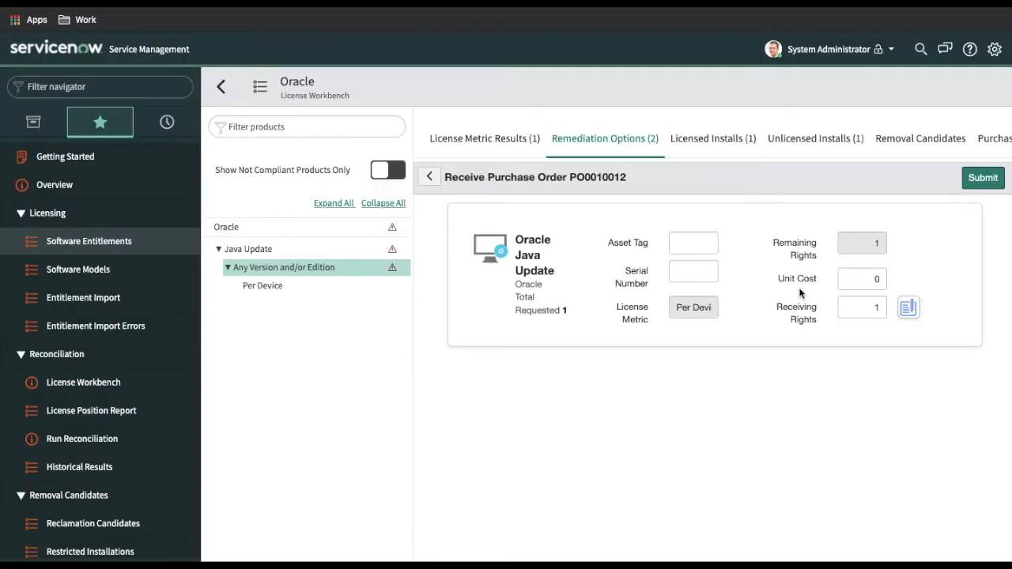
{"action": "left_click", "coordinate": [693, 242]}
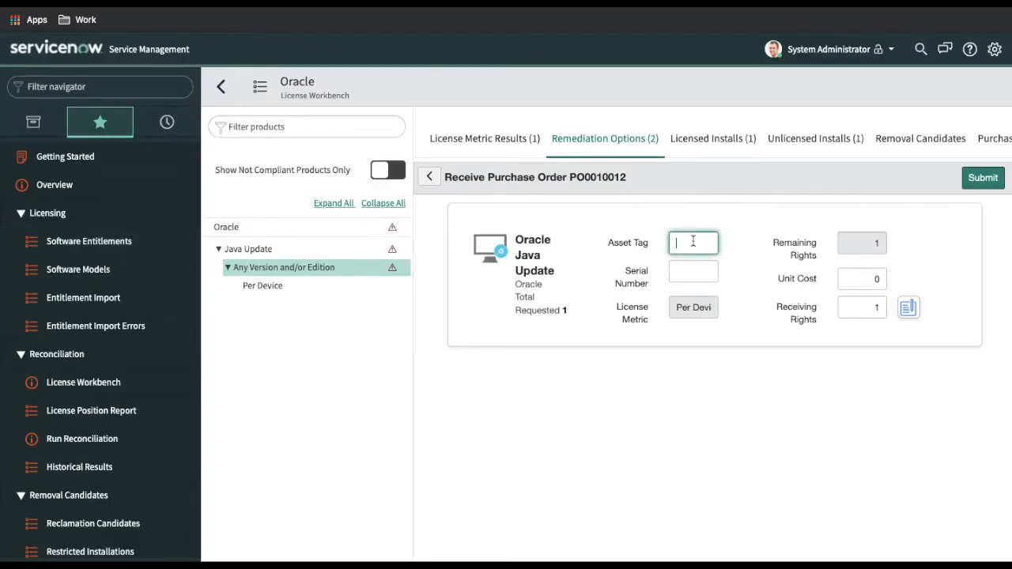
{"action": "type", "text": "AST02"}
{"action": "left_click", "coordinate": [680, 275]}
{"action": "type", "text": "SL02"}
{"action": "left_click", "coordinate": [753, 293]}
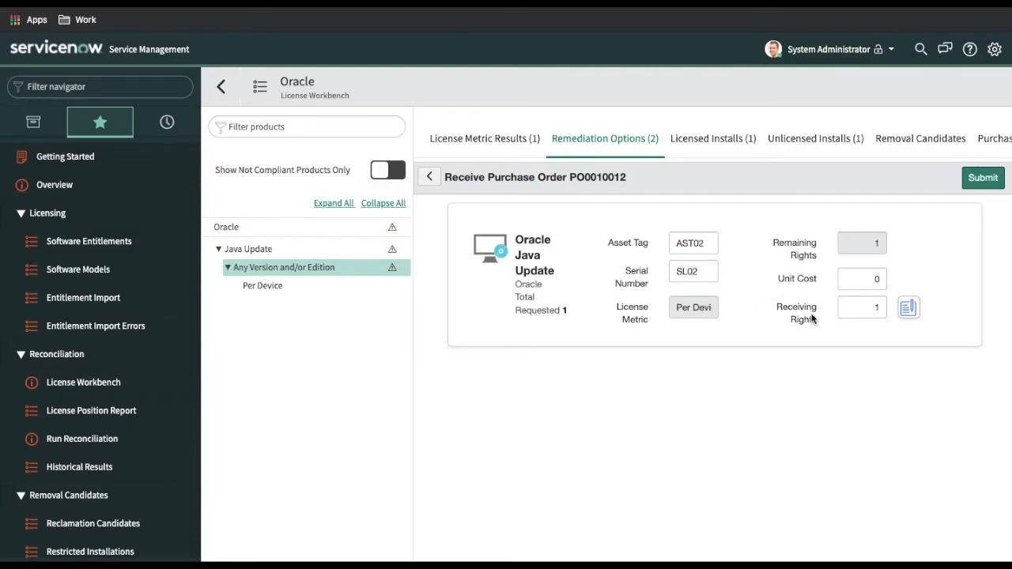
Set receiving rights to 2 and bring up license key capture for the receipt
{"action": "left_click", "coordinate": [877, 310]}
{"action": "key", "text": "BackSpace"}
{"action": "type", "text": "2"}
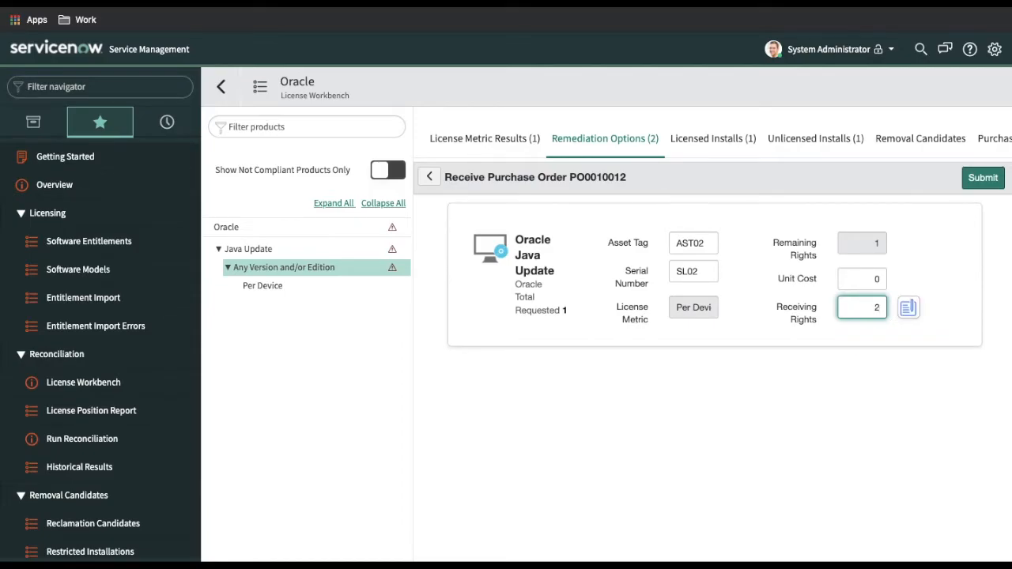
{"action": "left_click", "coordinate": [911, 360]}
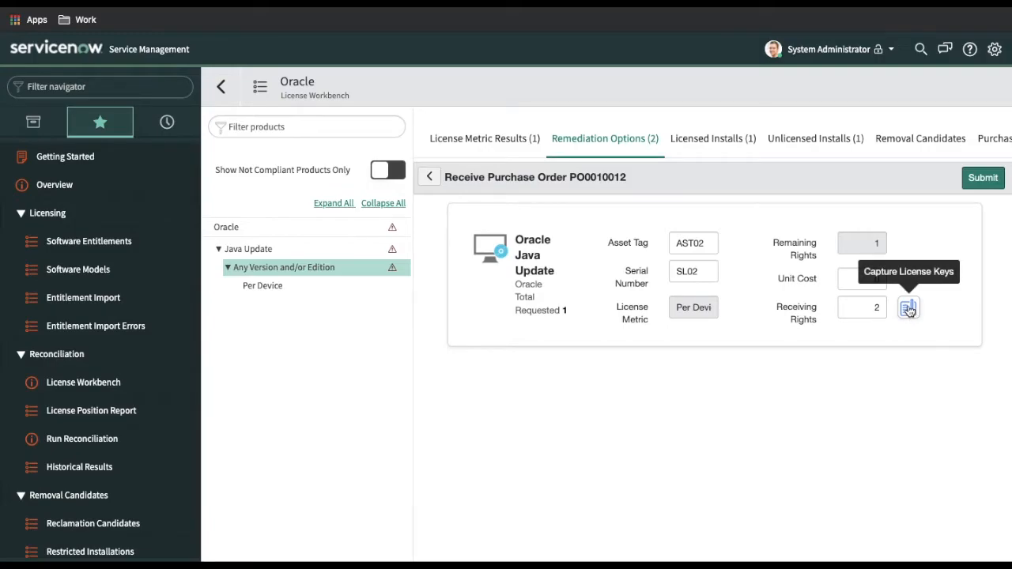
{"action": "left_click", "coordinate": [909, 309]}
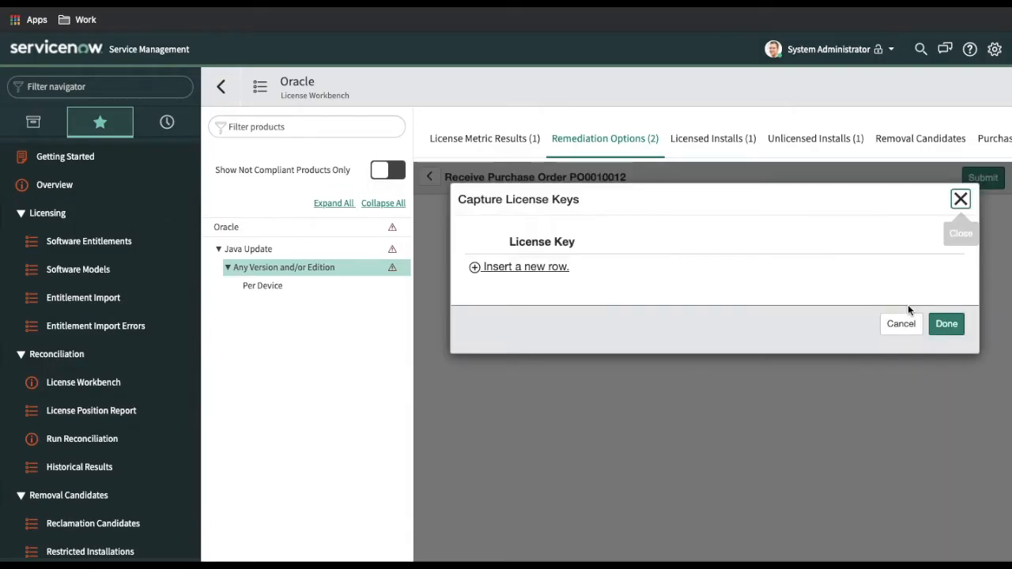
Capture license keys LNC 02 and LNC 03 for the receipt and confirm them
{"action": "left_click", "coordinate": [507, 269]}
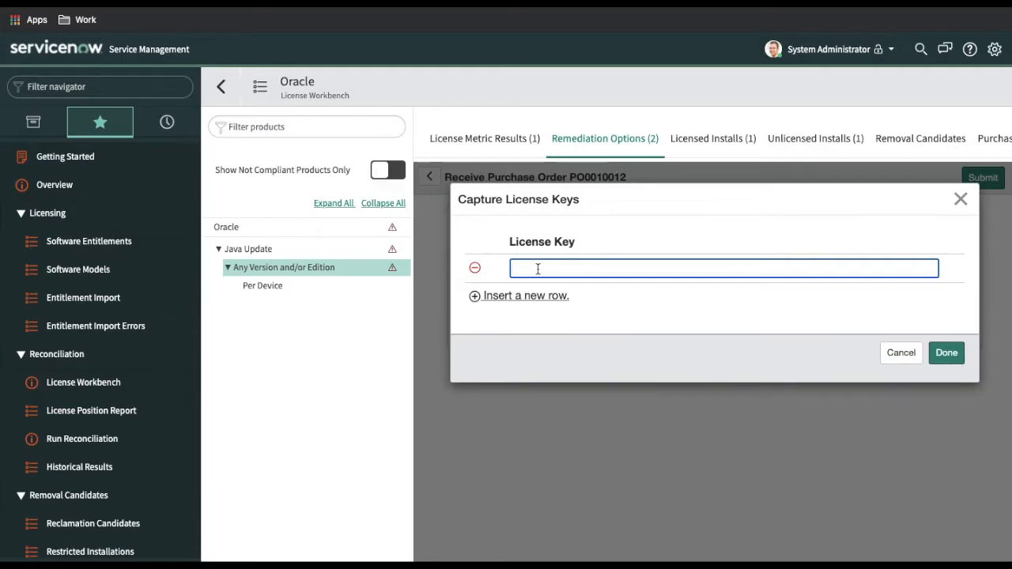
{"action": "type", "text": "LNC 02"}
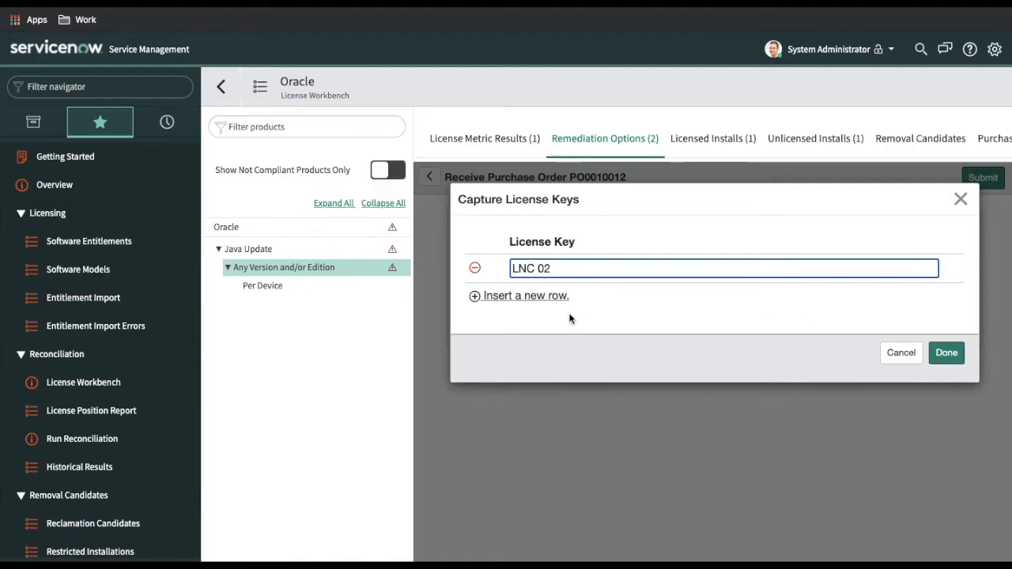
{"action": "left_click", "coordinate": [549, 297]}
{"action": "type", "text": "LNC -"}
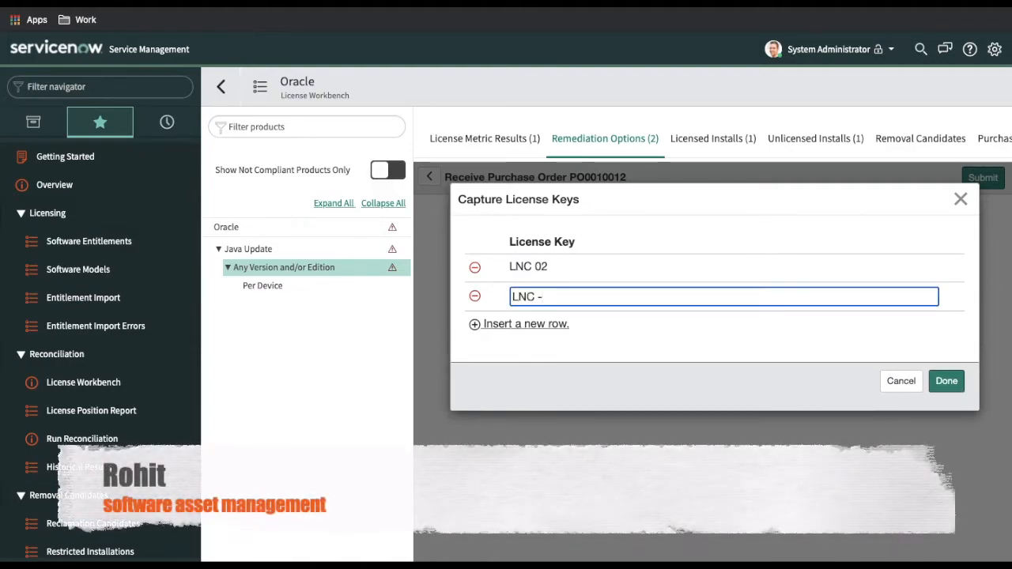
{"action": "key", "text": "BackSpace"}
{"action": "type", "text": "03"}
{"action": "left_click", "coordinate": [947, 381]}
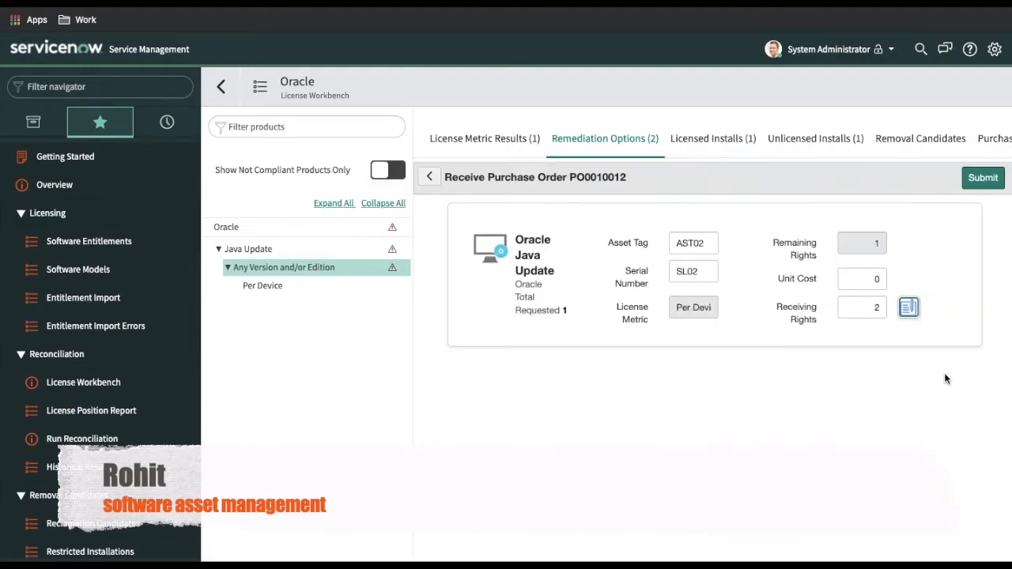
Submit the PO0010012 receipt, then add a new row to entitlement AST02's Device Allocations
{"action": "left_click", "coordinate": [984, 178]}
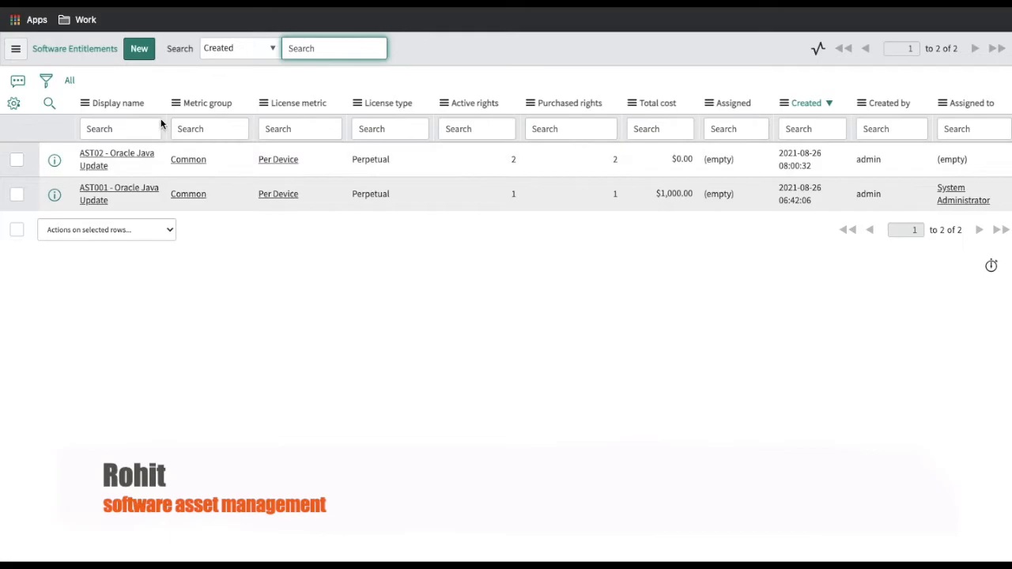
{"action": "left_click", "coordinate": [133, 155]}
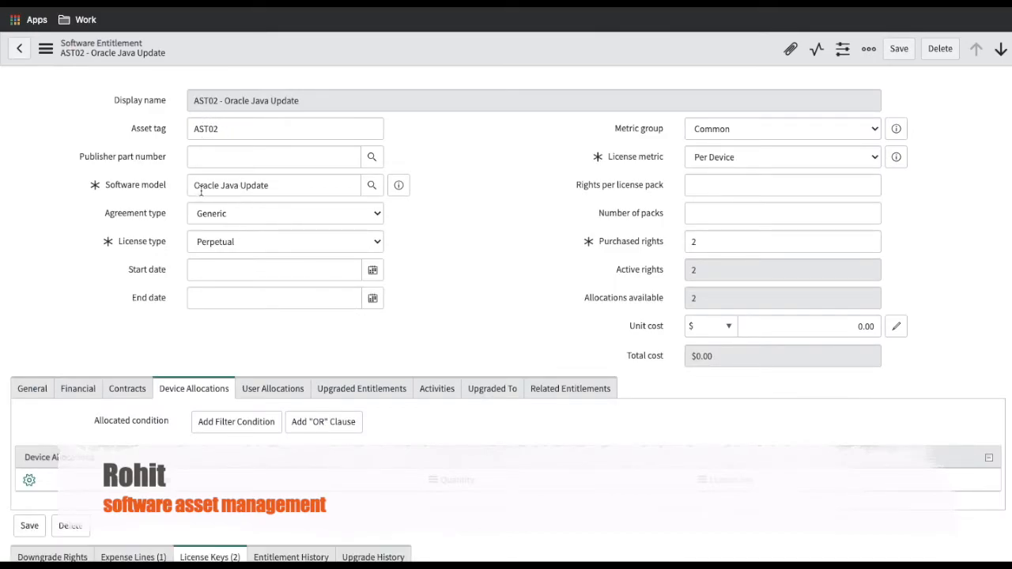
{"action": "left_click", "coordinate": [33, 335]}
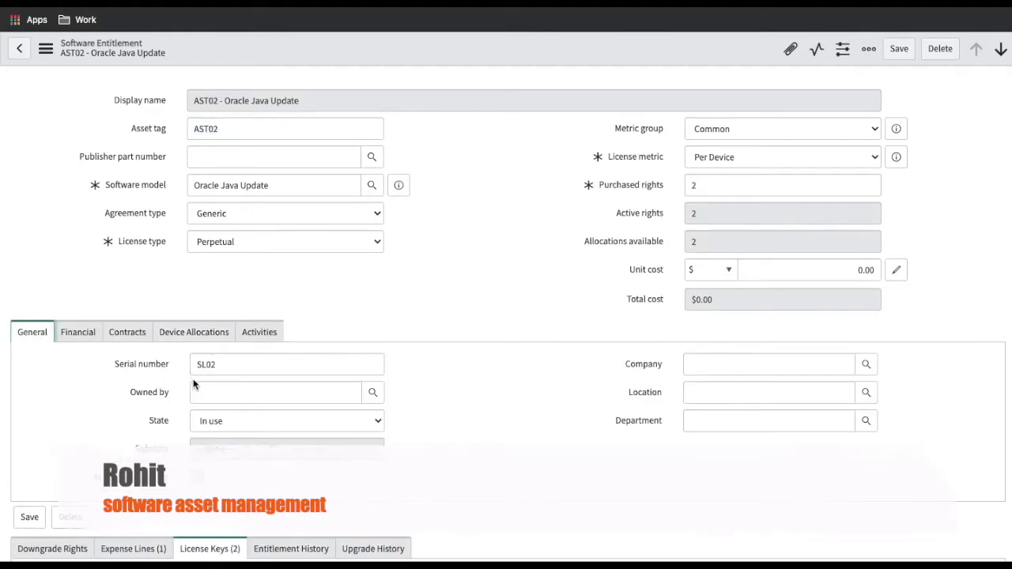
{"action": "scroll", "coordinate": [420, 411], "scroll_direction": "down", "scroll_amount": 3}
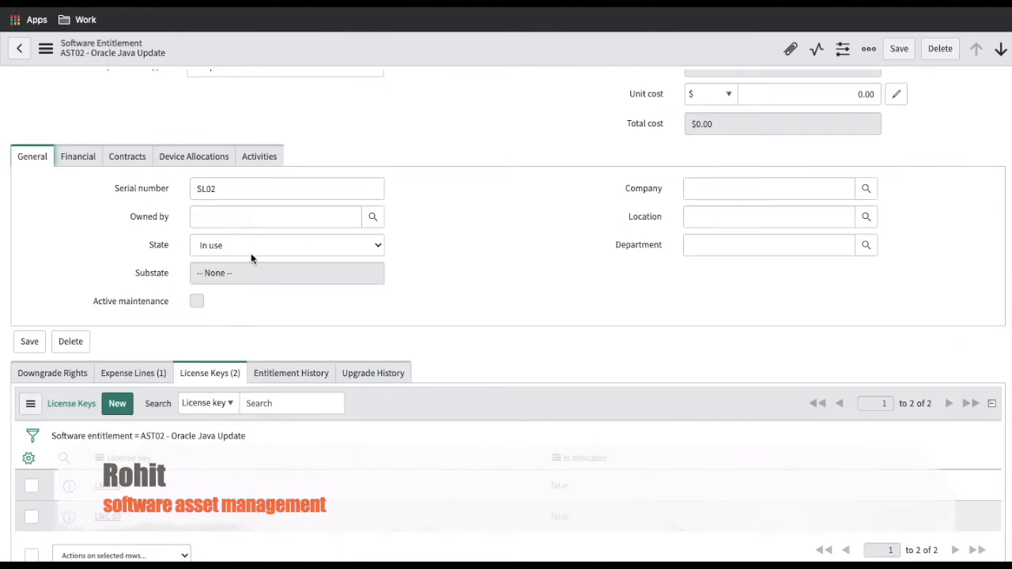
{"action": "left_click", "coordinate": [188, 163]}
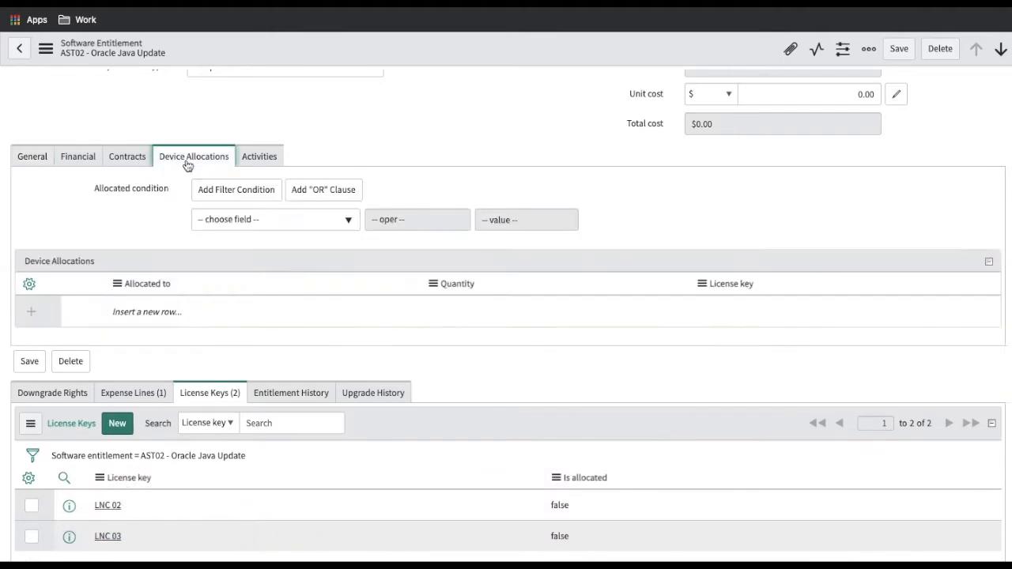
{"action": "left_click", "coordinate": [151, 312]}
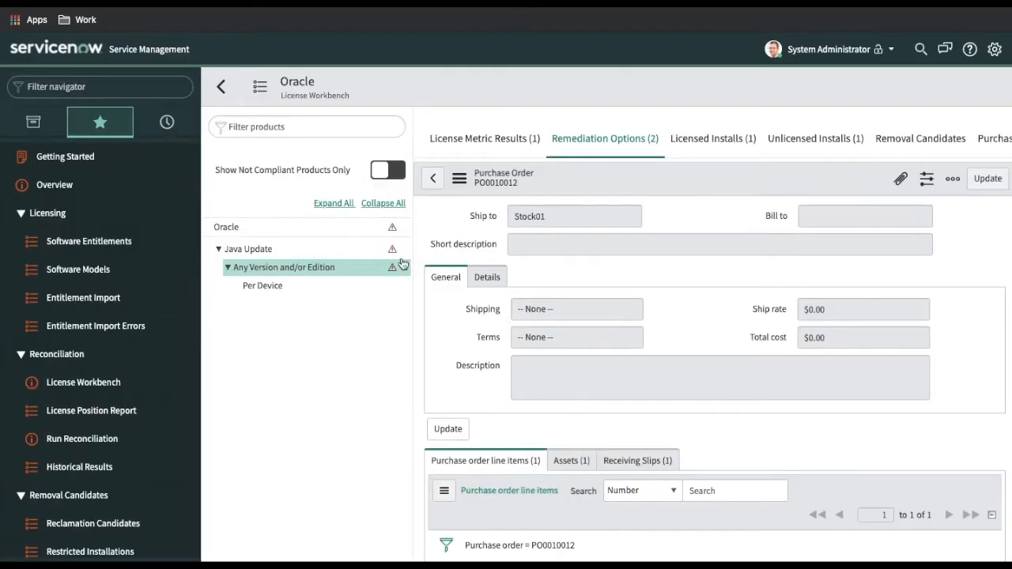
Allocate the unlicensed Apple MacBook Pro 15" for Technical Staff to AST02 with license key LNC 02
{"action": "left_click", "coordinate": [301, 275]}
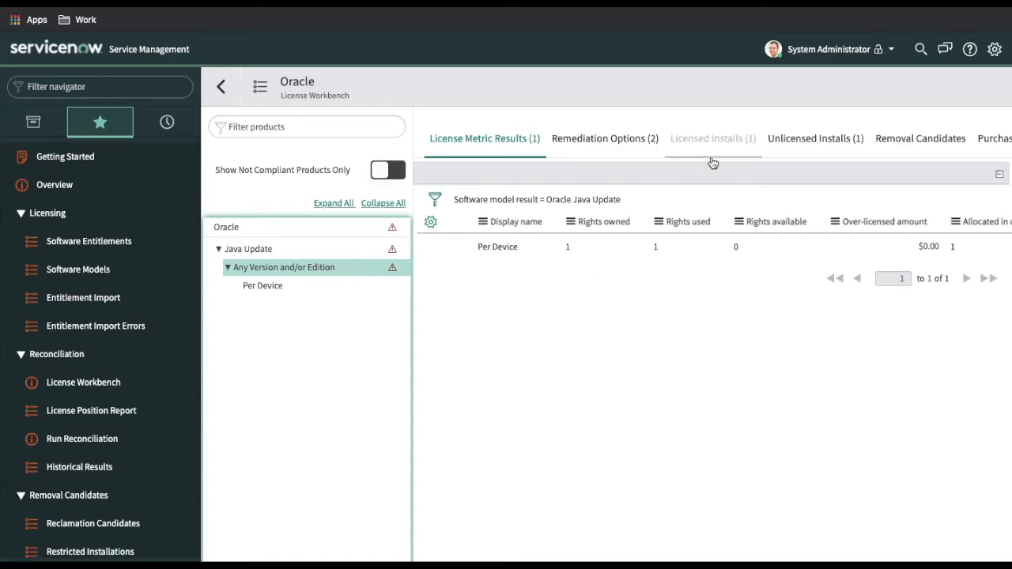
{"action": "left_click", "coordinate": [837, 141]}
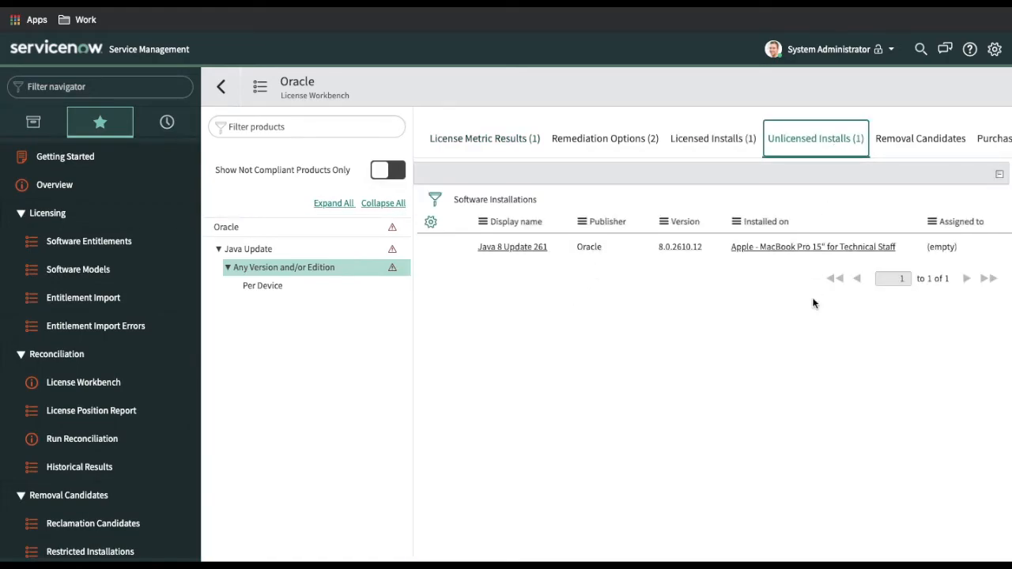
{"action": "left_click_drag", "start_coordinate": [906, 246], "coordinate": [730, 250]}
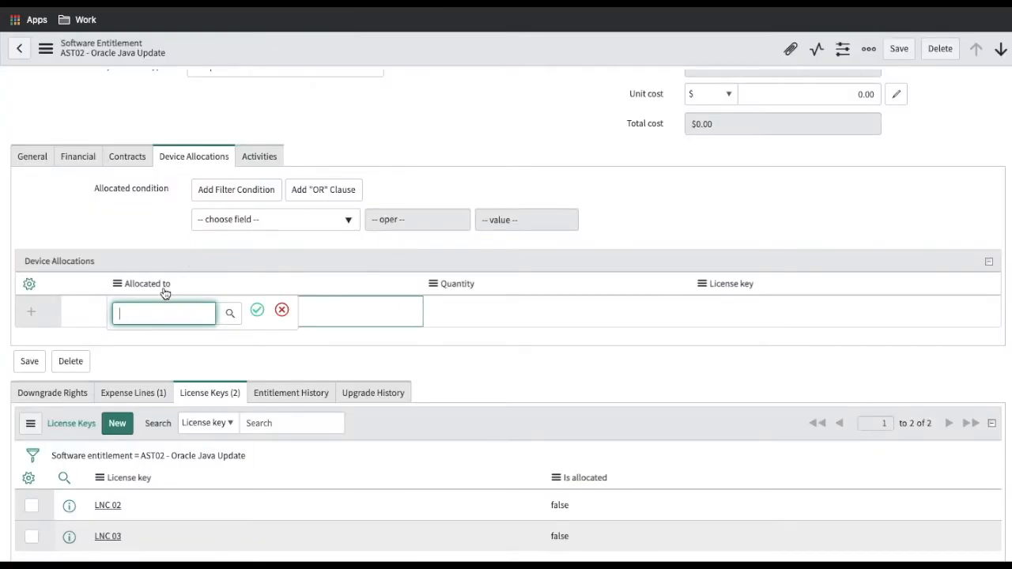
{"action": "type", "text": "Apple - MacBook Pro 15\" for Technical Staff"}
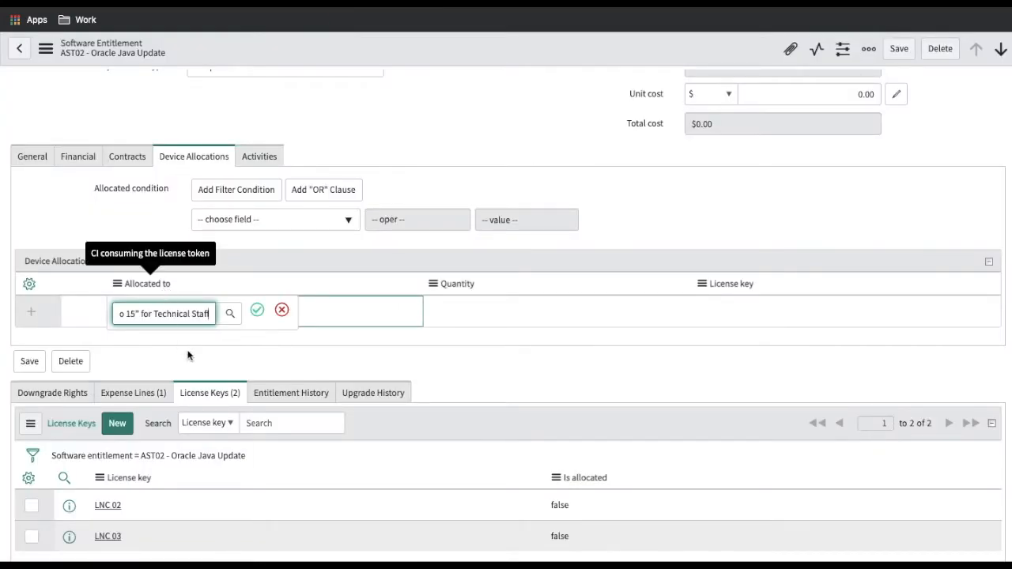
{"action": "left_click", "coordinate": [257, 310]}
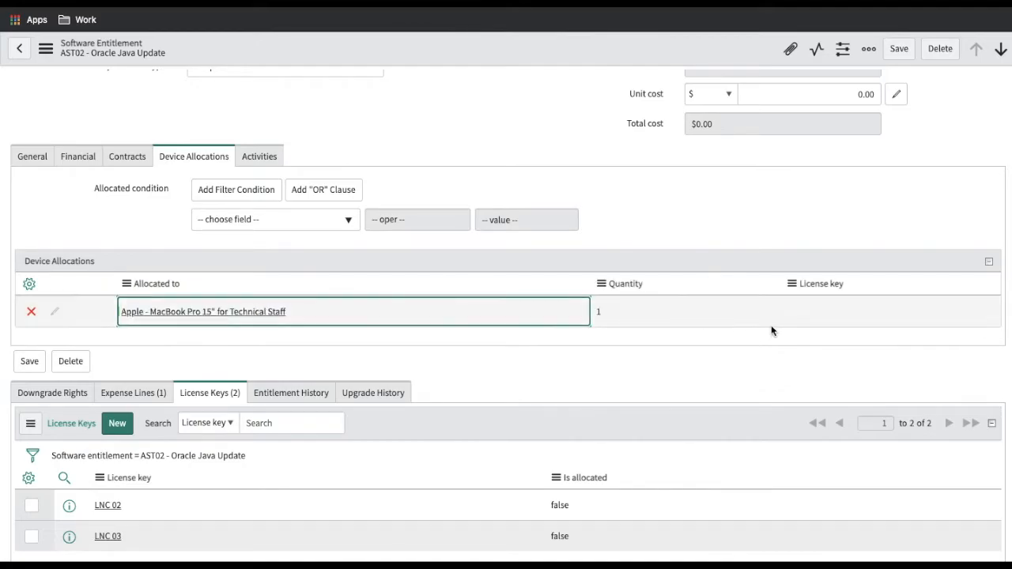
{"action": "double_click", "coordinate": [821, 316]}
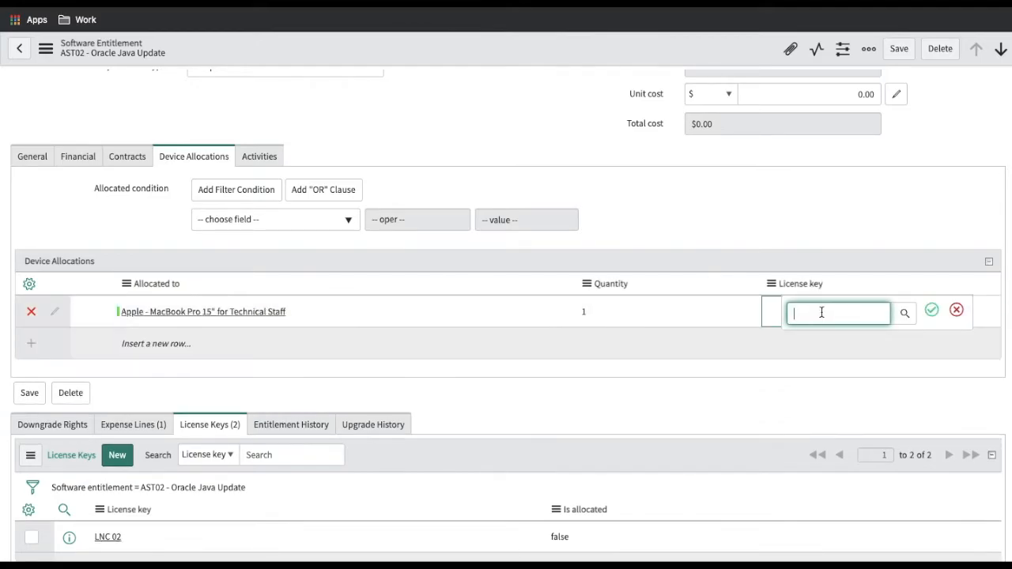
{"action": "type", "text": "Lnc 02"}
{"action": "left_click", "coordinate": [842, 368]}
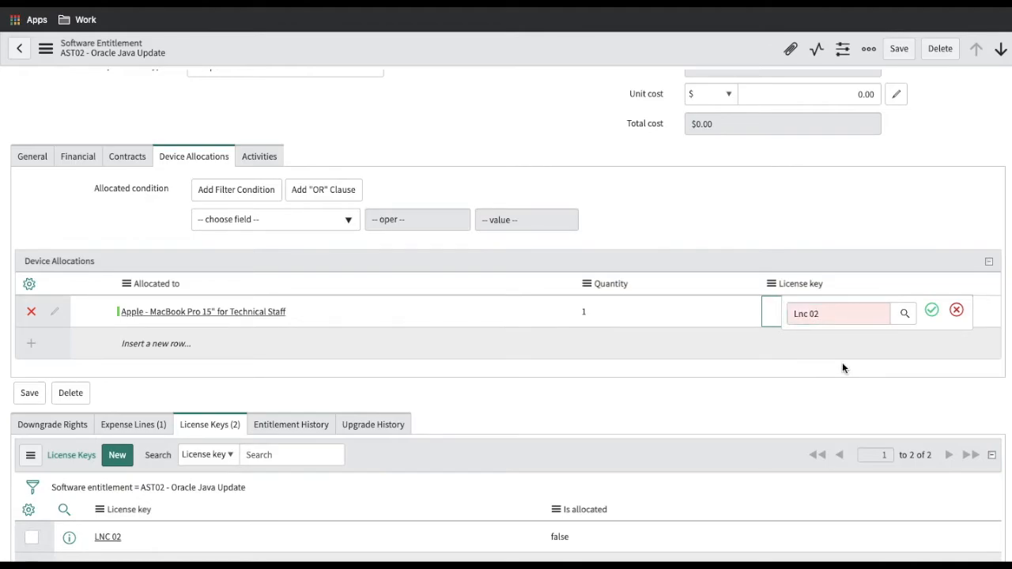
{"action": "left_click", "coordinate": [932, 311]}
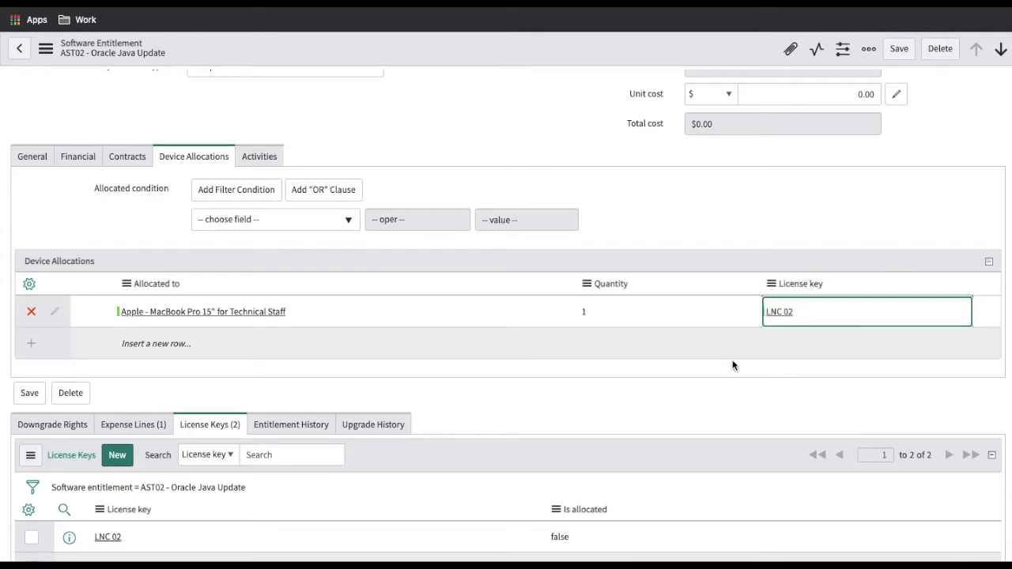
Save entitlement AST02 and review its expense lines
{"action": "right_click", "coordinate": [578, 52]}
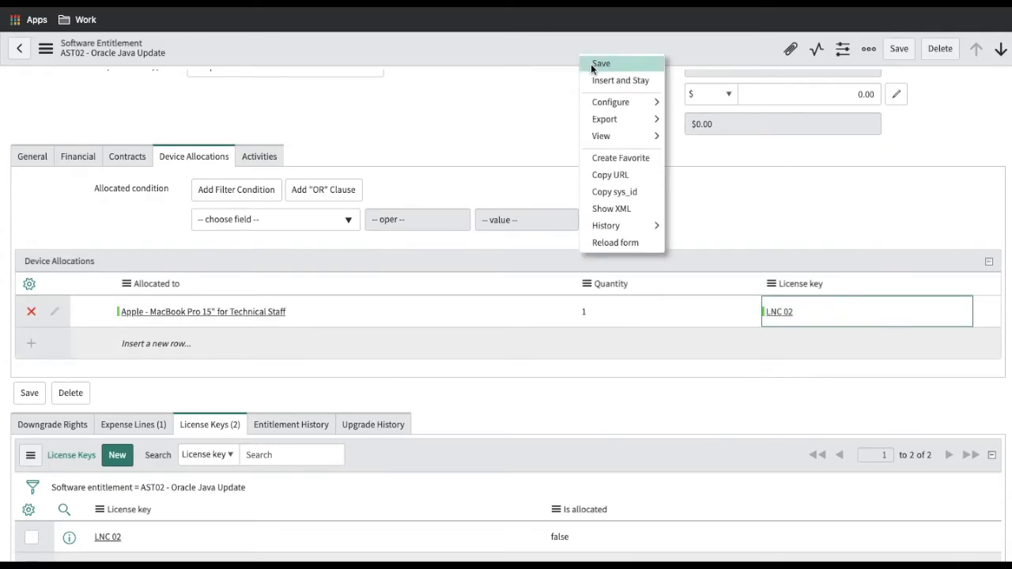
{"action": "left_click", "coordinate": [594, 64]}
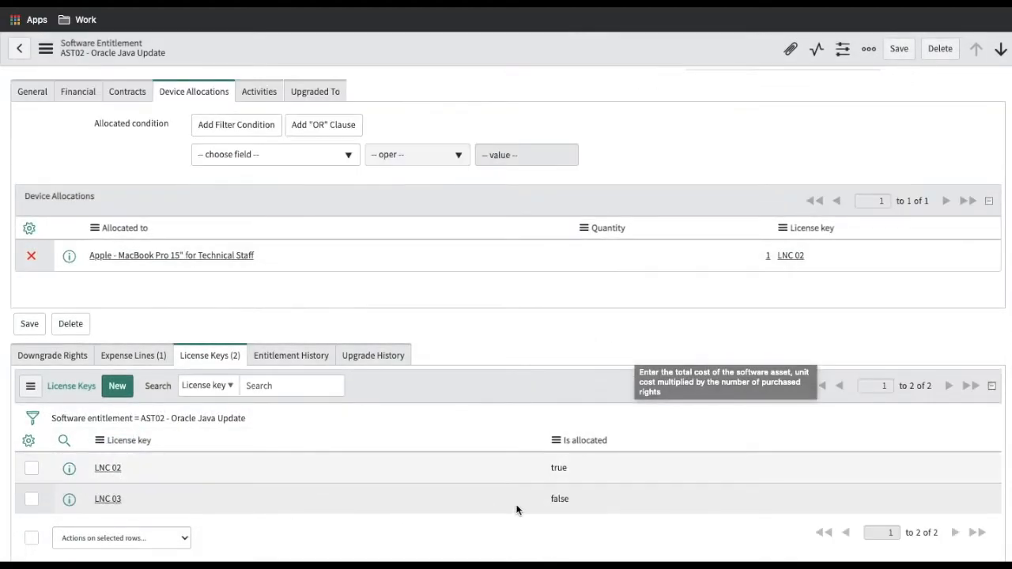
{"action": "left_click", "coordinate": [146, 357]}
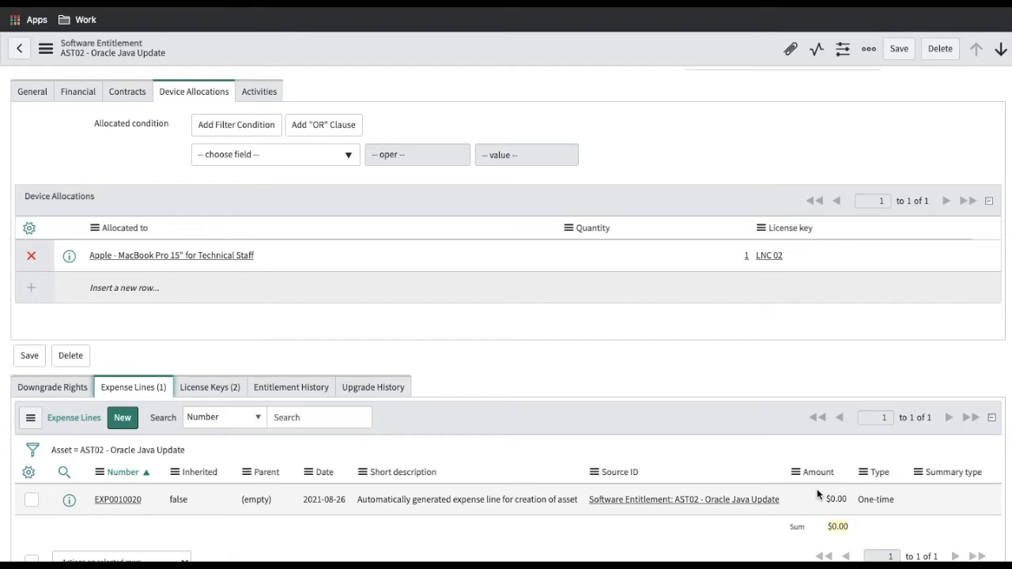
{"action": "scroll", "coordinate": [790, 395], "scroll_direction": "up", "scroll_amount": 3}
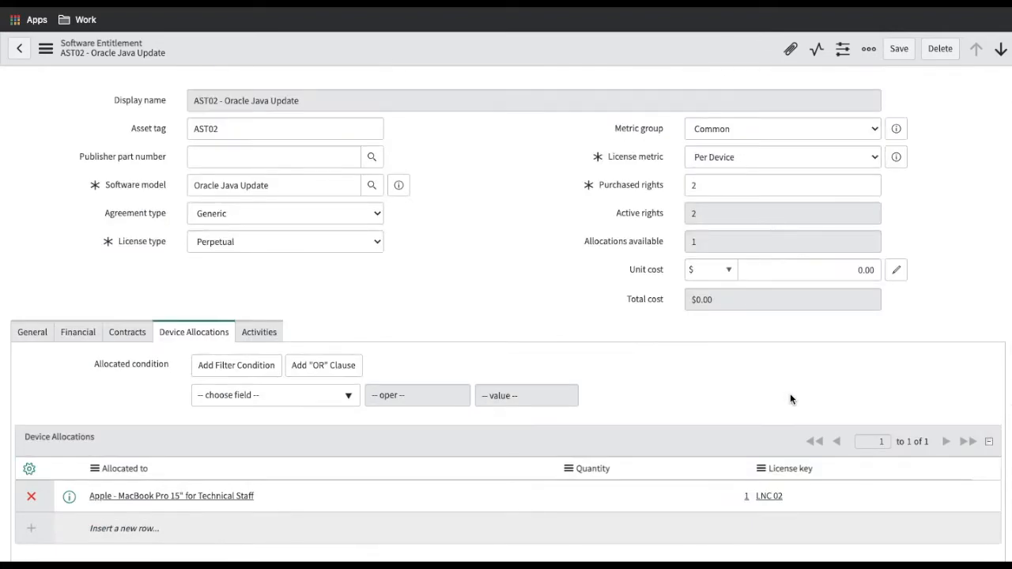
{"action": "scroll", "coordinate": [790, 394], "scroll_direction": "down", "scroll_amount": 3}
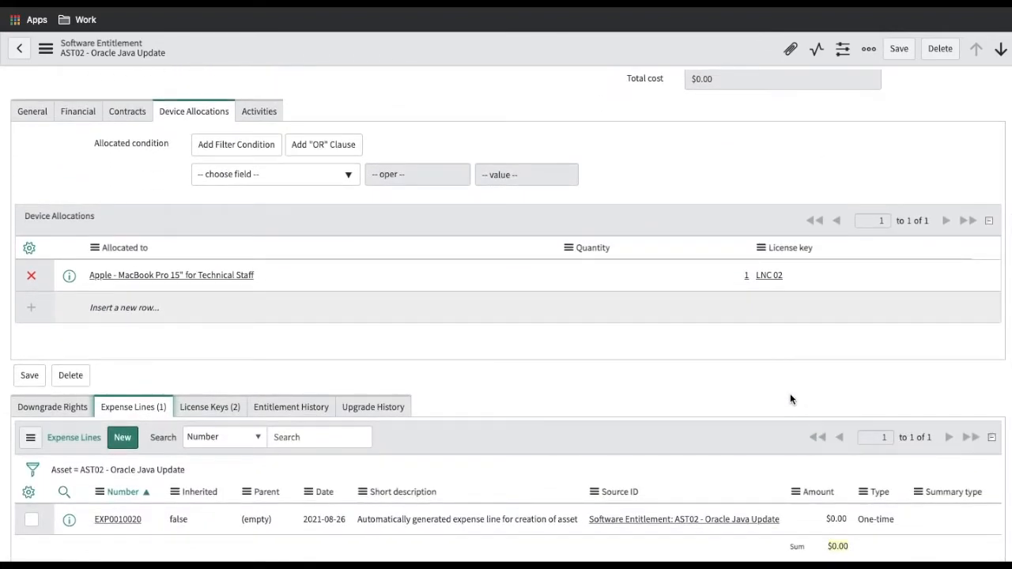
{"action": "scroll", "coordinate": [649, 354], "scroll_direction": "up", "scroll_amount": 2}
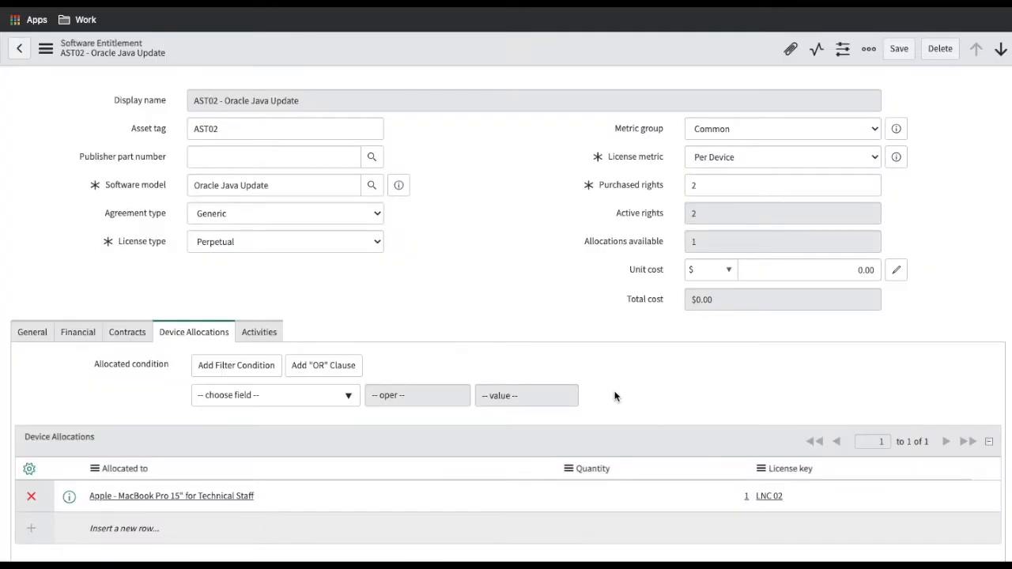
{"action": "scroll", "coordinate": [615, 397], "scroll_direction": "down", "scroll_amount": 1}
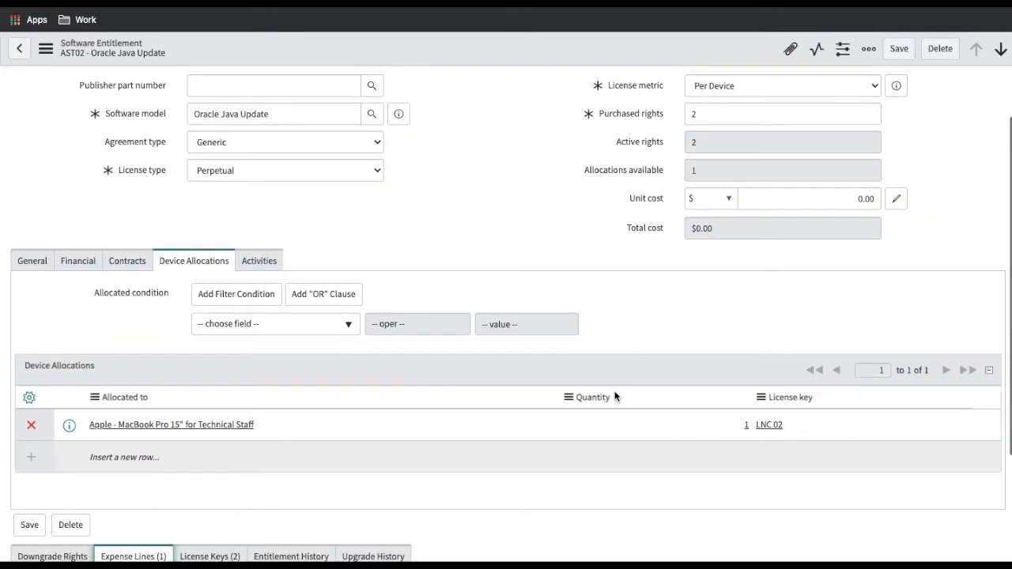
Set AST02's unit cost to 1,000.00, giving a $2,000.00 total, and save it
{"action": "left_click", "coordinate": [855, 196]}
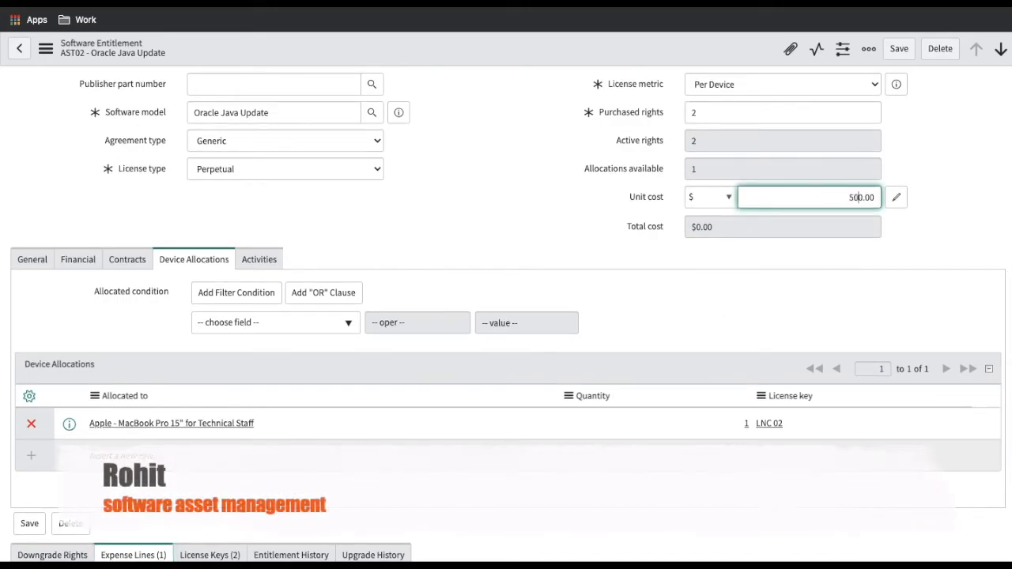
{"action": "type", "text": "100"}
{"action": "right_click", "coordinate": [569, 47]}
{"action": "left_click", "coordinate": [584, 49]}
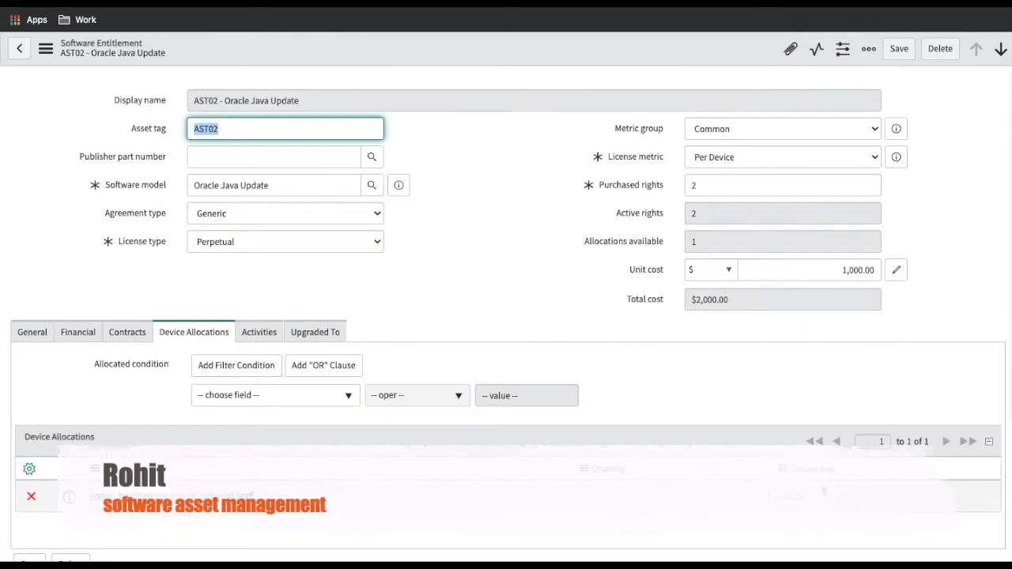
{"action": "scroll", "coordinate": [506, 316], "scroll_direction": "down", "scroll_amount": 3}
{"action": "scroll", "coordinate": [829, 423], "scroll_direction": "down", "scroll_amount": 2}
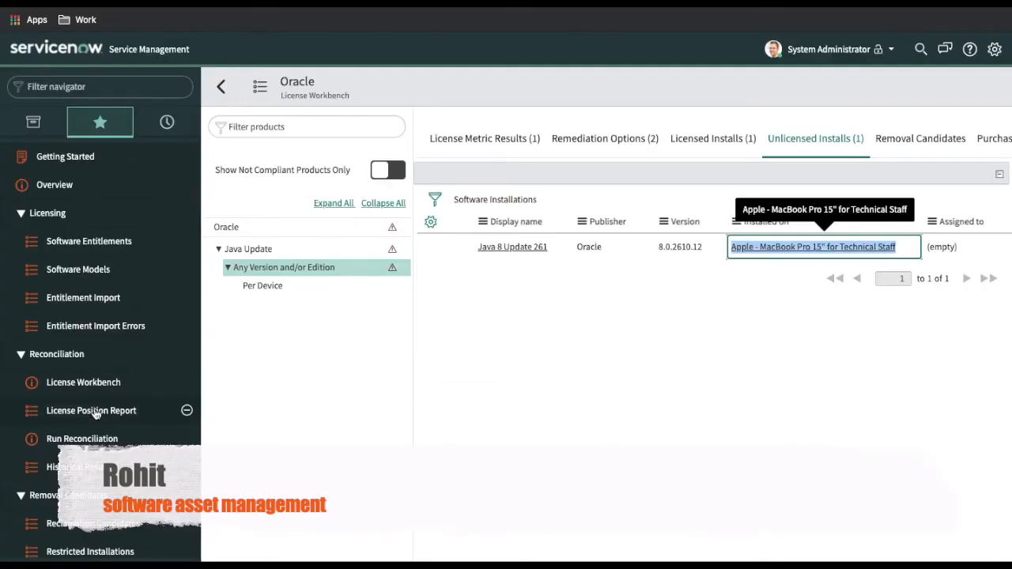
Run reconciliation for all publishers and open Oracle's compliance details in License Workbench
{"action": "left_click", "coordinate": [93, 440]}
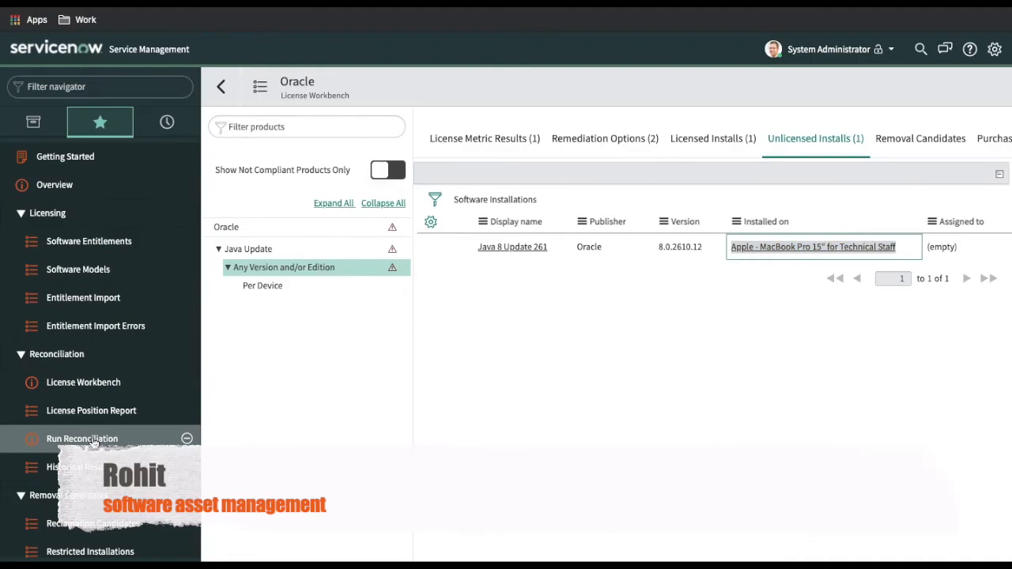
{"action": "left_click", "coordinate": [462, 324]}
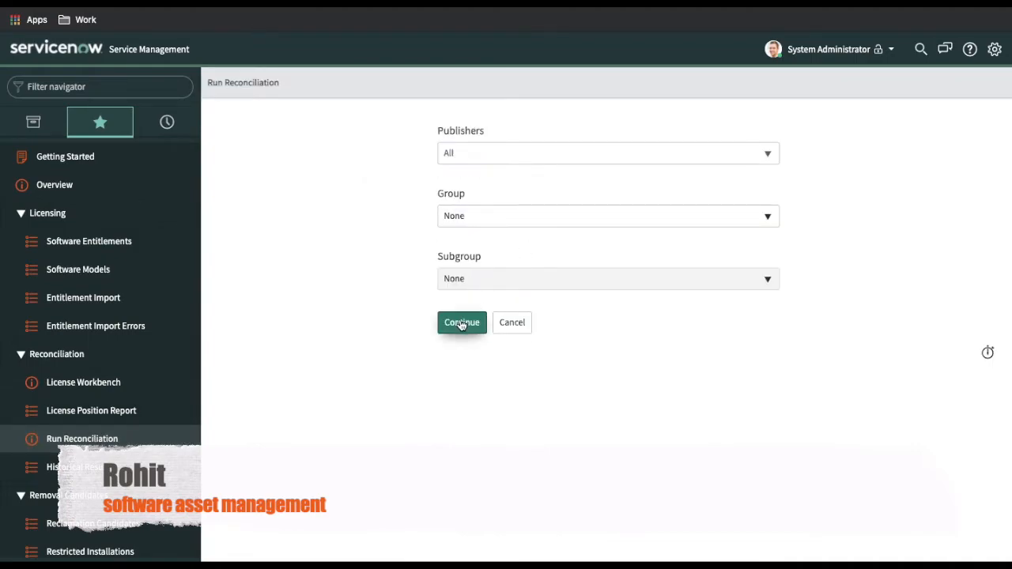
{"action": "left_click", "coordinate": [654, 183]}
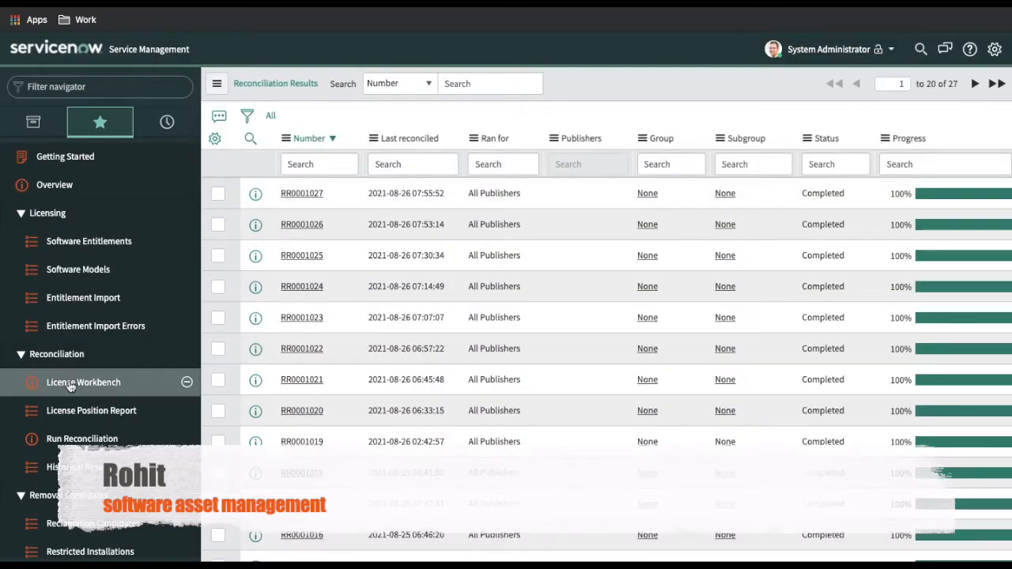
{"action": "left_click", "coordinate": [69, 384]}
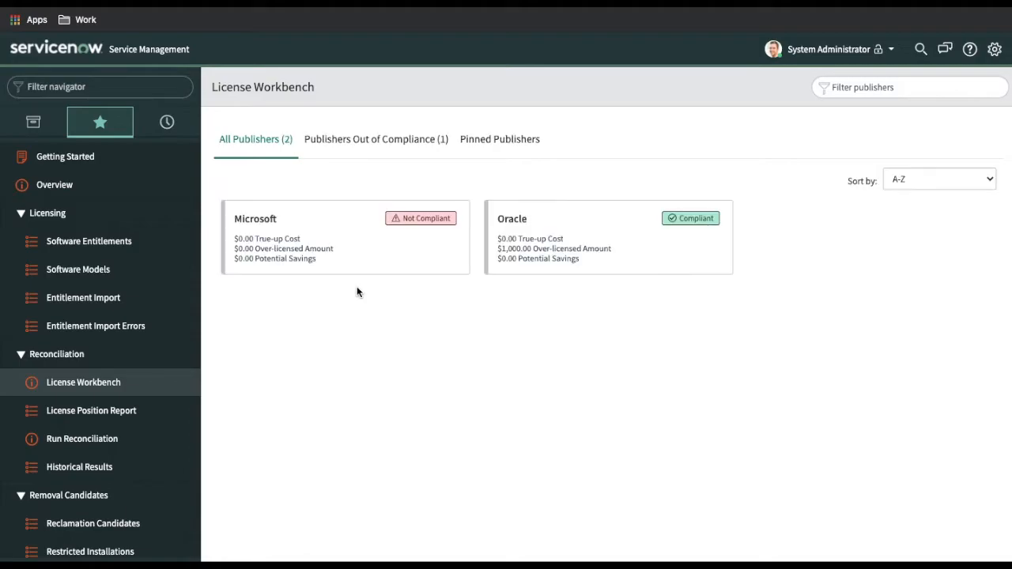
{"action": "left_click", "coordinate": [524, 224]}
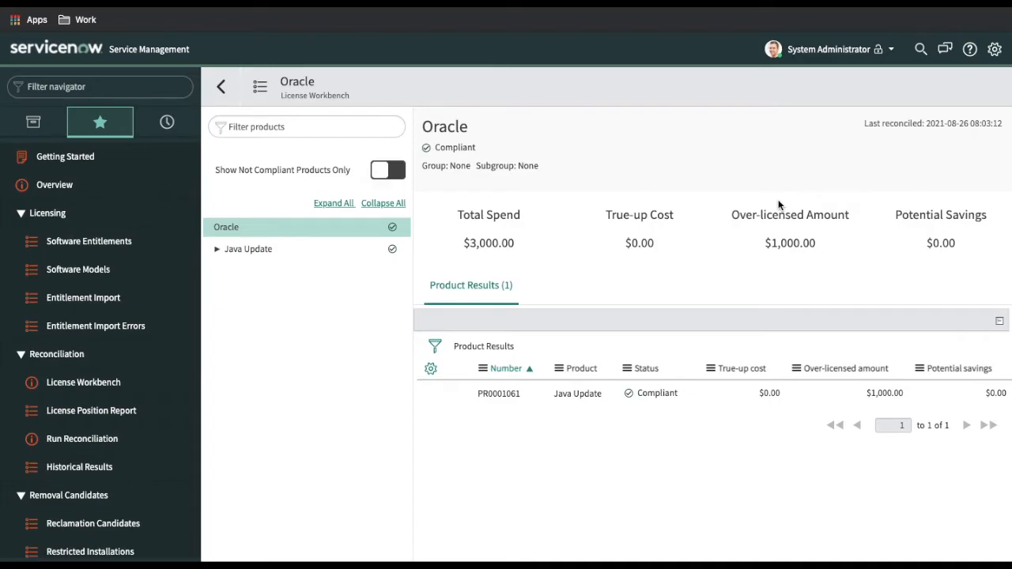
Check Java Update Any Version and/or Edition remediation options and metric results: Per Device, 3 owned, 2 used
{"action": "left_click", "coordinate": [247, 249]}
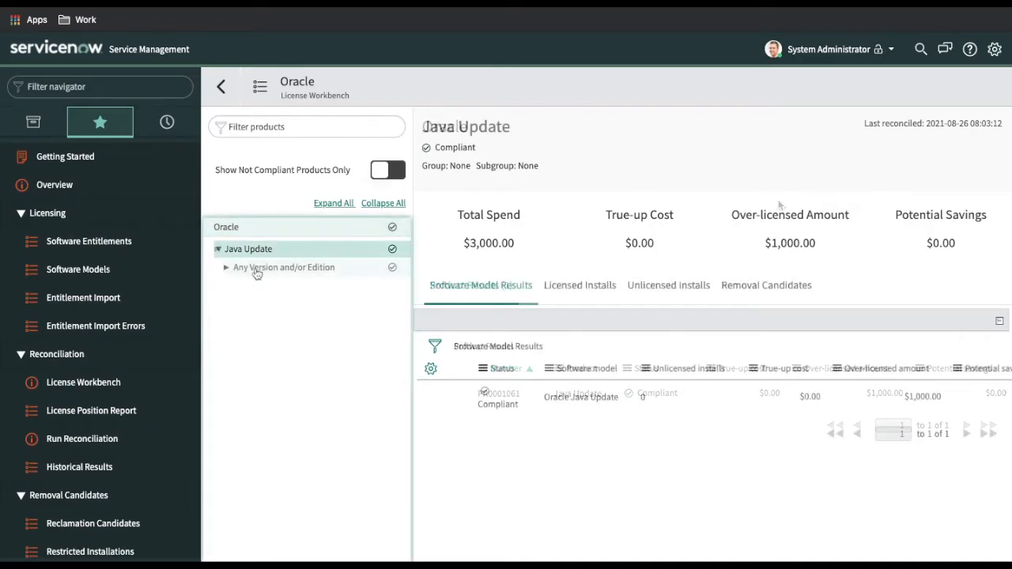
{"action": "left_click", "coordinate": [255, 271]}
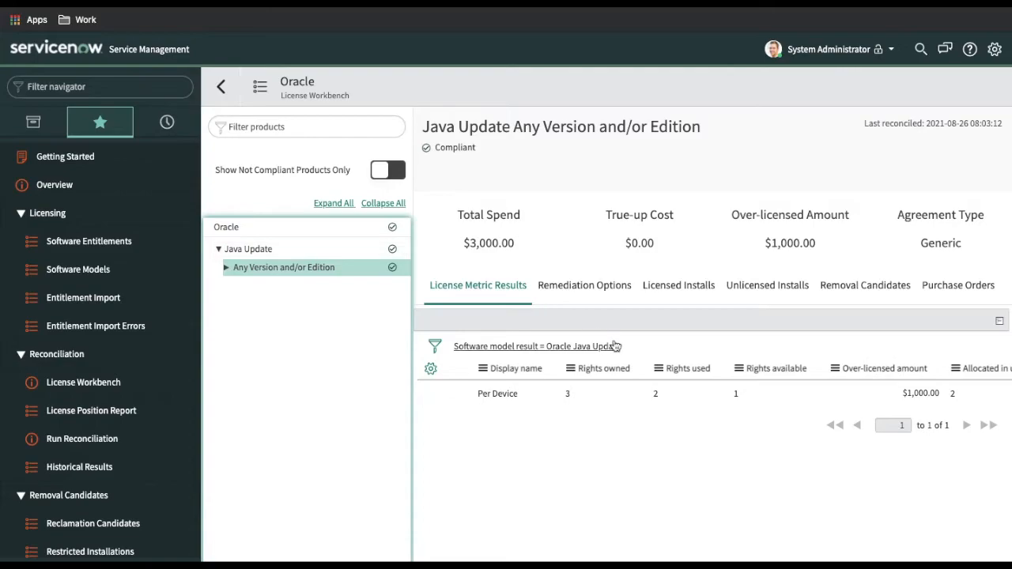
{"action": "left_click", "coordinate": [597, 286]}
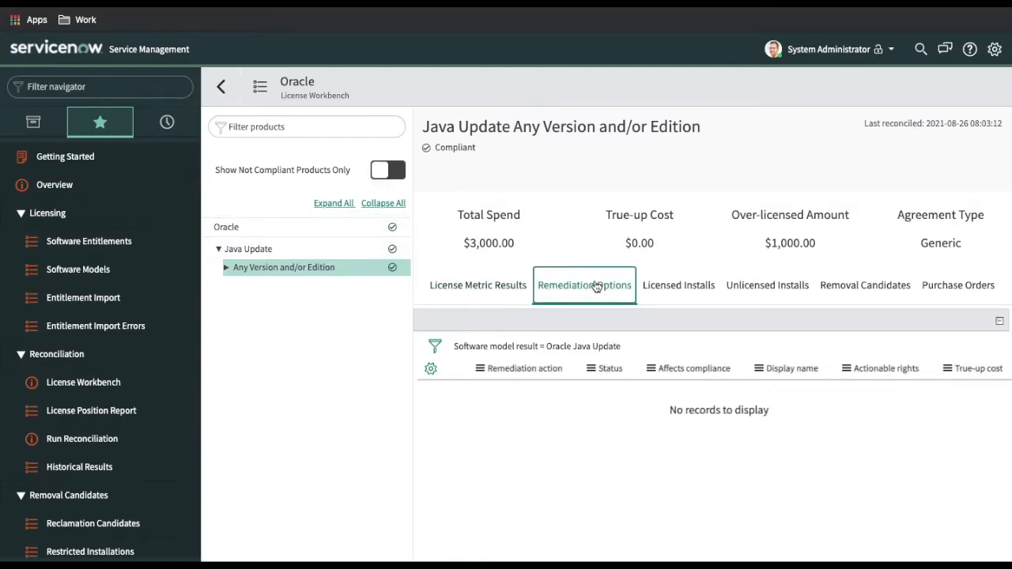
{"action": "left_click", "coordinate": [504, 287]}
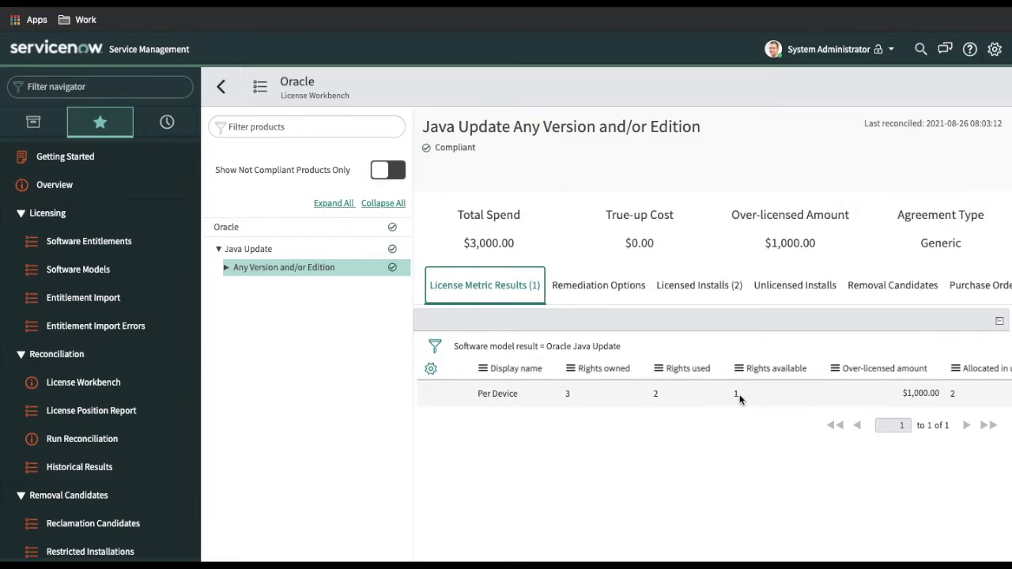
{"action": "left_click", "coordinate": [601, 294]}
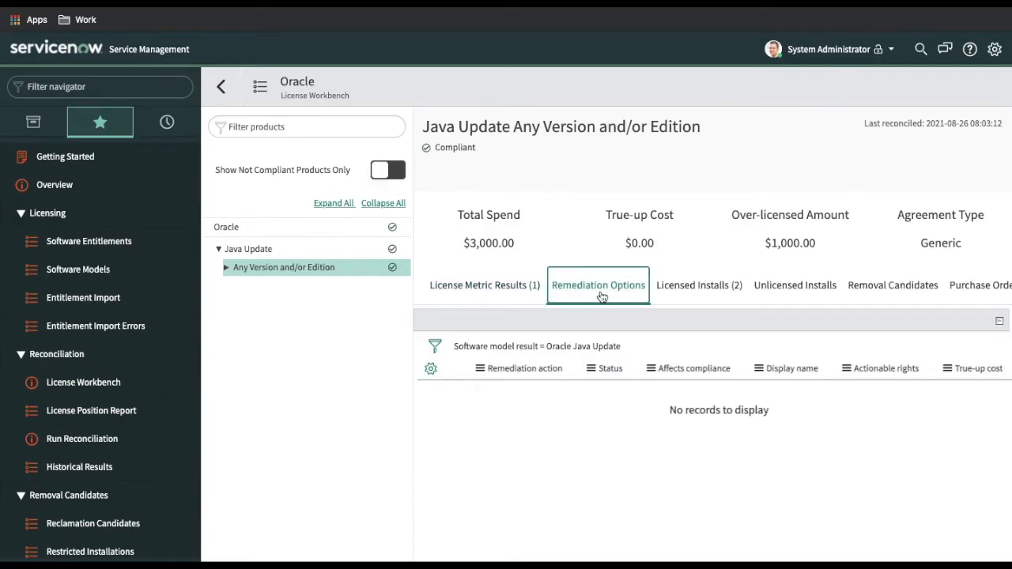
{"action": "left_click", "coordinate": [487, 349]}
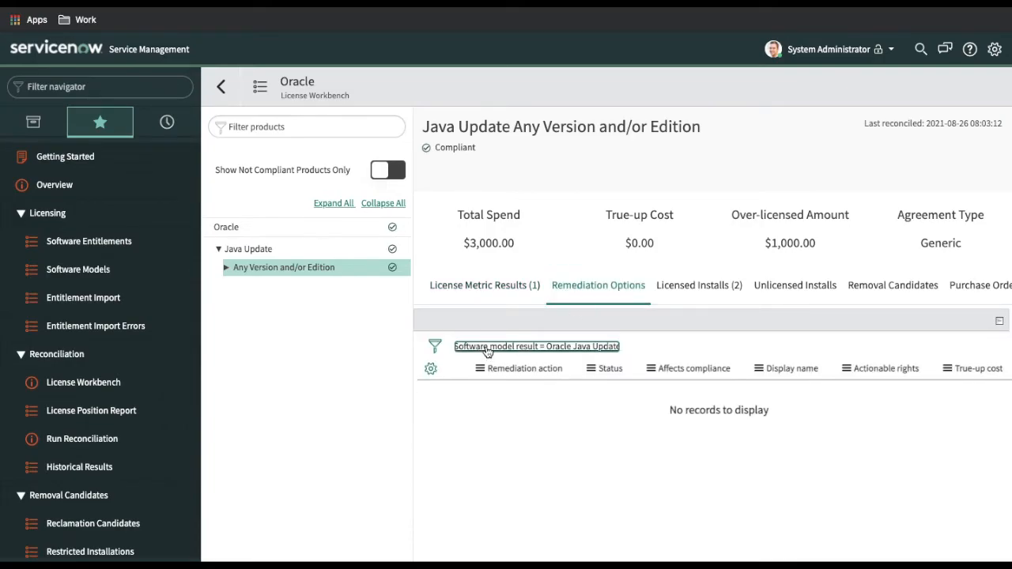
{"action": "left_click", "coordinate": [498, 283]}
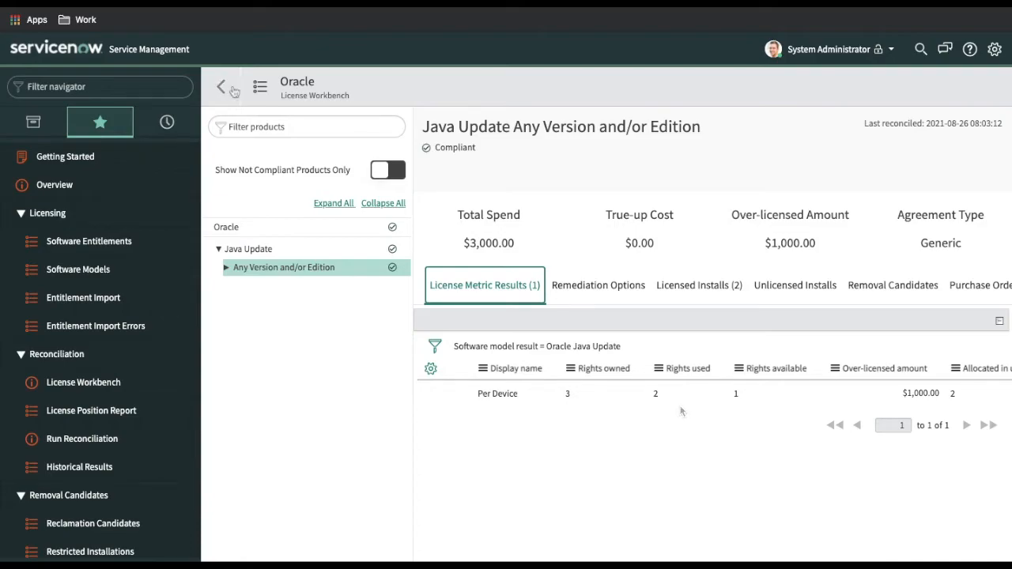
Review the publishers offered in Run Reconciliation, then start a new Software Entitlement from the entitlements list
{"action": "left_click", "coordinate": [101, 445]}
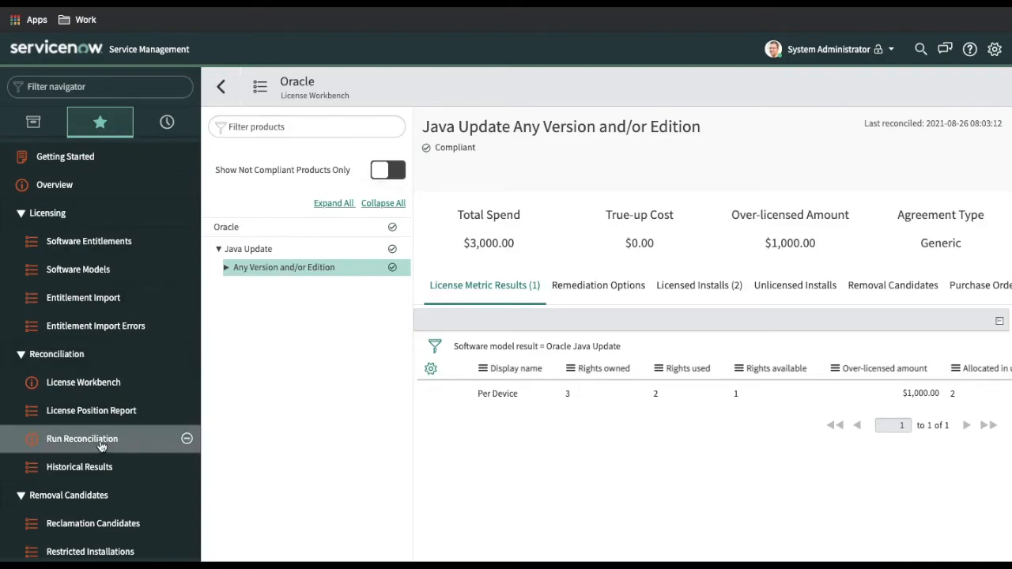
{"action": "left_click", "coordinate": [546, 153]}
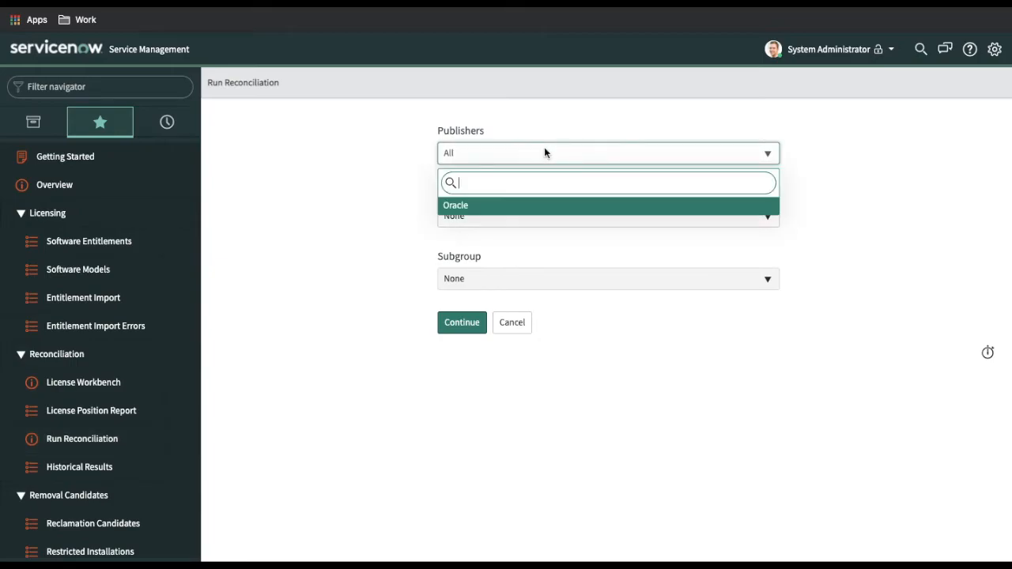
{"action": "left_click", "coordinate": [372, 229]}
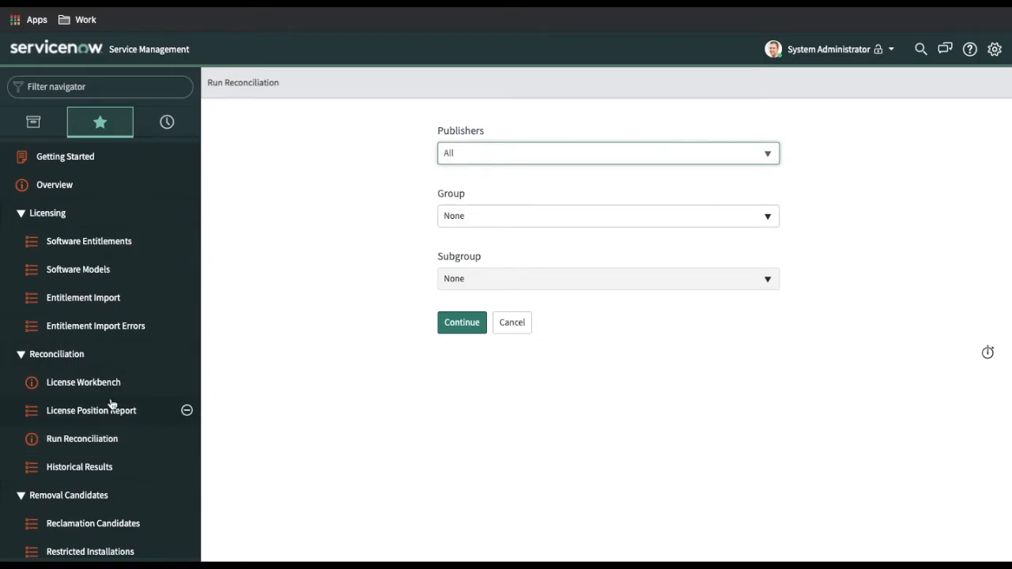
{"action": "left_click", "coordinate": [105, 433]}
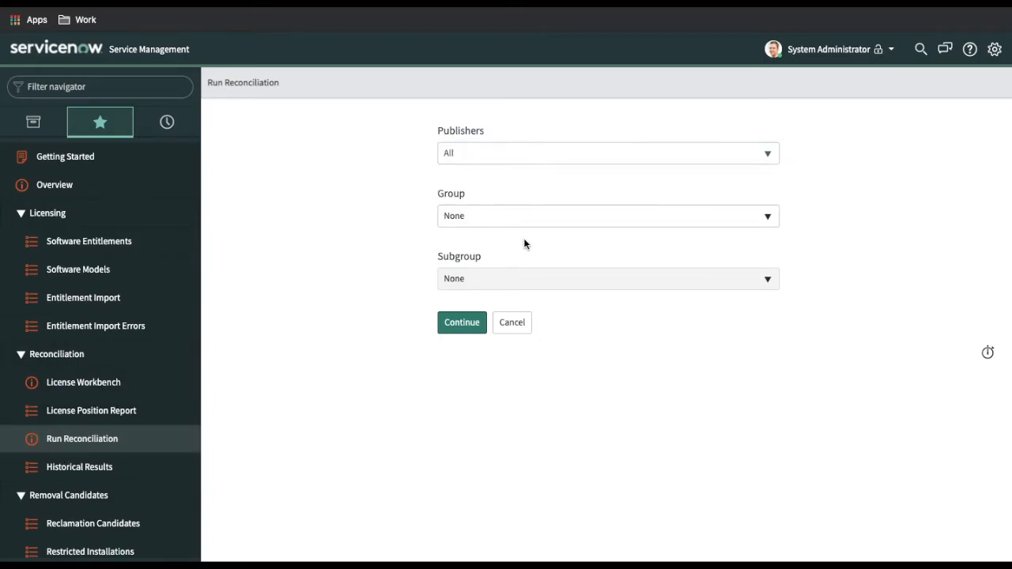
{"action": "left_click", "coordinate": [554, 151]}
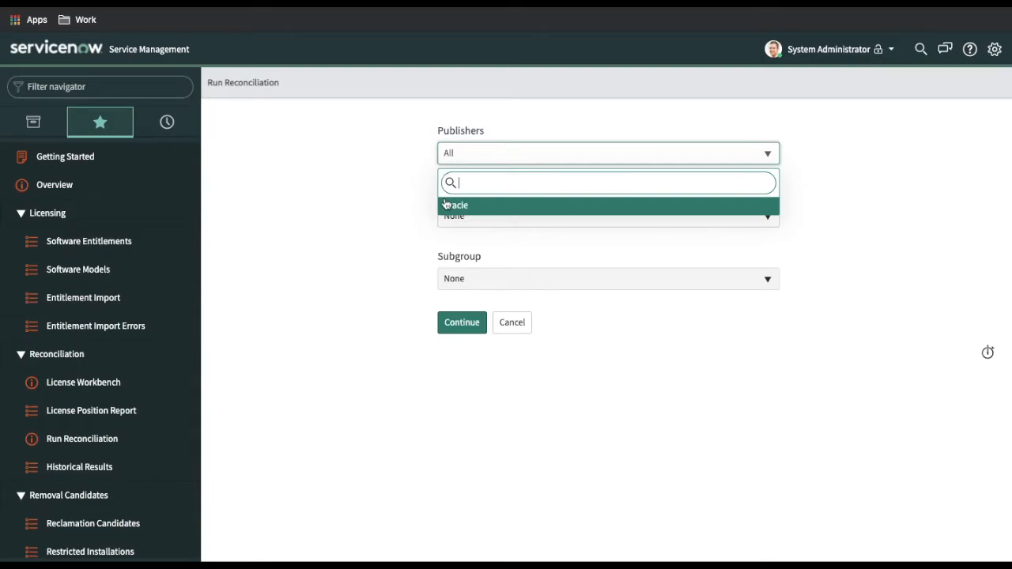
{"action": "left_click", "coordinate": [100, 239]}
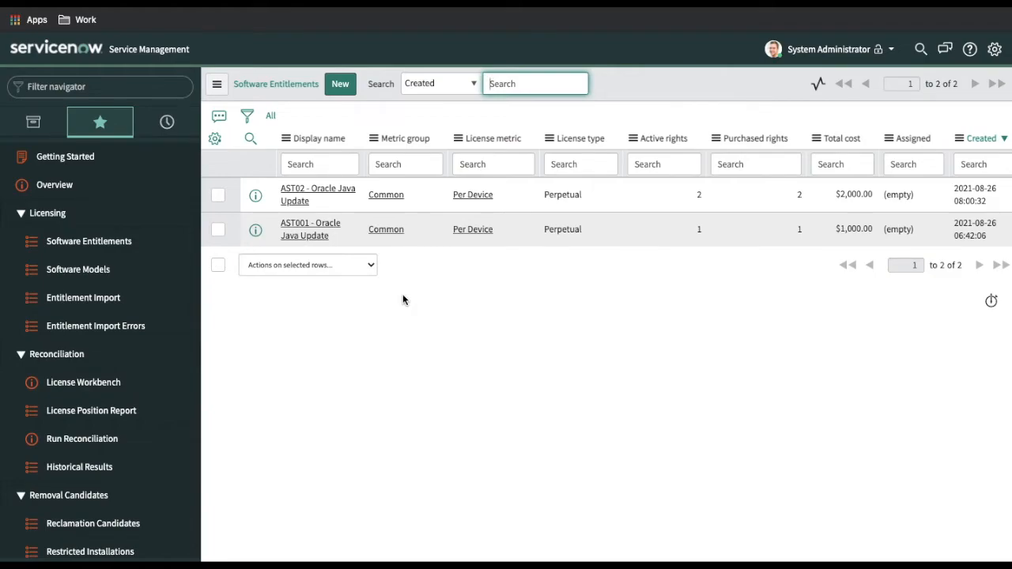
{"action": "left_click", "coordinate": [339, 83]}
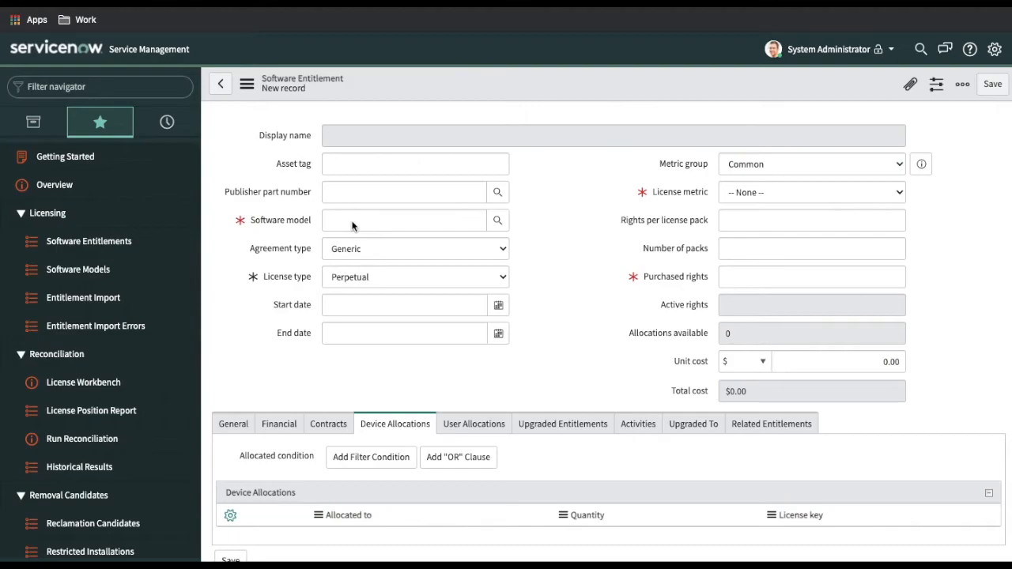
Save a Microsoft Windows 10 Home 10.0.18362 entitlement with Per Device metric and 1 purchased right
{"action": "left_click", "coordinate": [363, 219]}
{"action": "left_click", "coordinate": [497, 220]}
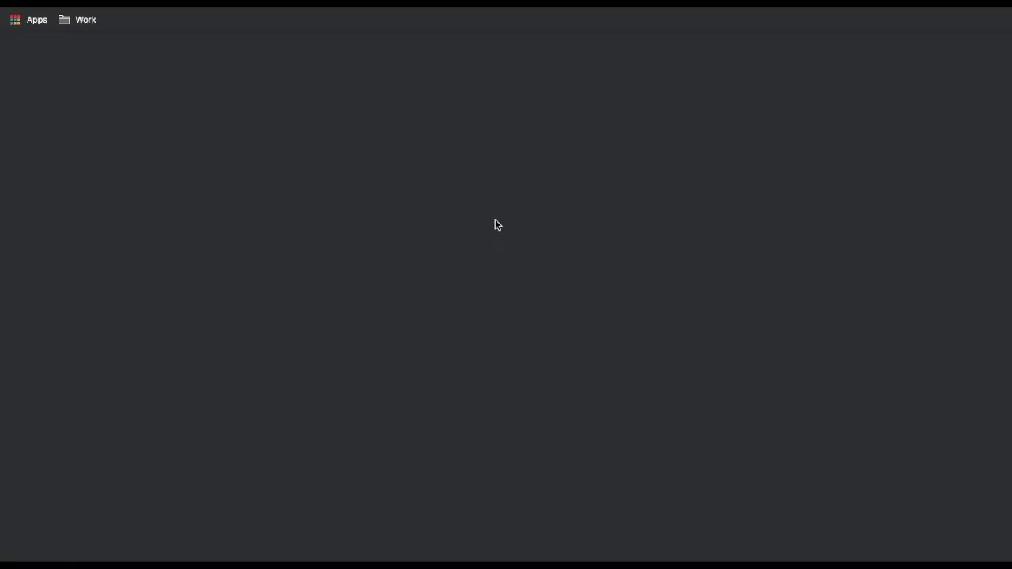
{"action": "left_click", "coordinate": [167, 182]}
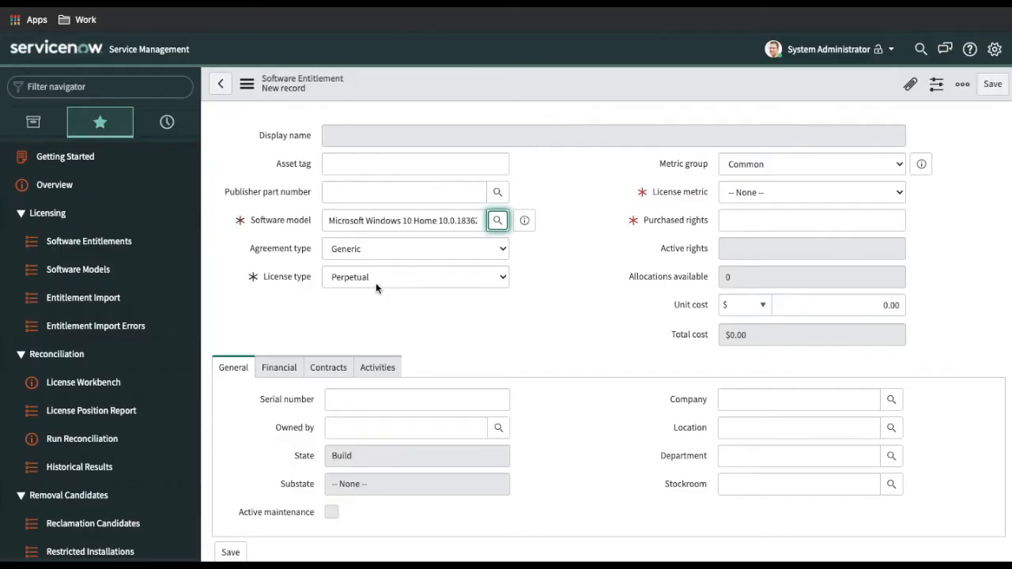
{"action": "left_click", "coordinate": [761, 201]}
{"action": "left_click", "coordinate": [777, 194]}
{"action": "left_click", "coordinate": [762, 219]}
{"action": "left_click", "coordinate": [761, 220]}
{"action": "type", "text": "1"}
{"action": "right_click", "coordinate": [571, 82]}
{"action": "left_click", "coordinate": [579, 90]}
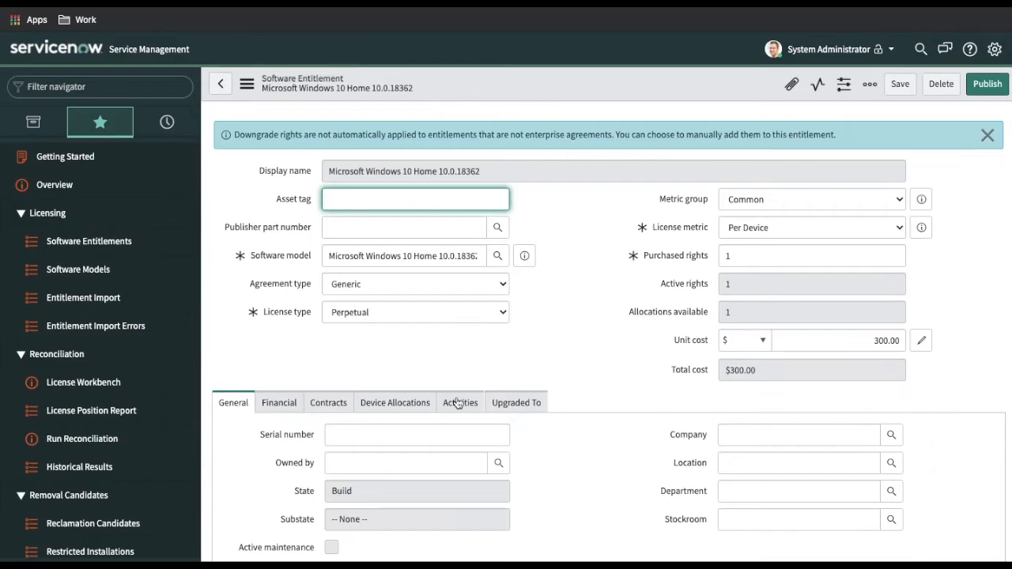
Add a device allocation for ZED_BOOK.Dlink to the entitlement
{"action": "left_click", "coordinate": [398, 402]}
{"action": "scroll", "coordinate": [579, 402], "scroll_direction": "down", "scroll_amount": 2}
{"action": "double_click", "coordinate": [361, 404]}
{"action": "type", "text": "*ze"}
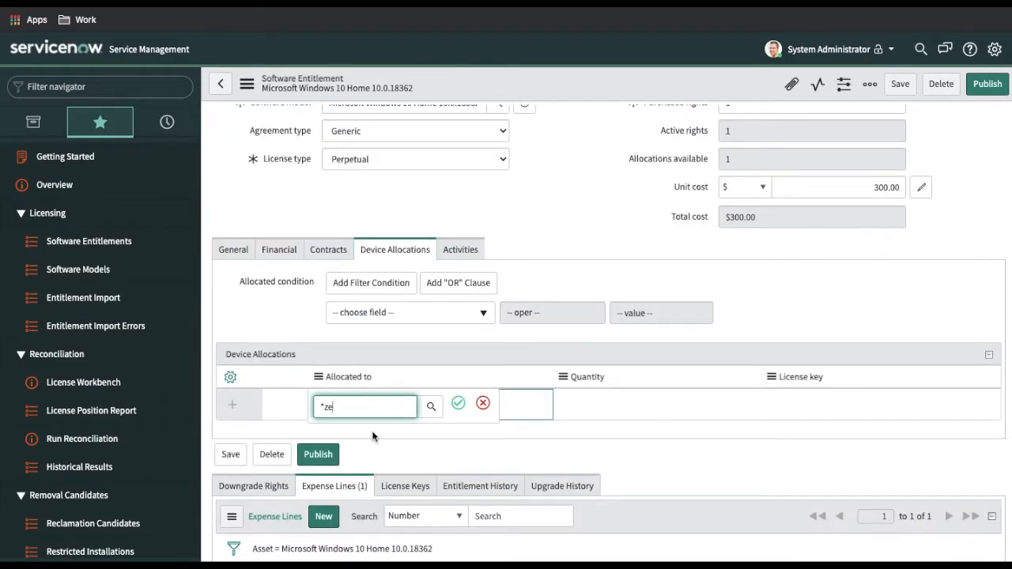
{"action": "left_click", "coordinate": [364, 552]}
{"action": "left_click", "coordinate": [459, 380]}
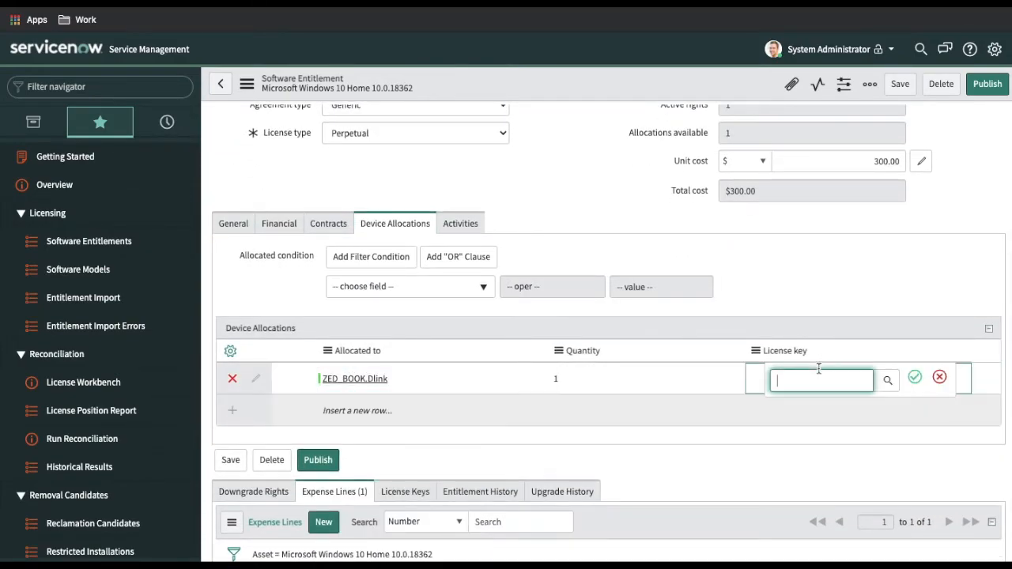
Create a new license key record with value 1201 from the allocation's license key lookup
{"action": "left_click", "coordinate": [892, 272]}
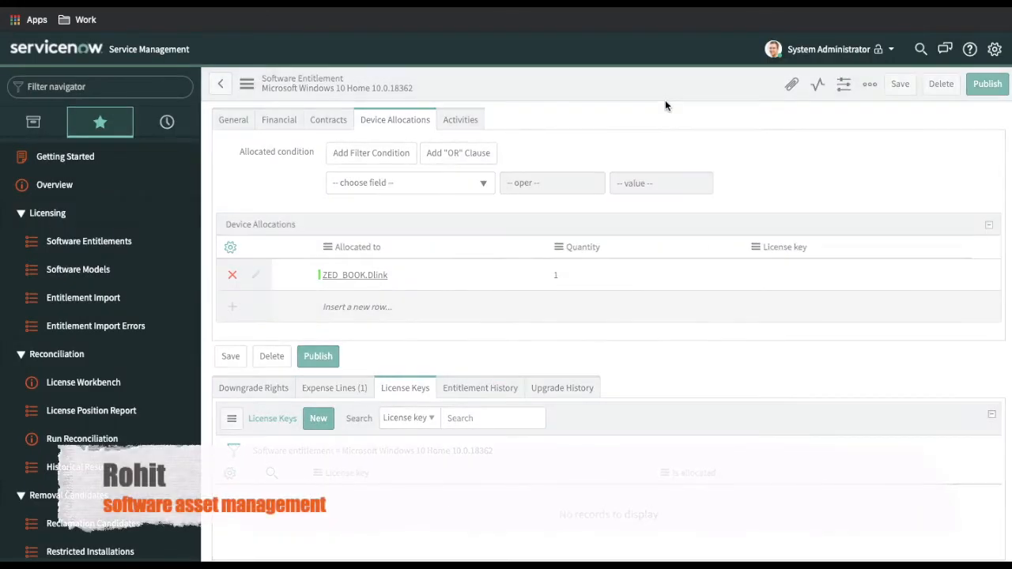
{"action": "scroll", "coordinate": [629, 269], "scroll_direction": "down", "scroll_amount": 3}
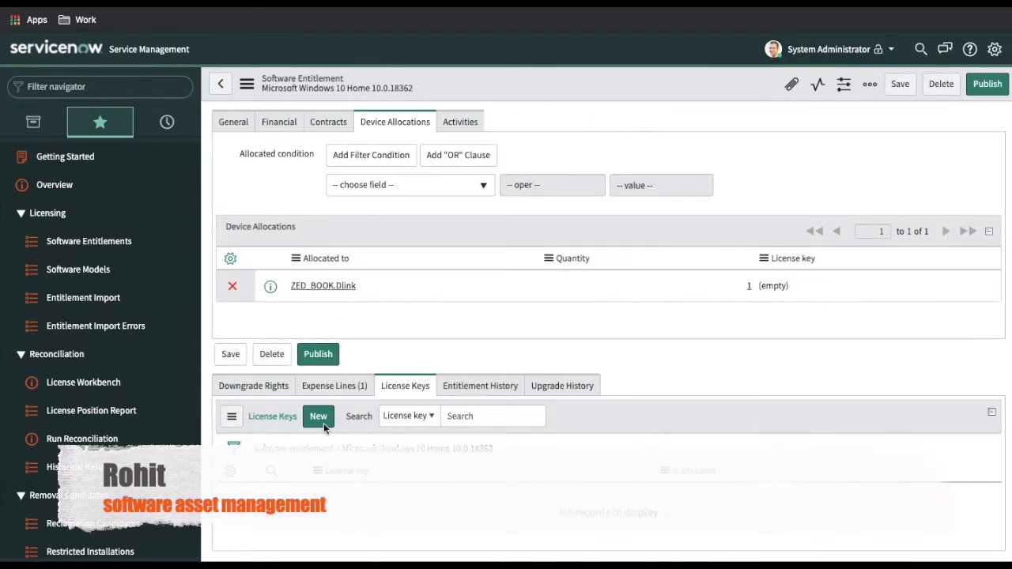
{"action": "left_click", "coordinate": [322, 423]}
{"action": "left_click", "coordinate": [401, 177]}
{"action": "type", "text": "1201"}
{"action": "left_click", "coordinate": [993, 88]}
Set the device allocation's license key to L001 and return to the entitlements list
{"action": "scroll", "coordinate": [924, 288], "scroll_direction": "down", "scroll_amount": 2}
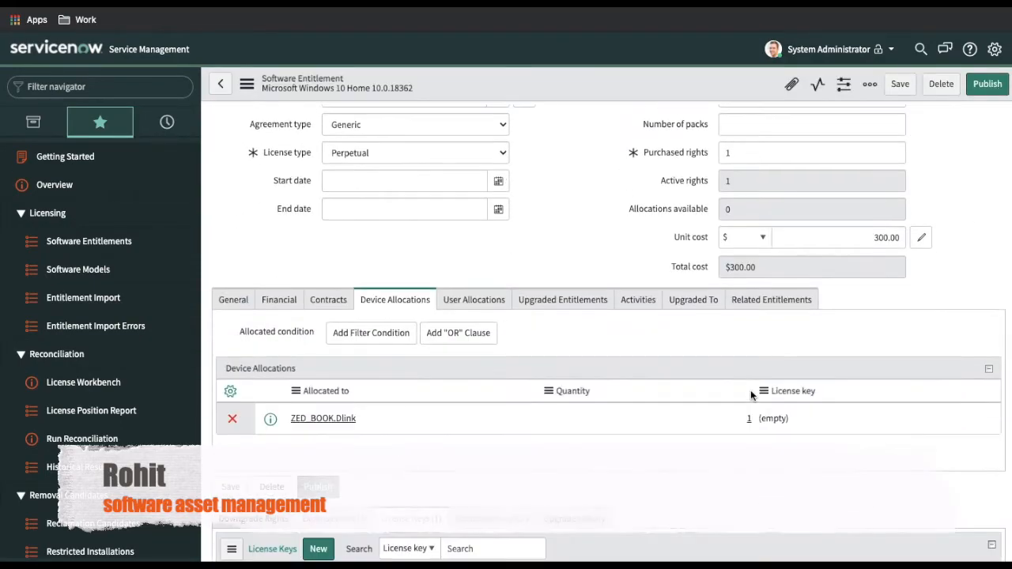
{"action": "double_click", "coordinate": [791, 285]}
{"action": "type", "text": "L001"}
{"action": "left_click", "coordinate": [884, 283]}
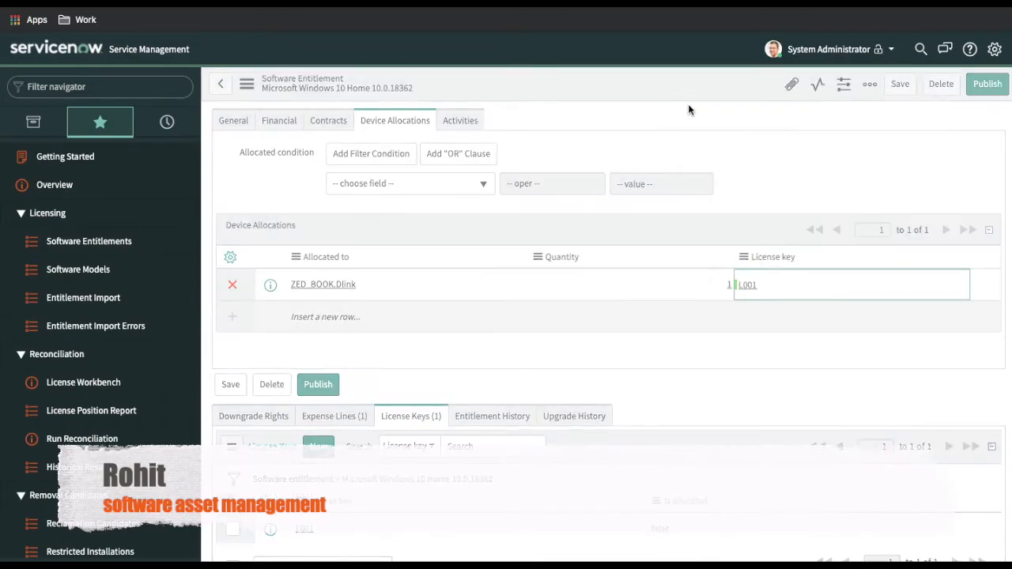
{"action": "left_click", "coordinate": [101, 248]}
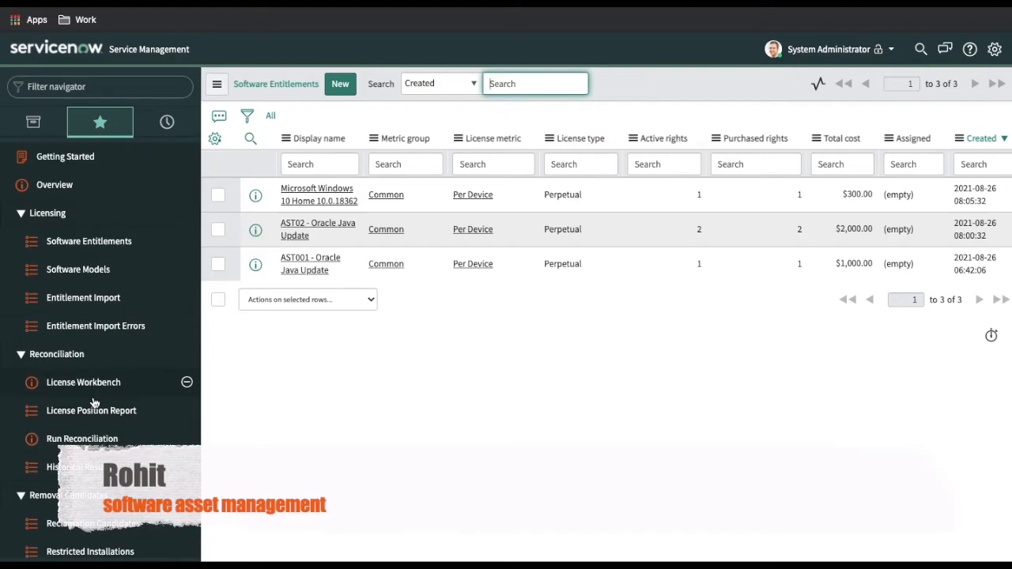
Open Run Reconciliation and review the Publishers dropdown, currently set to All
{"action": "left_click", "coordinate": [82, 439]}
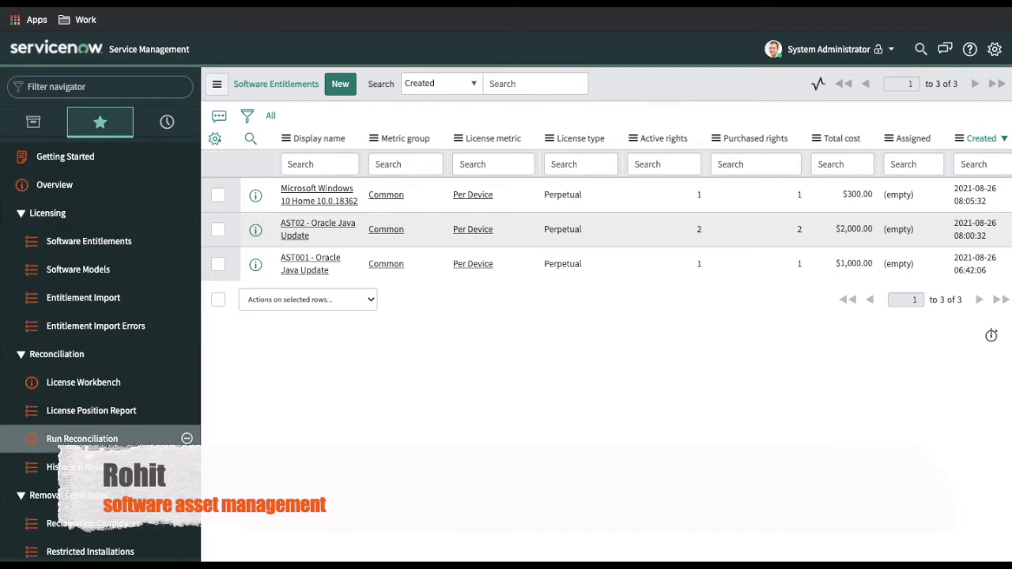
{"action": "left_click", "coordinate": [463, 164]}
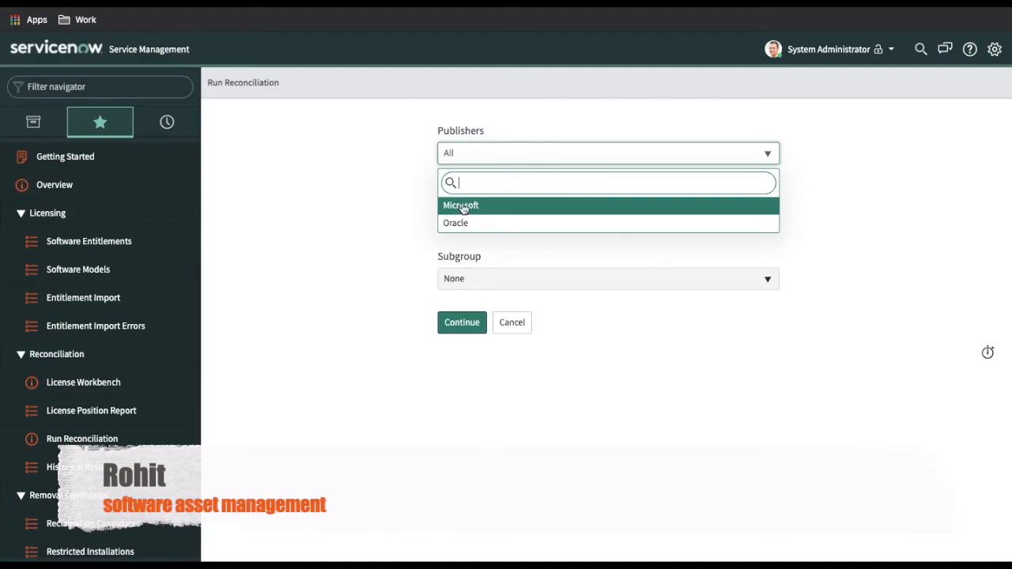
{"action": "left_click", "coordinate": [413, 208]}
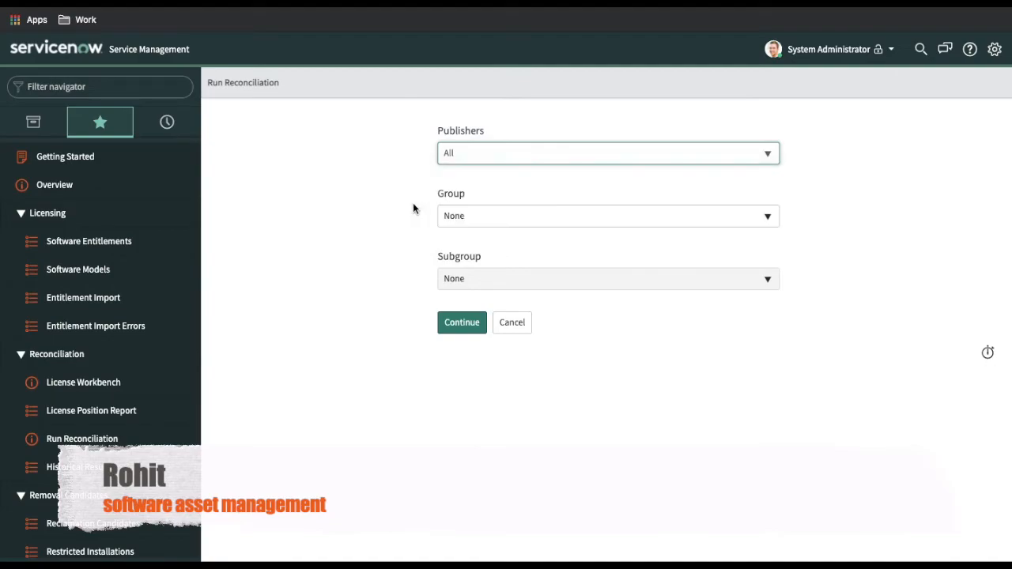
{"action": "left_click", "coordinate": [532, 151]}
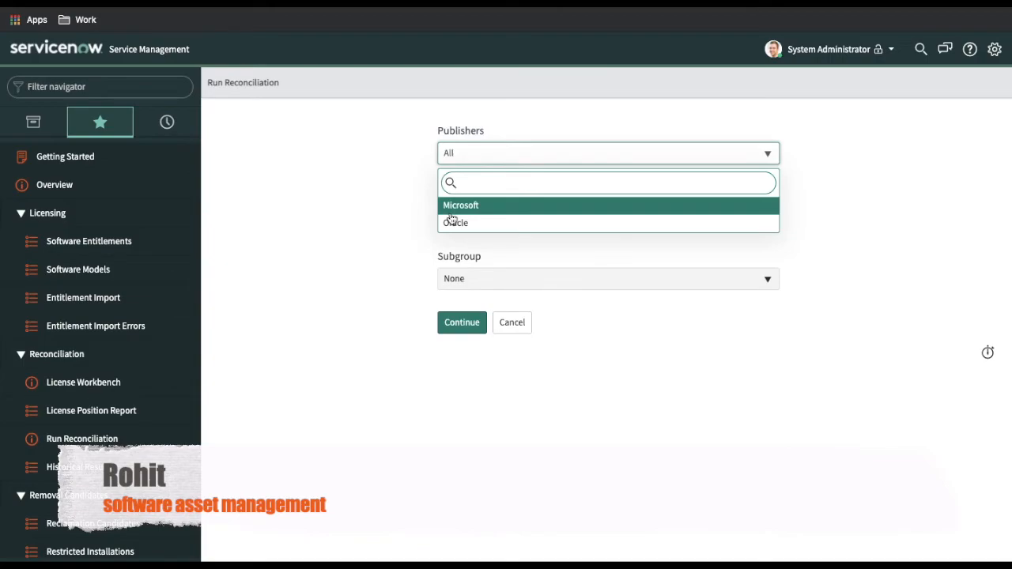
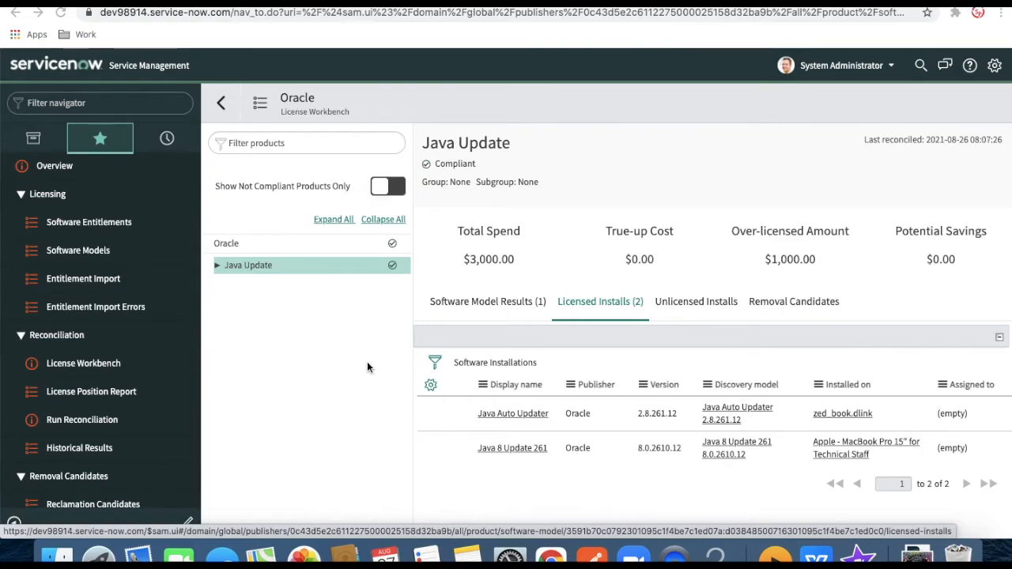
Open the Software Usage list and start a new usage record
{"action": "scroll", "coordinate": [95, 316], "scroll_direction": "down", "scroll_amount": 3}
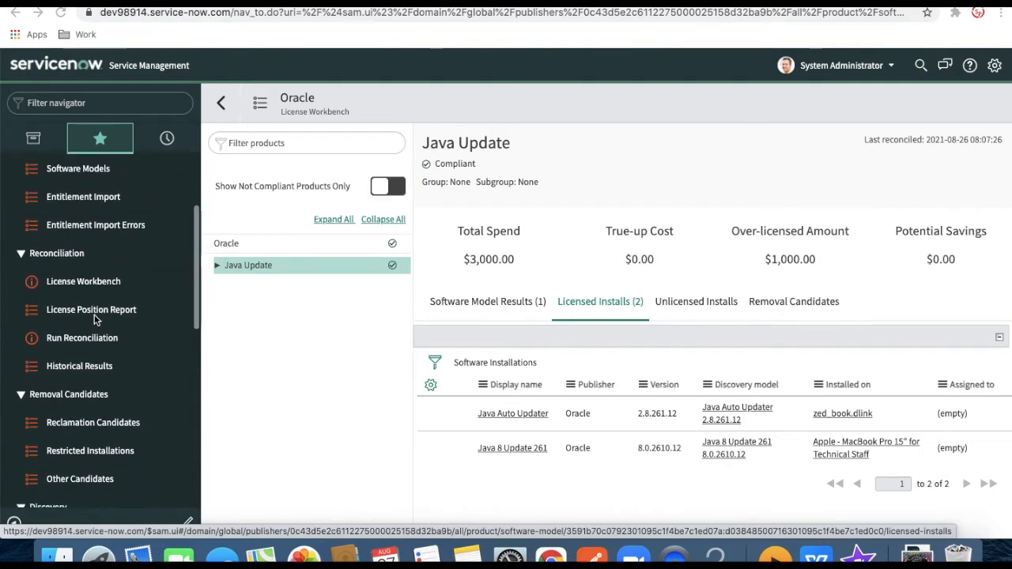
{"action": "scroll", "coordinate": [95, 318], "scroll_direction": "down", "scroll_amount": 4}
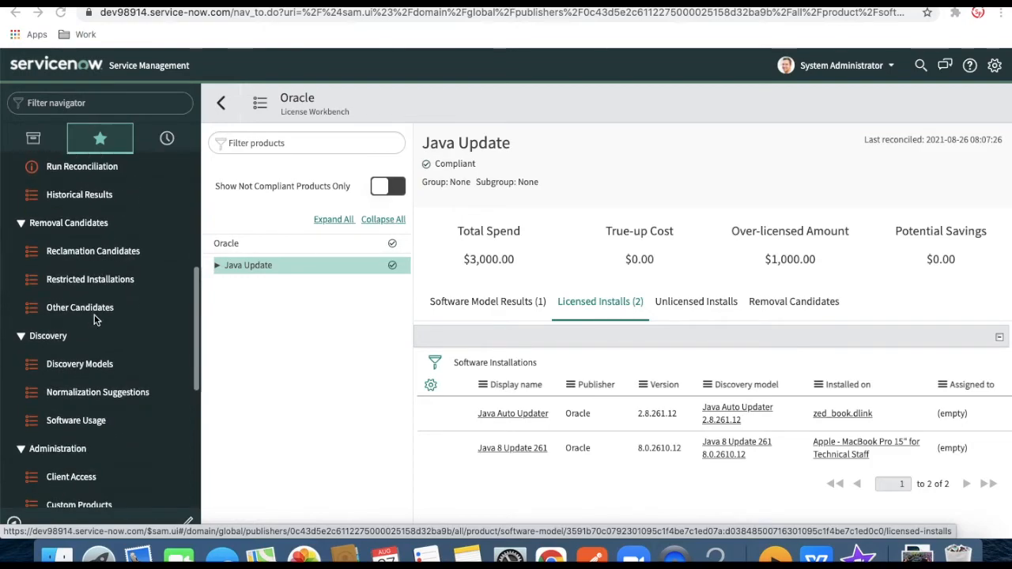
{"action": "left_click", "coordinate": [73, 422]}
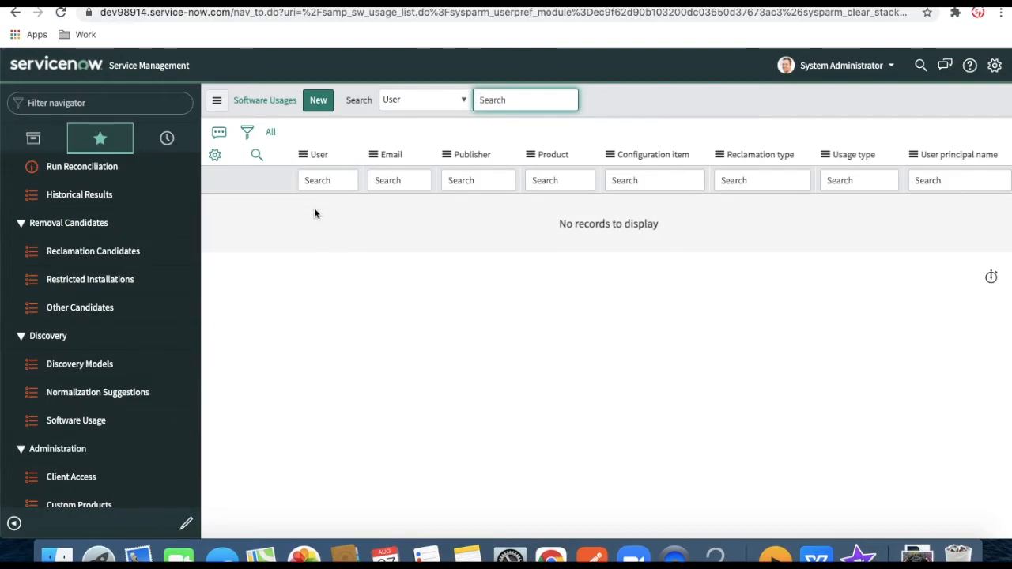
{"action": "left_click", "coordinate": [321, 98]}
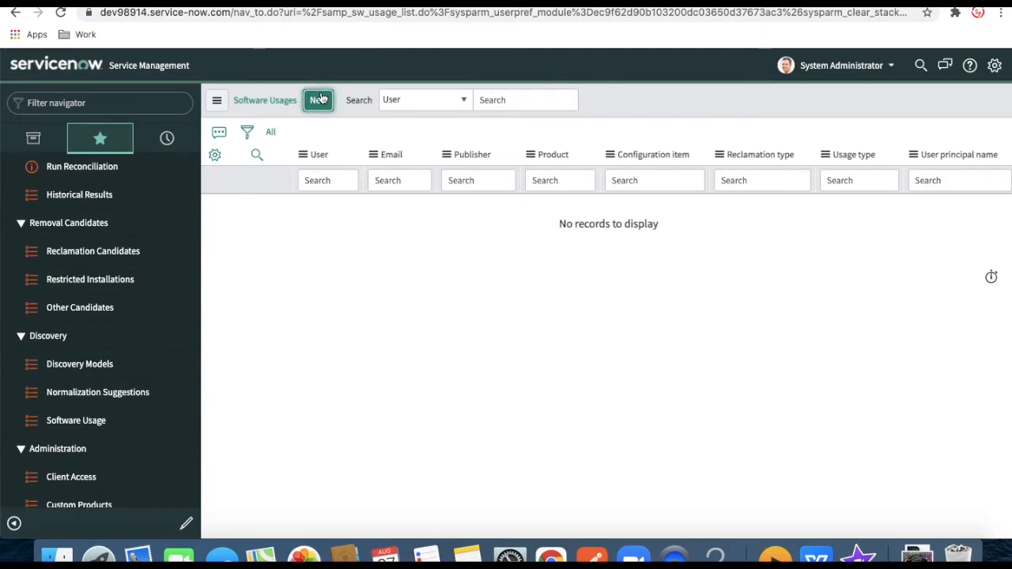
{"action": "left_click", "coordinate": [320, 99]}
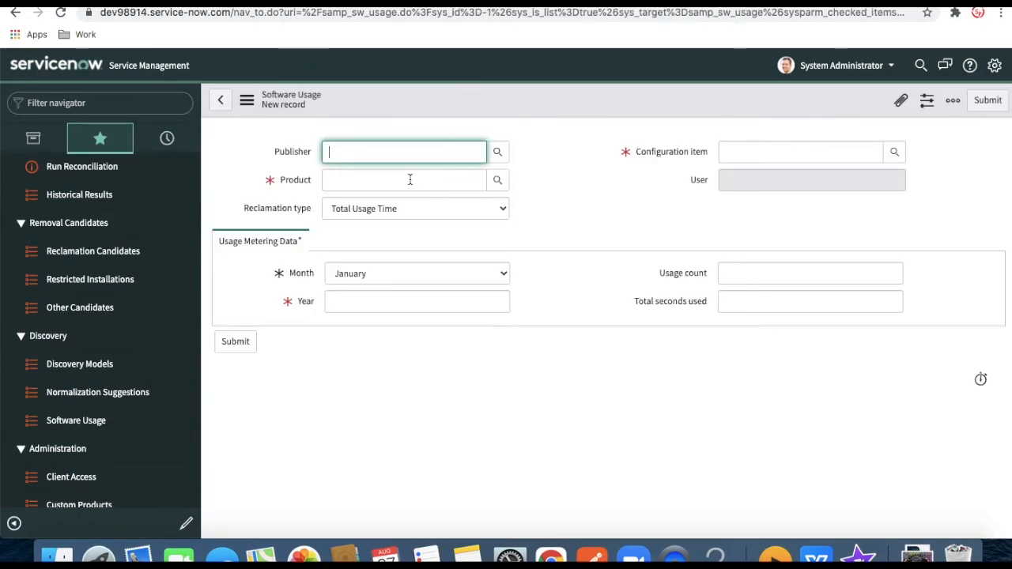
Set the usage record's Publisher to Oracle and Product to Java Update
{"action": "left_click", "coordinate": [414, 156]}
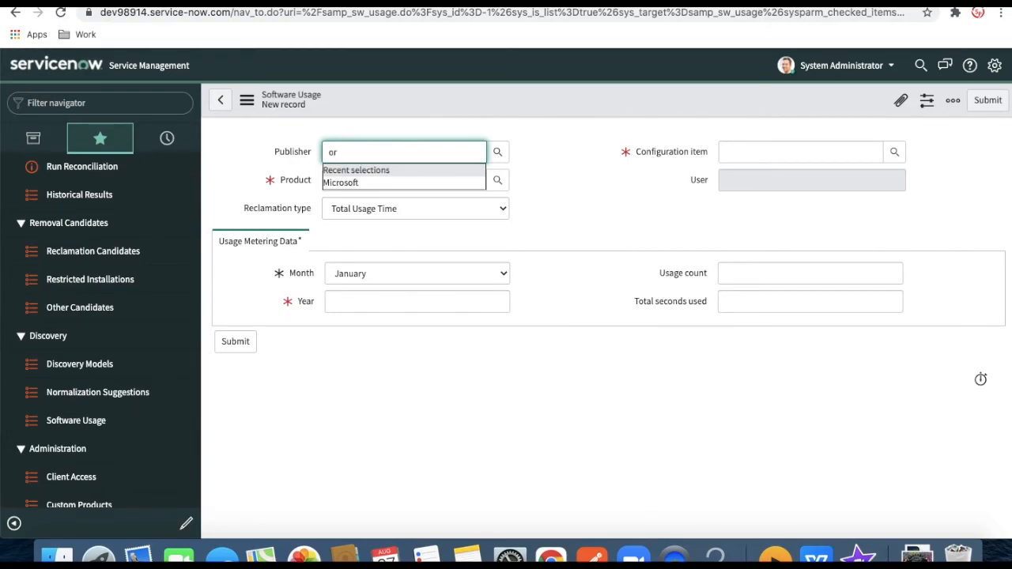
{"action": "left_click", "coordinate": [366, 171]}
{"action": "left_click", "coordinate": [377, 181]}
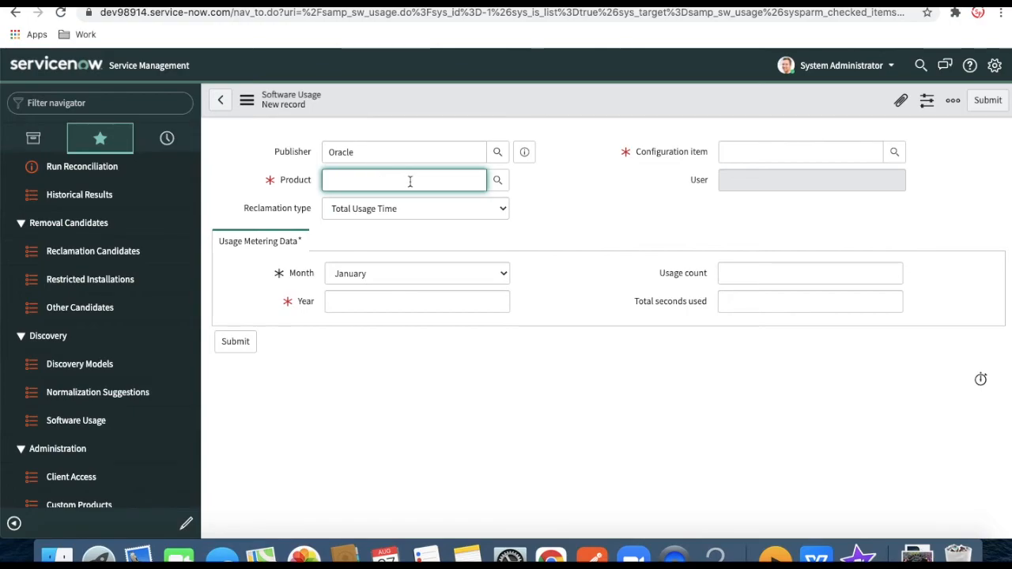
{"action": "type", "text": "a"}
{"action": "key", "text": "BackSpace"}
{"action": "type", "text": "ja"}
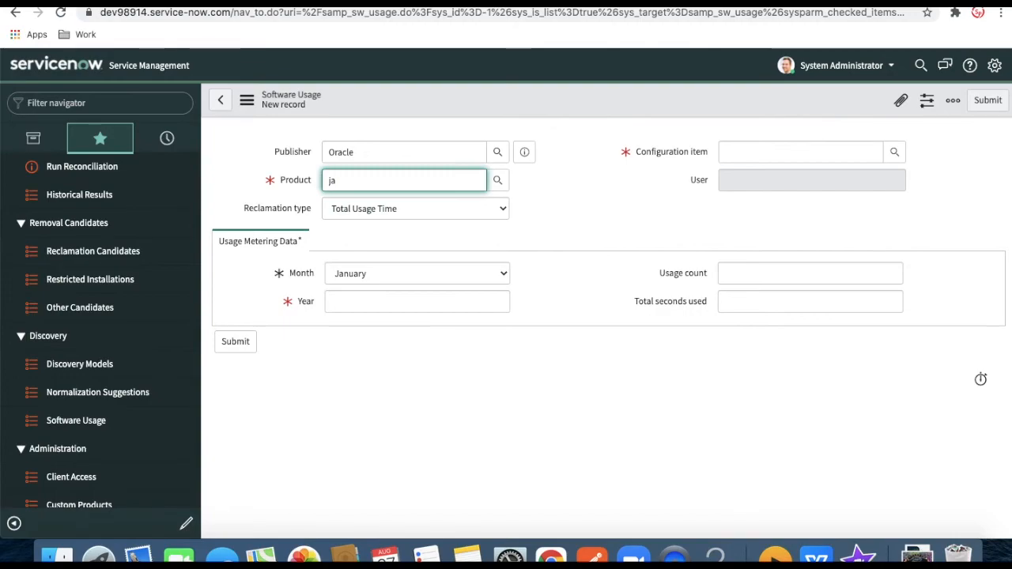
{"action": "left_click", "coordinate": [403, 200]}
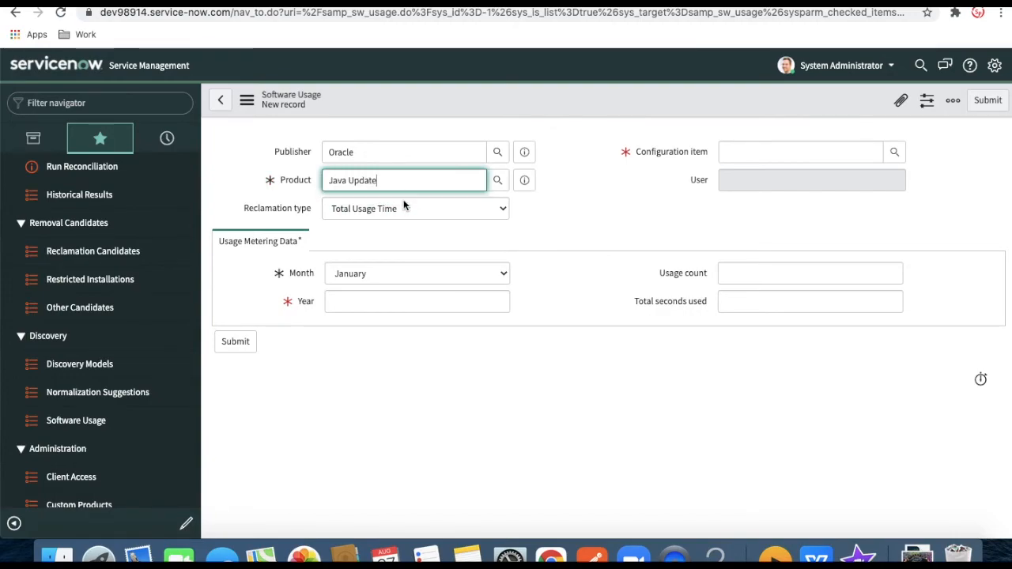
{"action": "left_click", "coordinate": [587, 248]}
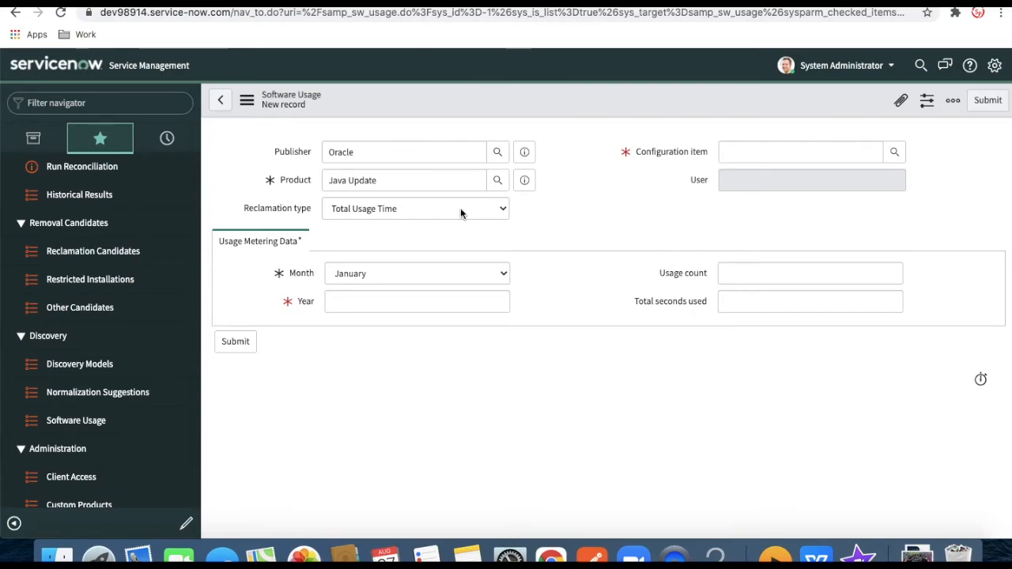
Keep Total Usage Time as the reclamation type
{"action": "left_click", "coordinate": [394, 215]}
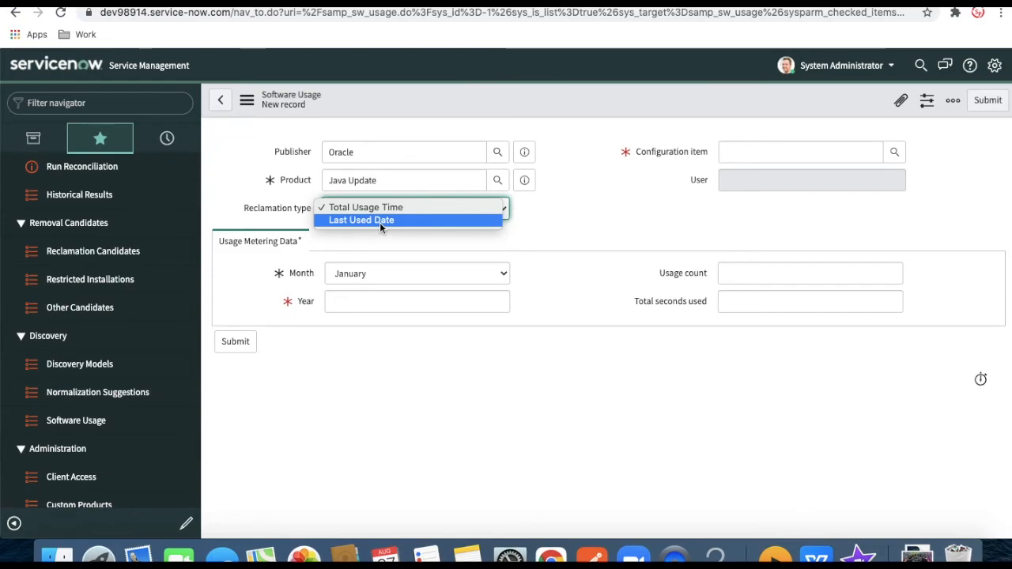
{"action": "left_click", "coordinate": [382, 211]}
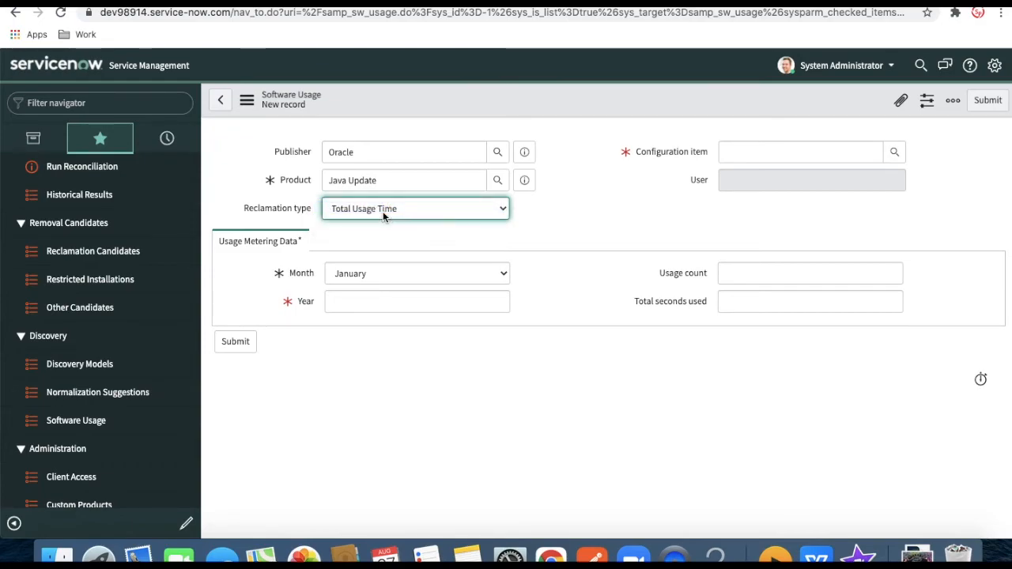
{"action": "left_click", "coordinate": [786, 154]}
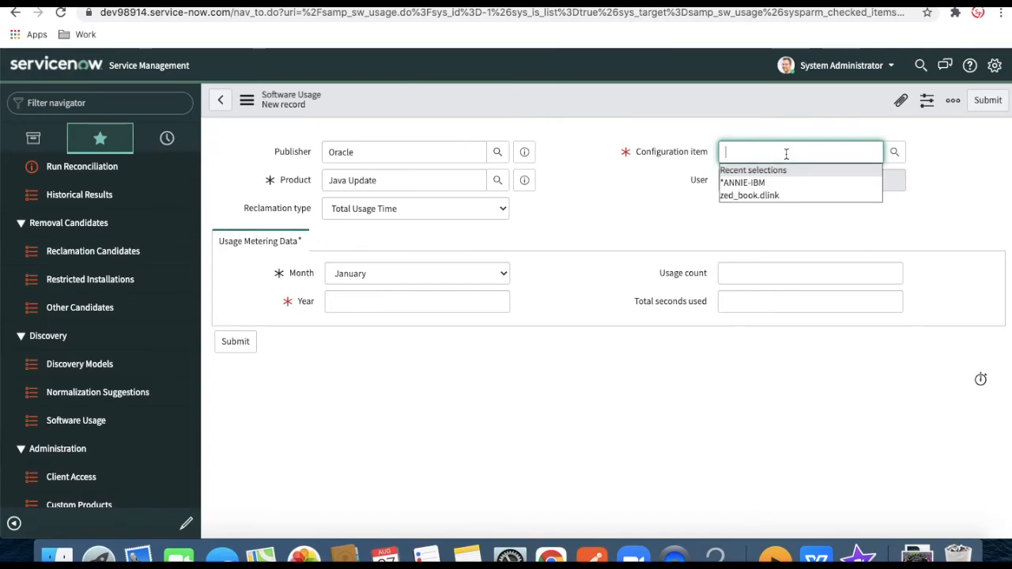
Fill in configuration item zed_book.dlink, month July, year 2021, usage count 1, 300 total seconds
{"action": "left_click", "coordinate": [753, 196]}
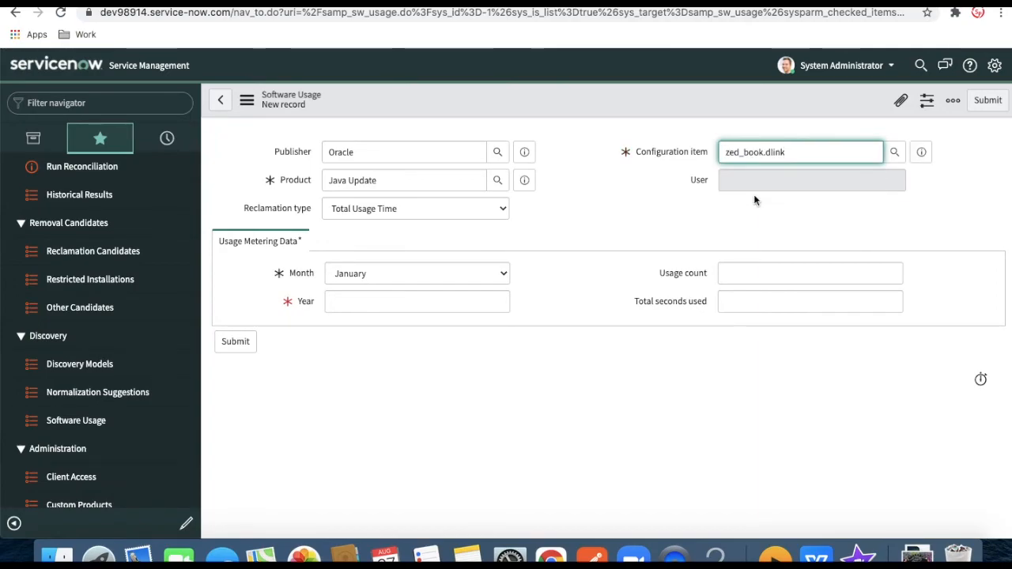
{"action": "left_click", "coordinate": [608, 209]}
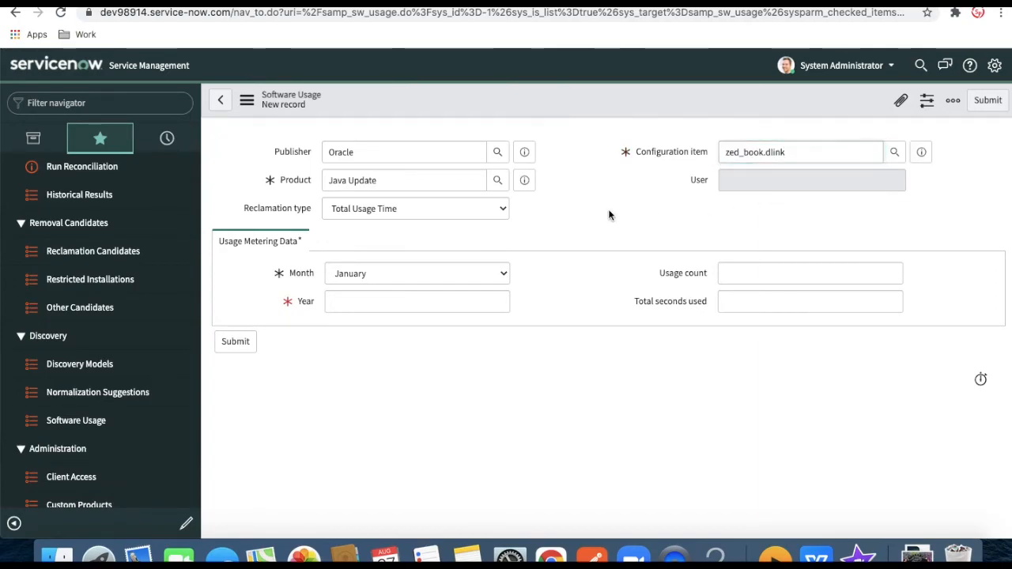
{"action": "left_click", "coordinate": [432, 274]}
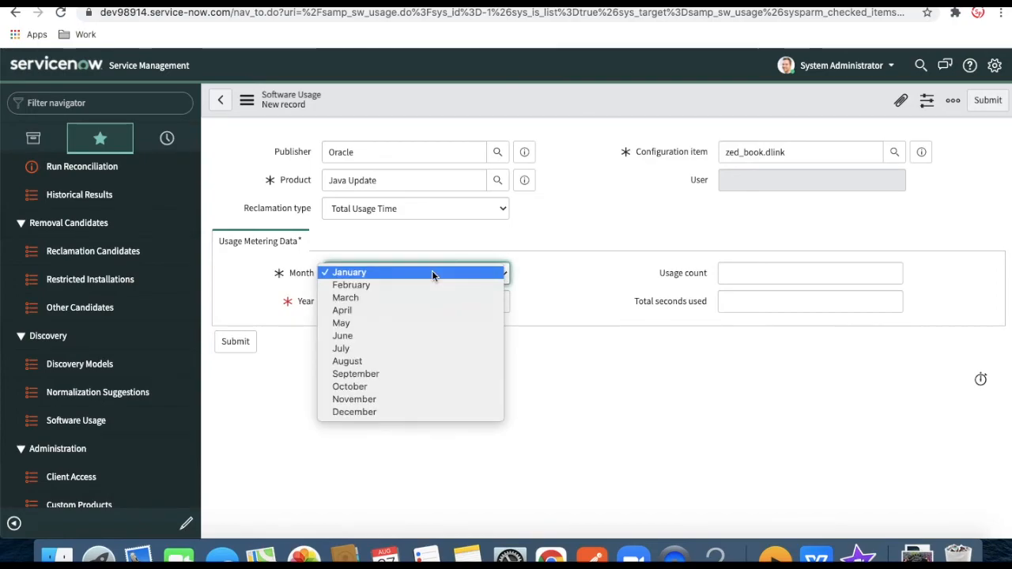
{"action": "left_click", "coordinate": [343, 348]}
{"action": "left_click", "coordinate": [348, 300]}
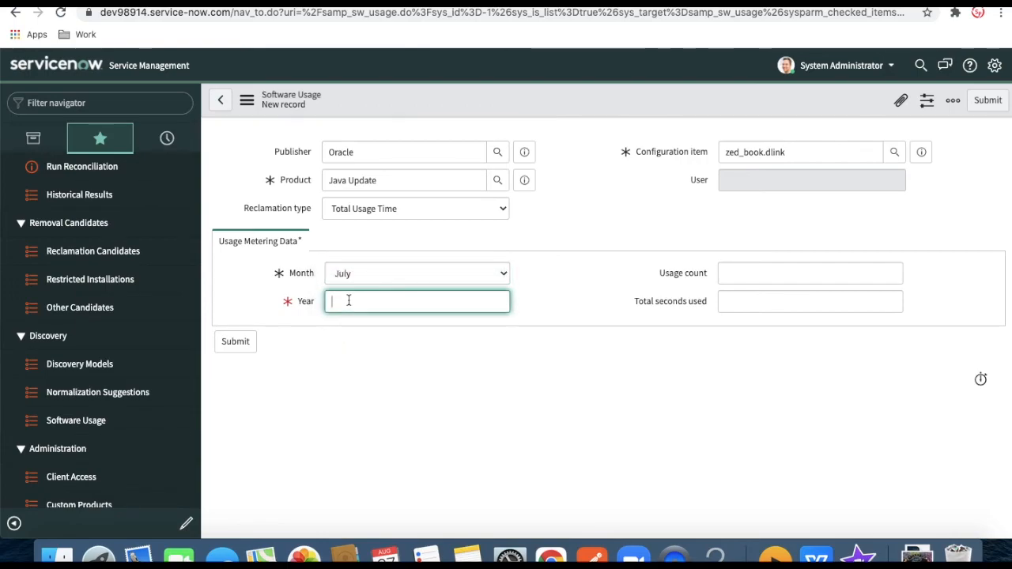
{"action": "type", "text": "2021"}
{"action": "left_click", "coordinate": [739, 273]}
{"action": "type", "text": "1"}
{"action": "left_click", "coordinate": [763, 307]}
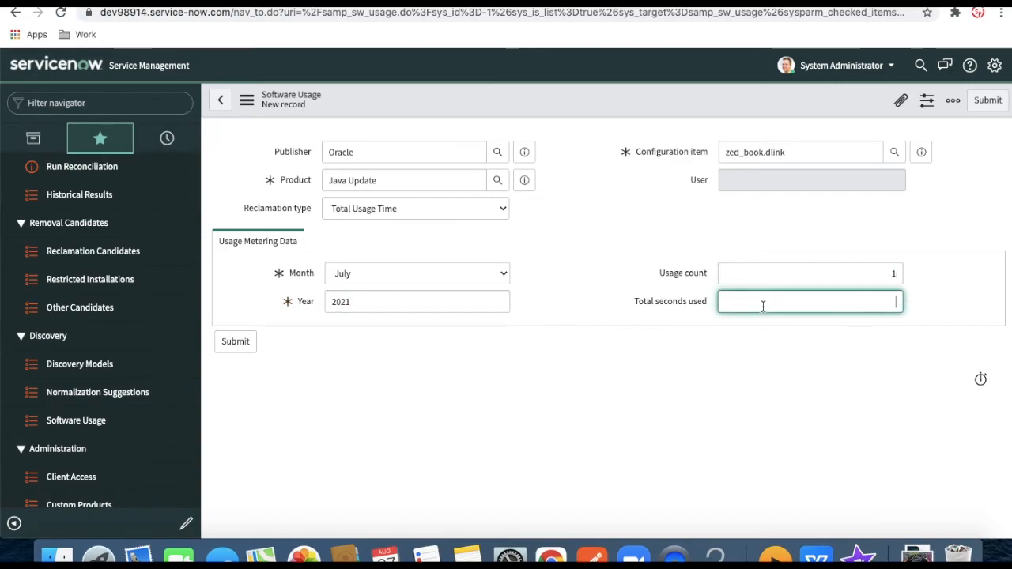
{"action": "type", "text": "300"}
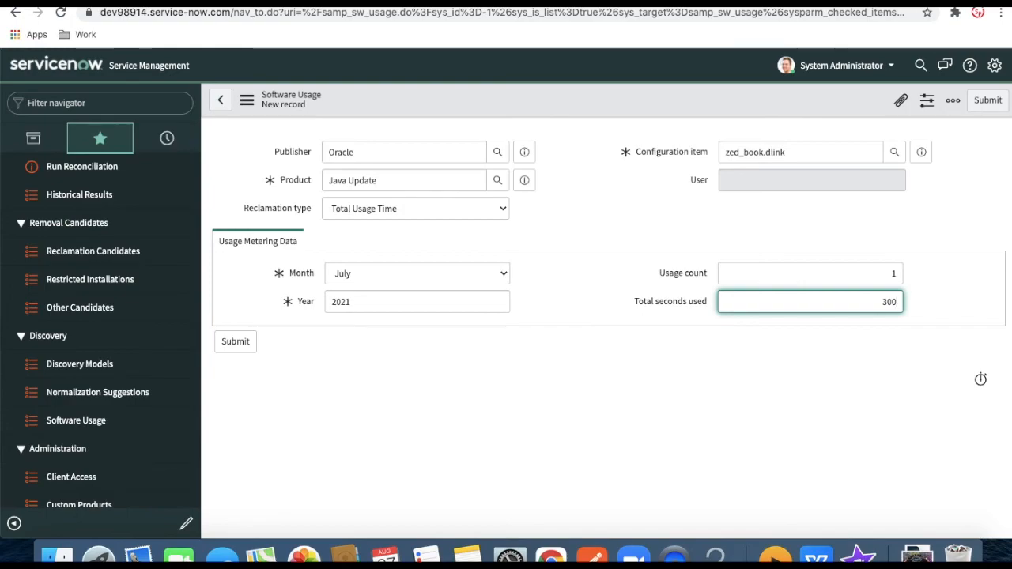
Save the usage record from the header menu and return to the Software Usages list
{"action": "right_click", "coordinate": [569, 104]}
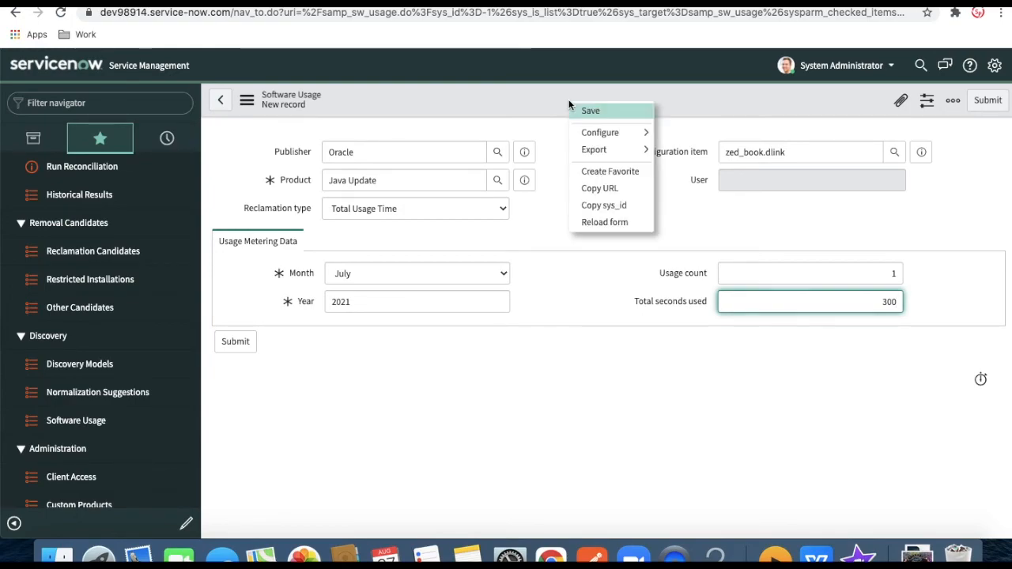
{"action": "left_click", "coordinate": [579, 109]}
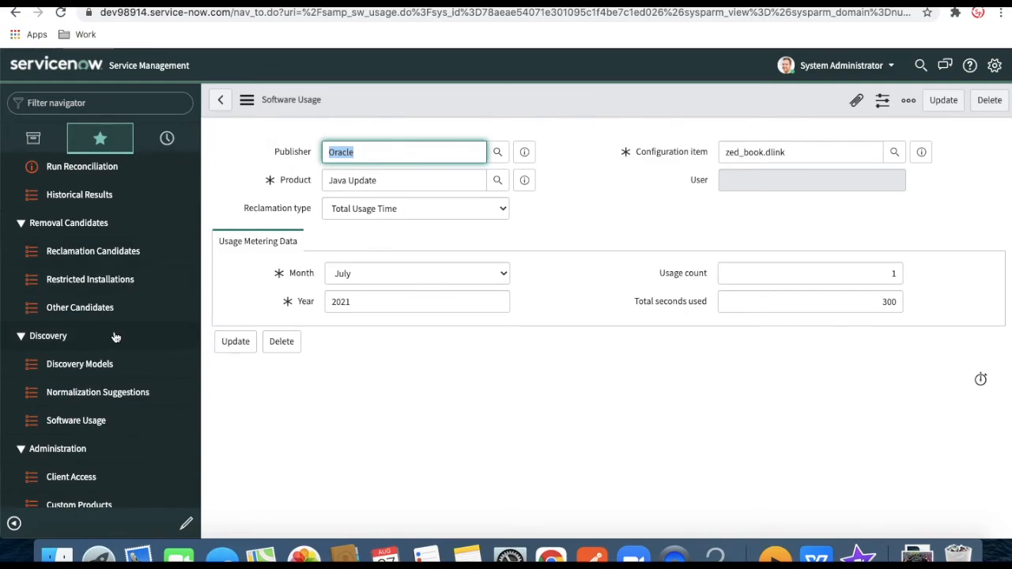
{"action": "left_click", "coordinate": [90, 420]}
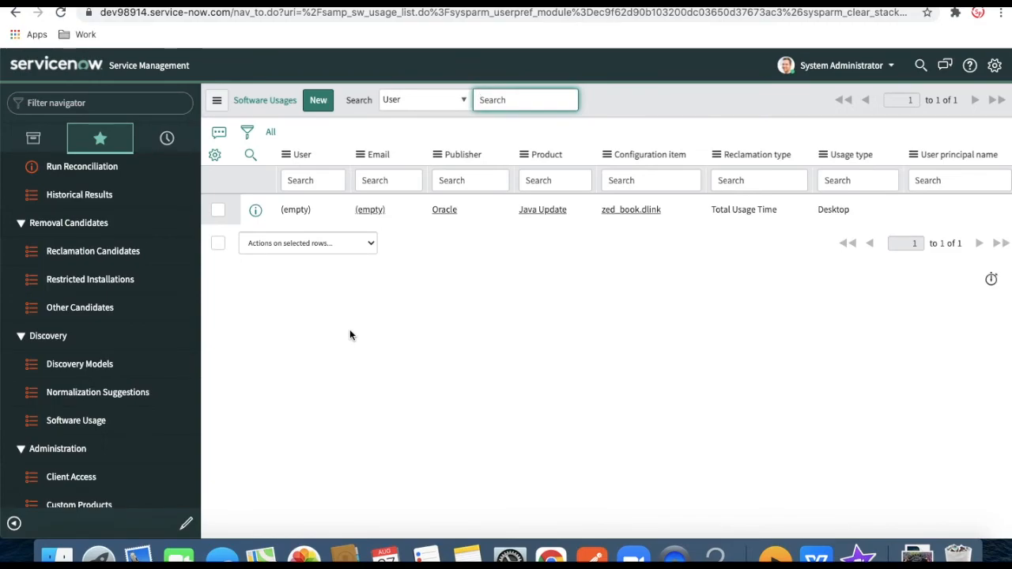
{"action": "scroll", "coordinate": [95, 419], "scroll_direction": "down", "scroll_amount": 2}
{"action": "scroll", "coordinate": [96, 419], "scroll_direction": "down", "scroll_amount": 4}
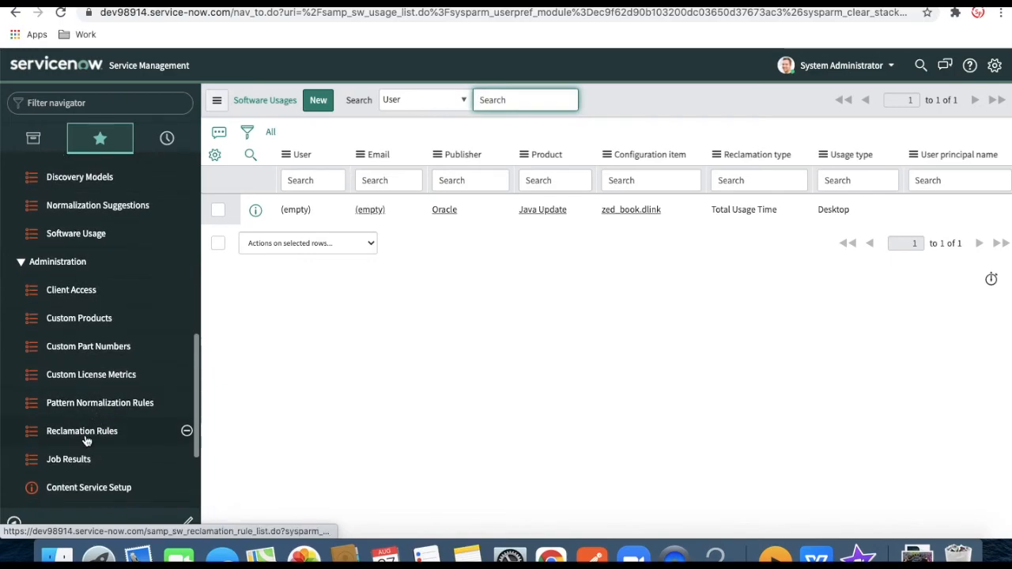
Create a new reclamation rule named 'Reclaim' applying to Installed Software
{"action": "left_click", "coordinate": [86, 437]}
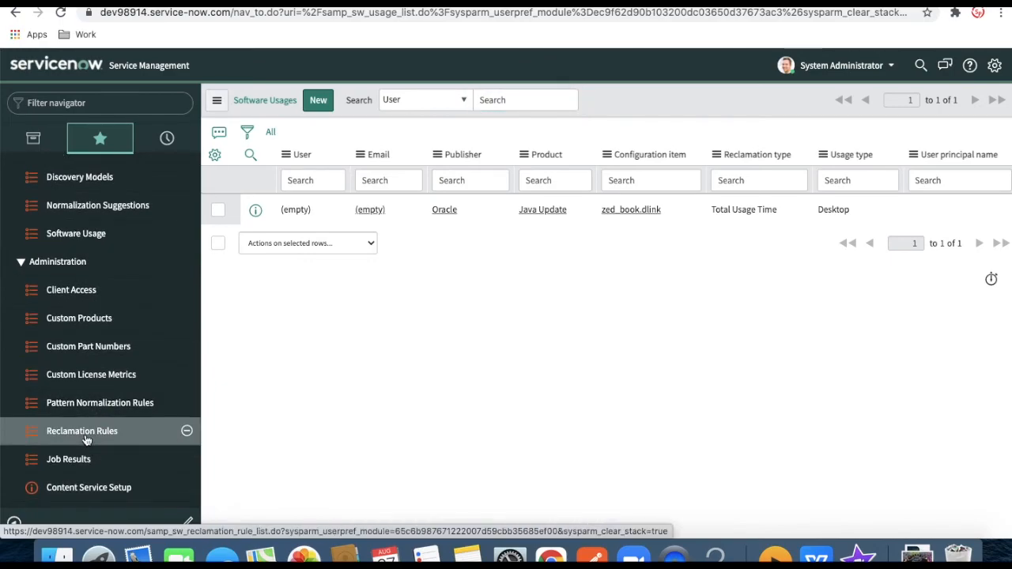
{"action": "left_click", "coordinate": [324, 103]}
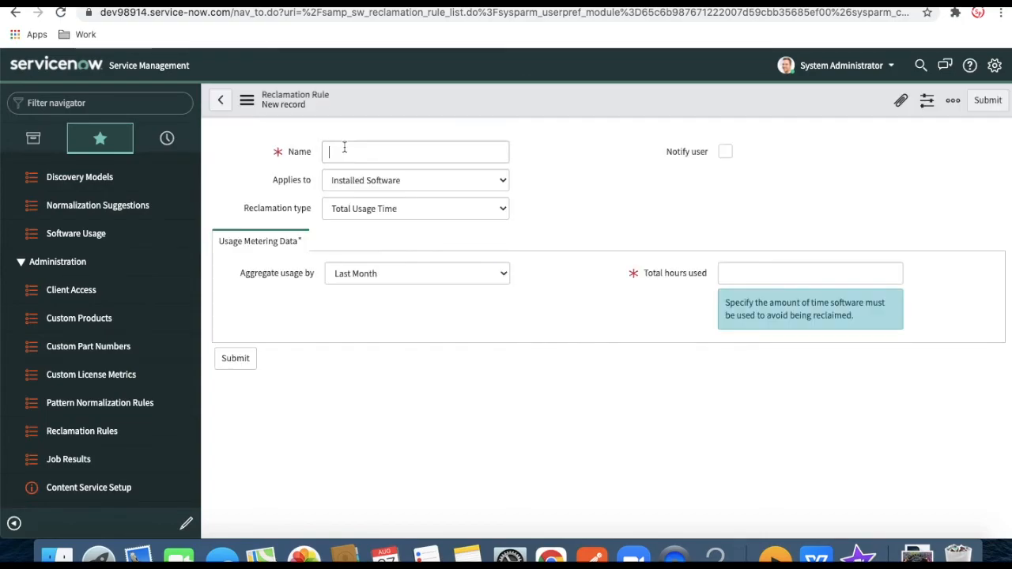
{"action": "type", "text": "Reclaim"}
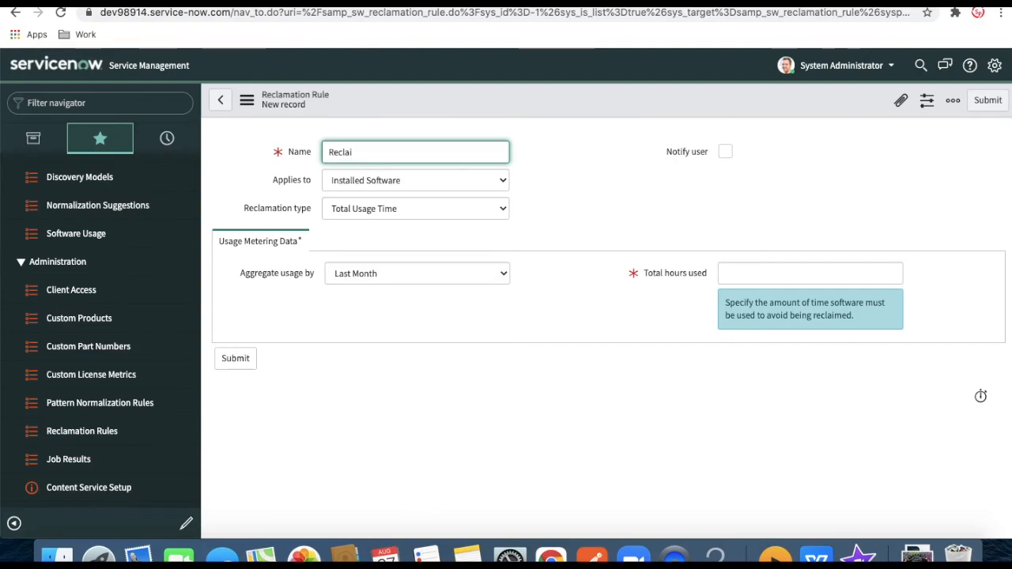
{"action": "left_click", "coordinate": [340, 183]}
{"action": "left_click", "coordinate": [574, 192]}
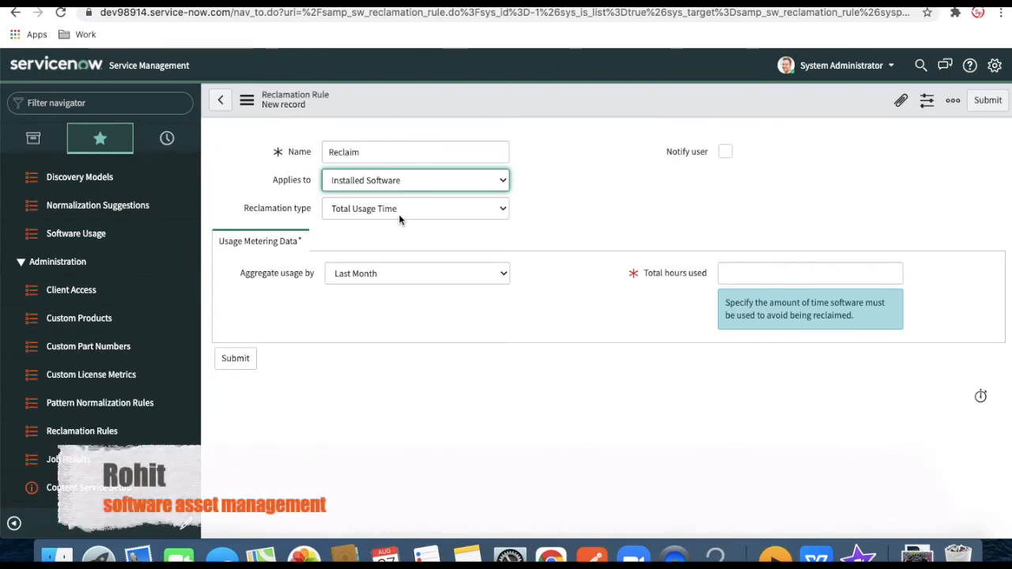
Set Total hours used to 100 and save the rule
{"action": "left_click", "coordinate": [758, 276]}
{"action": "type", "text": "100"}
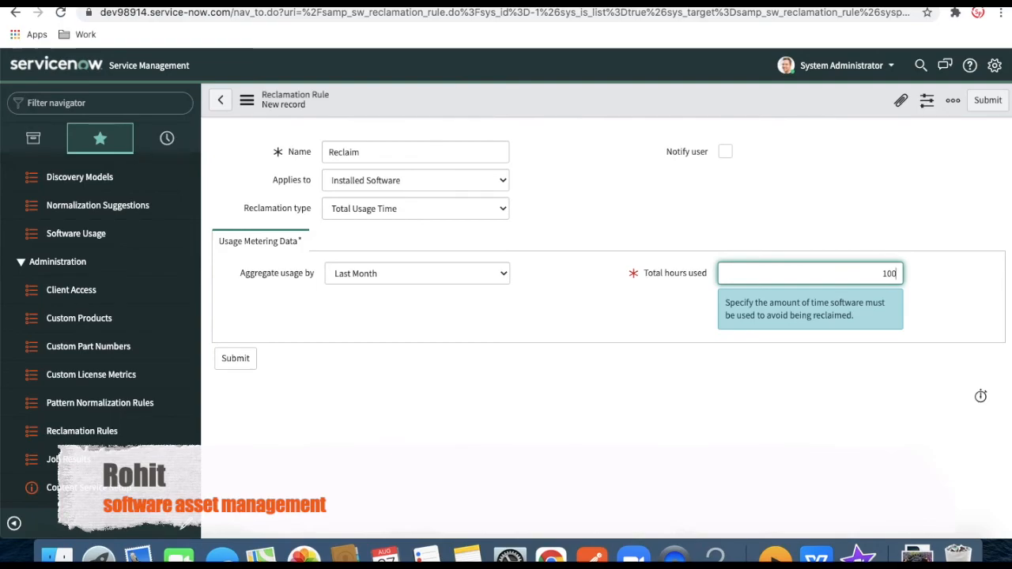
{"action": "left_click", "coordinate": [639, 314]}
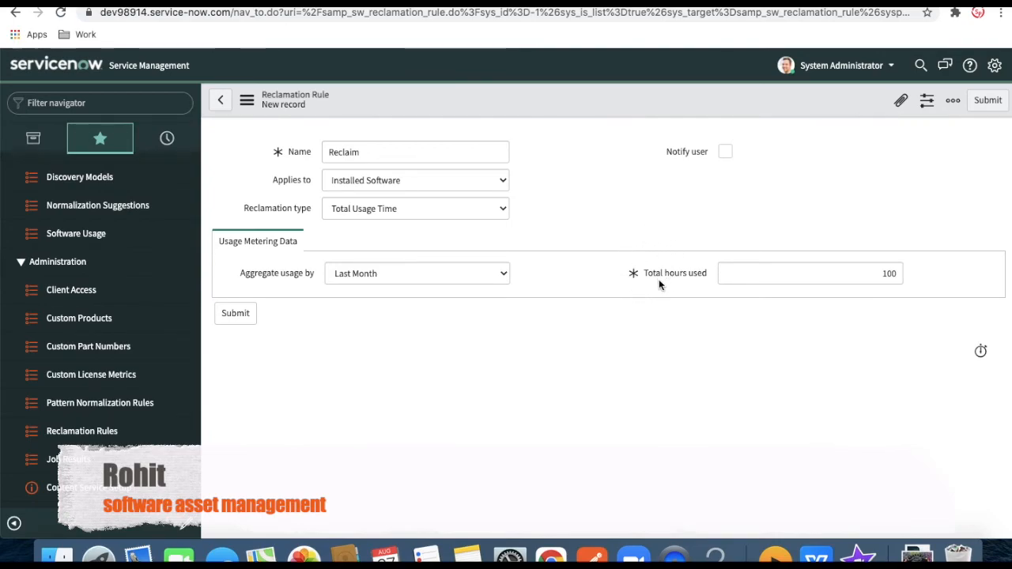
{"action": "right_click", "coordinate": [575, 101]}
{"action": "left_click", "coordinate": [586, 115]}
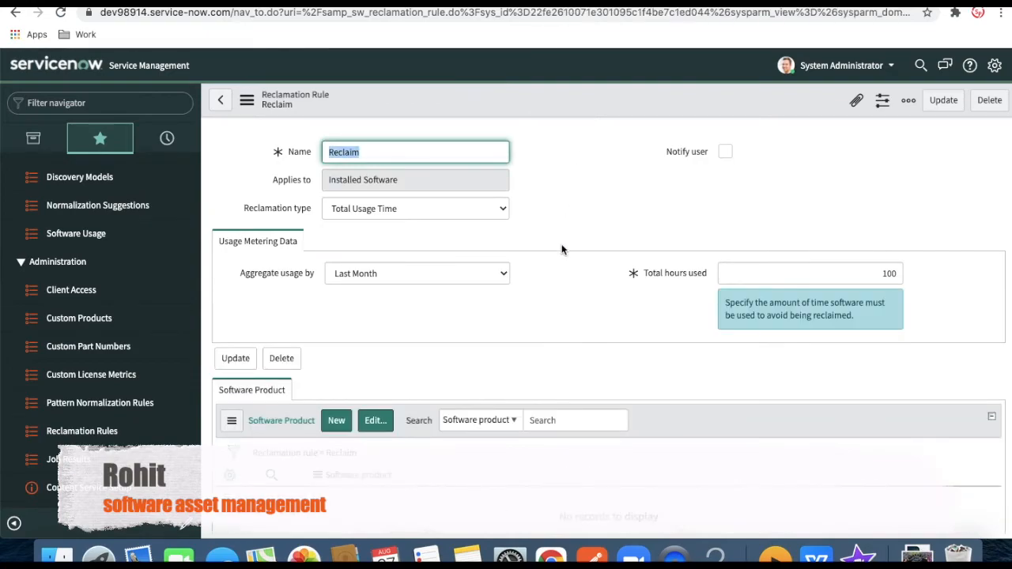
{"action": "scroll", "coordinate": [559, 261], "scroll_direction": "down", "scroll_amount": 2}
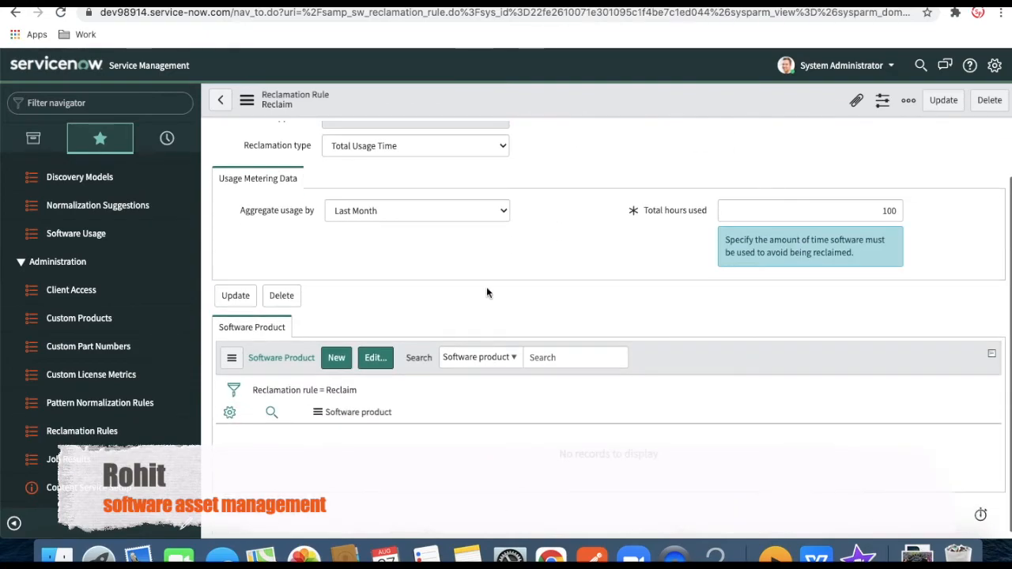
Add Java Update to the Reclaim rule's Software Product list and save
{"action": "left_click", "coordinate": [376, 359]}
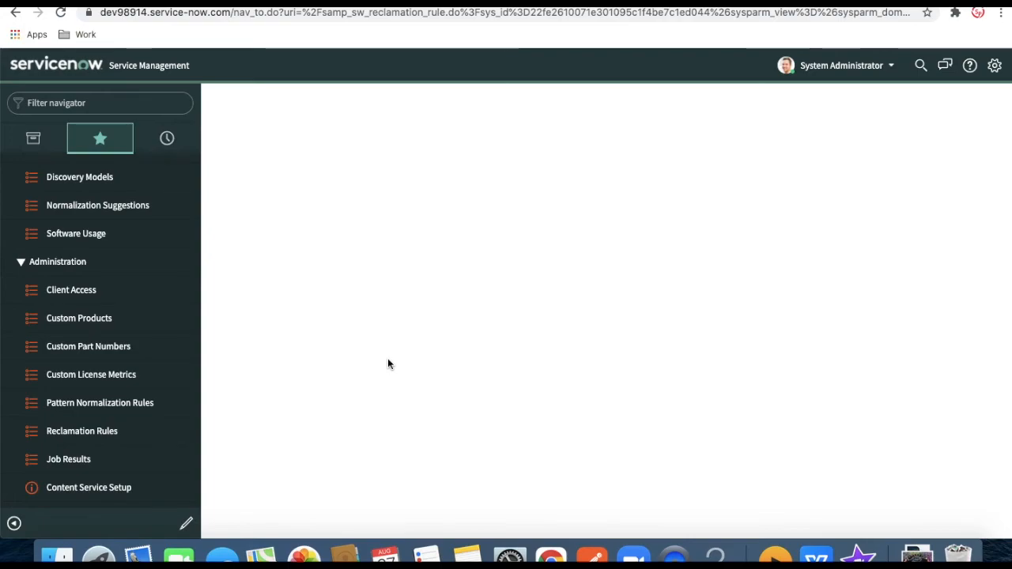
{"action": "type", "text": "java"}
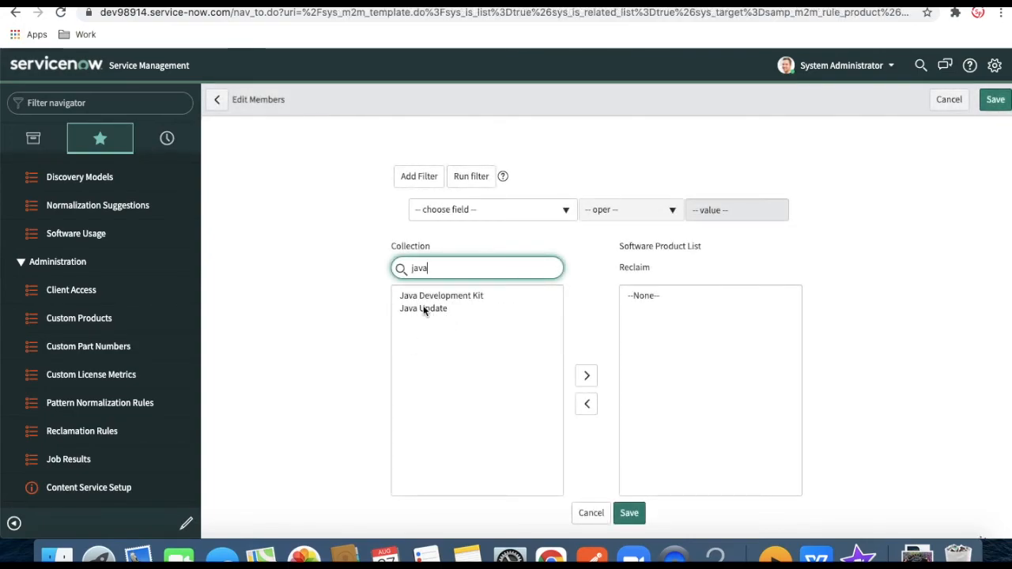
{"action": "double_click", "coordinate": [414, 309]}
{"action": "left_click", "coordinate": [631, 516]}
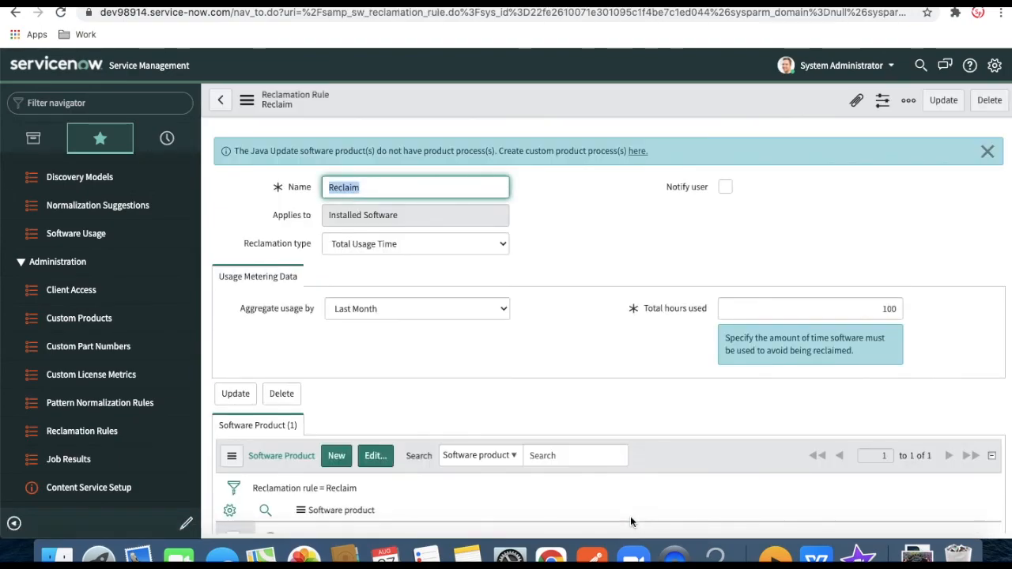
{"action": "left_click", "coordinate": [122, 105]}
Run the 'SAM - Identifying New Reclamation Candidates' scheduled job immediately with Execute Now
{"action": "scroll", "coordinate": [100, 197], "scroll_direction": "up", "scroll_amount": 10}
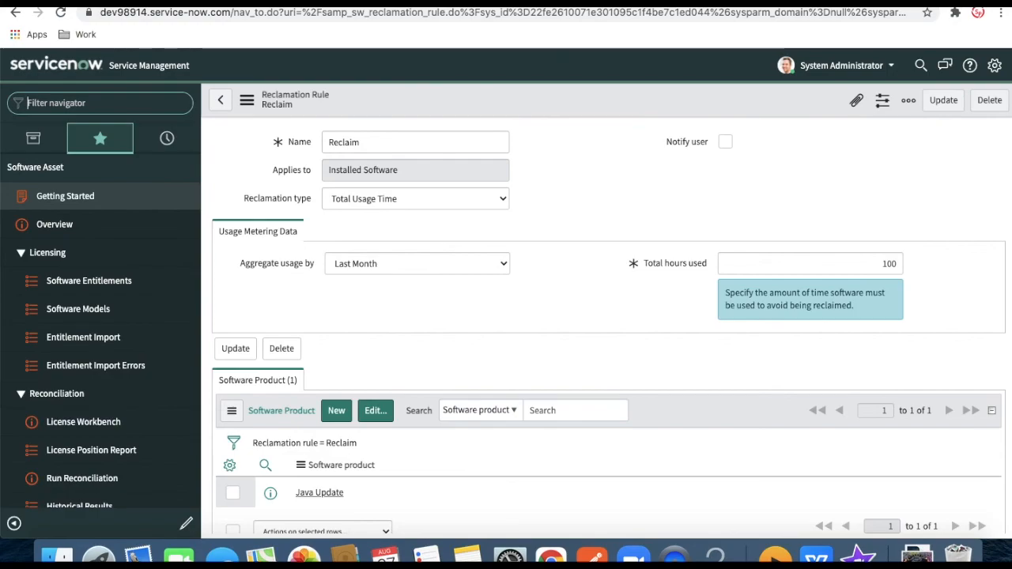
{"action": "type", "text": "sche"}
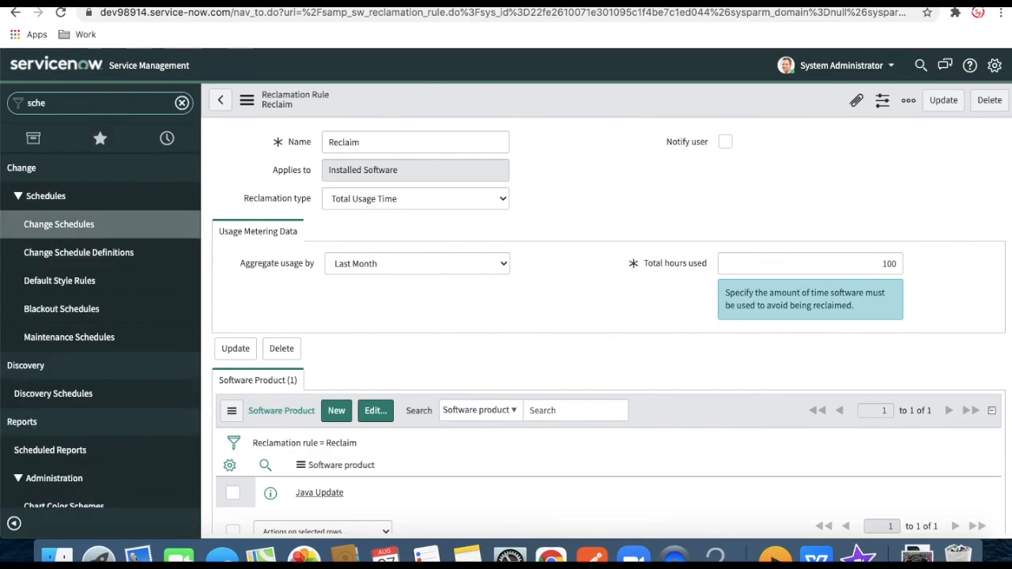
{"action": "type", "text": "duled o"}
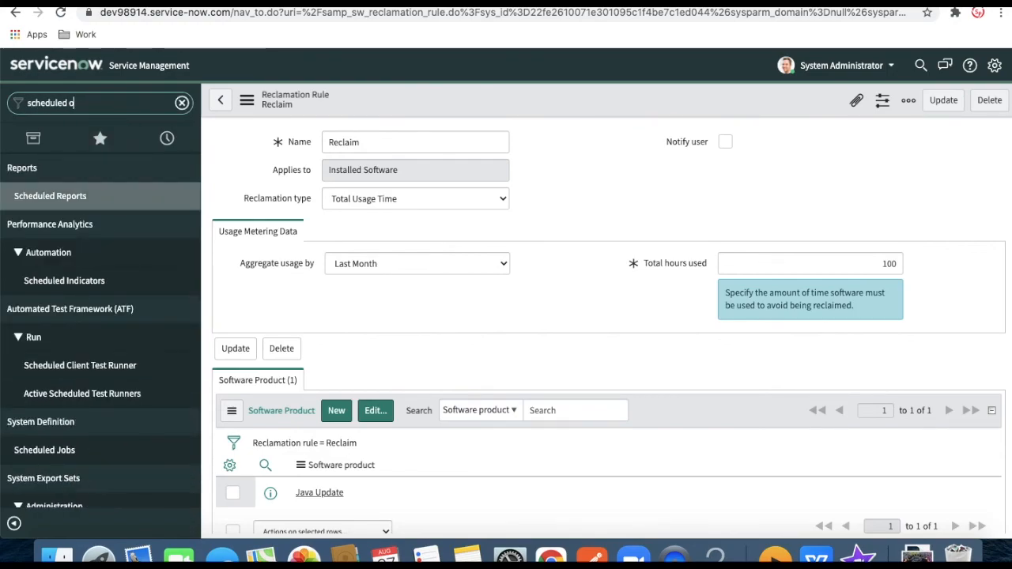
{"action": "key", "text": "BackSpace"}
{"action": "type", "text": "job"}
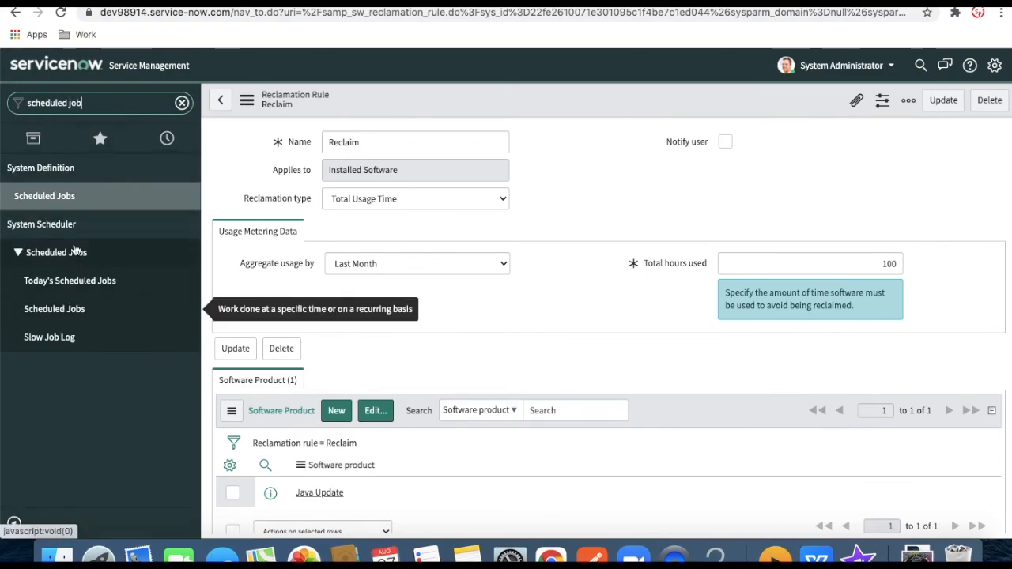
{"action": "left_click", "coordinate": [73, 193]}
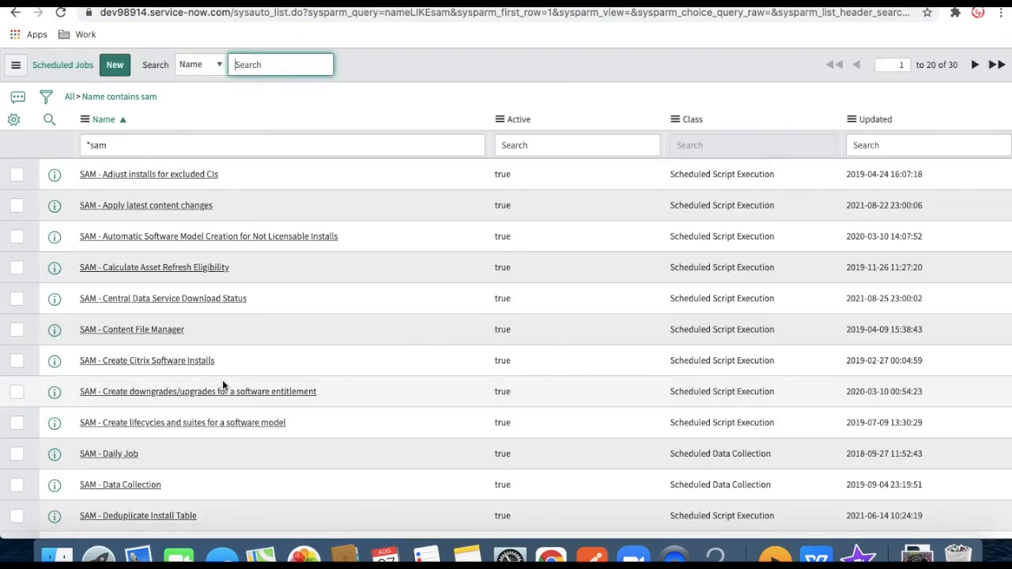
{"action": "scroll", "coordinate": [256, 348], "scroll_direction": "down", "scroll_amount": 3}
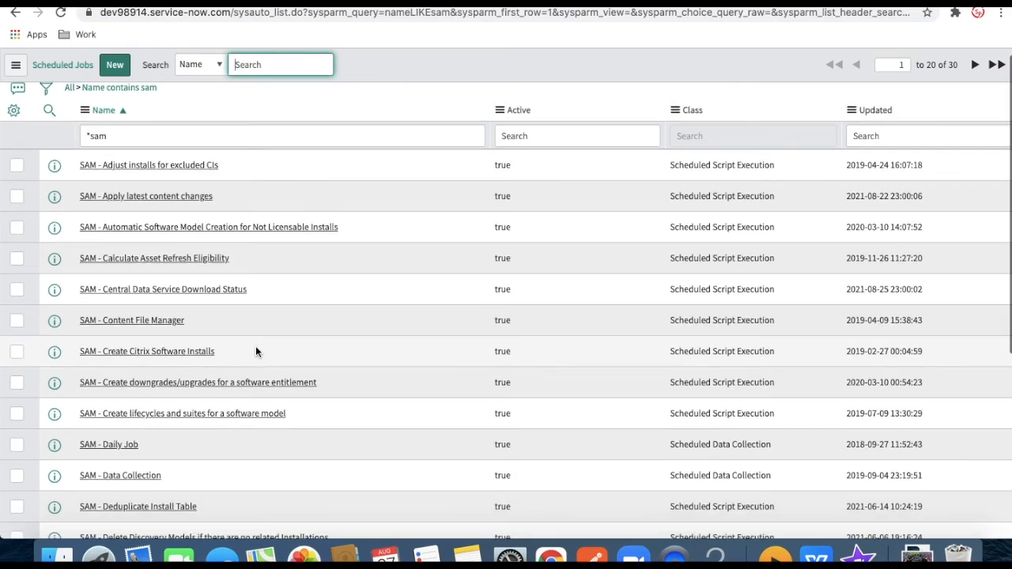
{"action": "scroll", "coordinate": [256, 349], "scroll_direction": "down", "scroll_amount": 4}
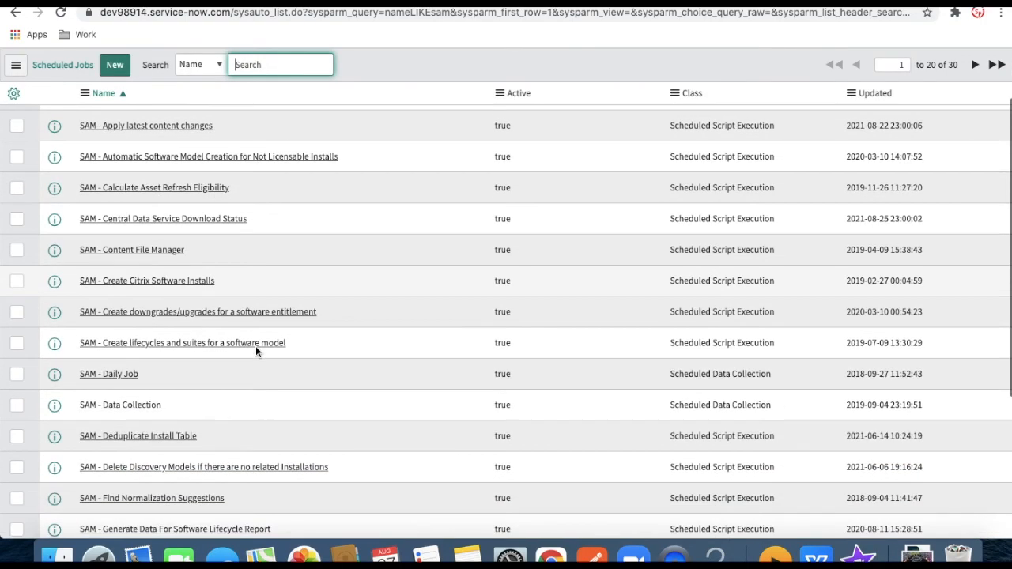
{"action": "scroll", "coordinate": [256, 349], "scroll_direction": "down", "scroll_amount": 3}
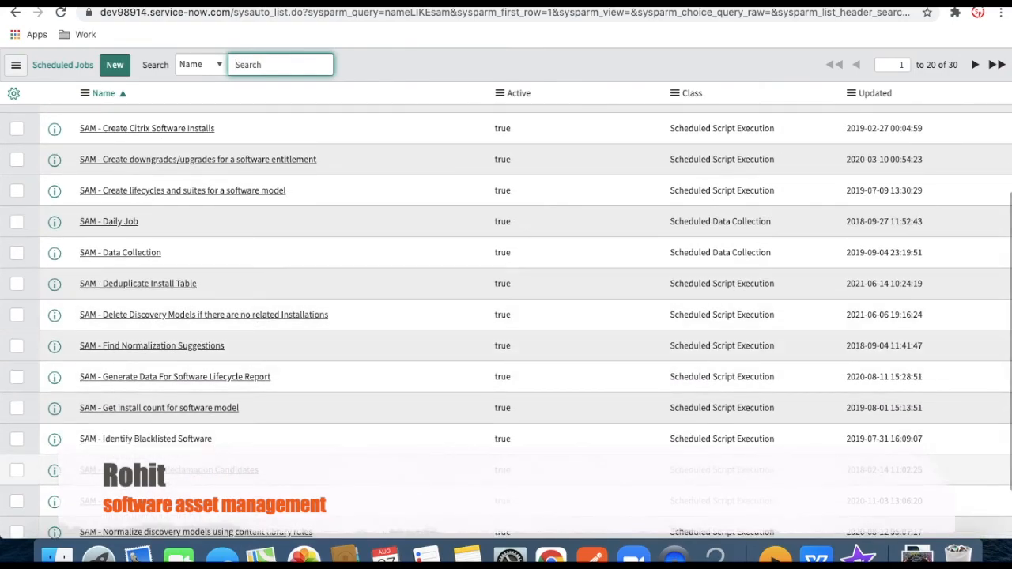
{"action": "left_click", "coordinate": [168, 533]}
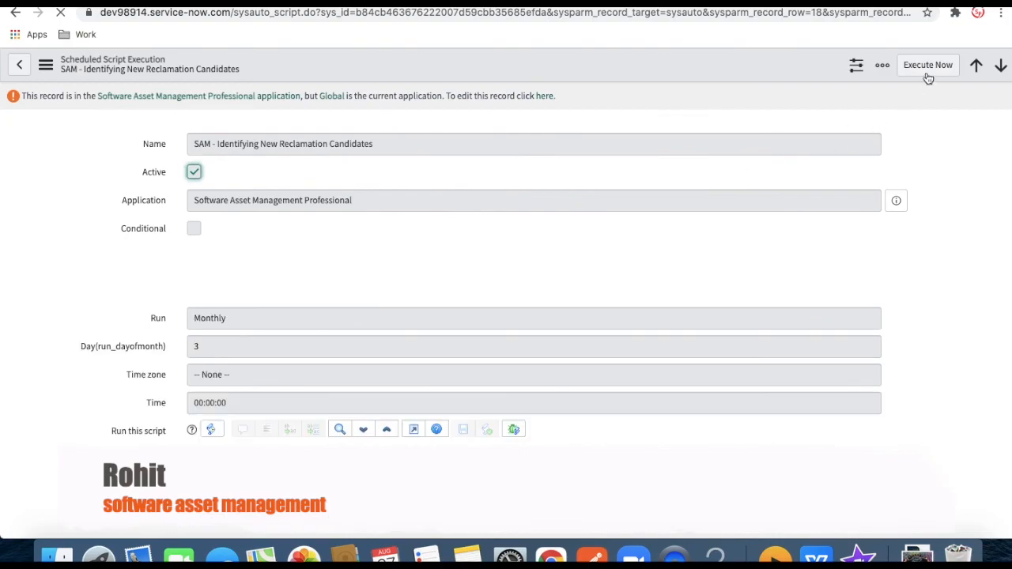
{"action": "left_click", "coordinate": [929, 74]}
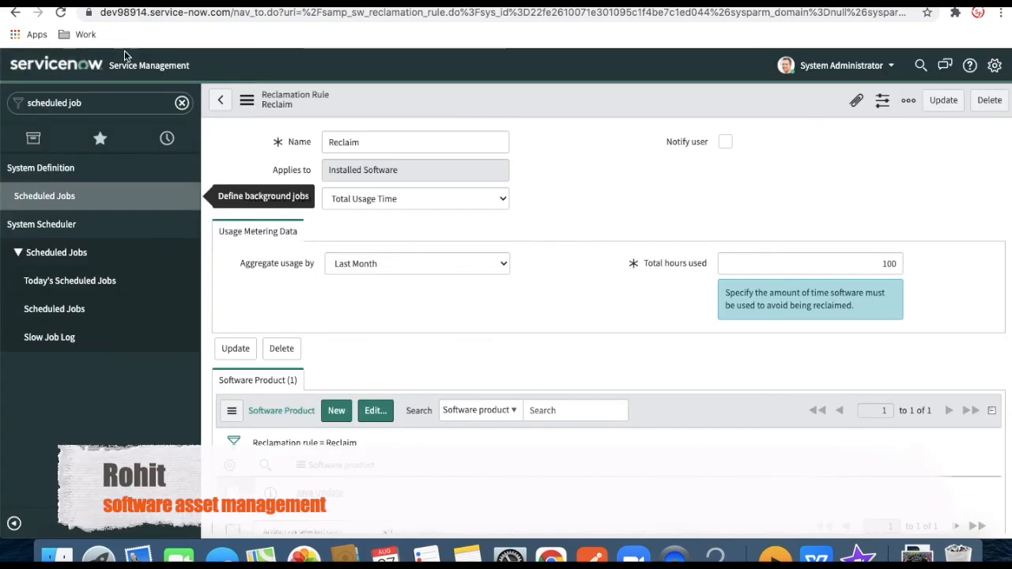
Check Reclamation Candidates for the $1,000.00 Low Usage Java Update candidate, then open License Workbench
{"action": "left_click", "coordinate": [100, 138]}
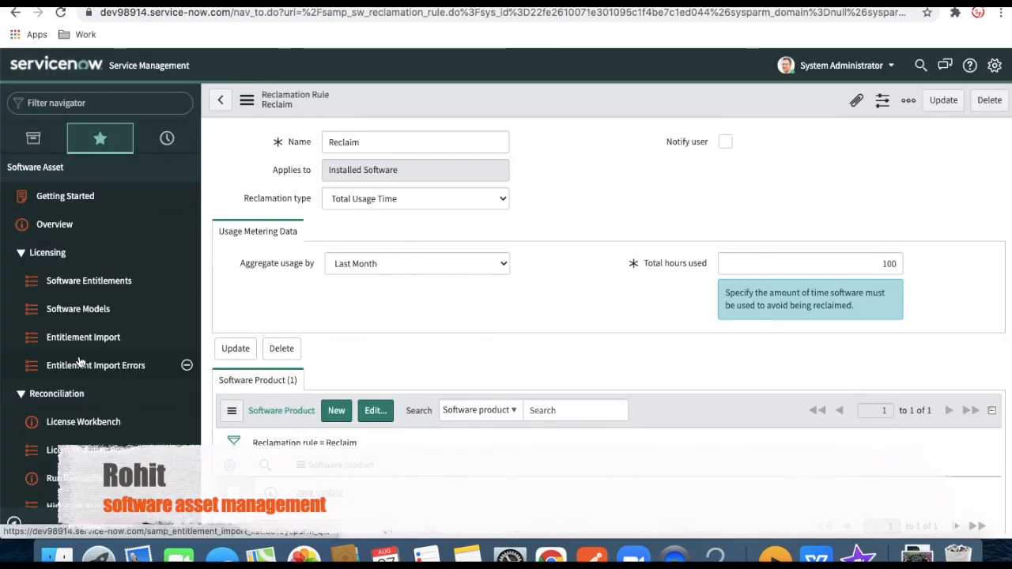
{"action": "scroll", "coordinate": [83, 372], "scroll_direction": "down", "scroll_amount": 4}
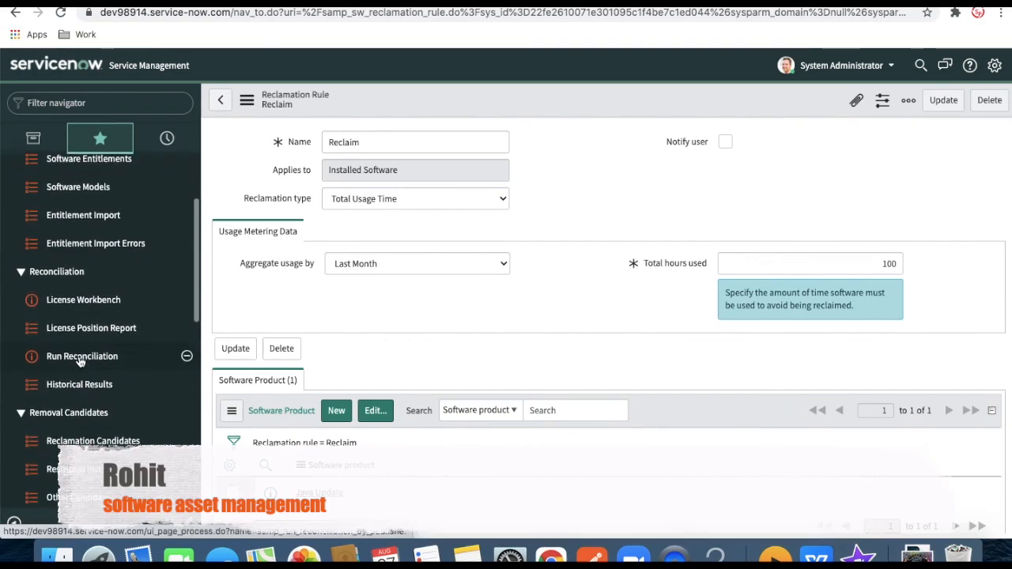
{"action": "left_click", "coordinate": [90, 395]}
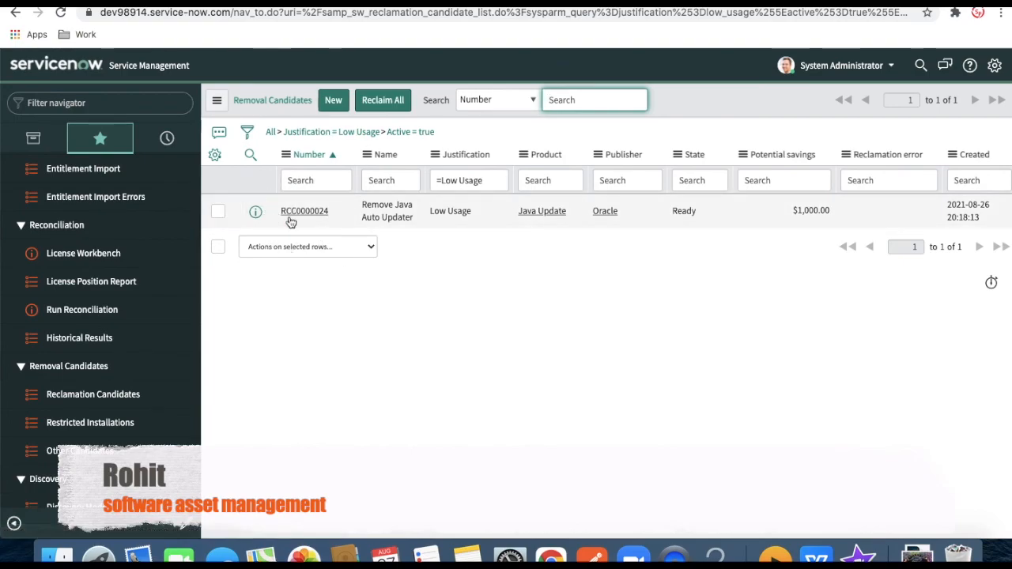
{"action": "left_click", "coordinate": [112, 256]}
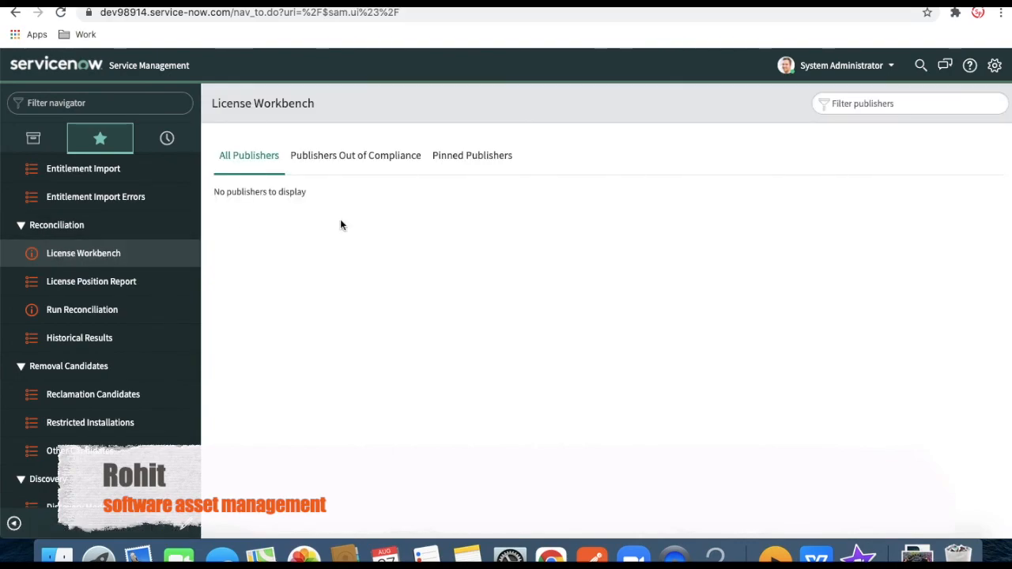
Show removal candidates for Oracle Java Update, Any Version and/or Edition
{"action": "left_click", "coordinate": [597, 271]}
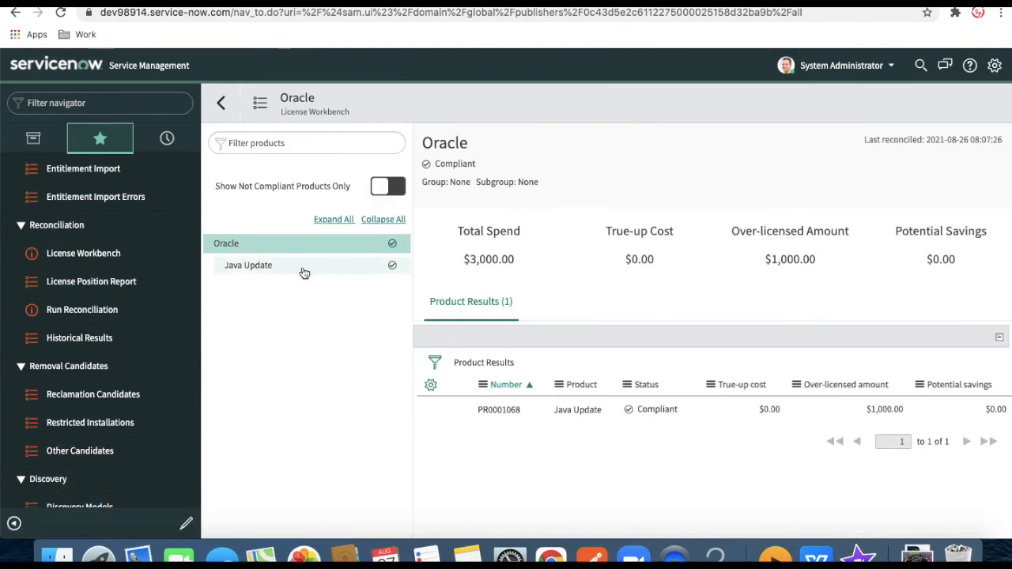
{"action": "left_click", "coordinate": [304, 273]}
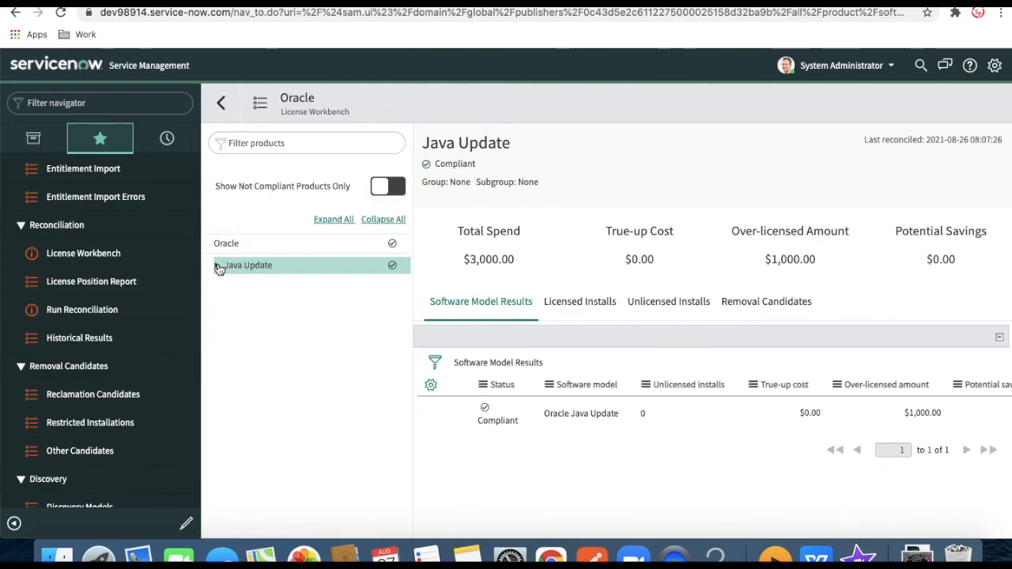
{"action": "left_click", "coordinate": [251, 287]}
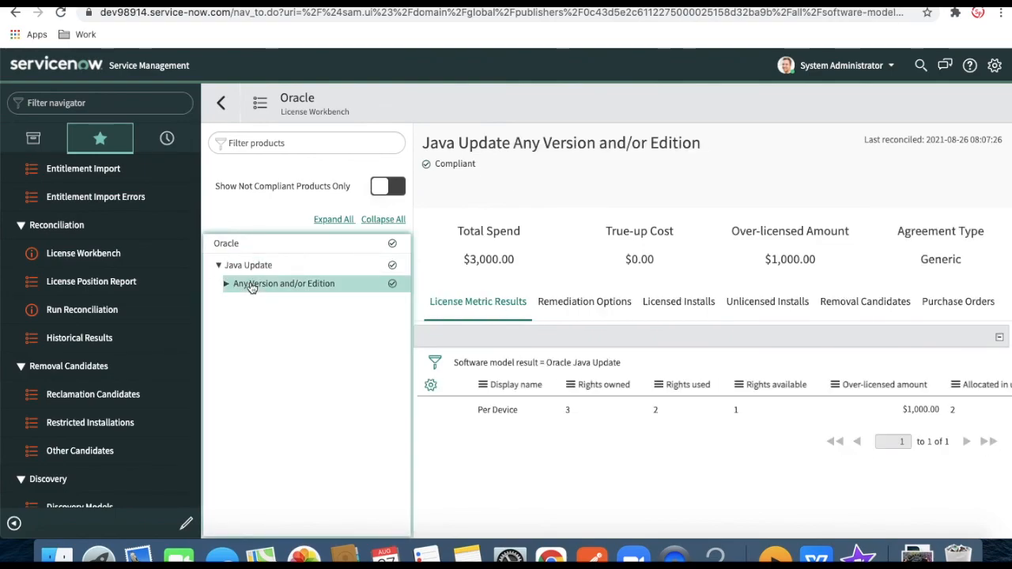
{"action": "left_click", "coordinate": [899, 311]}
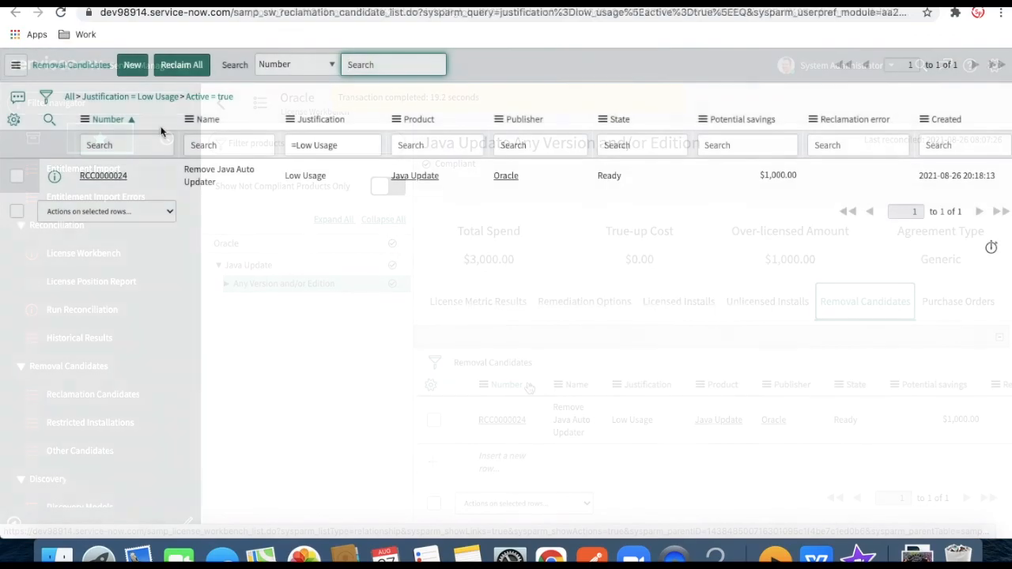
Review the Remove Java Auto Updater candidate record, in Ready state and assigned to Software Managers
{"action": "left_click", "coordinate": [95, 180]}
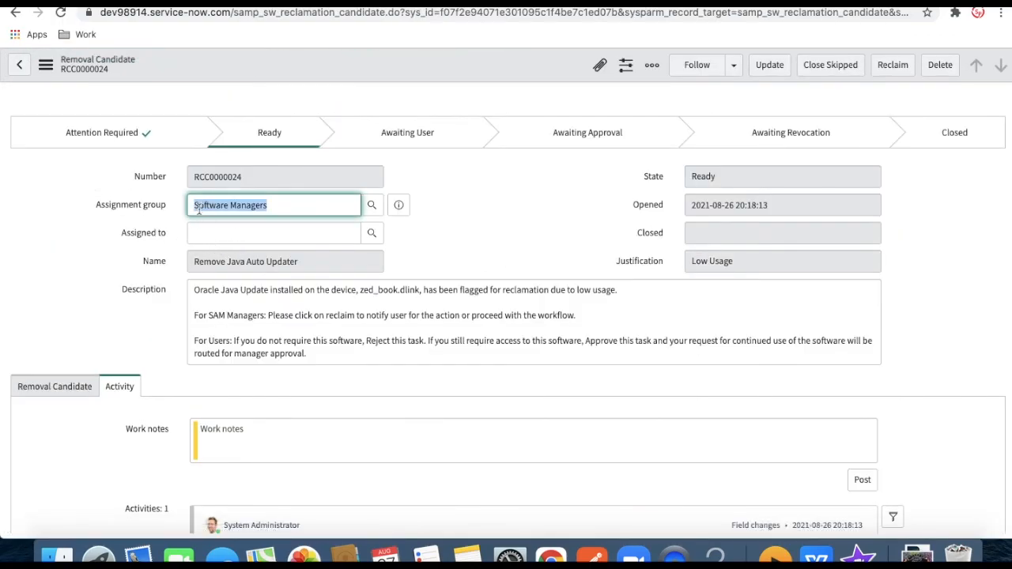
{"action": "scroll", "coordinate": [239, 305], "scroll_direction": "down", "scroll_amount": 1}
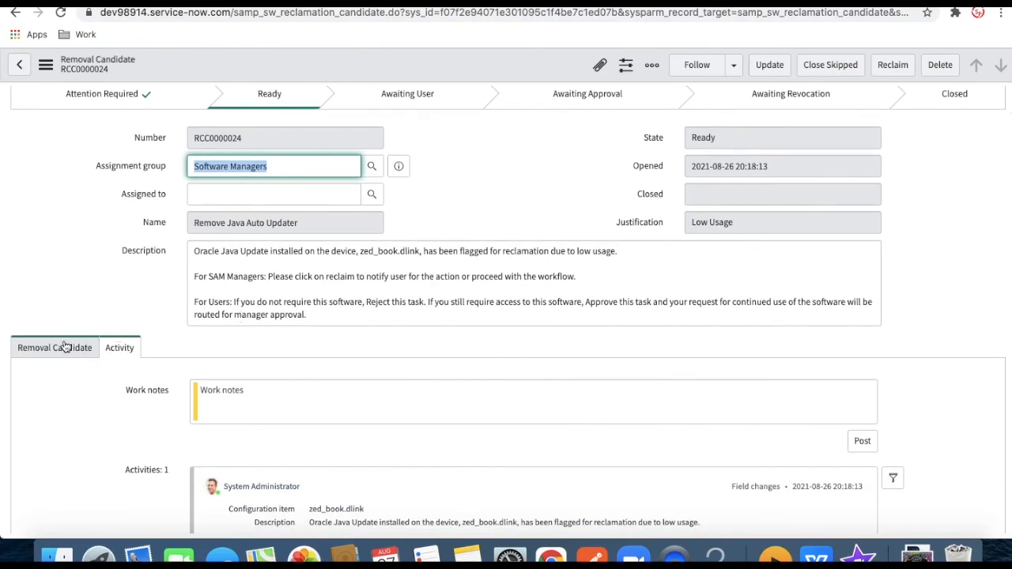
{"action": "scroll", "coordinate": [262, 352], "scroll_direction": "up", "scroll_amount": 1}
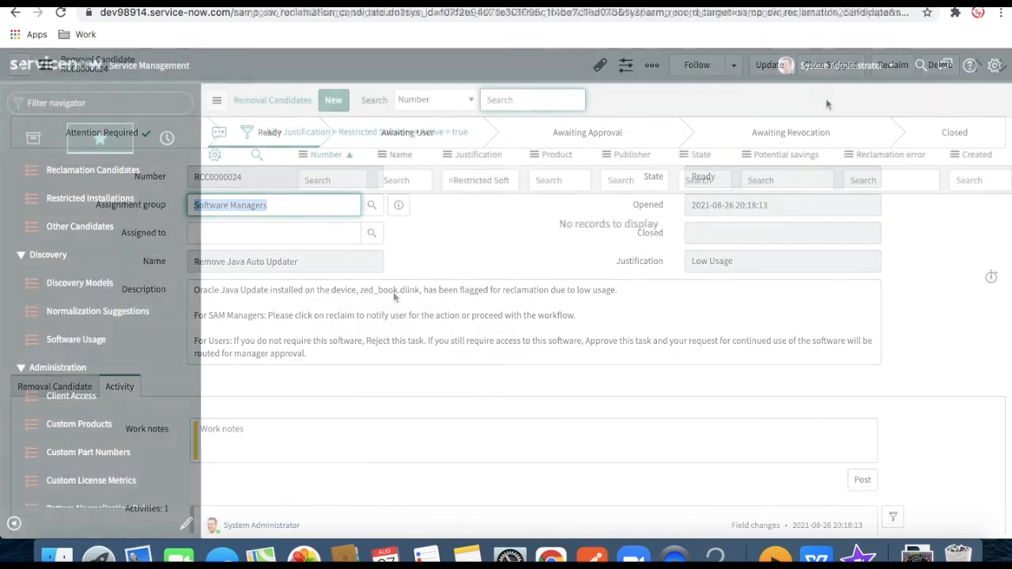